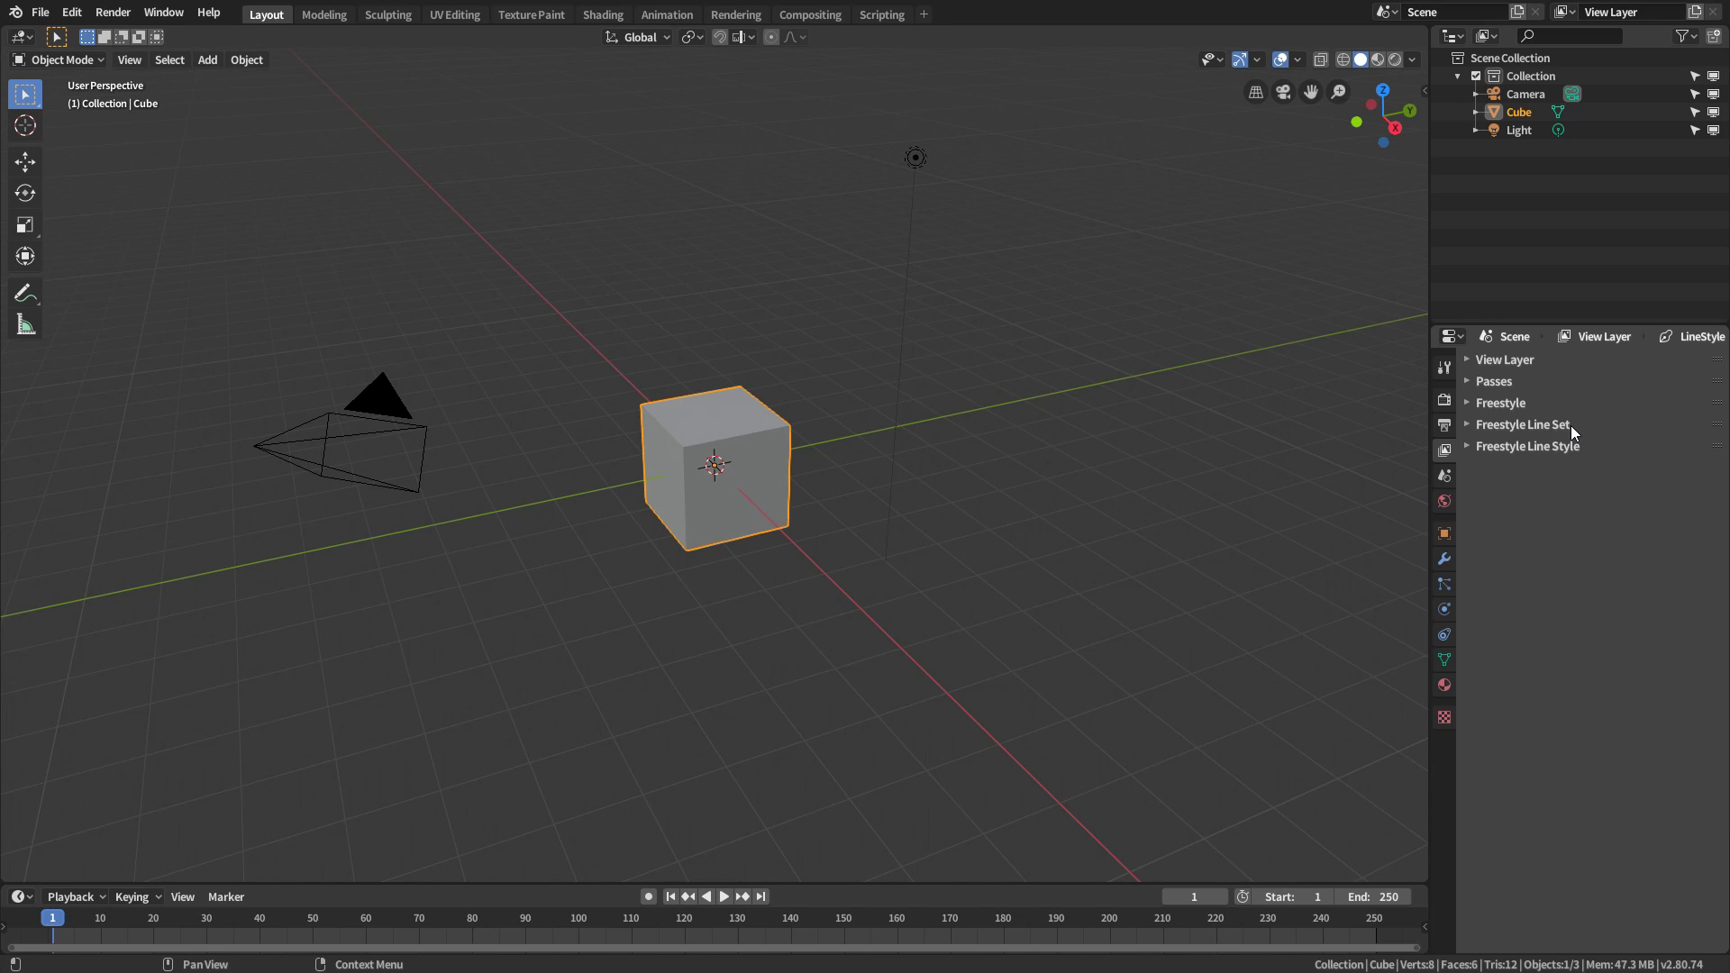
# - Expand the Freestyle Line Style settings, widen the properties area, and review its Strokes, Color, Alpha, Thickness, Geometry and Texture options
pyautogui.click(1515, 447)
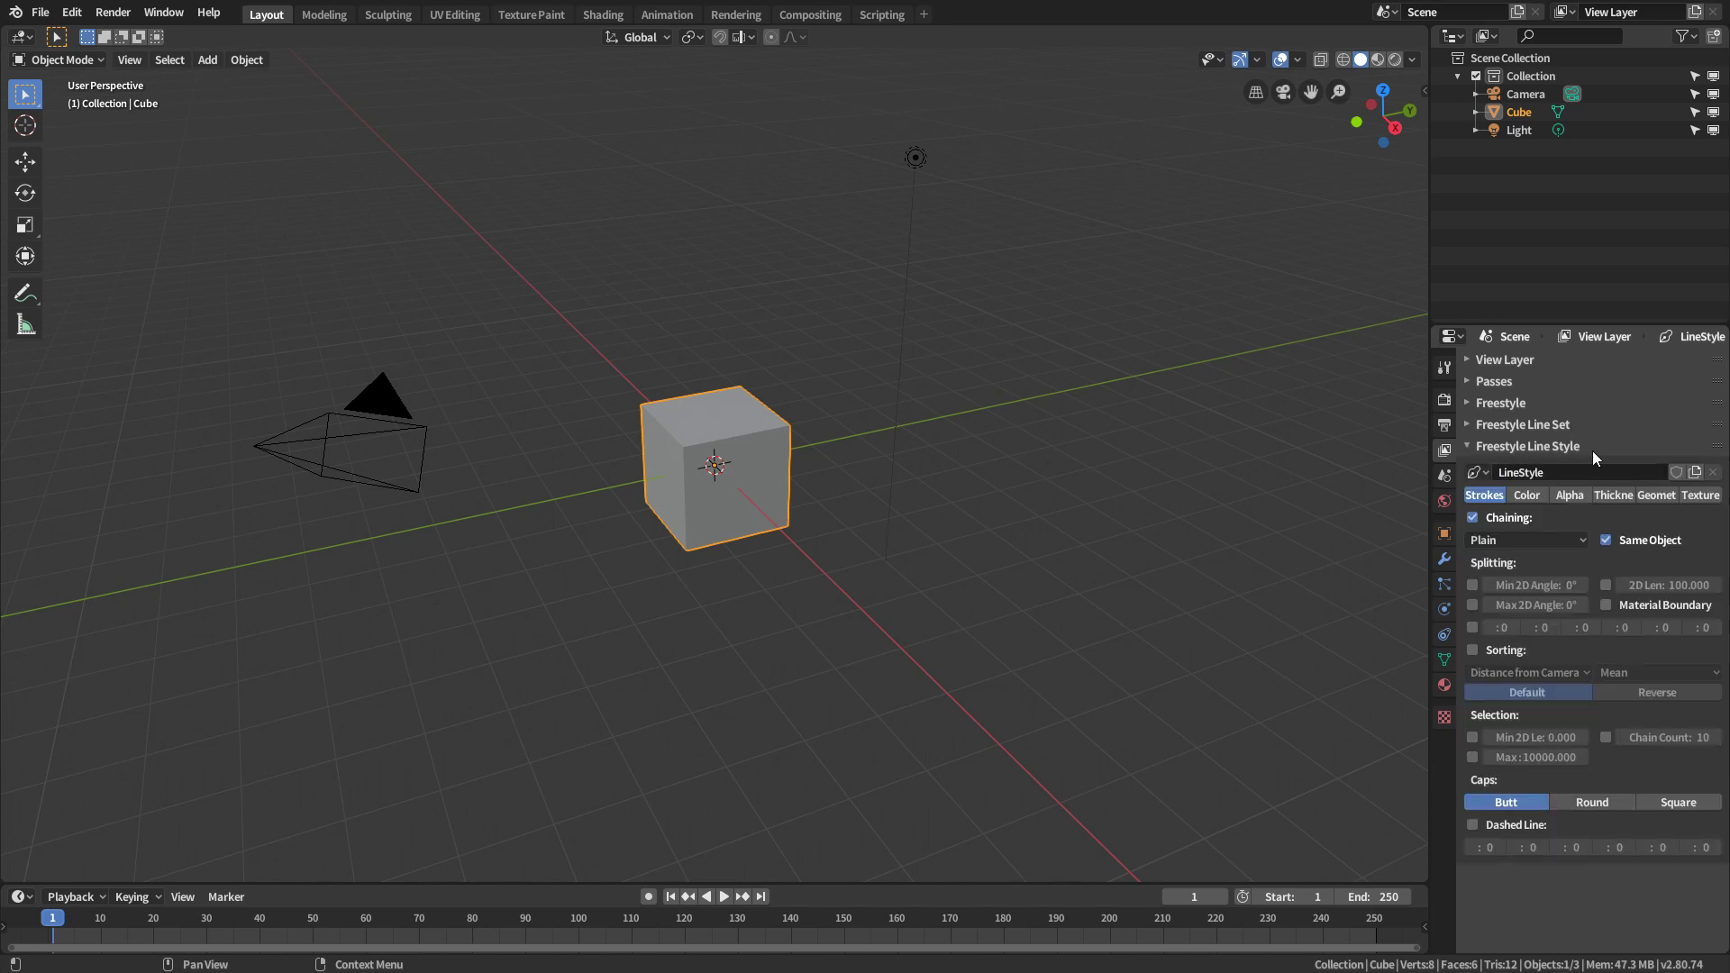
pyautogui.moveTo(1433, 424); pyautogui.dragTo(1292, 416)
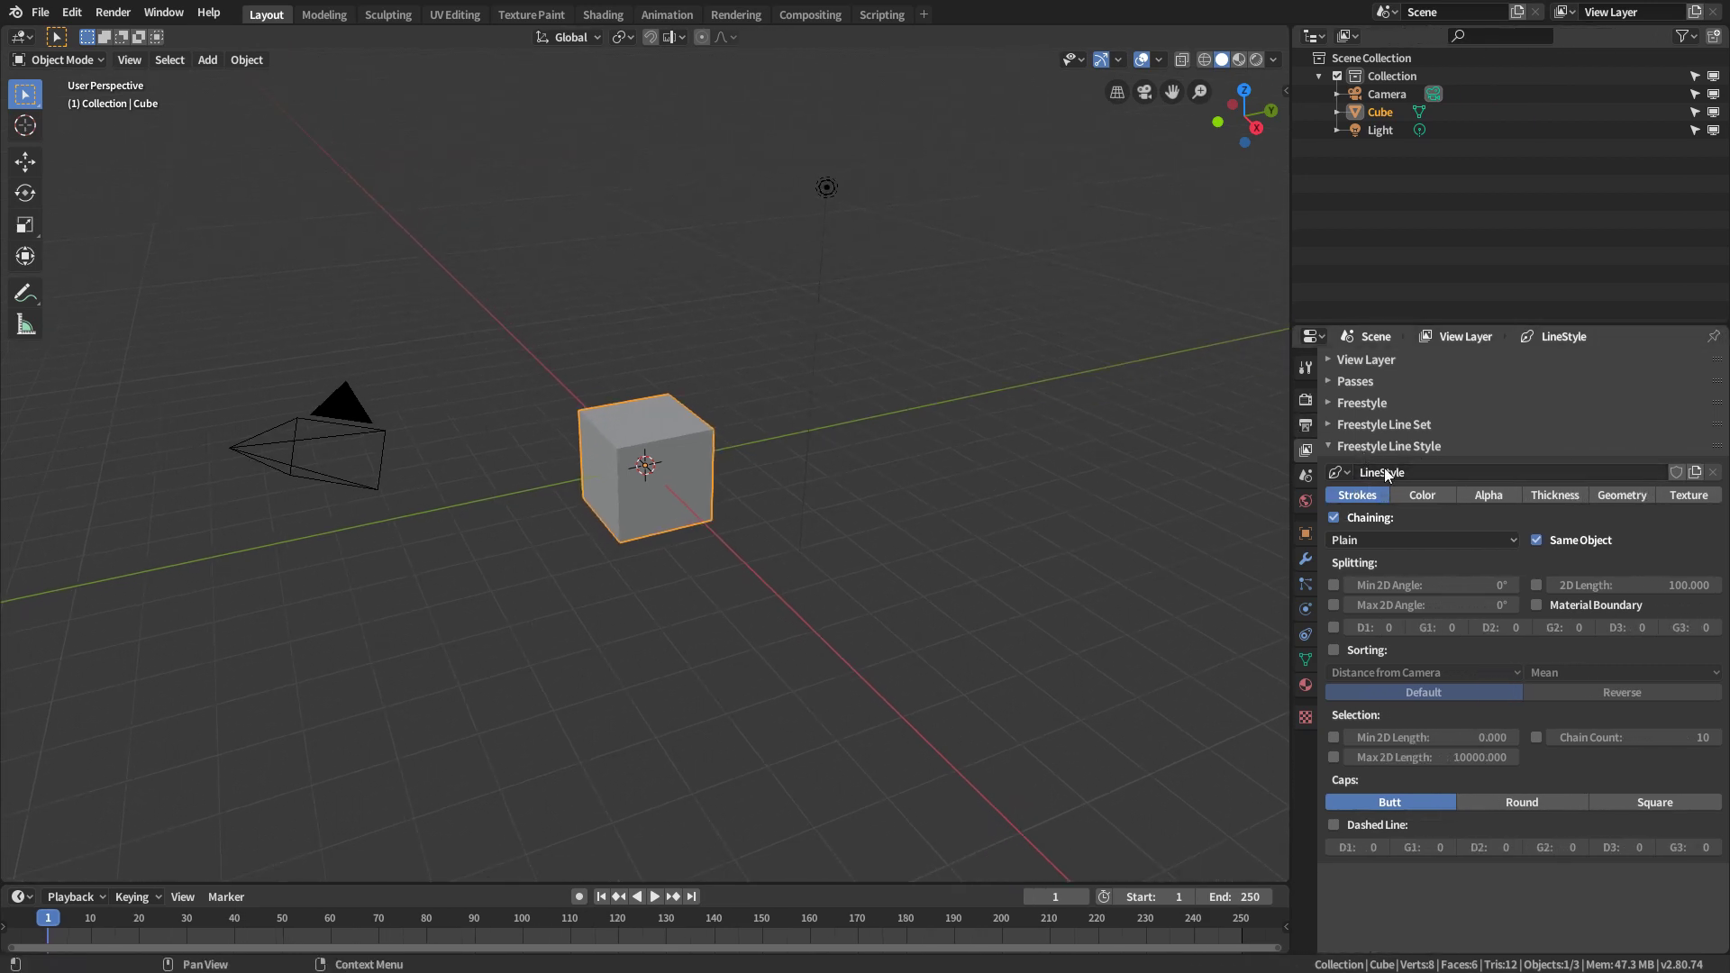
pyautogui.click(1430, 494)
pyautogui.click(1487, 494)
pyautogui.click(1554, 494)
pyautogui.click(1622, 495)
pyautogui.click(1673, 494)
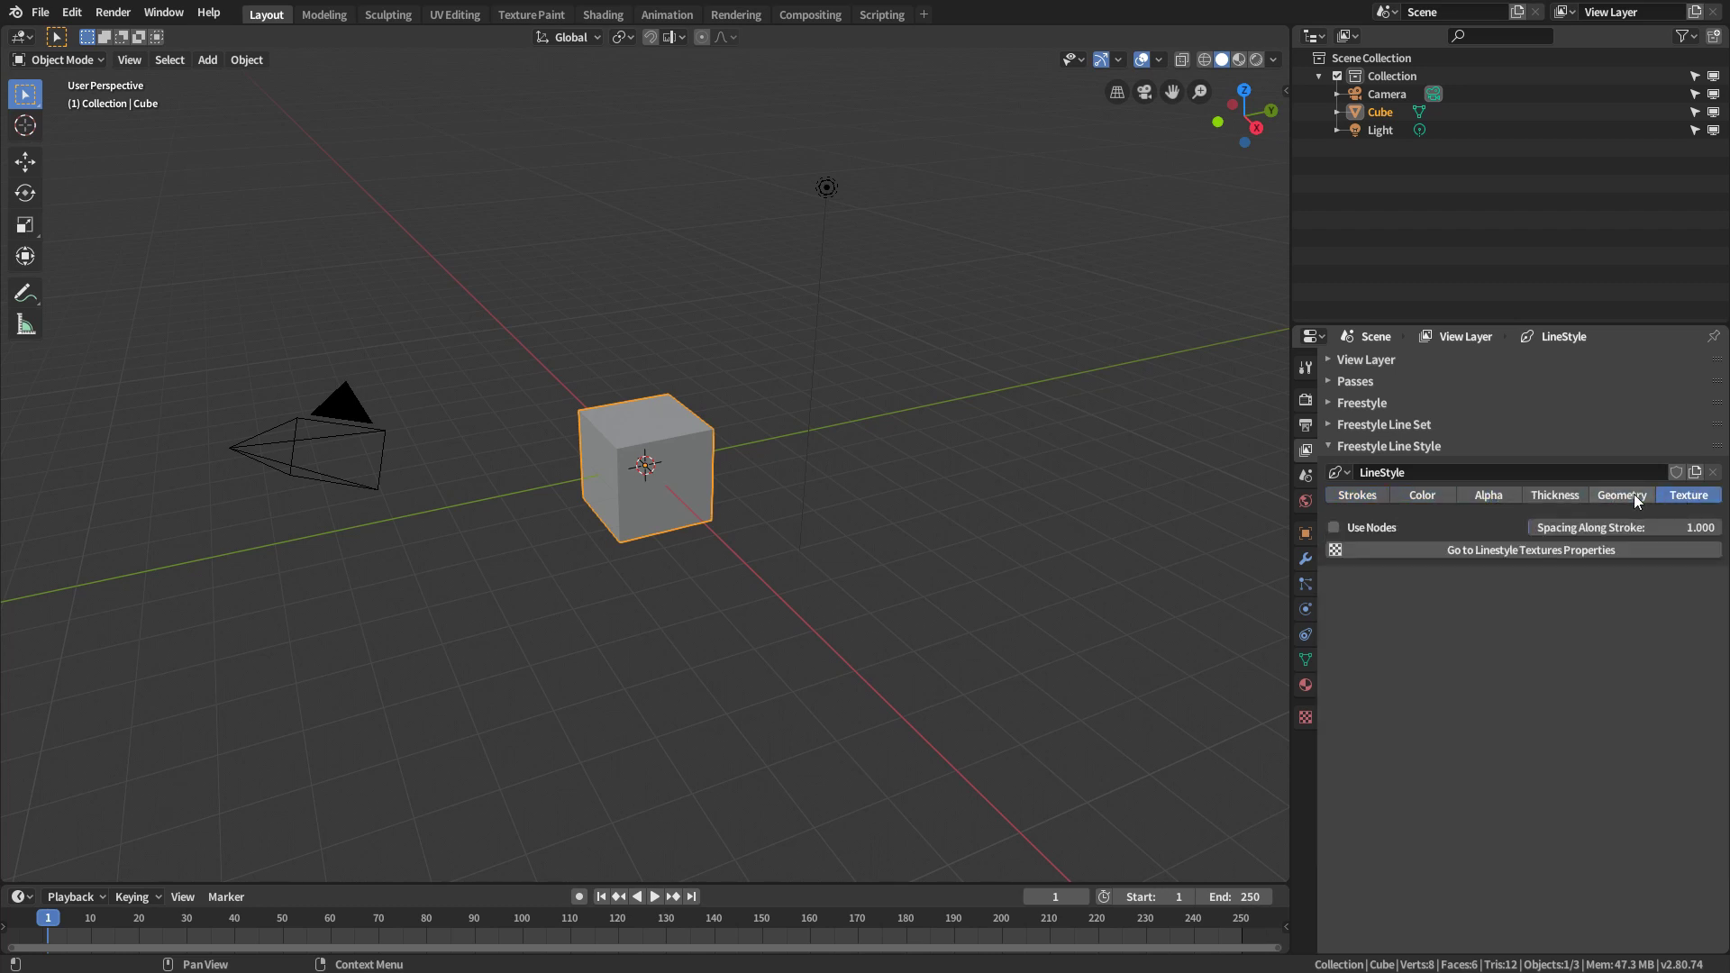
pyautogui.click(1622, 495)
pyautogui.click(1555, 494)
pyautogui.click(1488, 494)
pyautogui.click(1424, 495)
pyautogui.click(1367, 502)
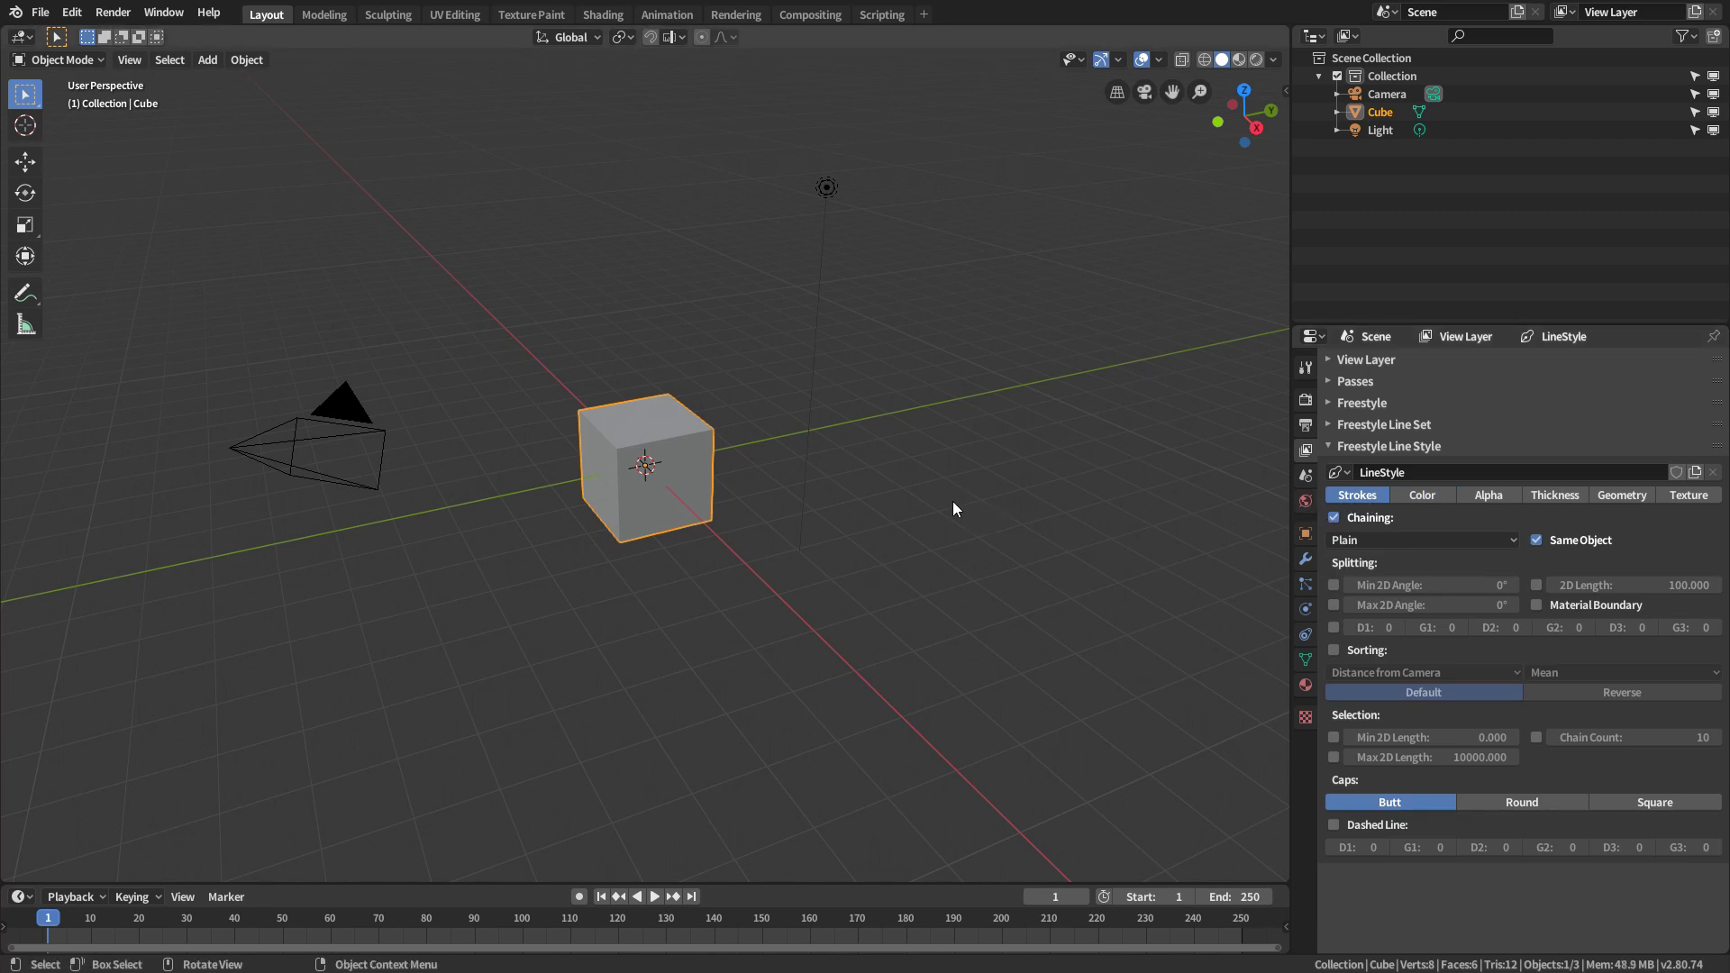
# - Render the cube, set the line style's base thickness to 30, and render it again
pyautogui.press('F12')
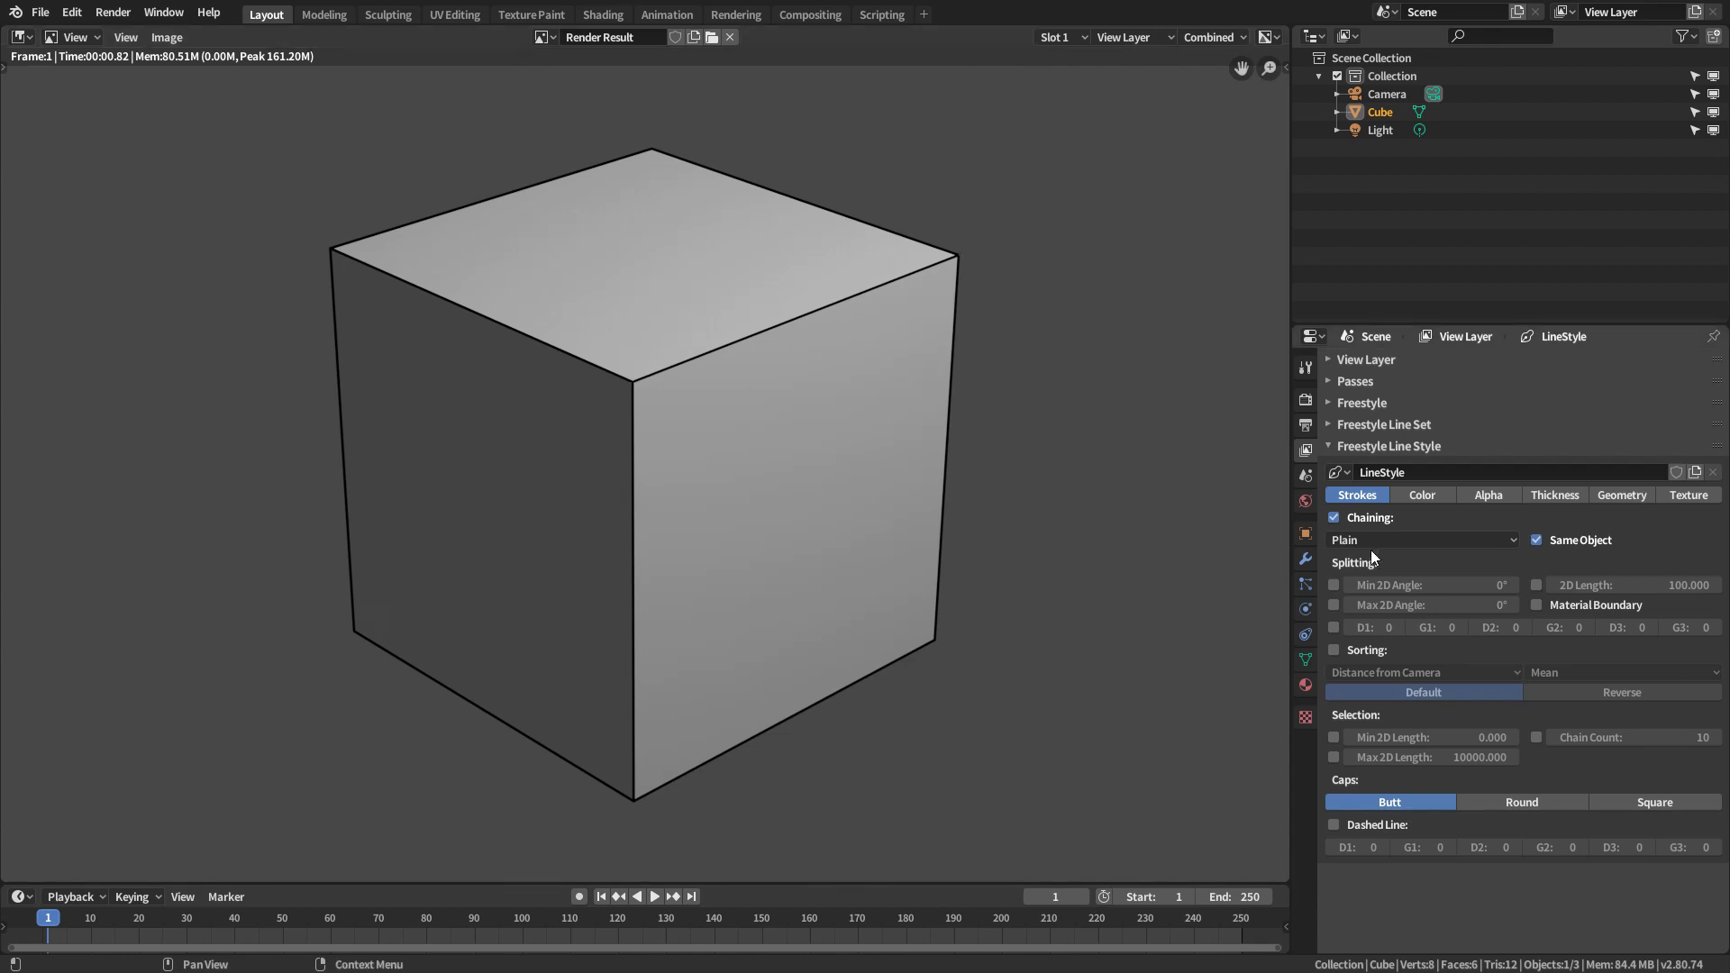
pyautogui.click(1543, 498)
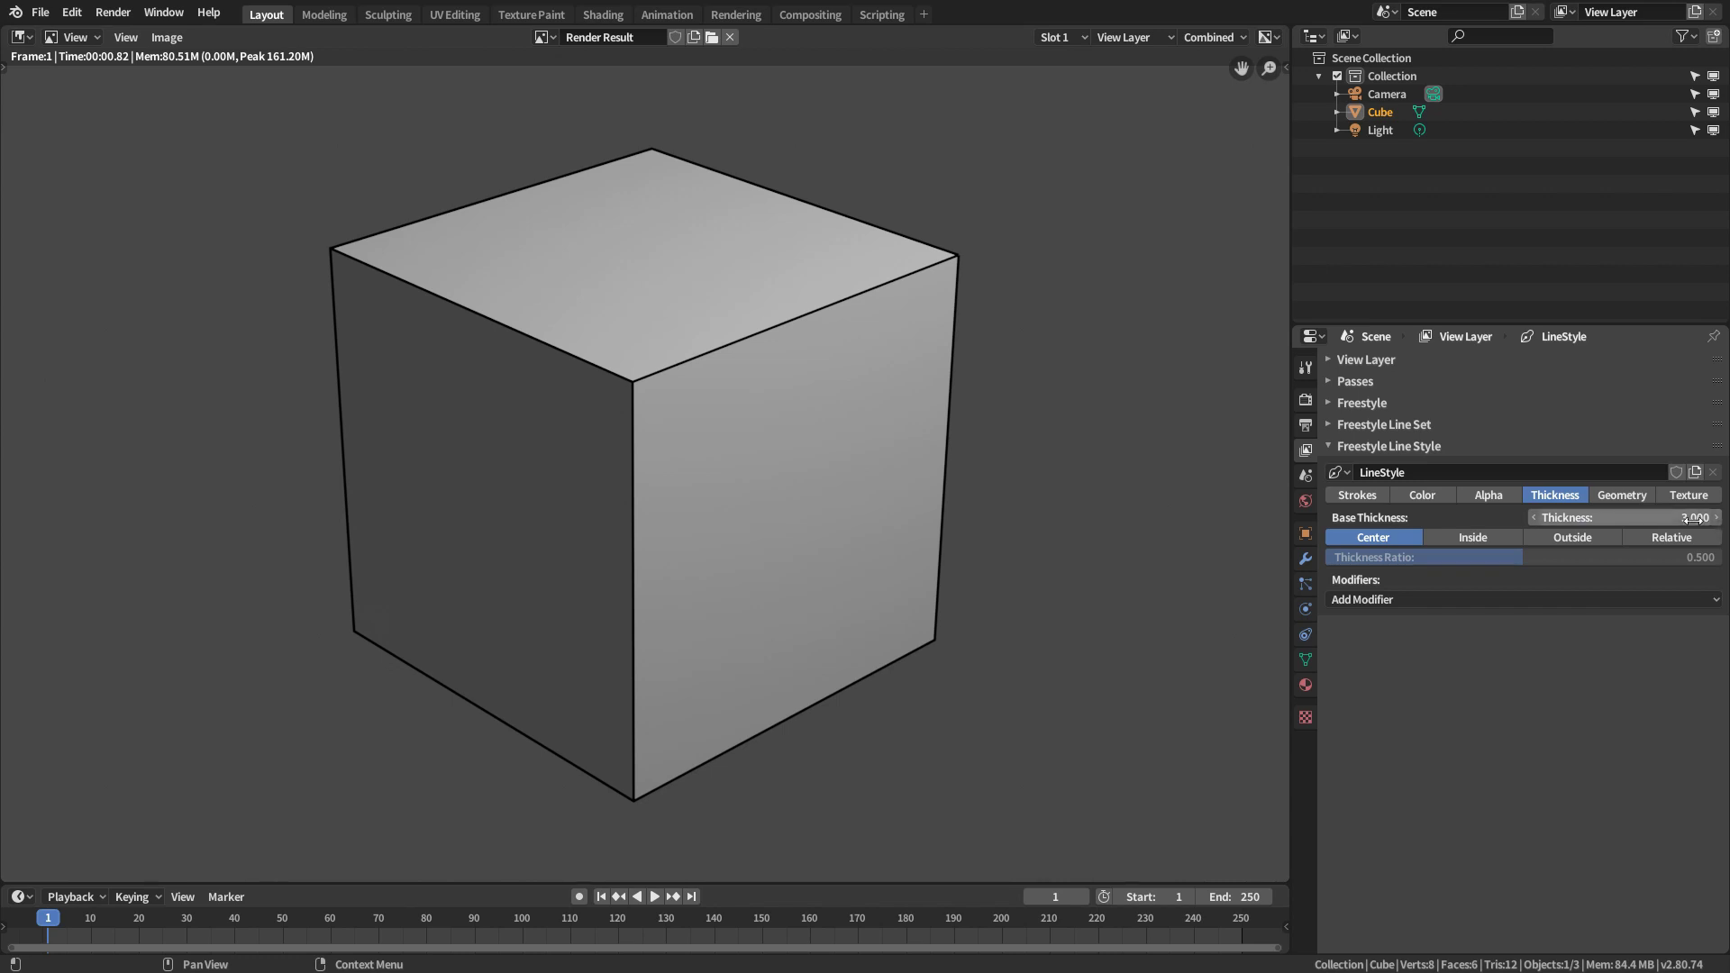
pyautogui.click(1636, 521)
pyautogui.write('30')
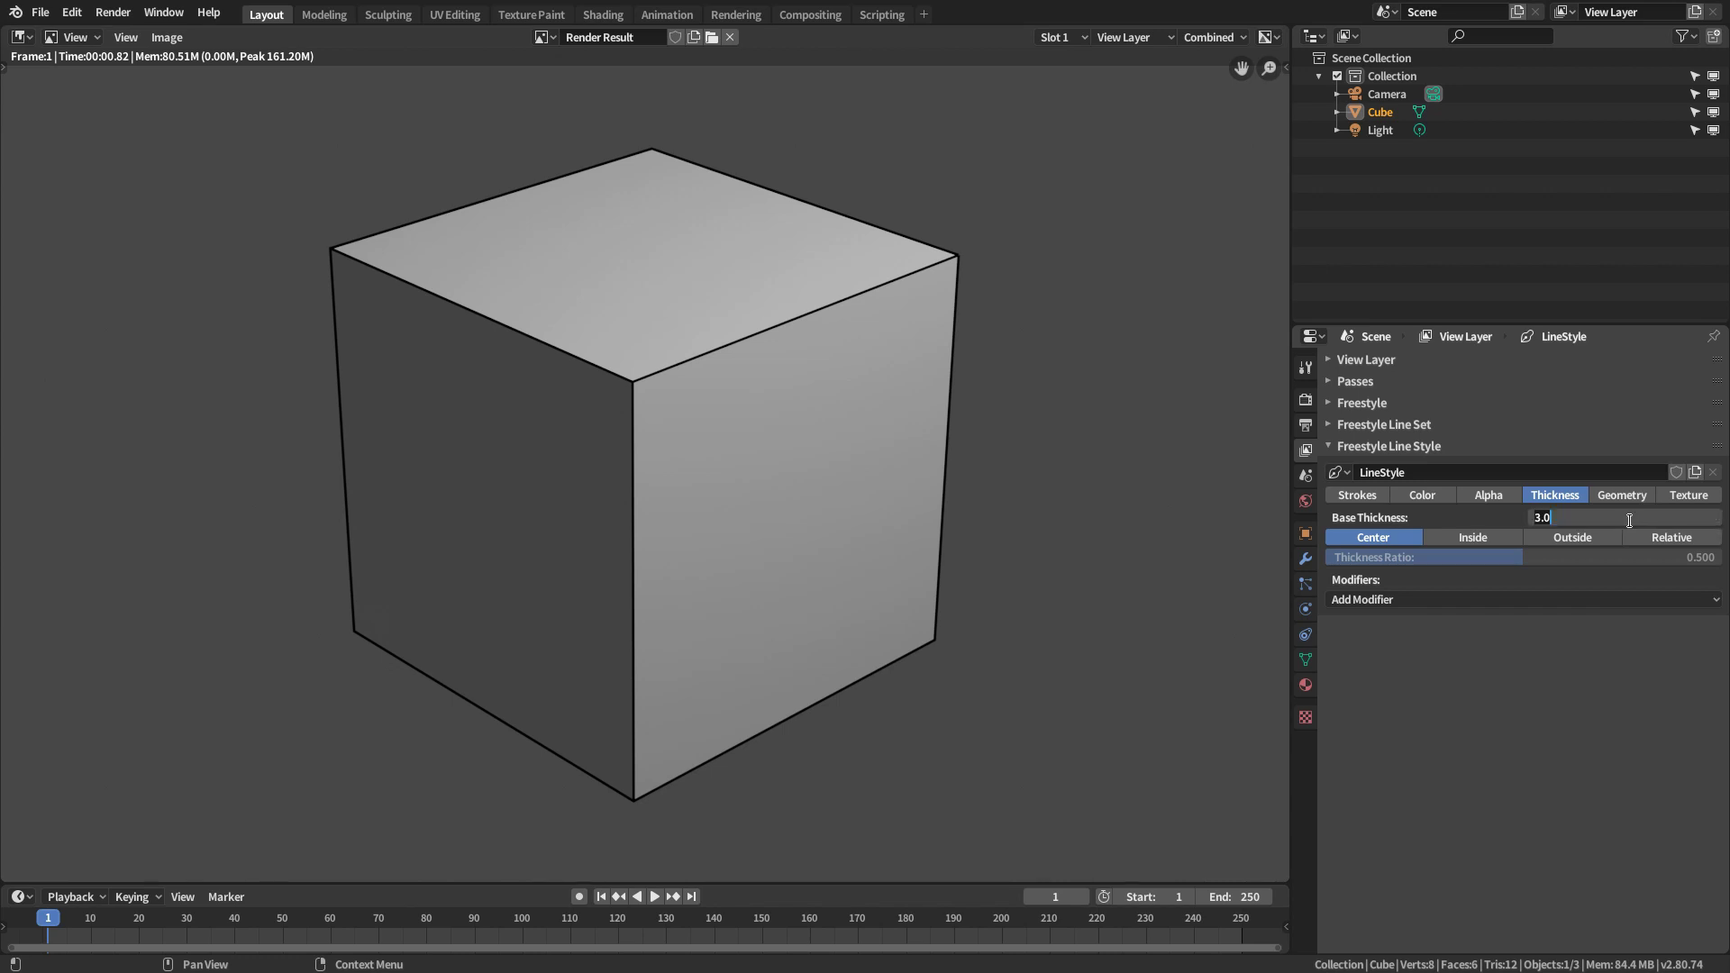
pyautogui.press('Return')
pyautogui.press('F12')
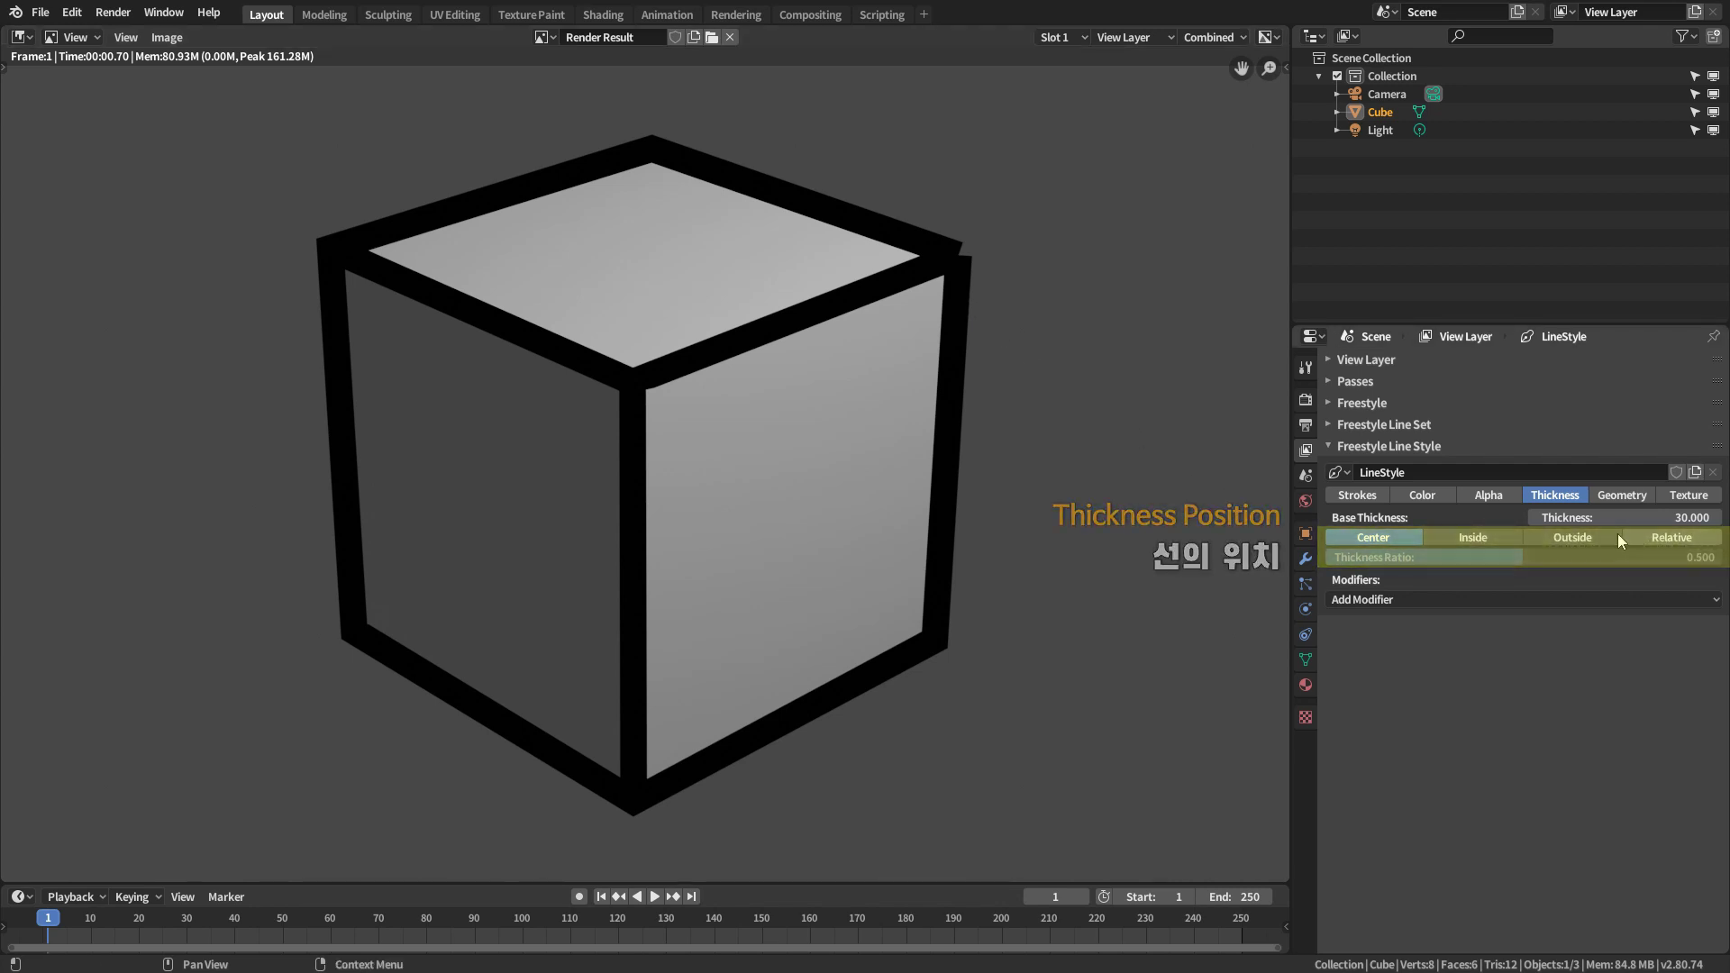
# - Lower the line style's base alpha transparency to about 0.806 and render the cube
pyautogui.click(1493, 495)
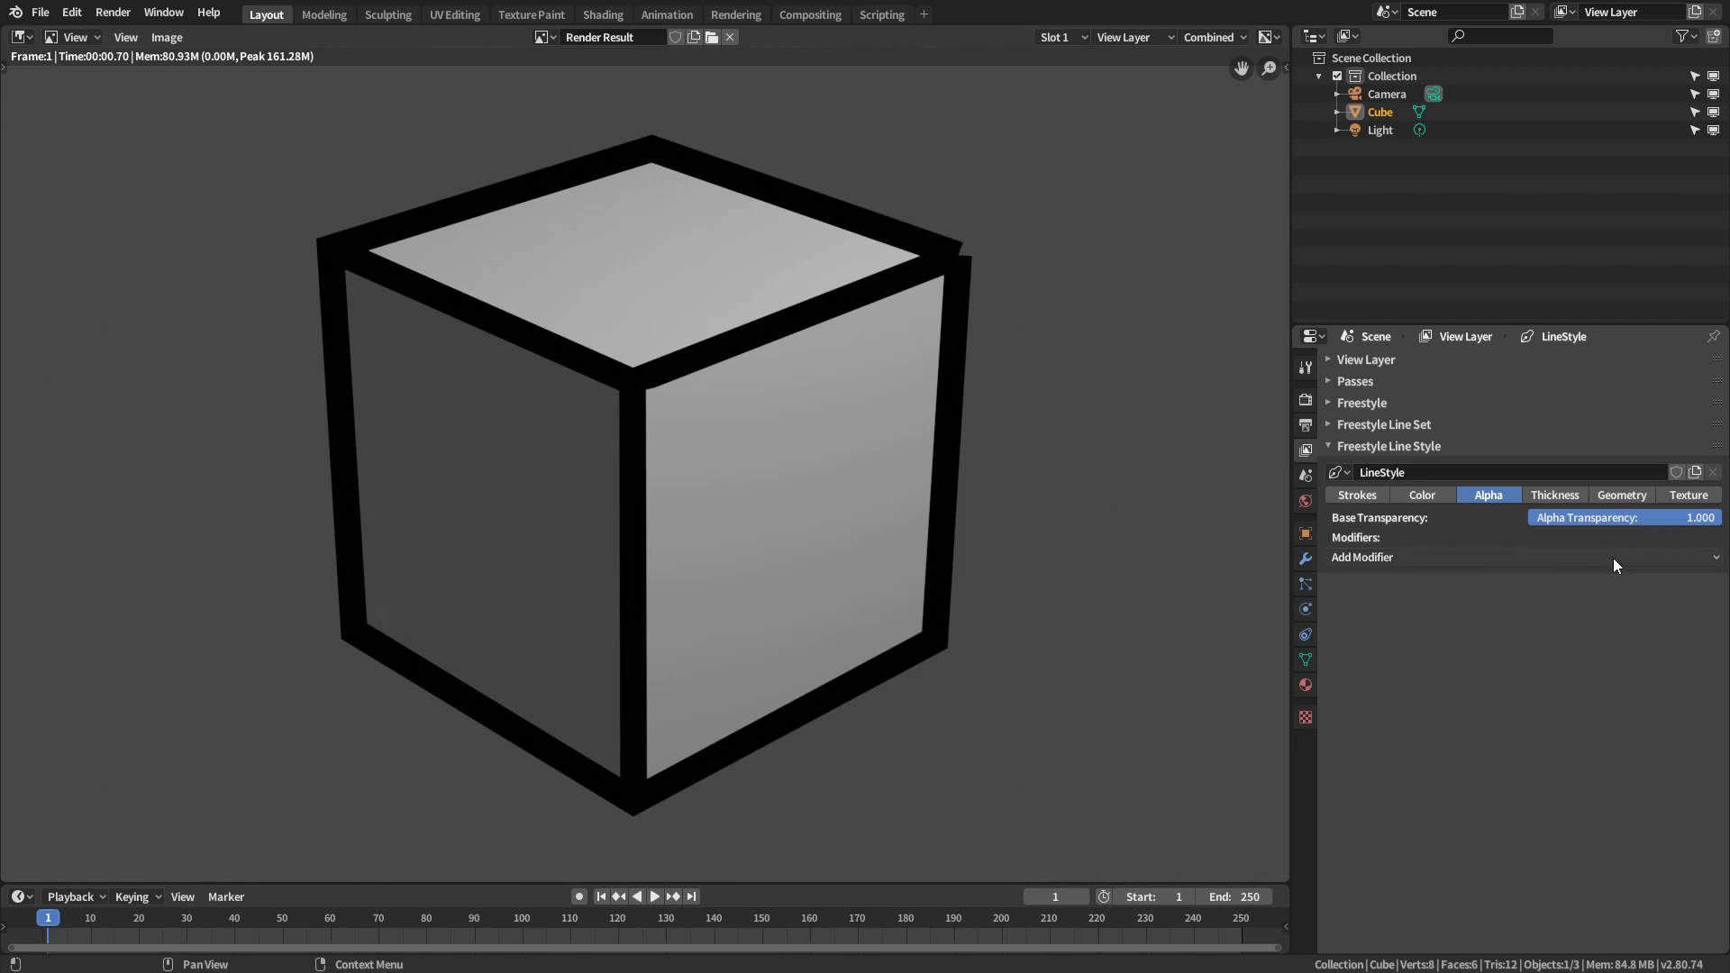
pyautogui.click(1523, 557)
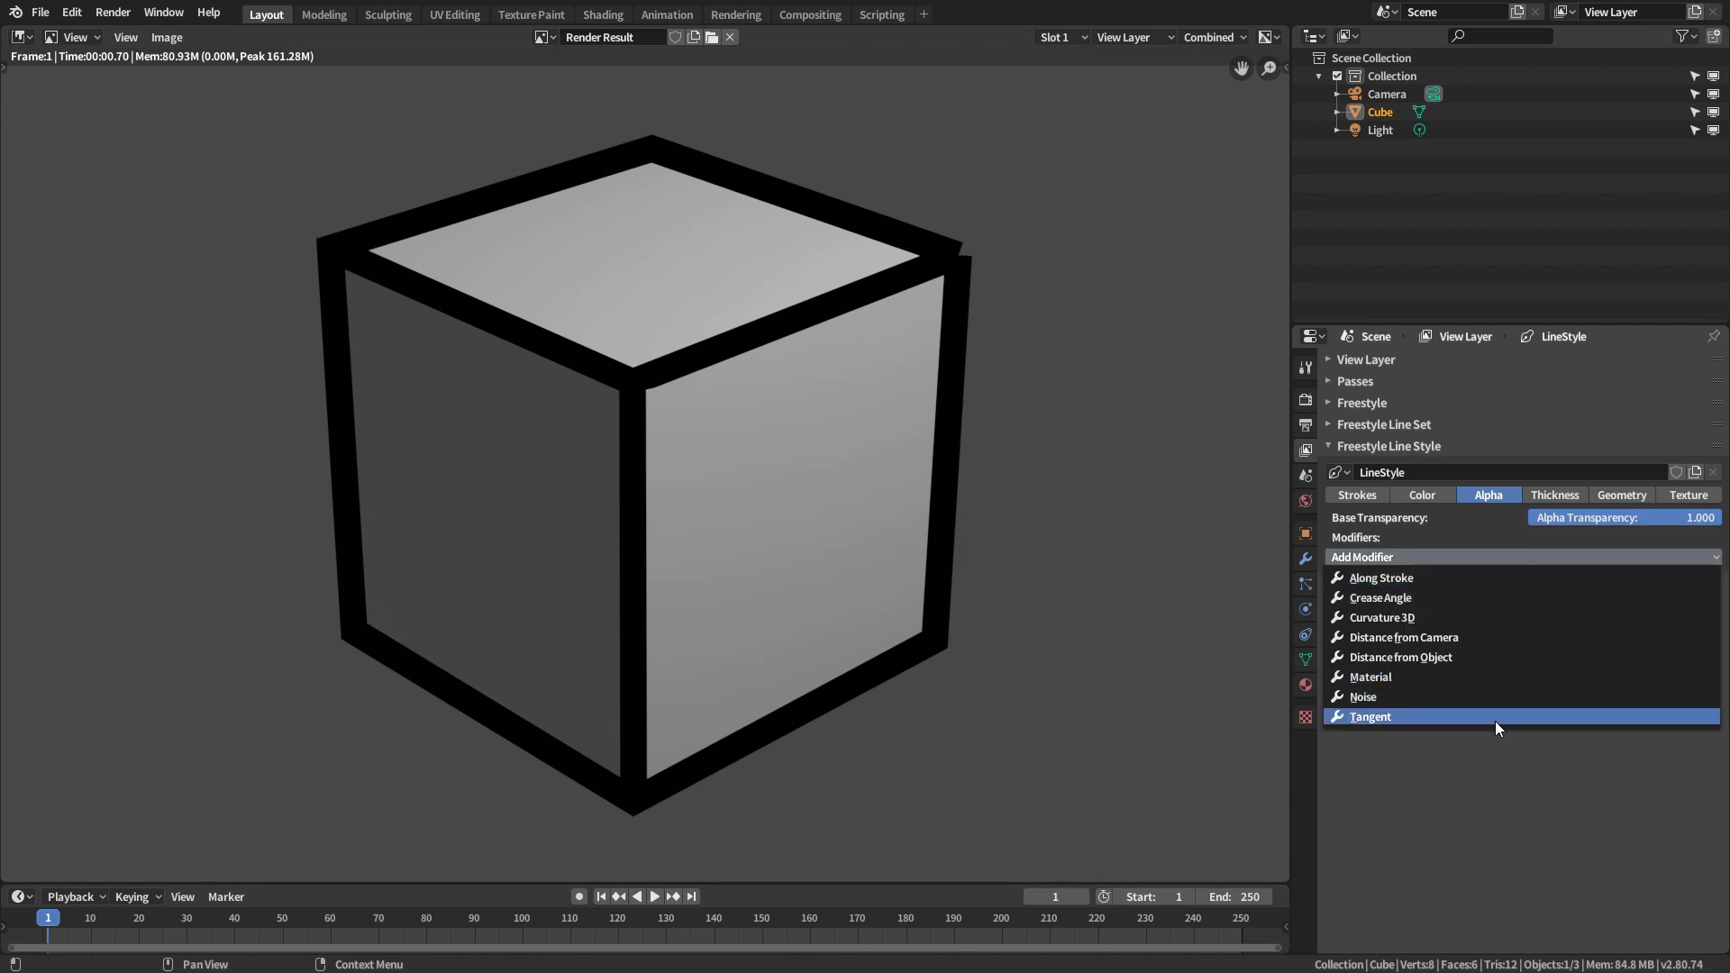
pyautogui.click(1523, 556)
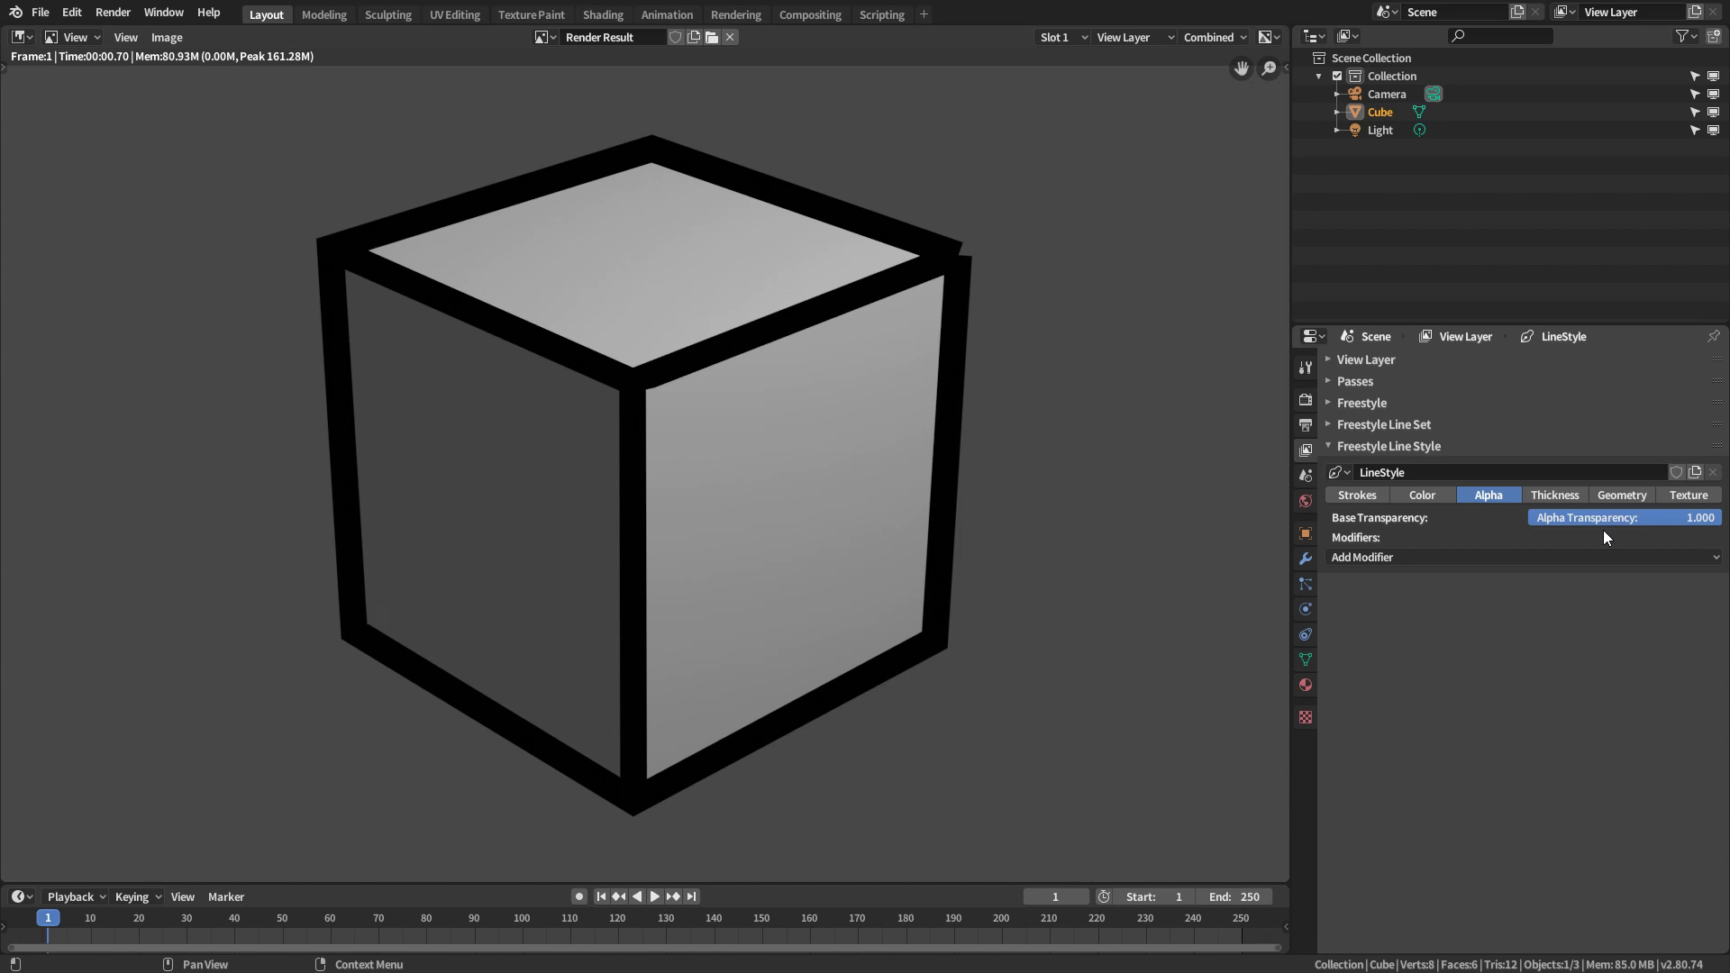
pyautogui.moveTo(1659, 518); pyautogui.dragTo(1625, 518)
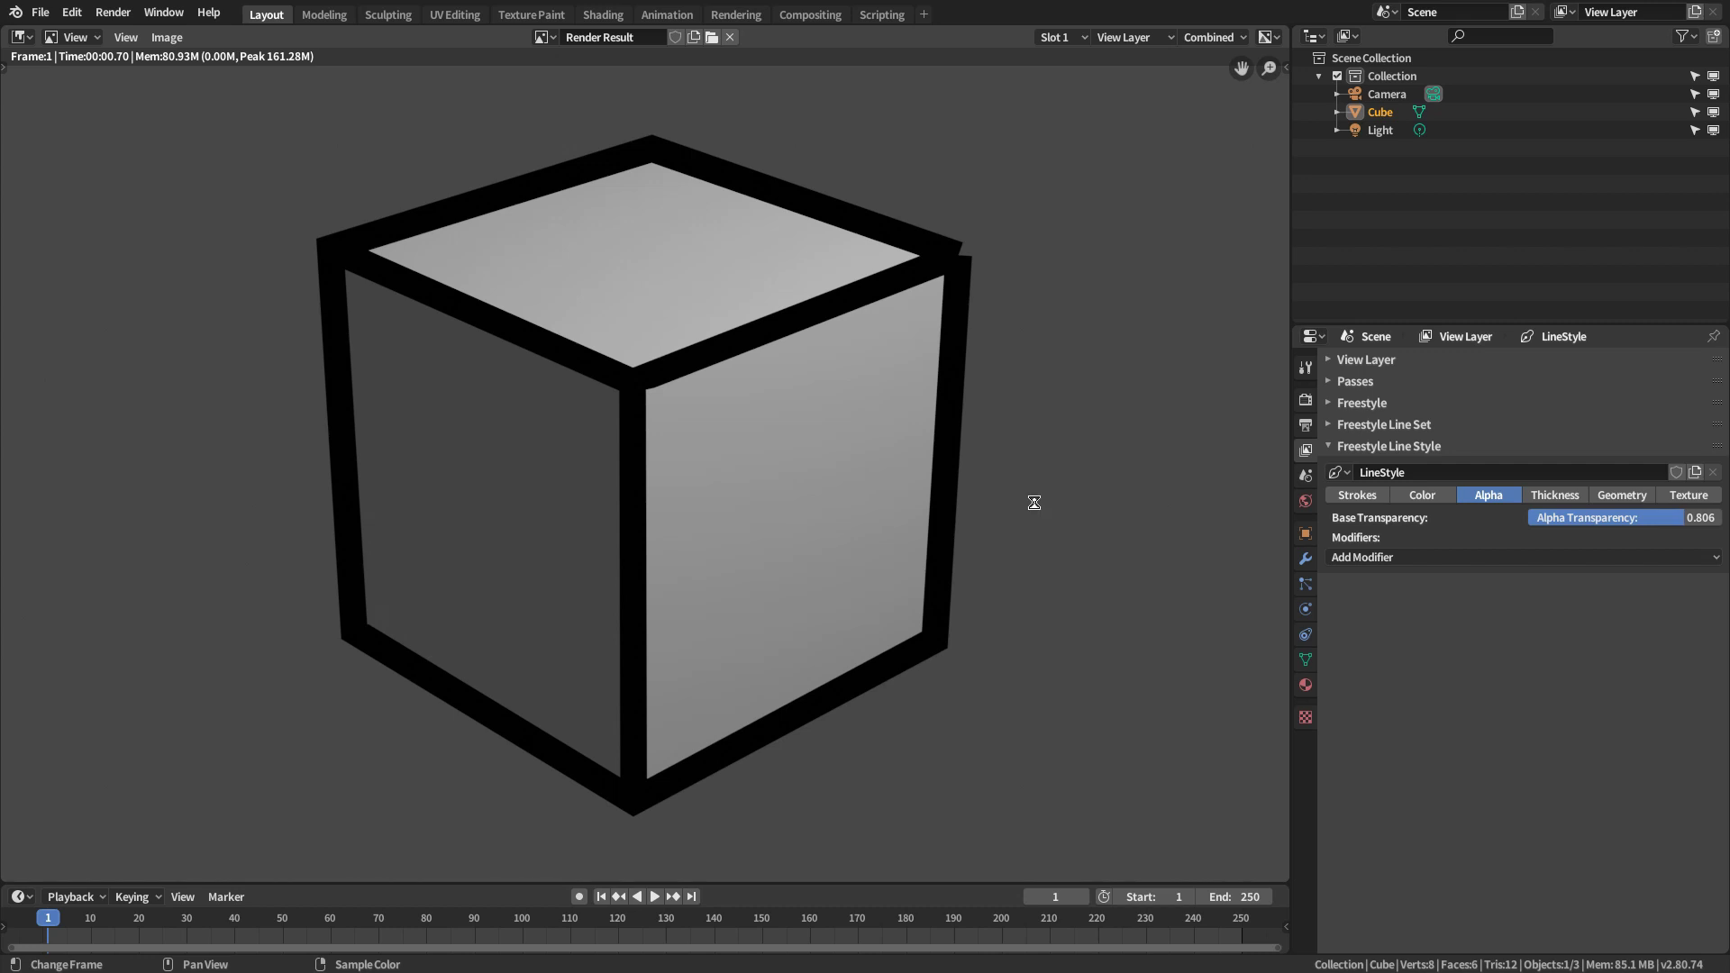
pyautogui.press('F12')
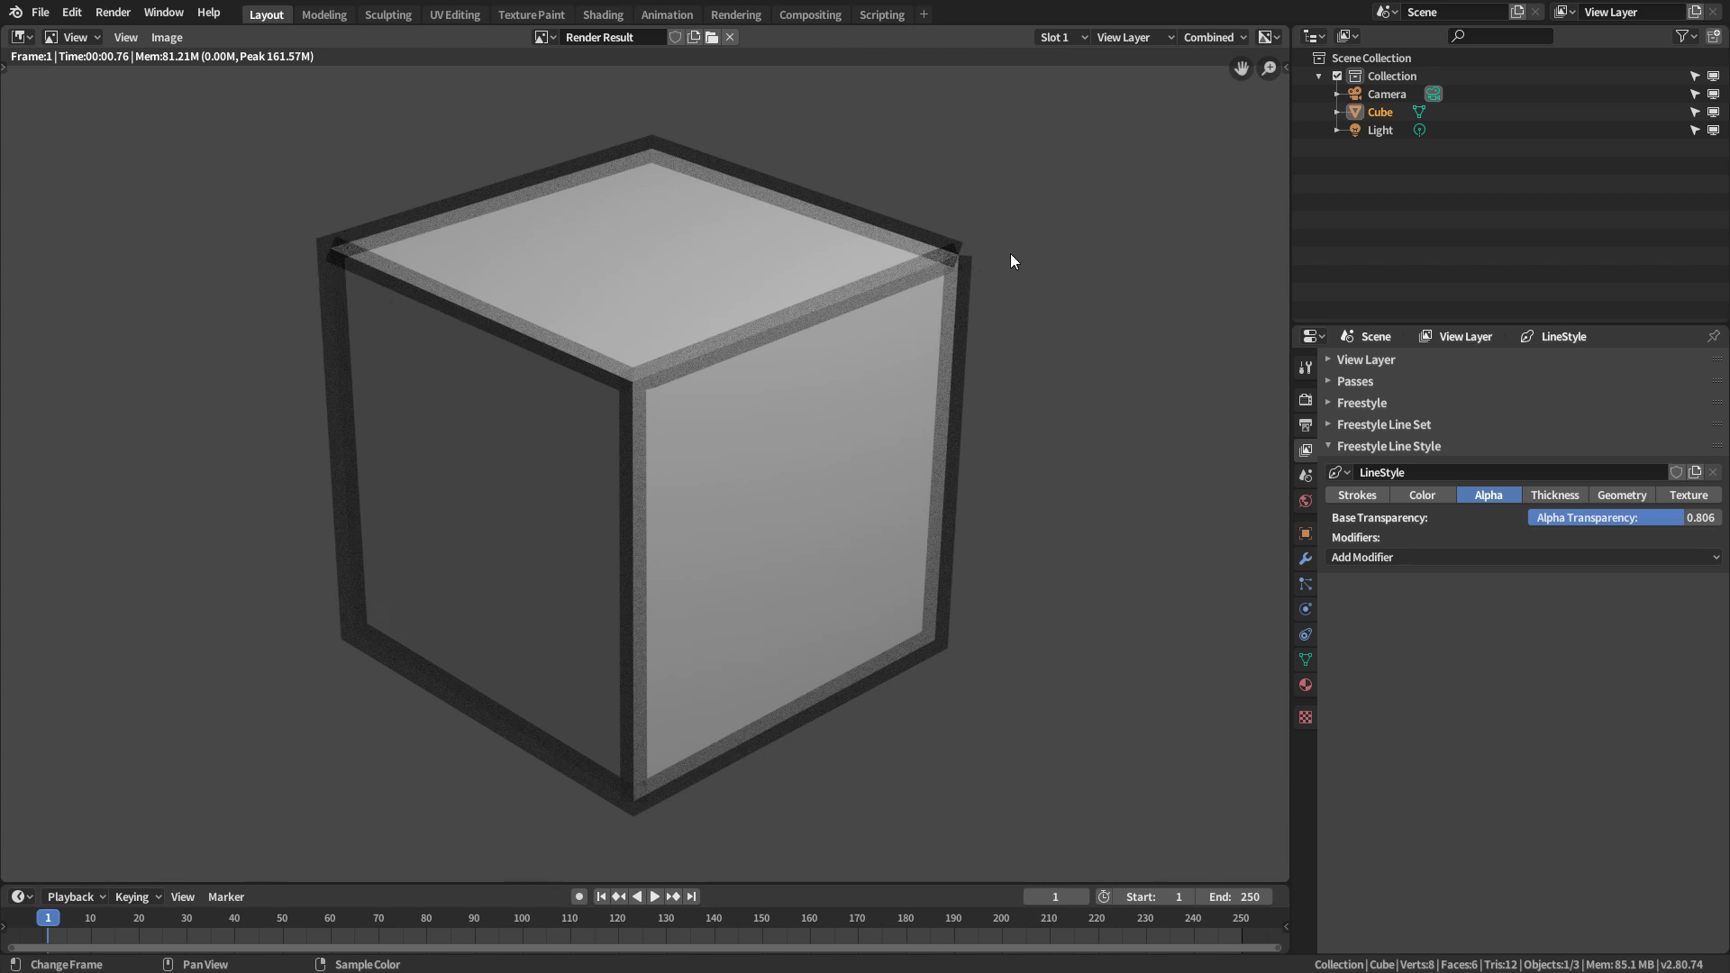
# - Examine up close how the semi-transparent lines overlap at the upper corners of the rendered cube
pyautogui.scroll(1, 1011, 261)
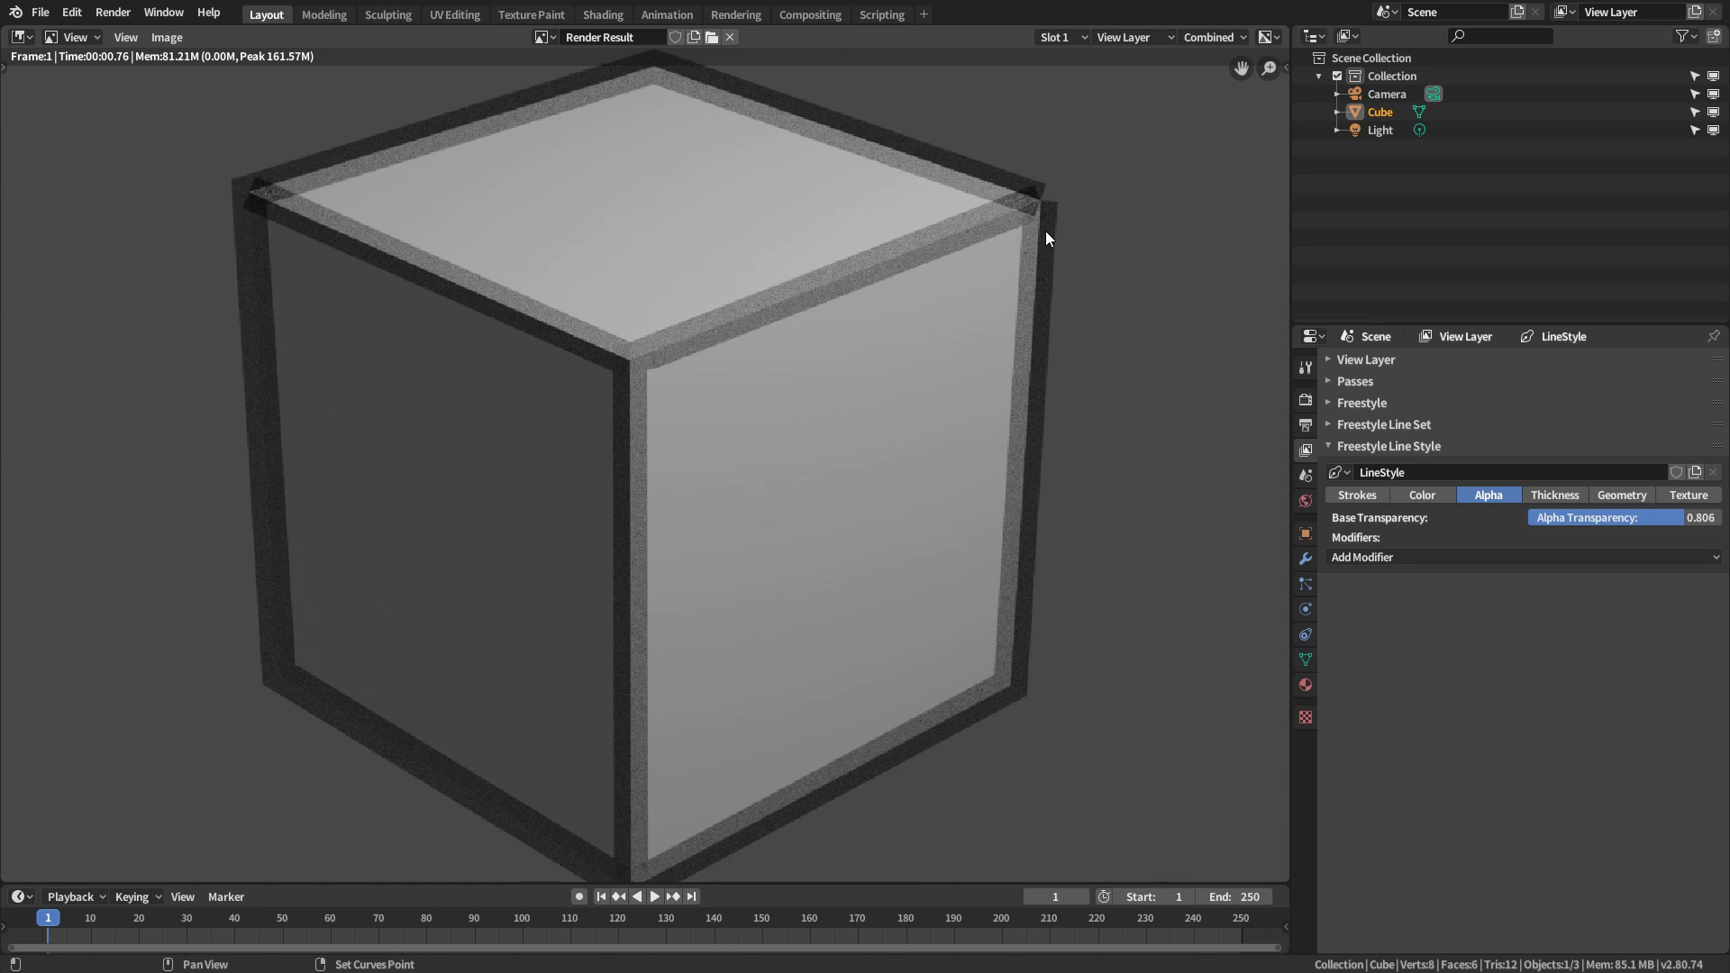
pyautogui.moveTo(1047, 229); pyautogui.dragTo(911, 373, button='middle')
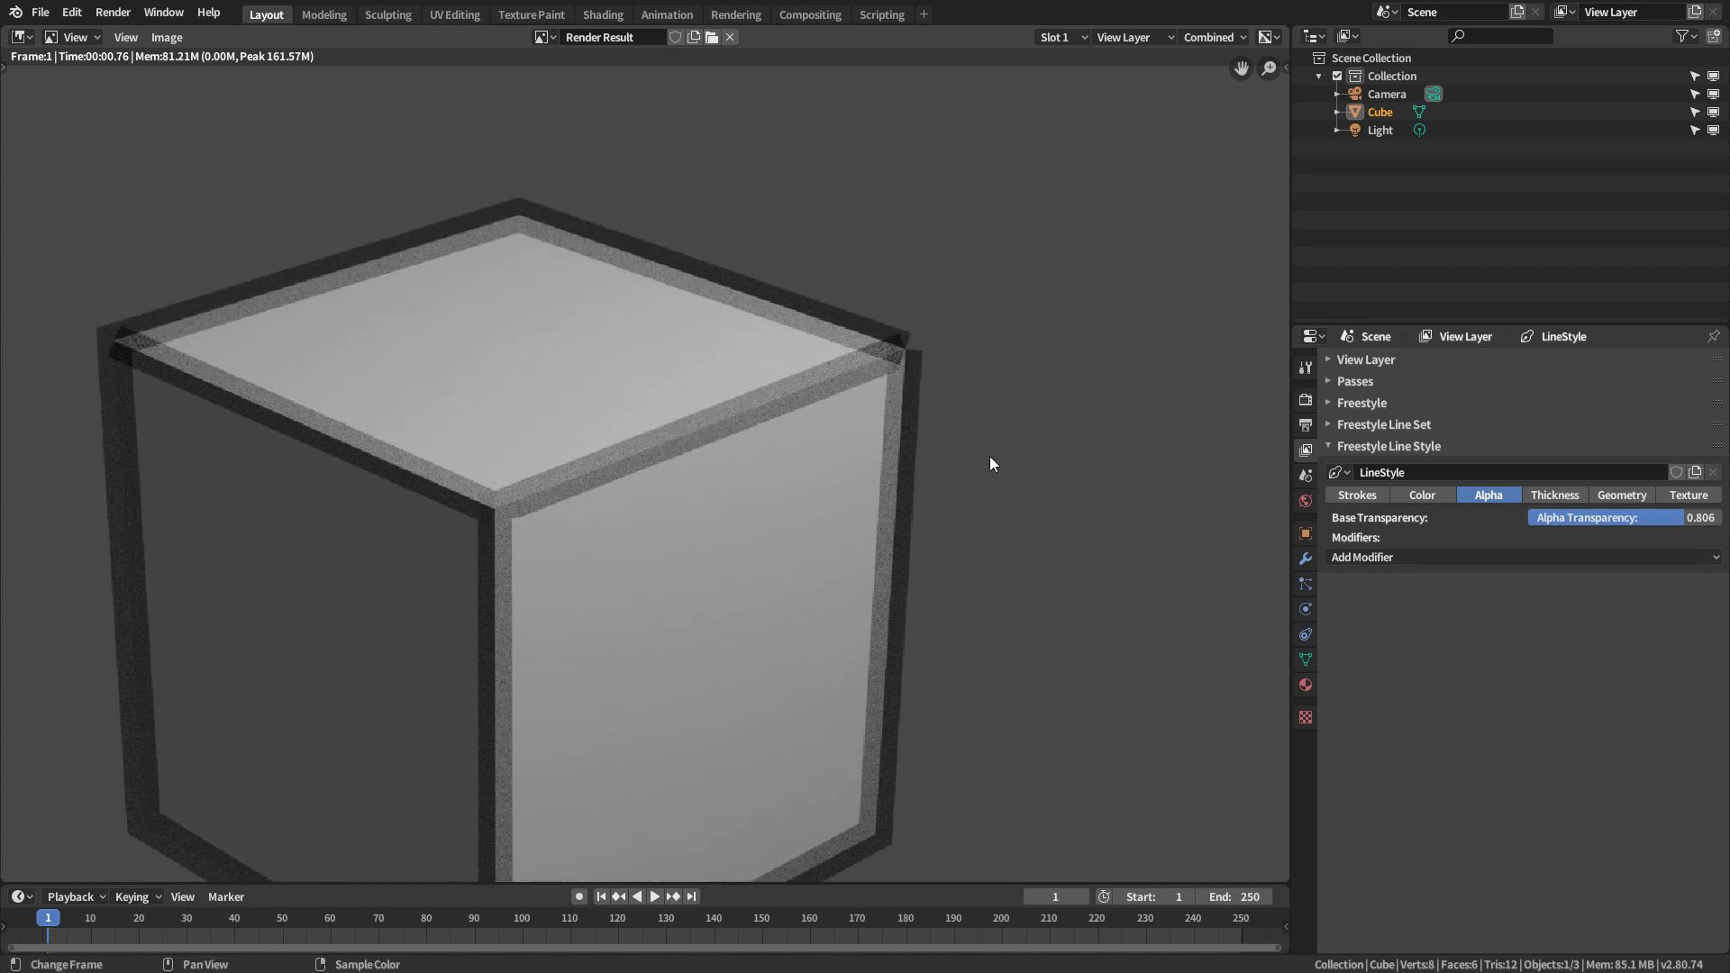
pyautogui.scroll(2, 1009, 374)
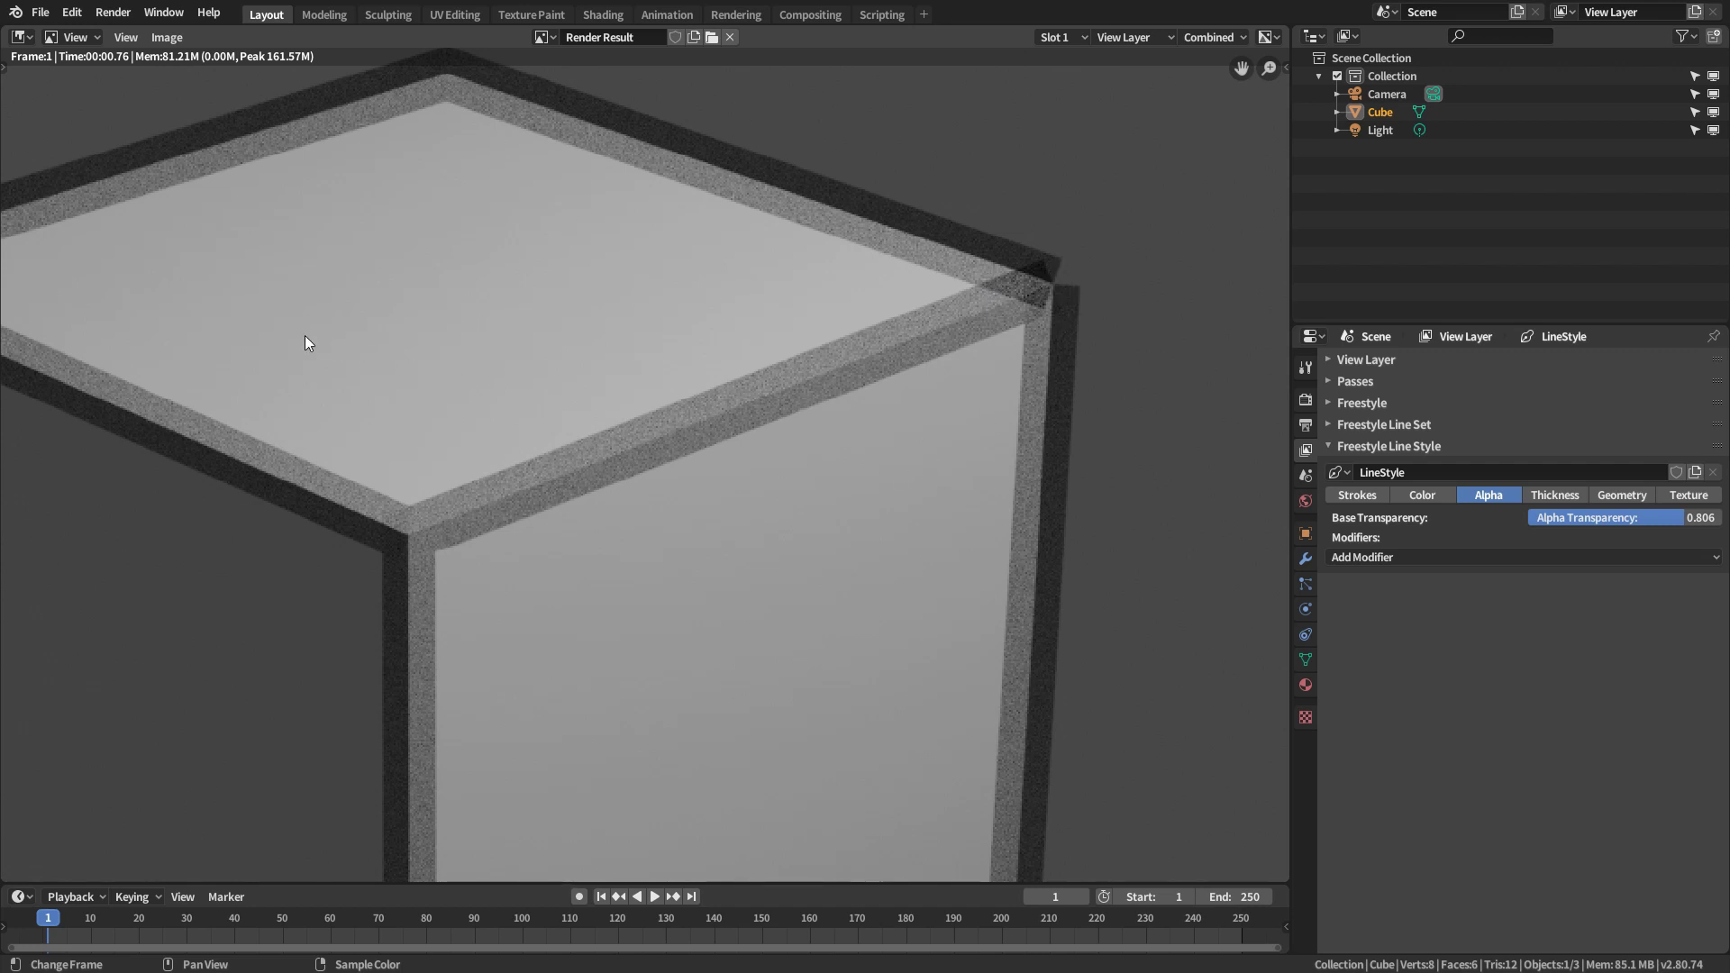
pyautogui.moveTo(304, 335); pyautogui.dragTo(615, 331, button='middle')
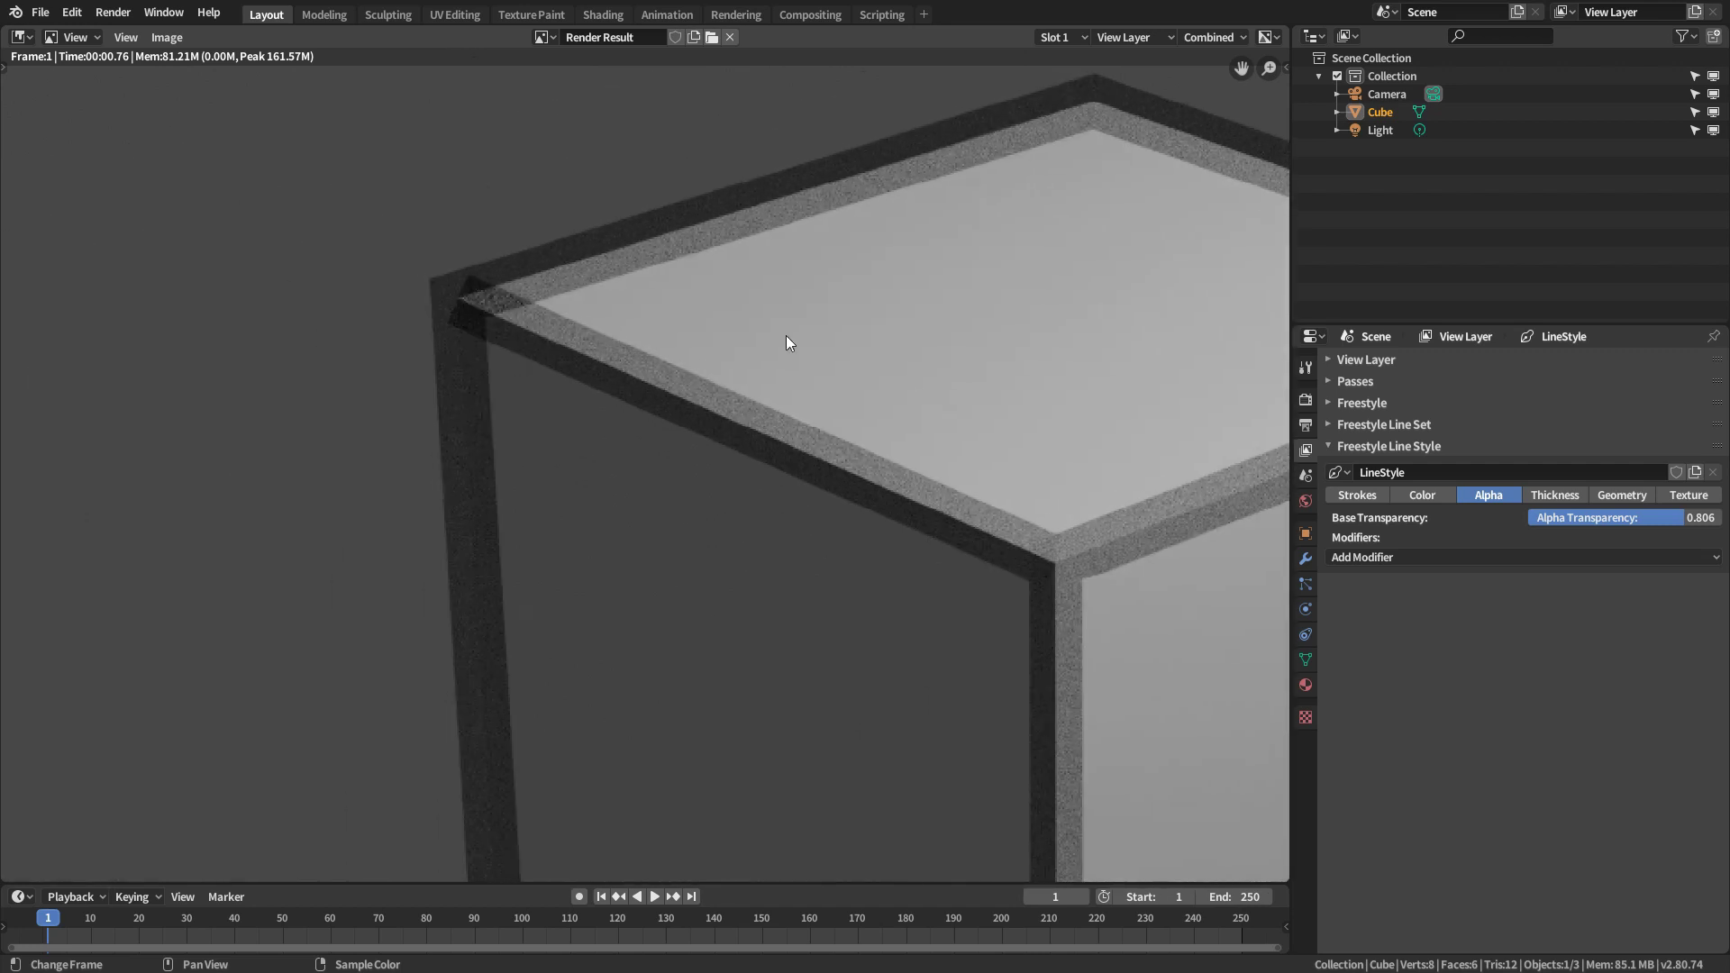
pyautogui.scroll(-4, 786, 336)
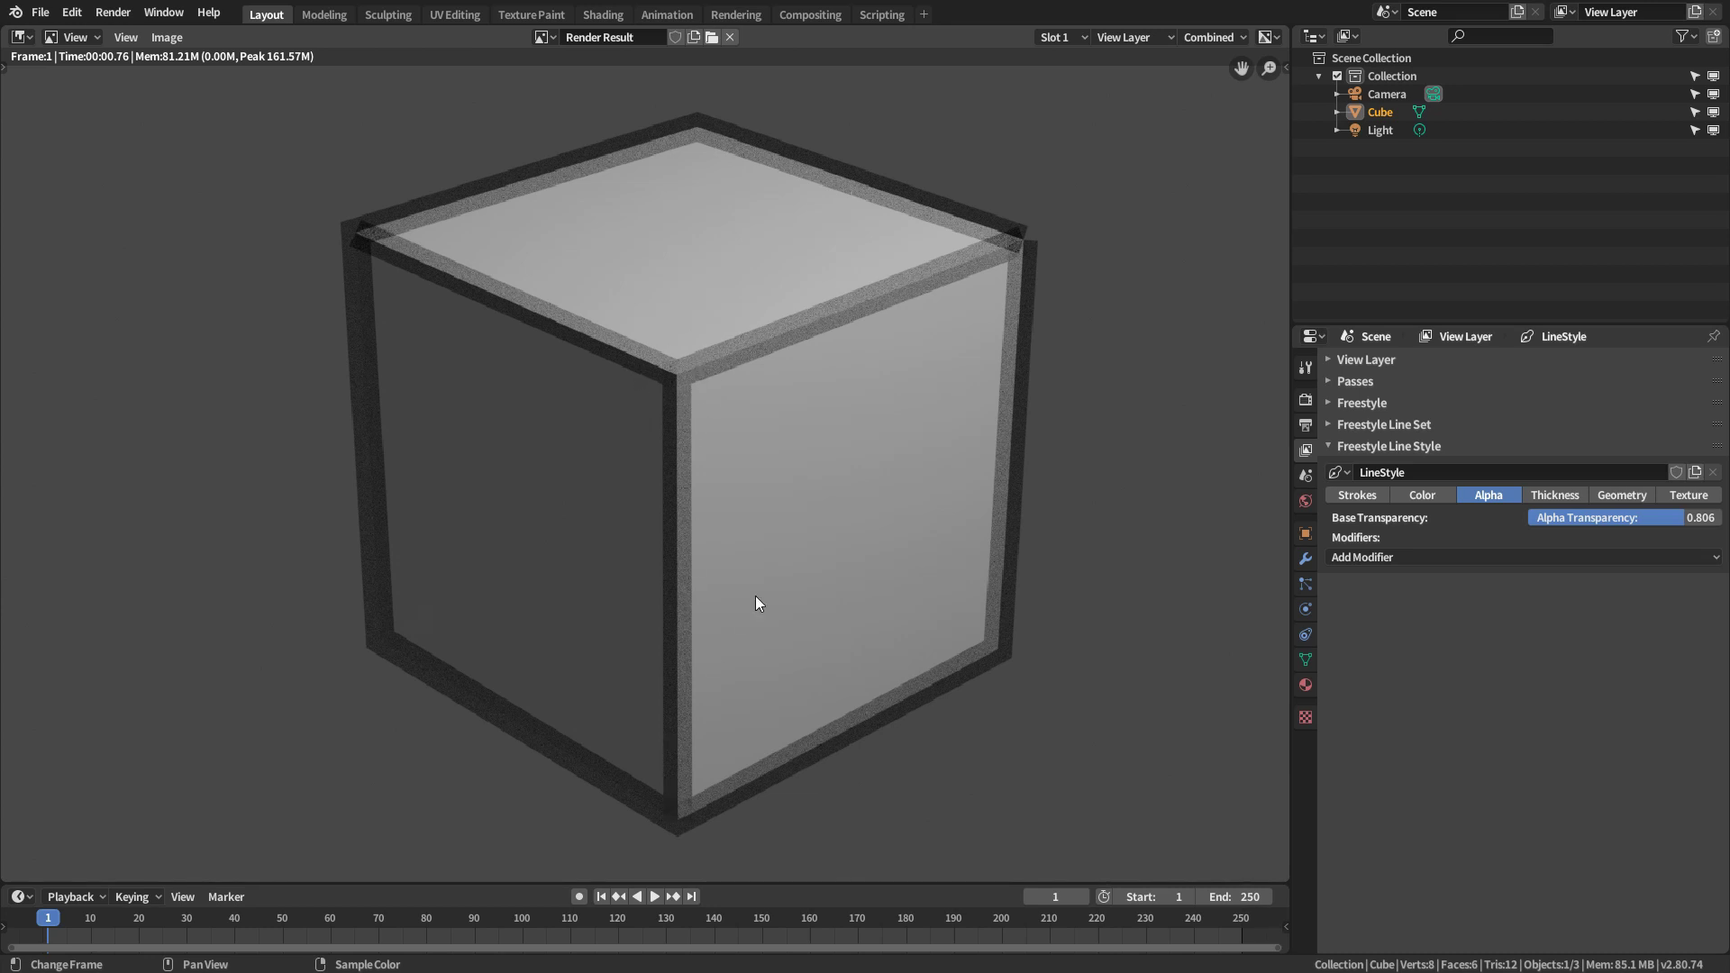
pyautogui.scroll(-2, 755, 602)
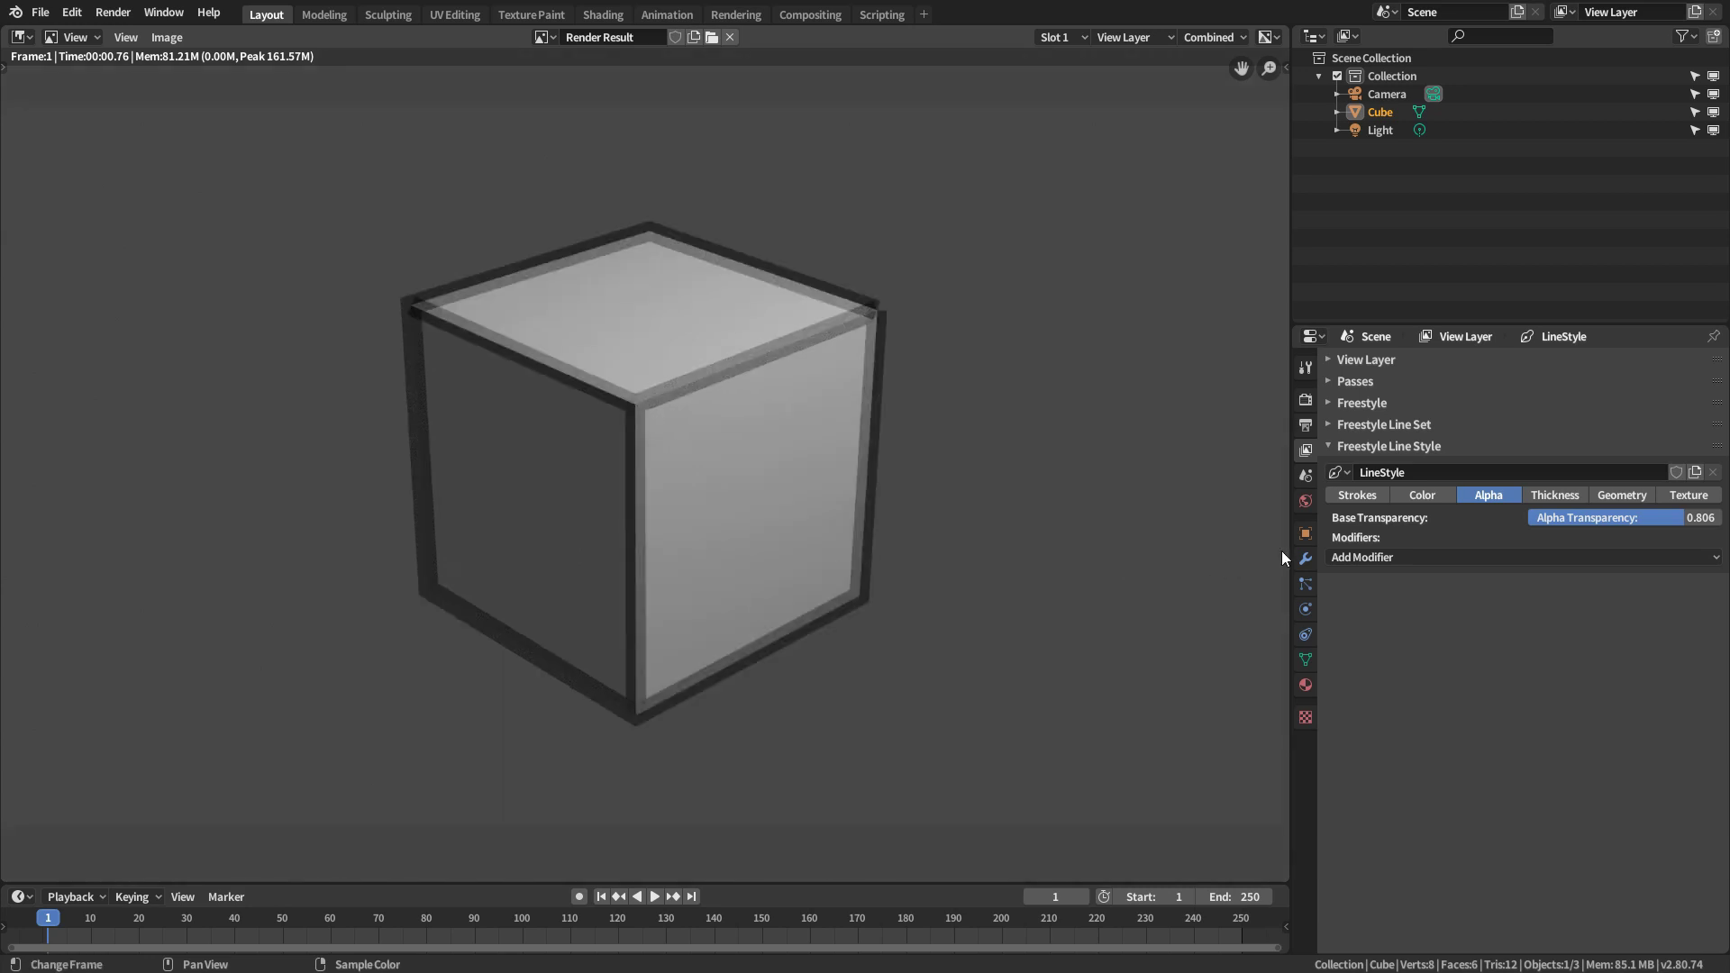
# - View the reference image comparing Butt, Round and Square caps, return to the Render Result, and list the stroke chaining methods
pyautogui.click(1352, 498)
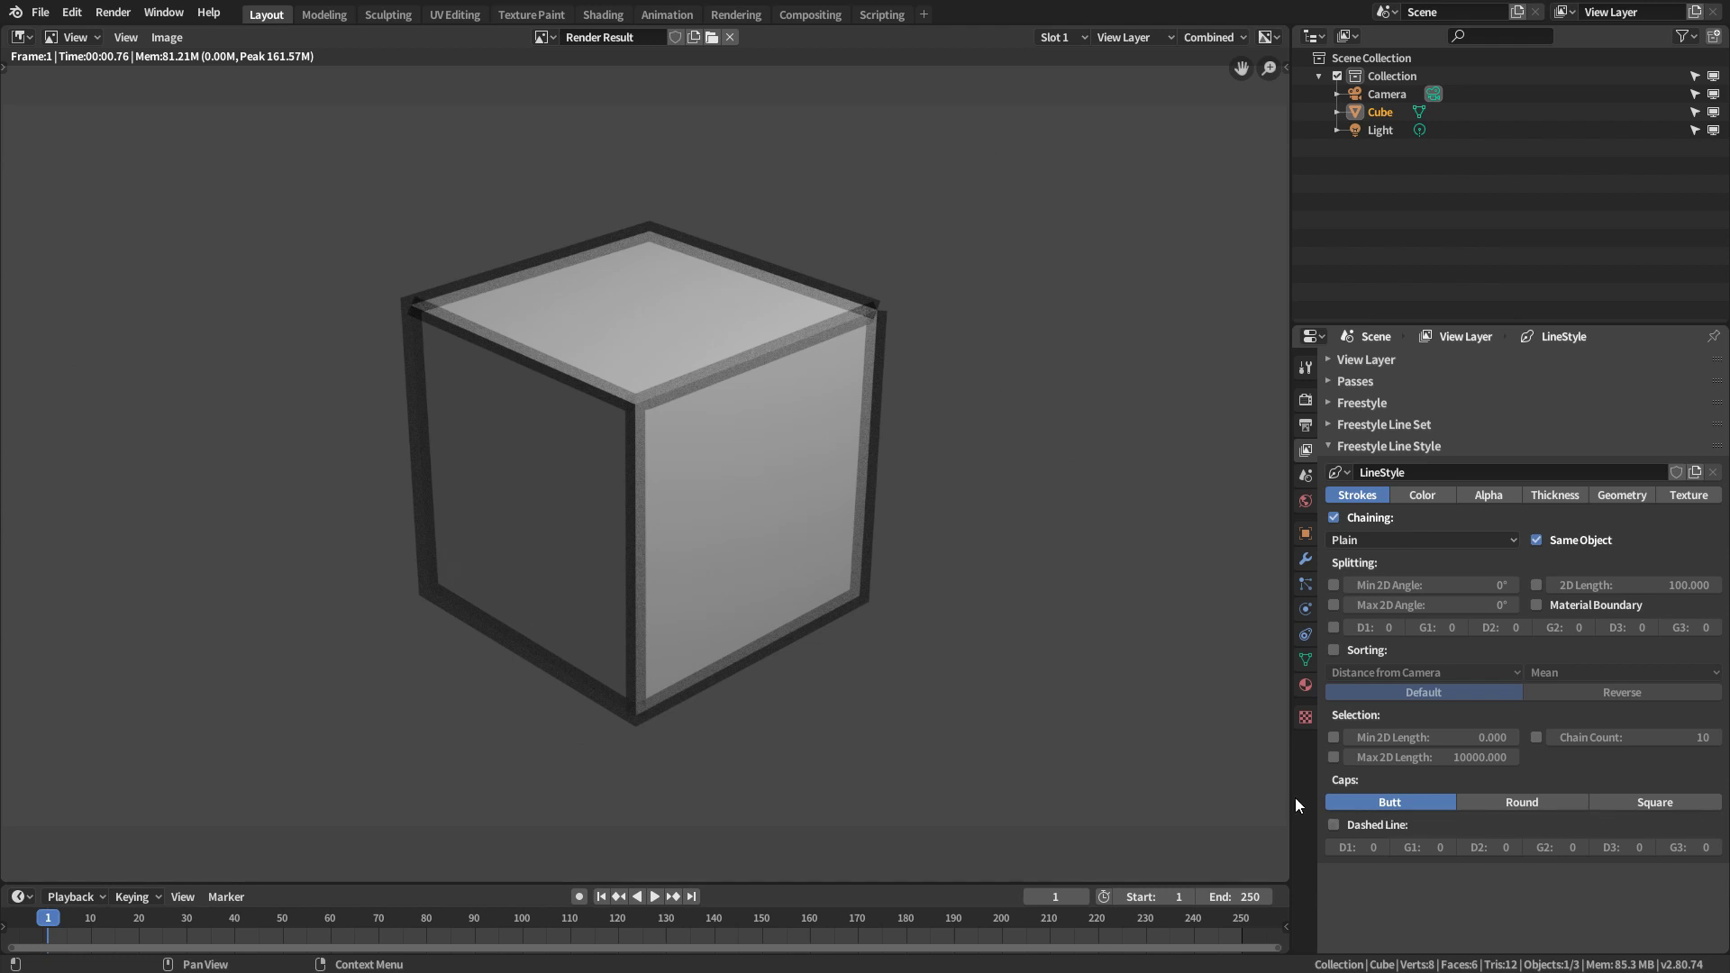
pyautogui.click(542, 37)
pyautogui.click(612, 85)
pyautogui.press('Home')
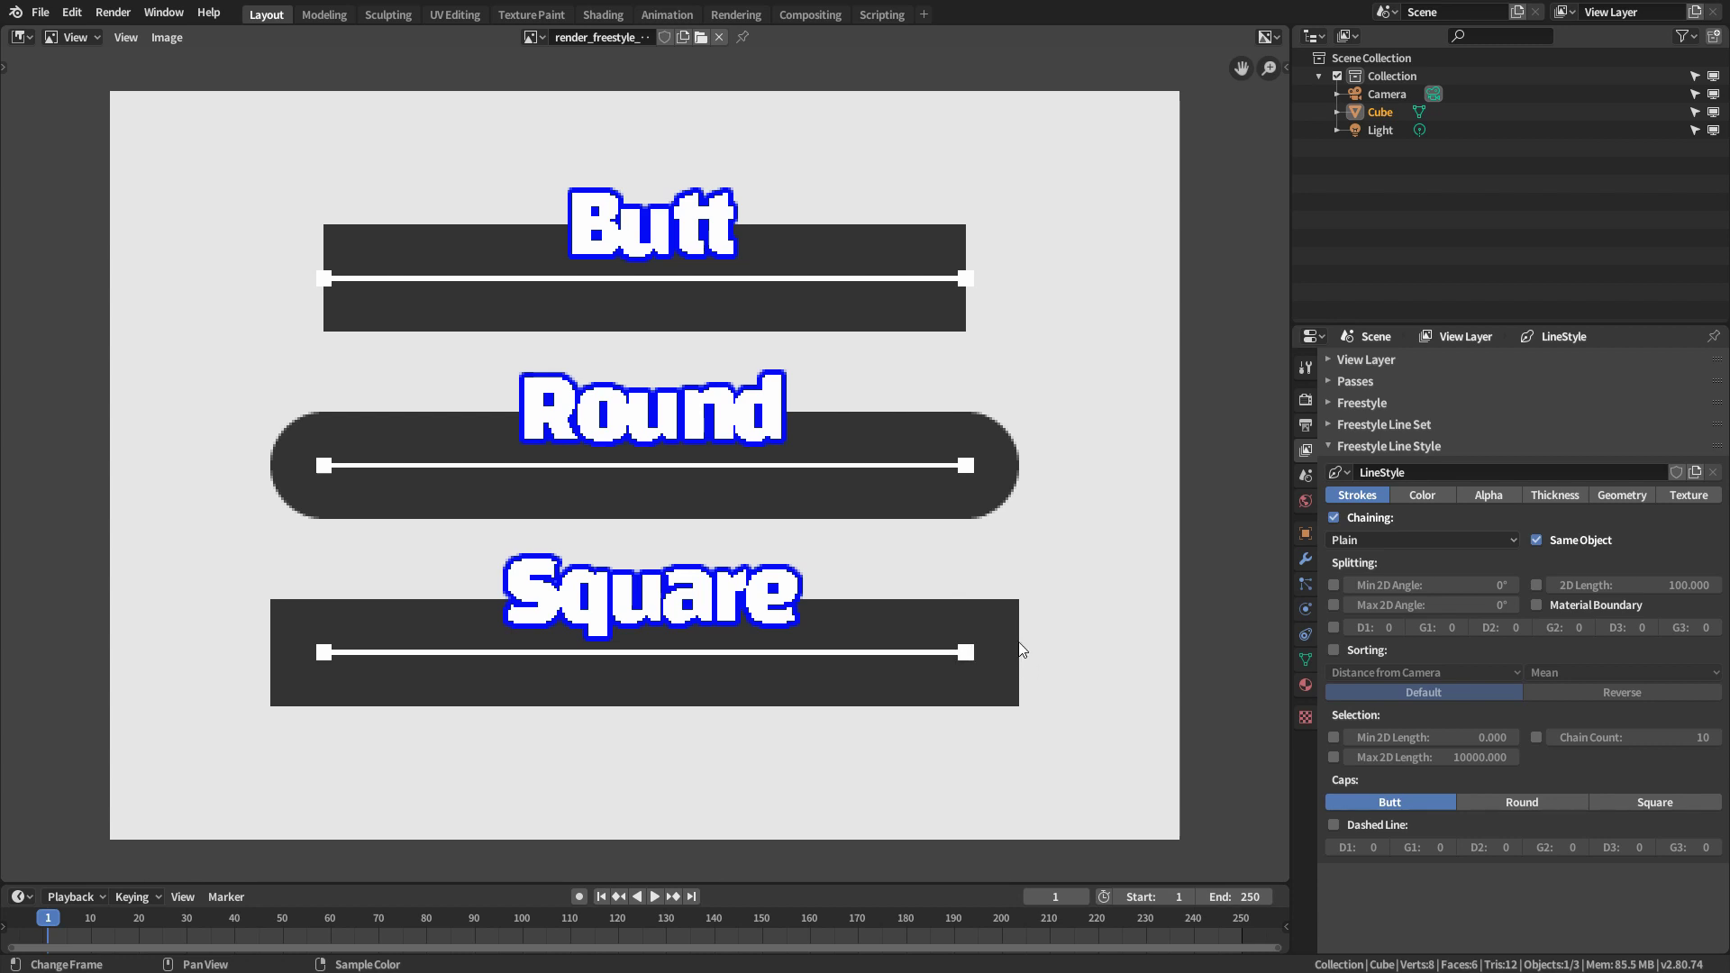
pyautogui.click(532, 37)
pyautogui.click(581, 59)
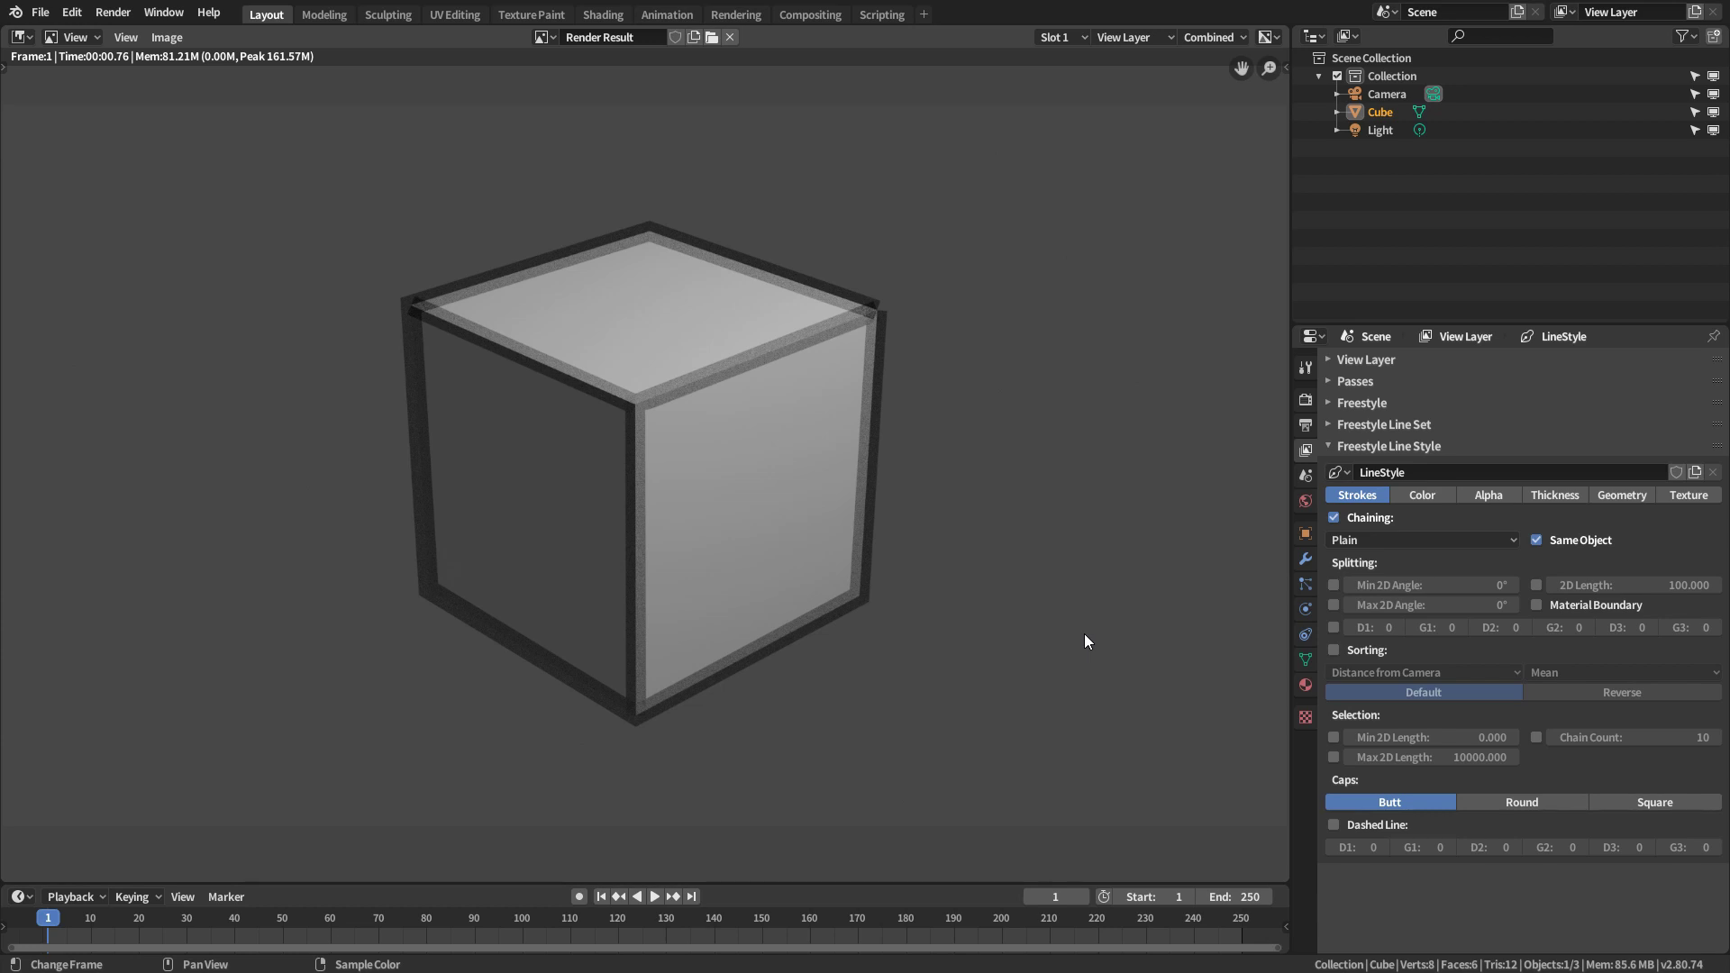
pyautogui.click(1424, 540)
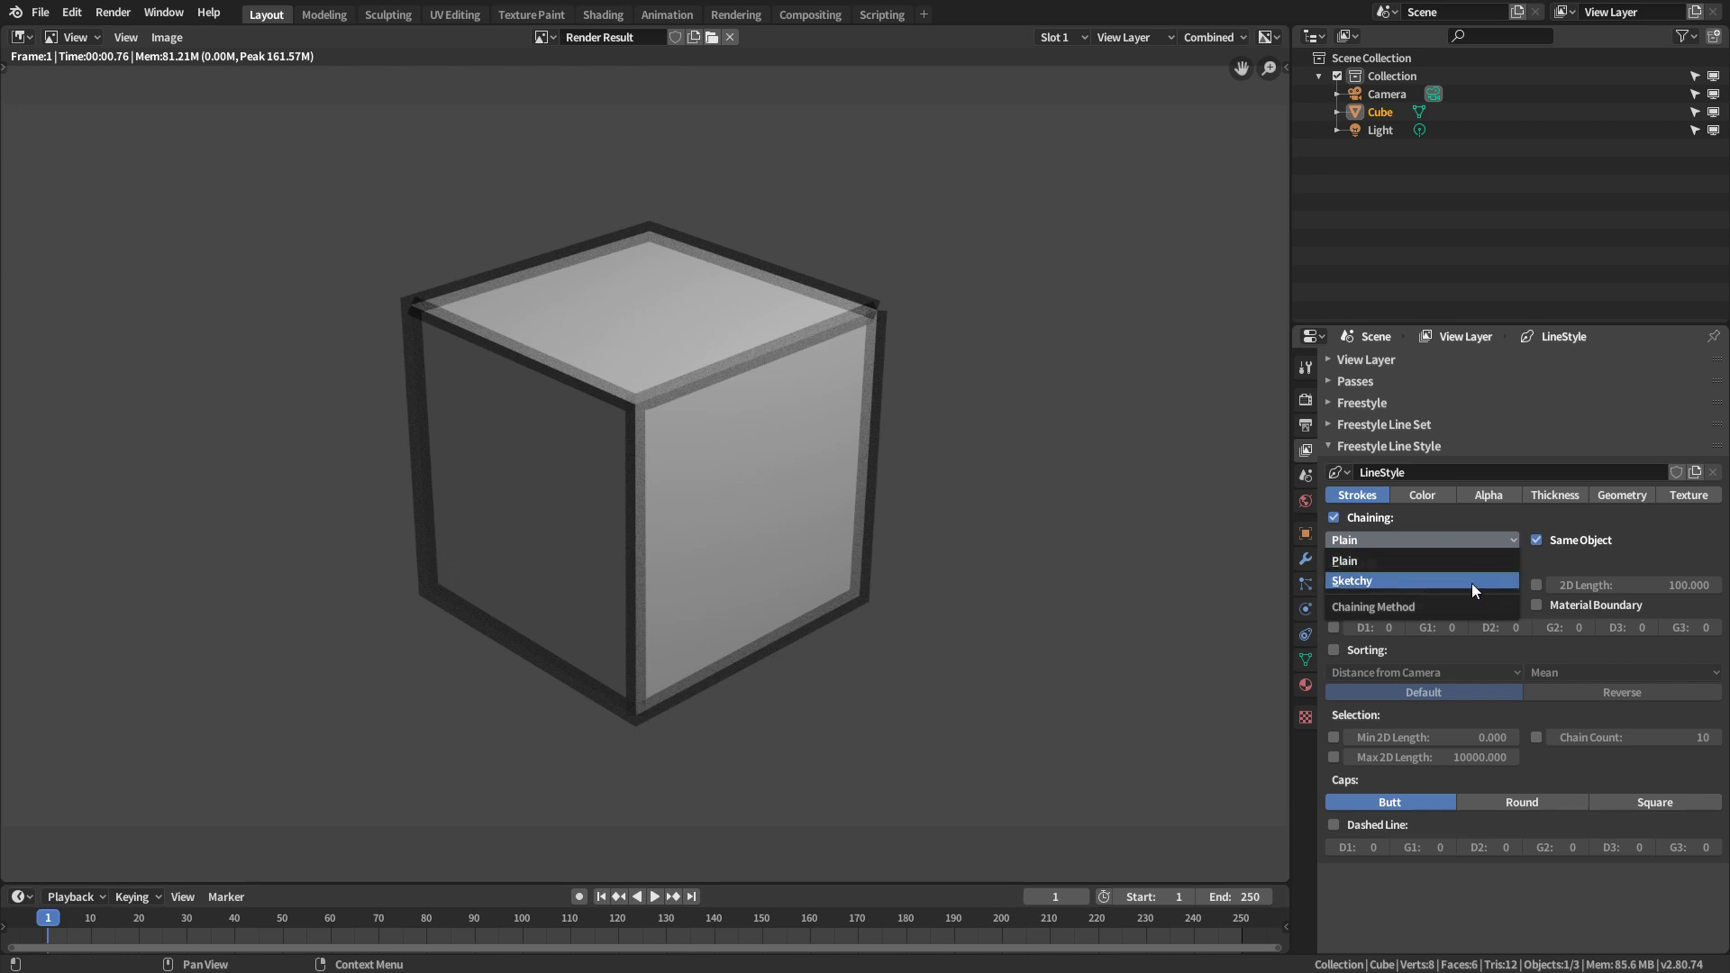
# - Add a 2D Transform geometry modifier to the line style with pivot Stroke Start and a rotation angle of about 5.7°, and render
pyautogui.click(1605, 502)
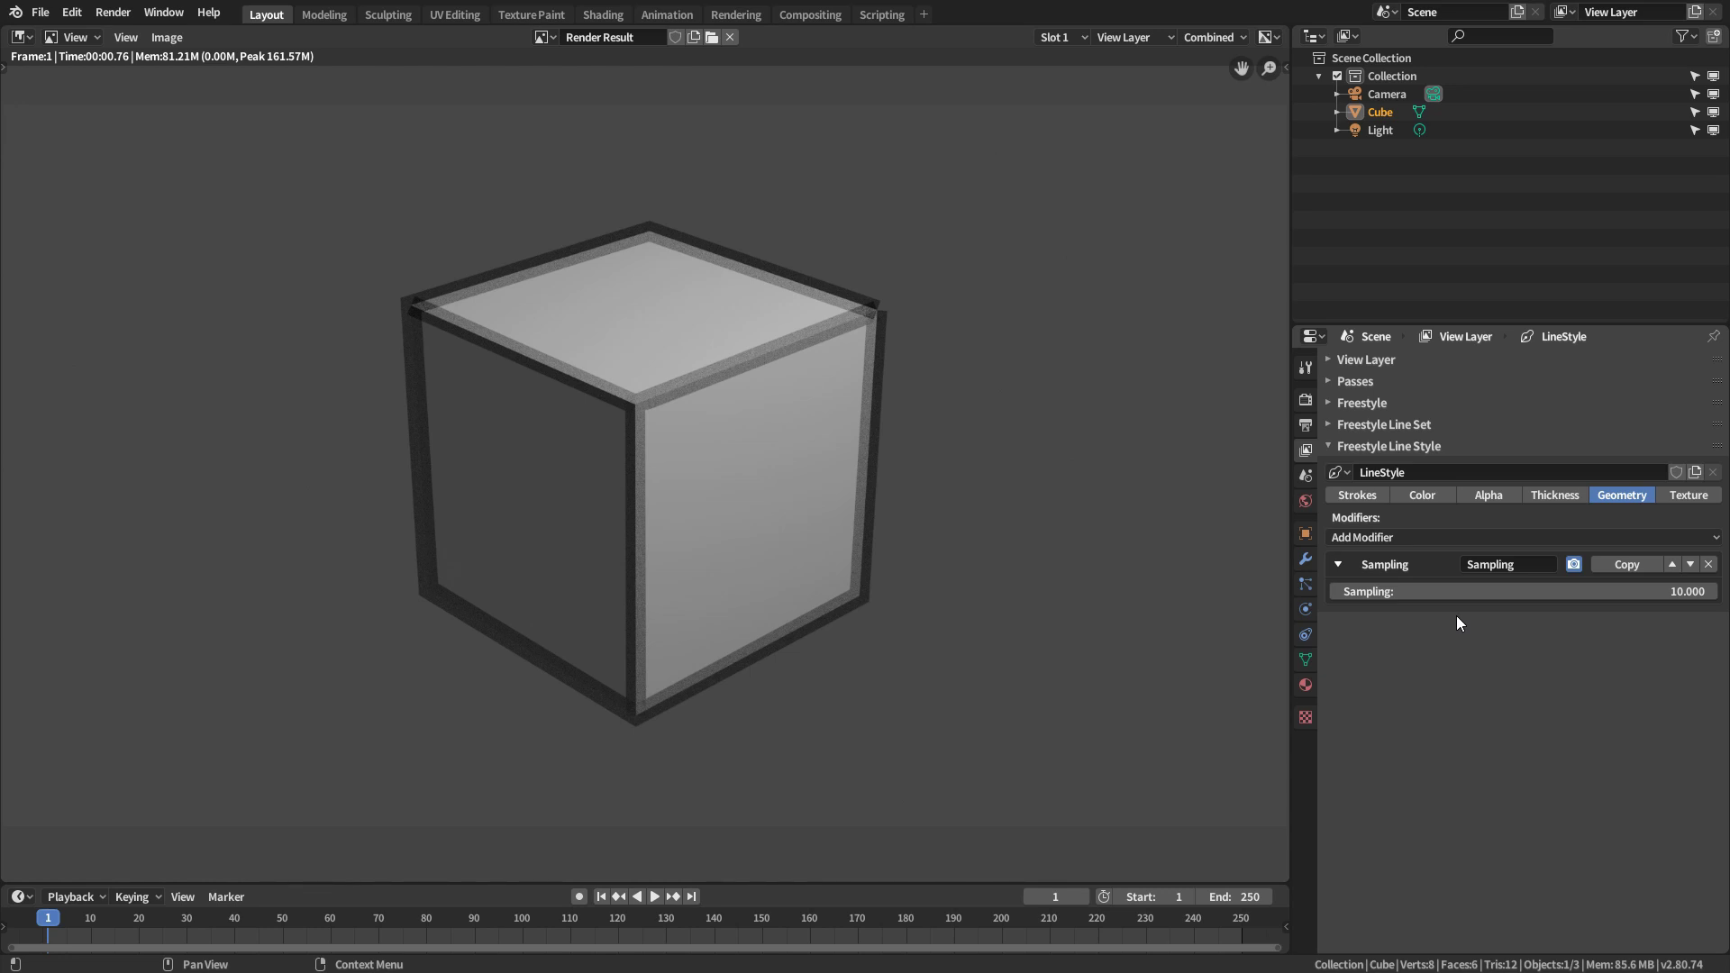
pyautogui.click(1539, 541)
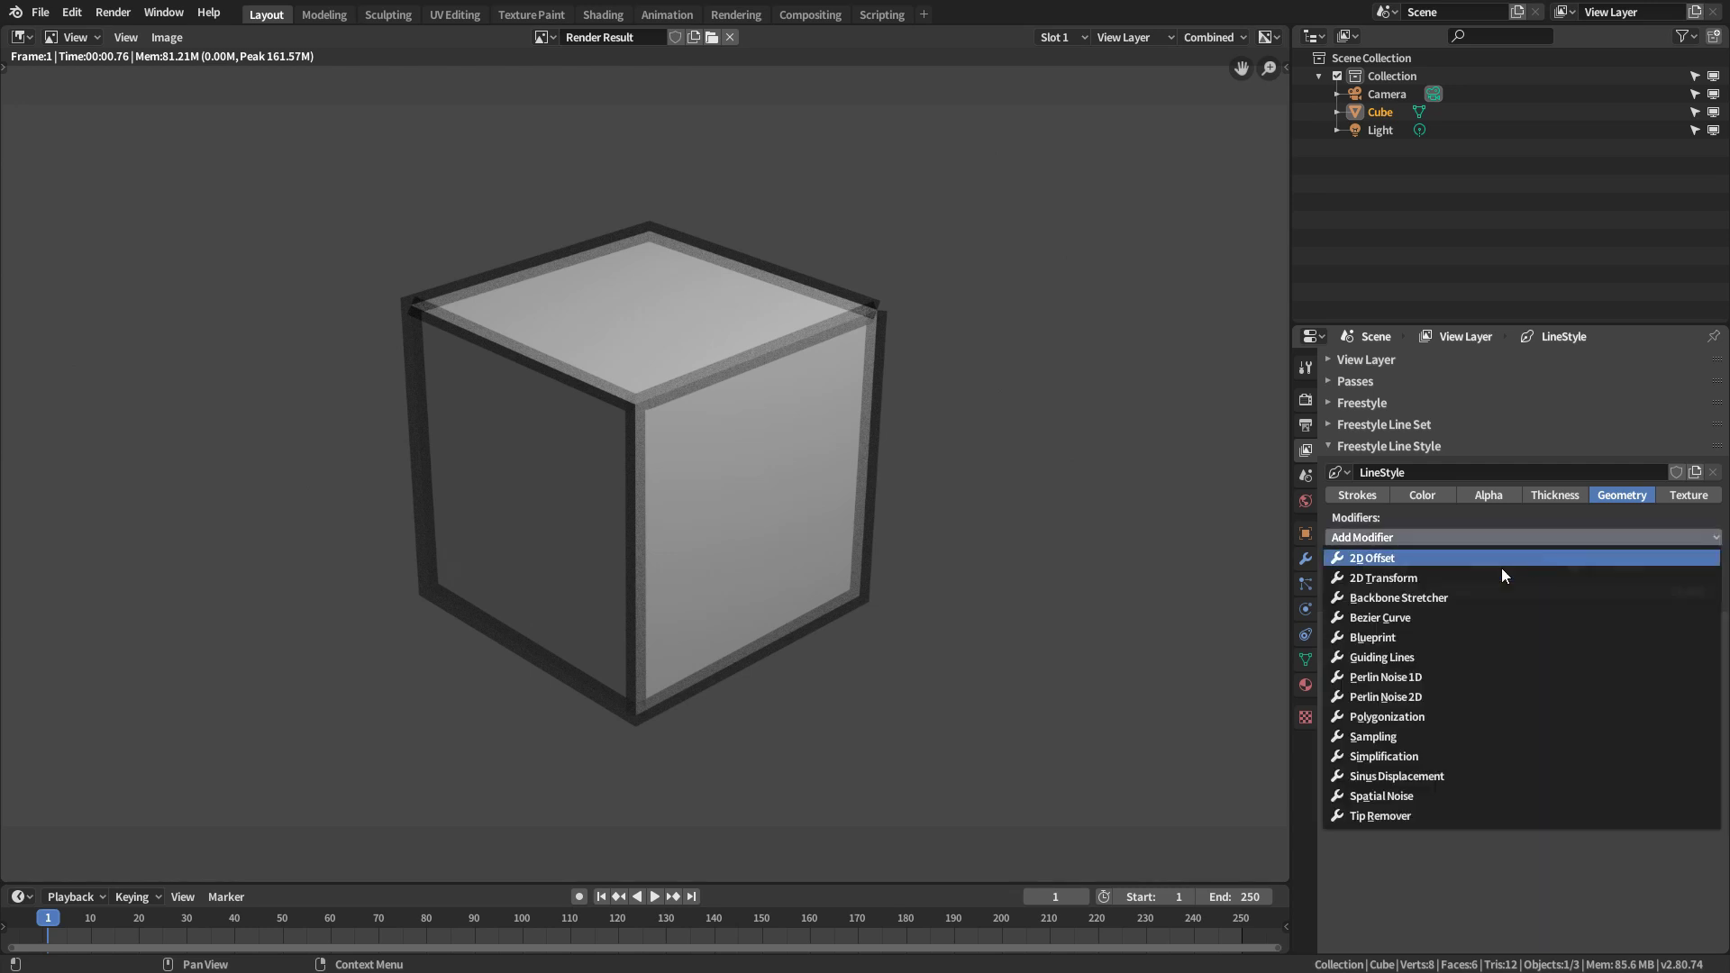
pyautogui.click(1414, 578)
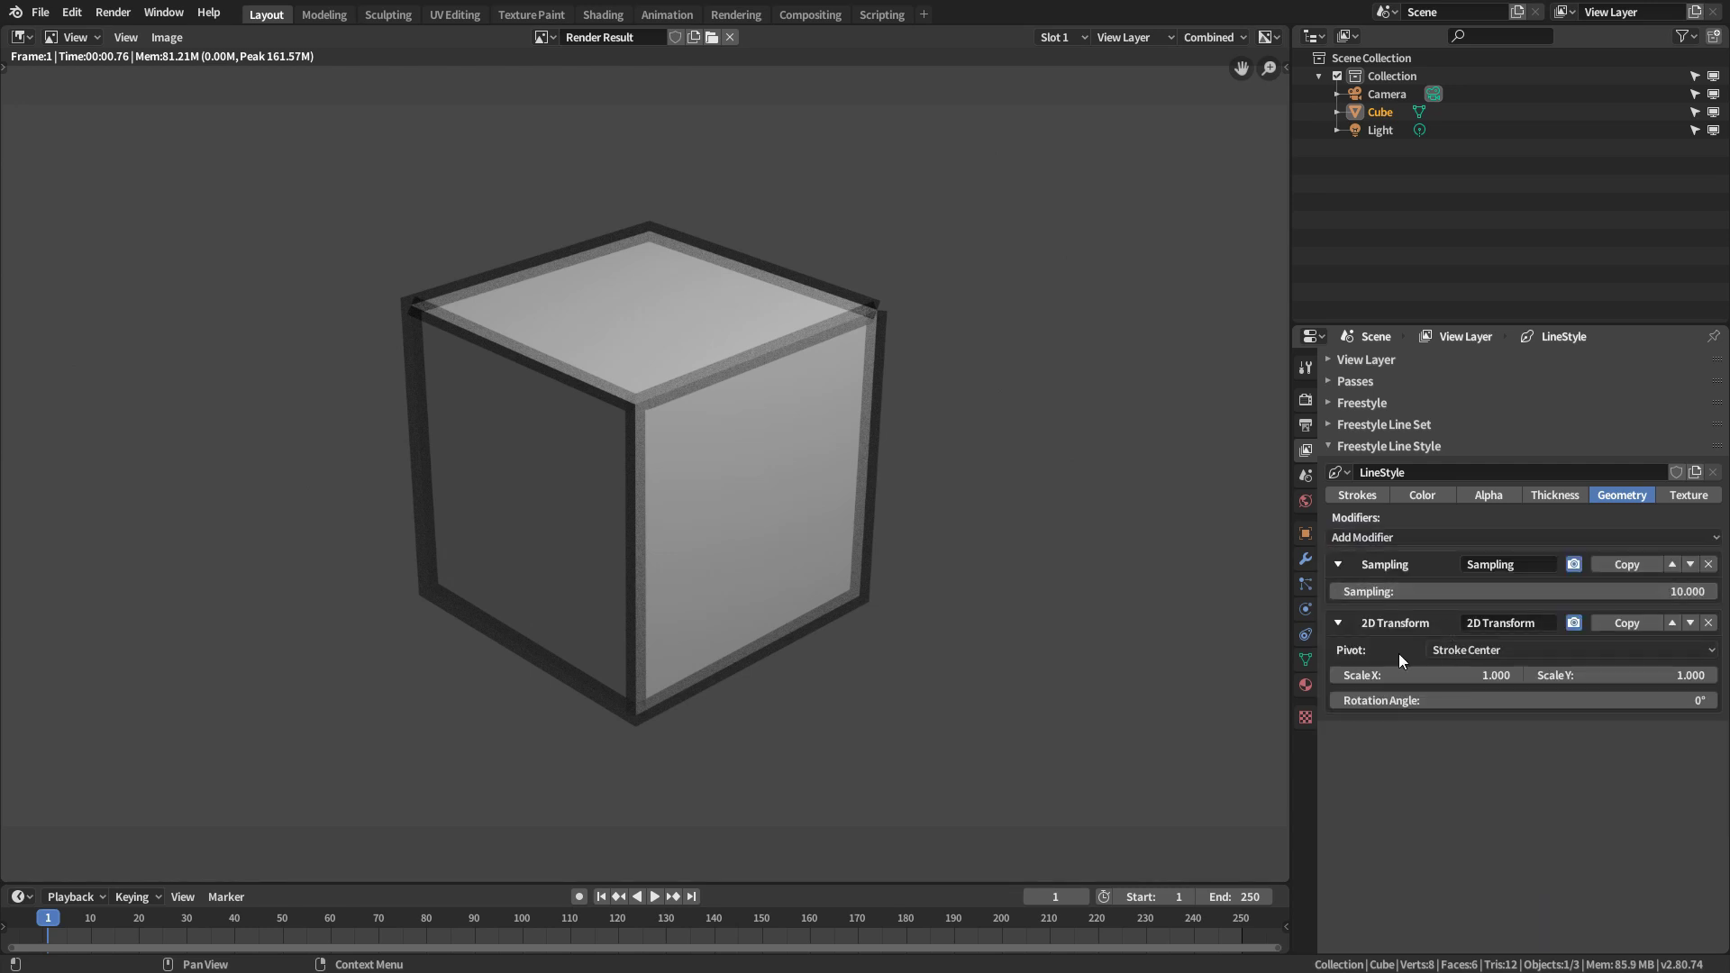
pyautogui.click(1478, 649)
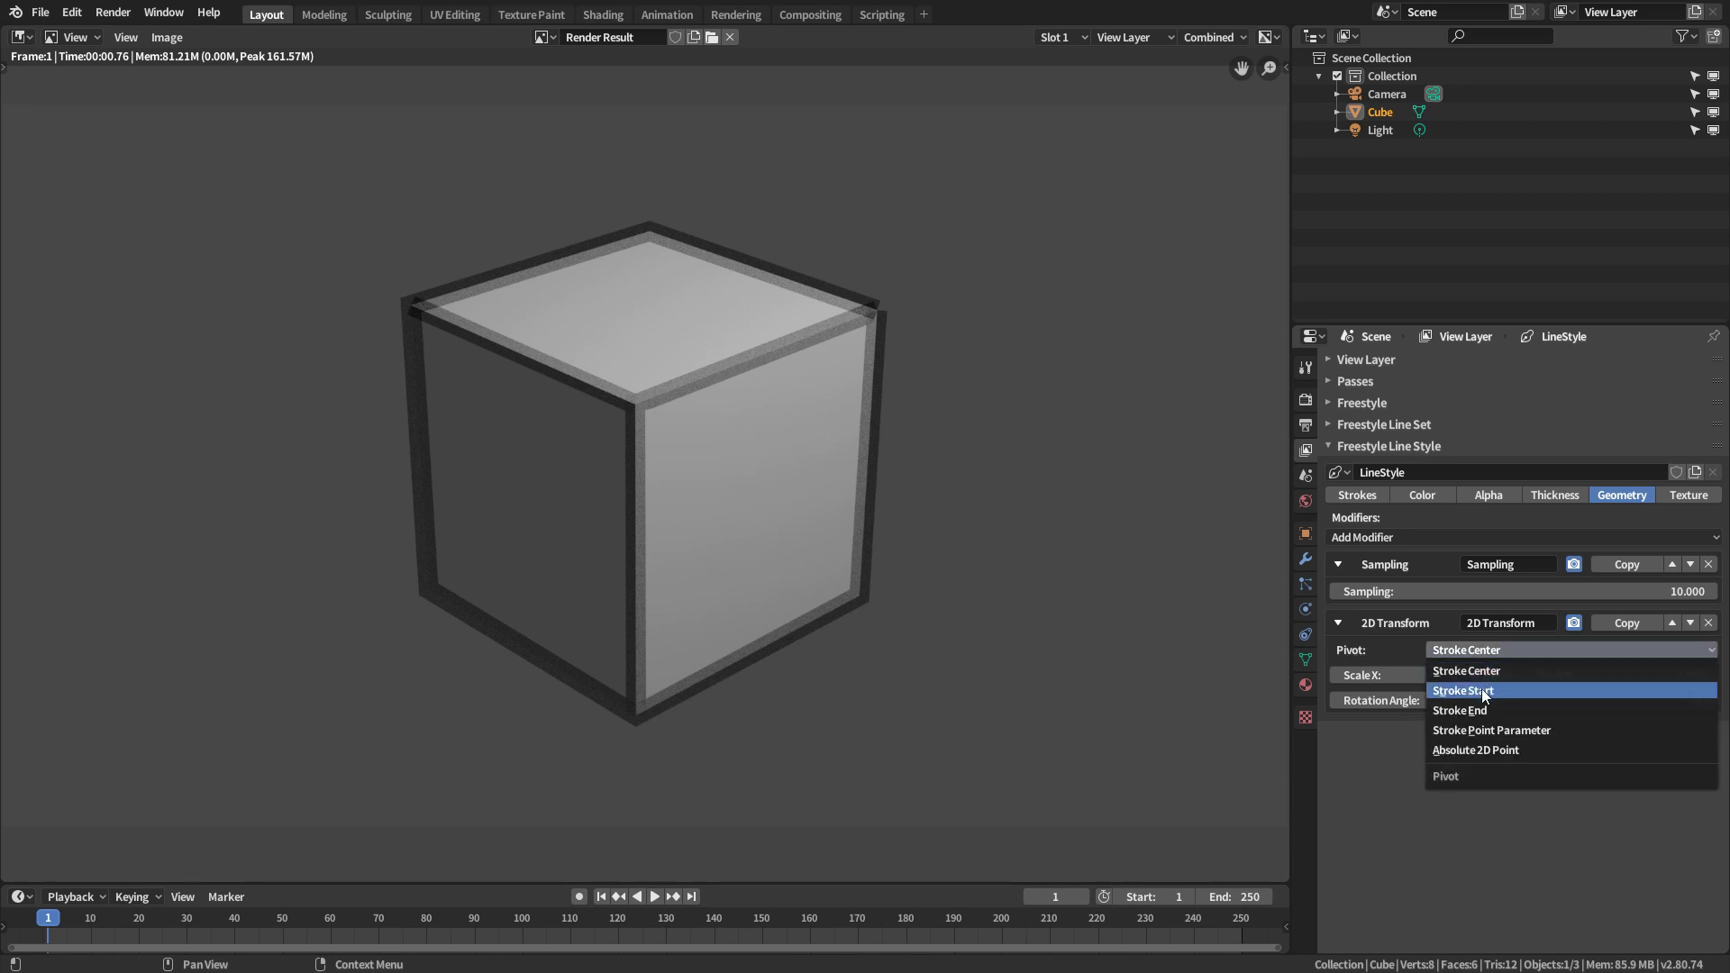
pyautogui.click(1482, 690)
pyautogui.moveTo(1481, 688); pyautogui.dragTo(1531, 701)
pyautogui.press('F12')
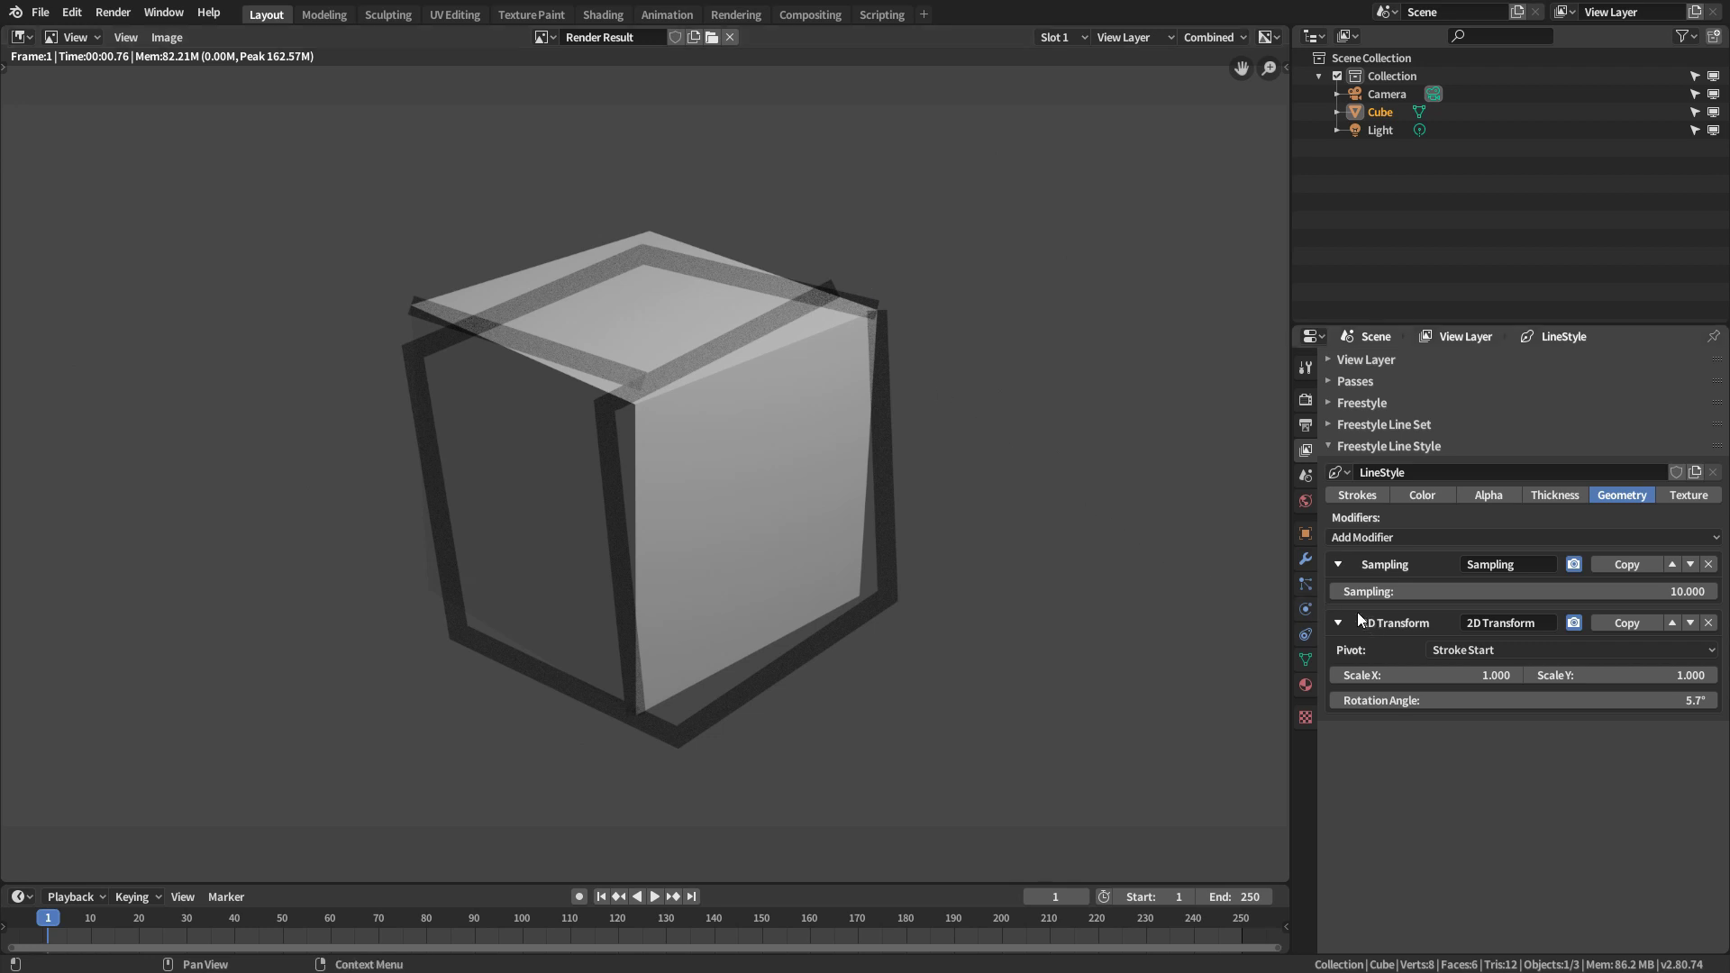
# - Disable the line style's 2D Transform modifier for rendering and render the cube again
pyautogui.click(1358, 496)
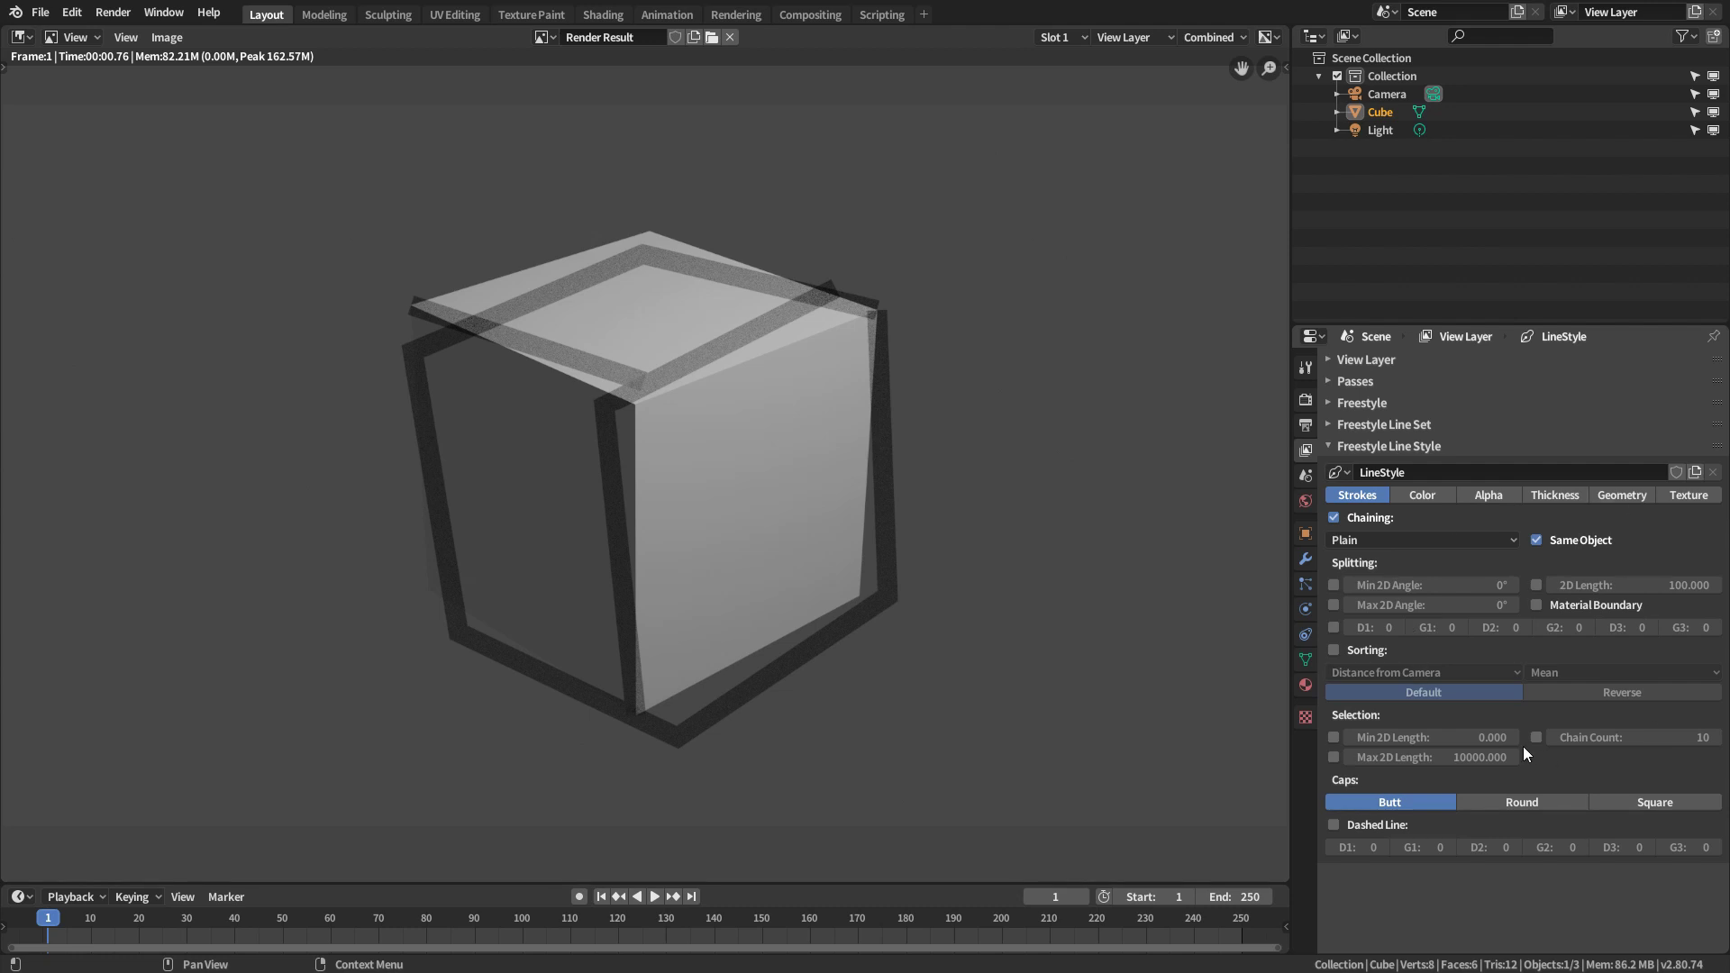
pyautogui.click(1629, 494)
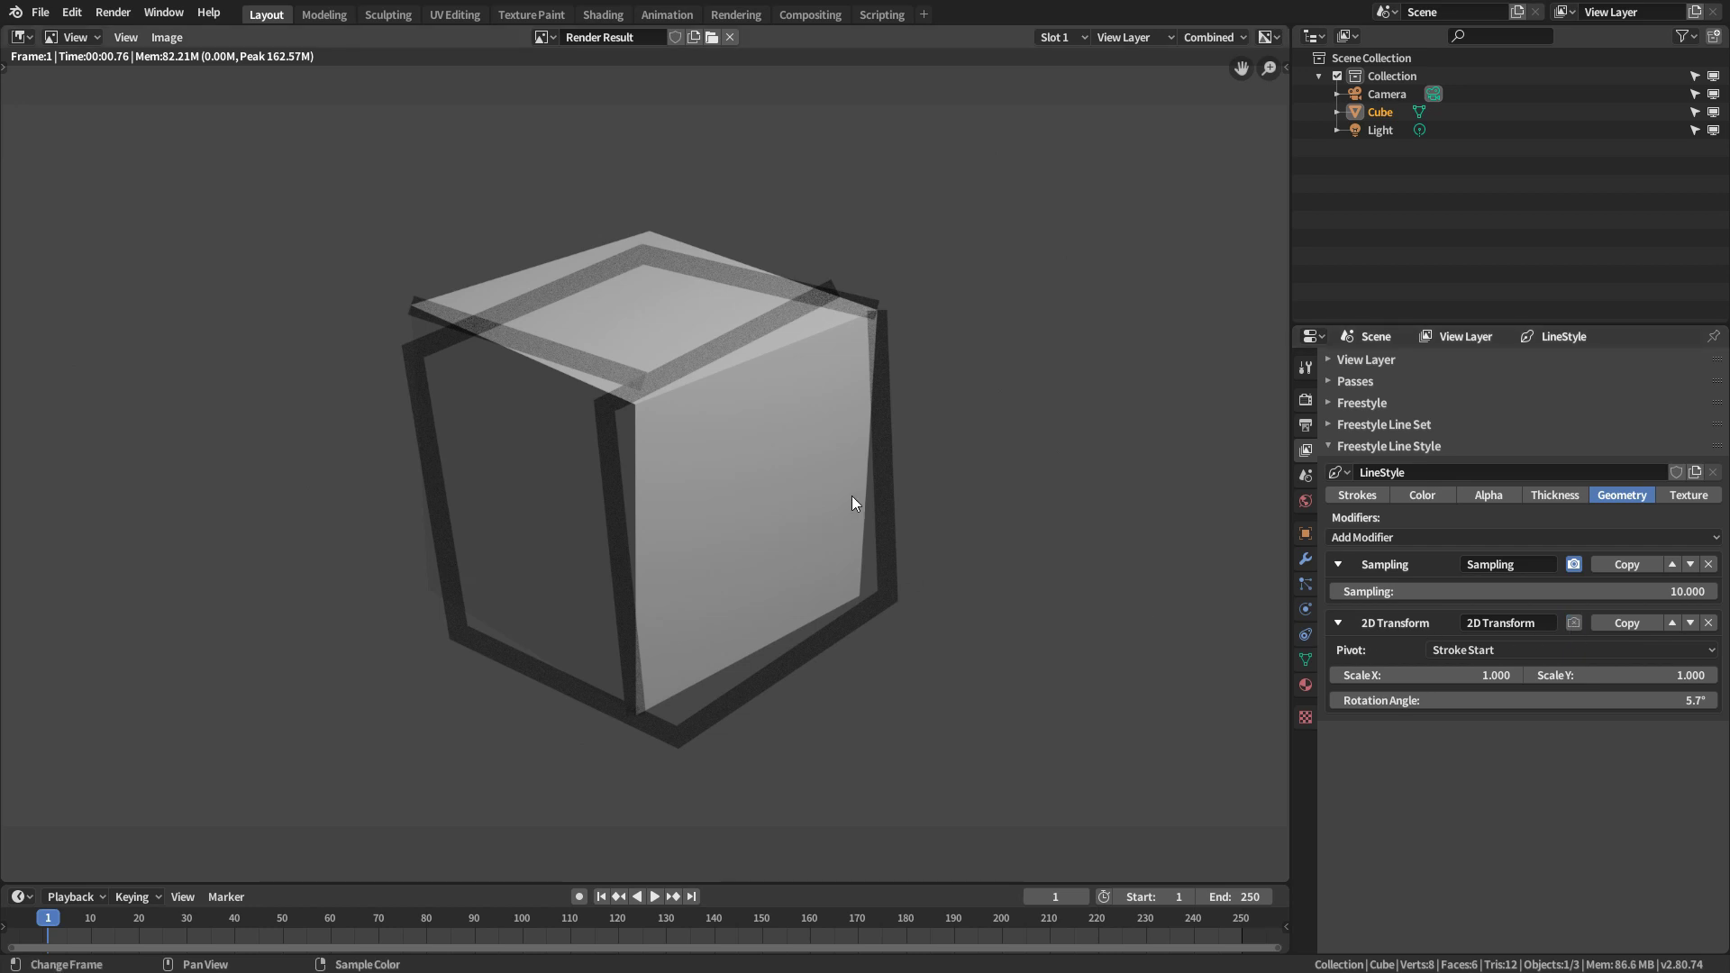
pyautogui.press('F12')
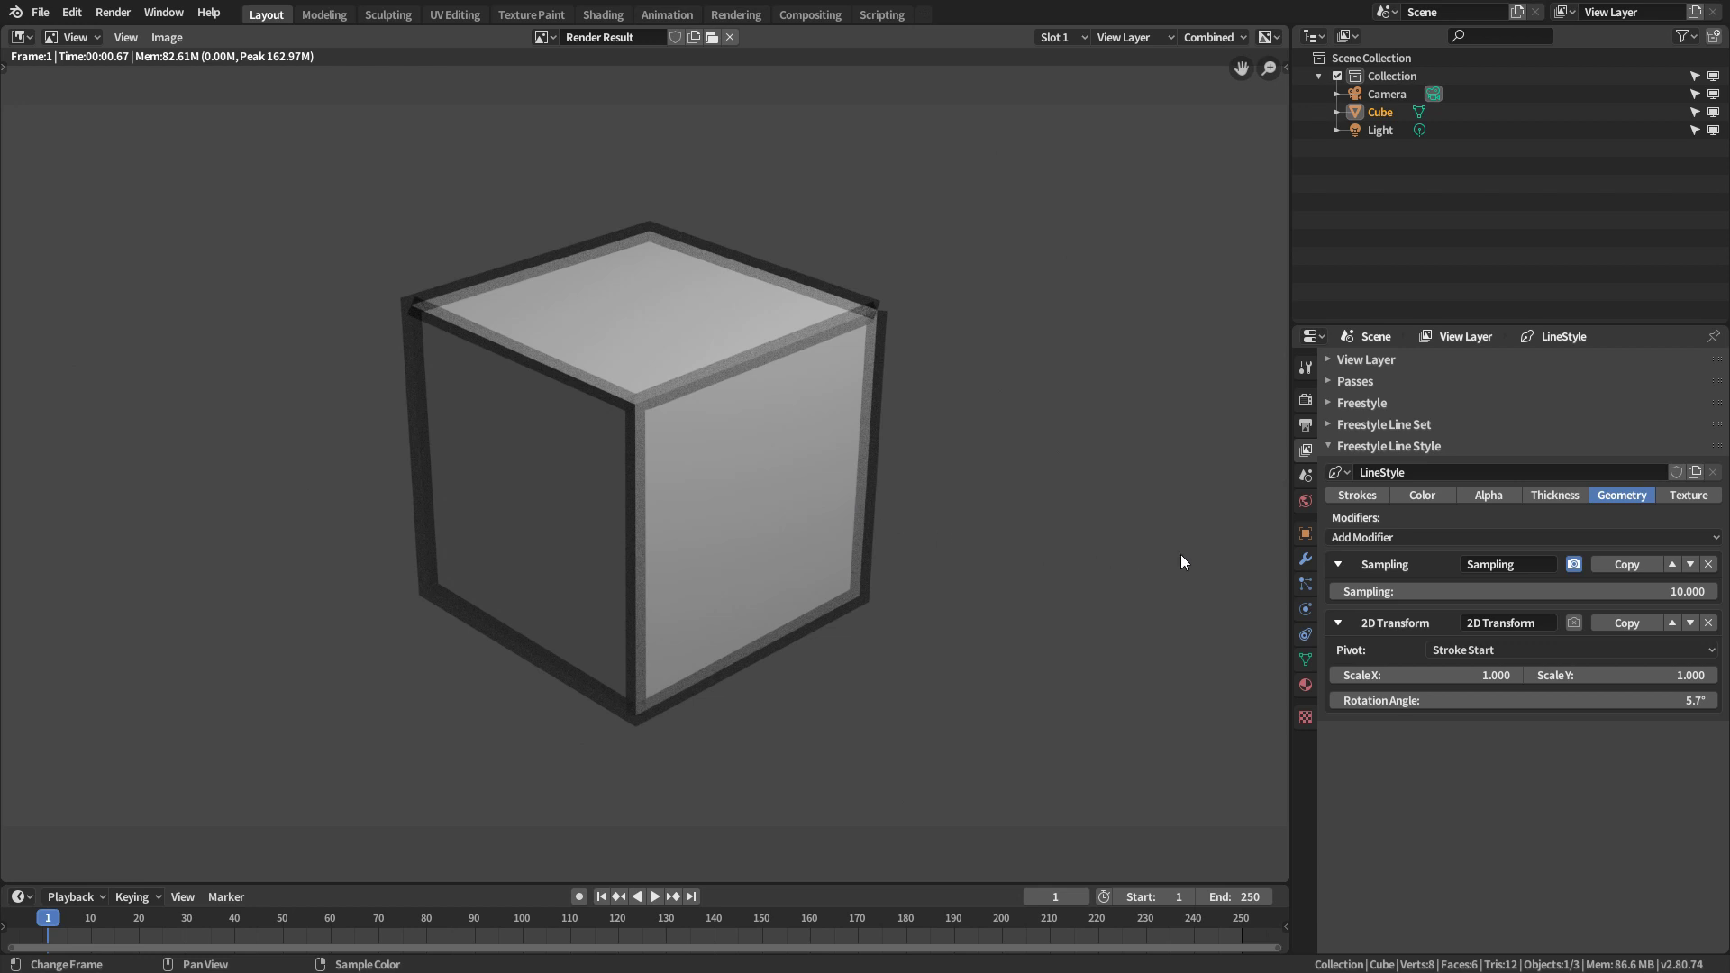
# - Change the line style's stroke chaining method to Sketchy and render the cube
pyautogui.click(1359, 497)
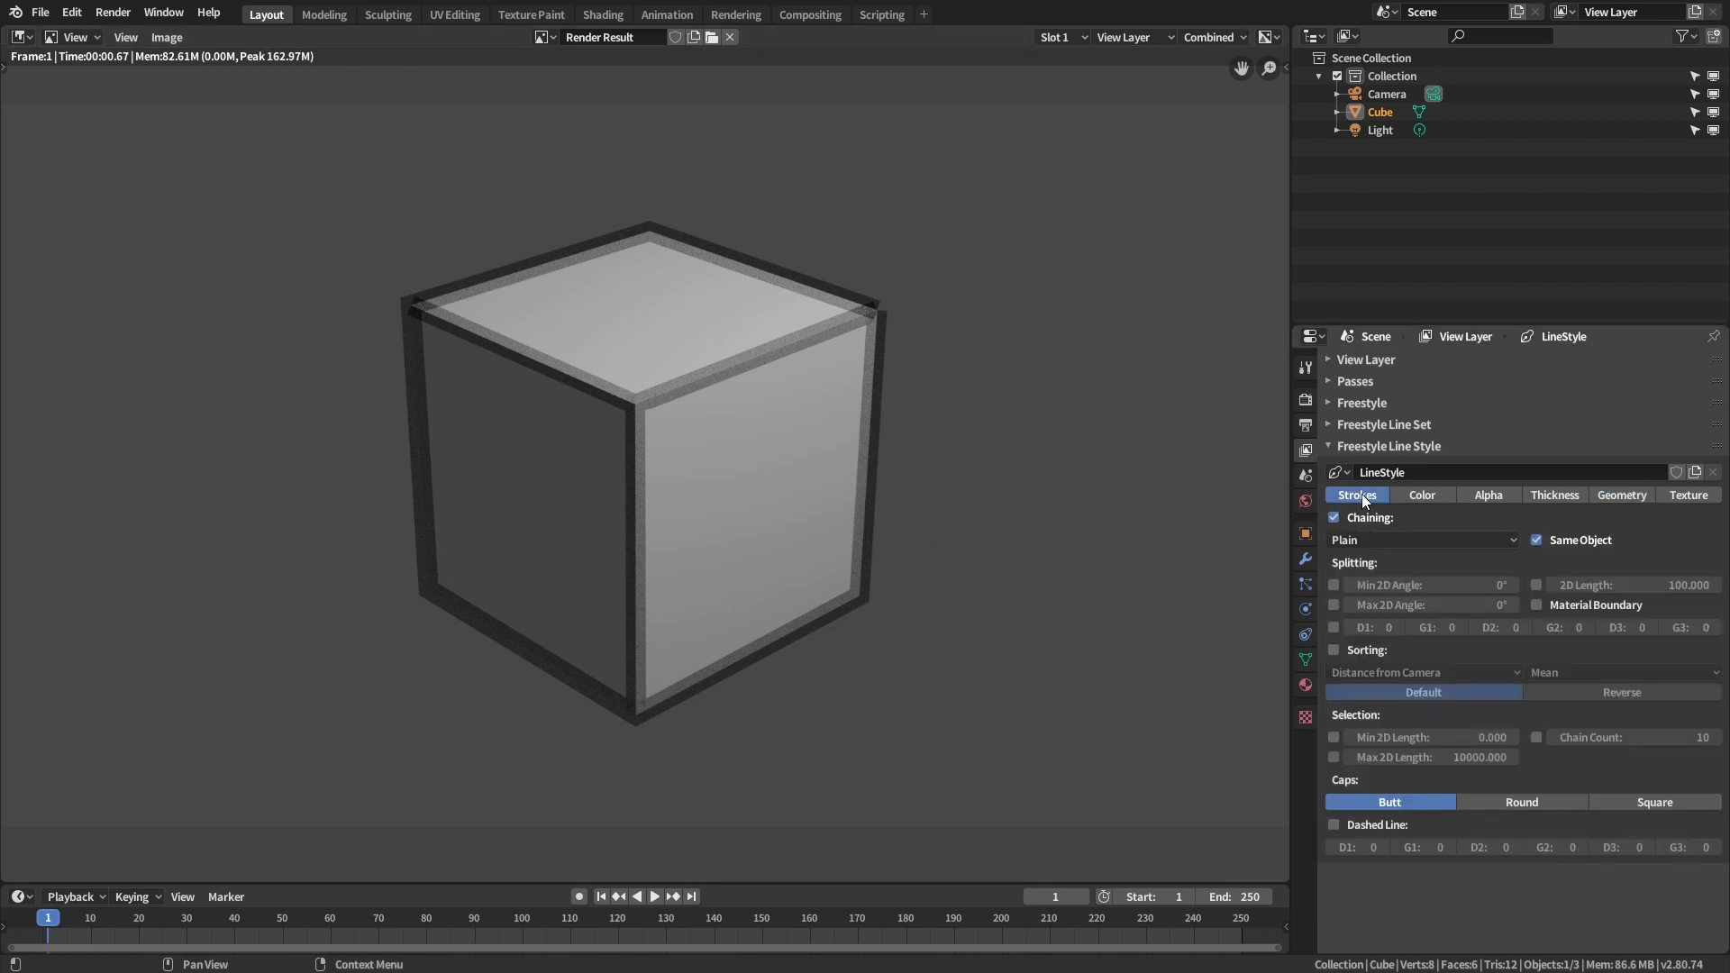
pyautogui.click(1436, 542)
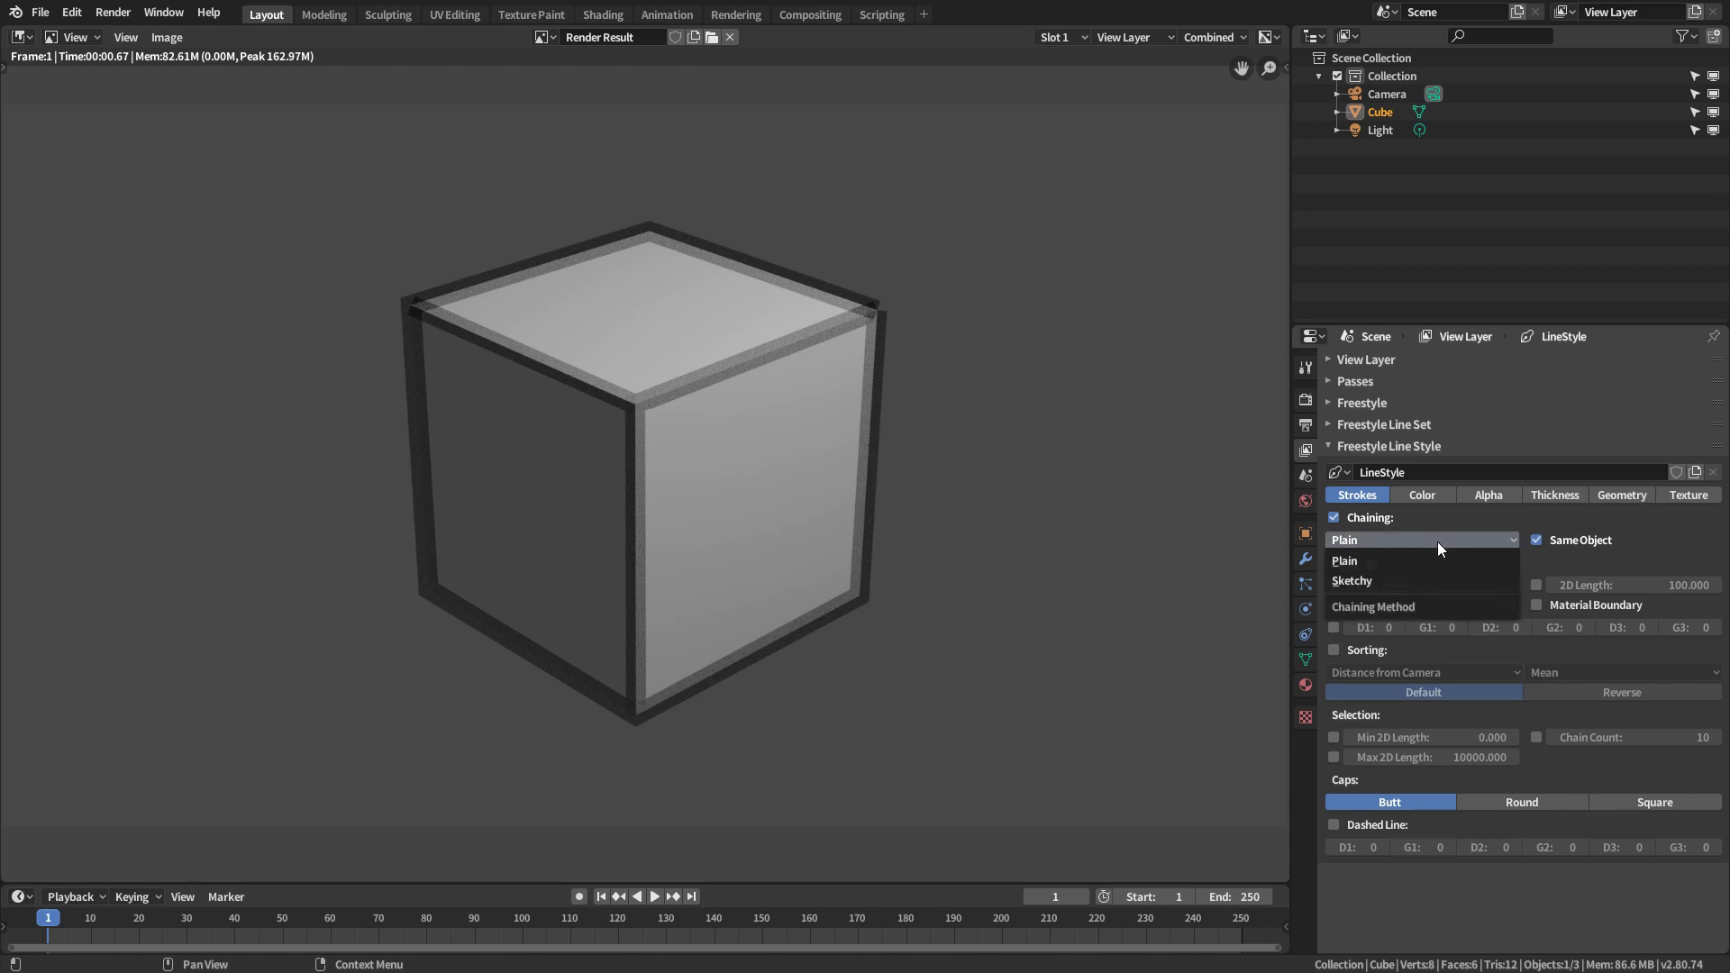
pyautogui.click(1395, 581)
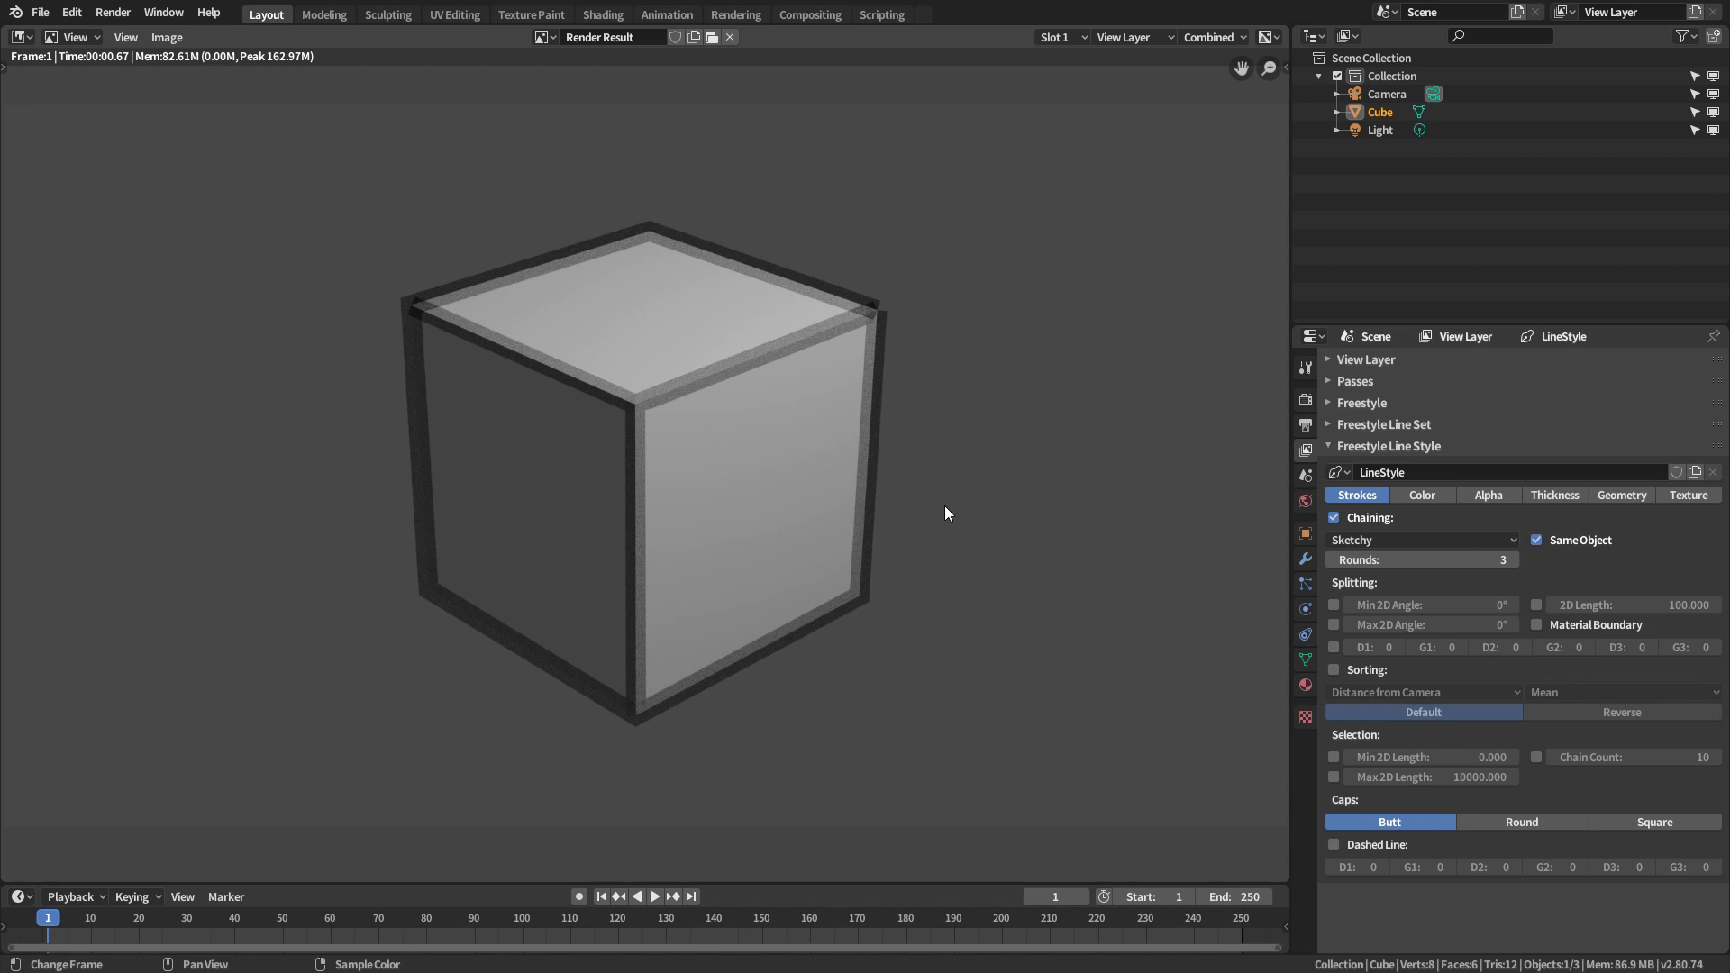
pyautogui.press('F12')
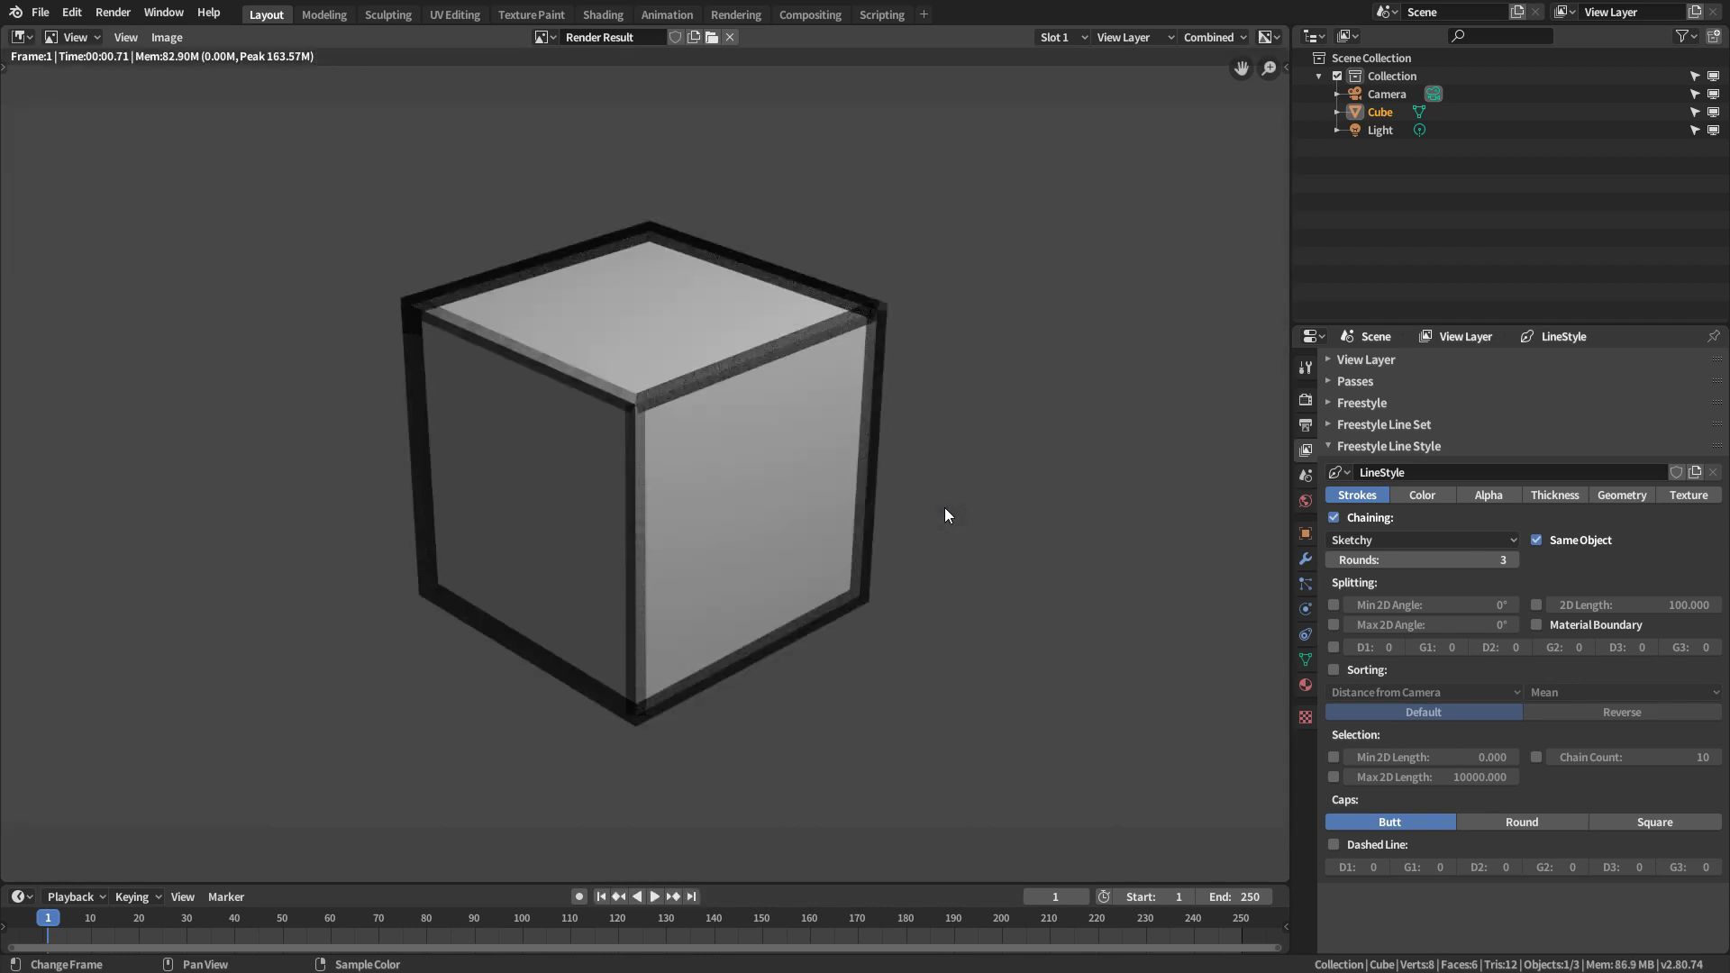
# - Render the cube with the line style's alpha transparency at 1.000, and render it again with the alpha at about 0.797
pyautogui.scroll(3, 944, 507)
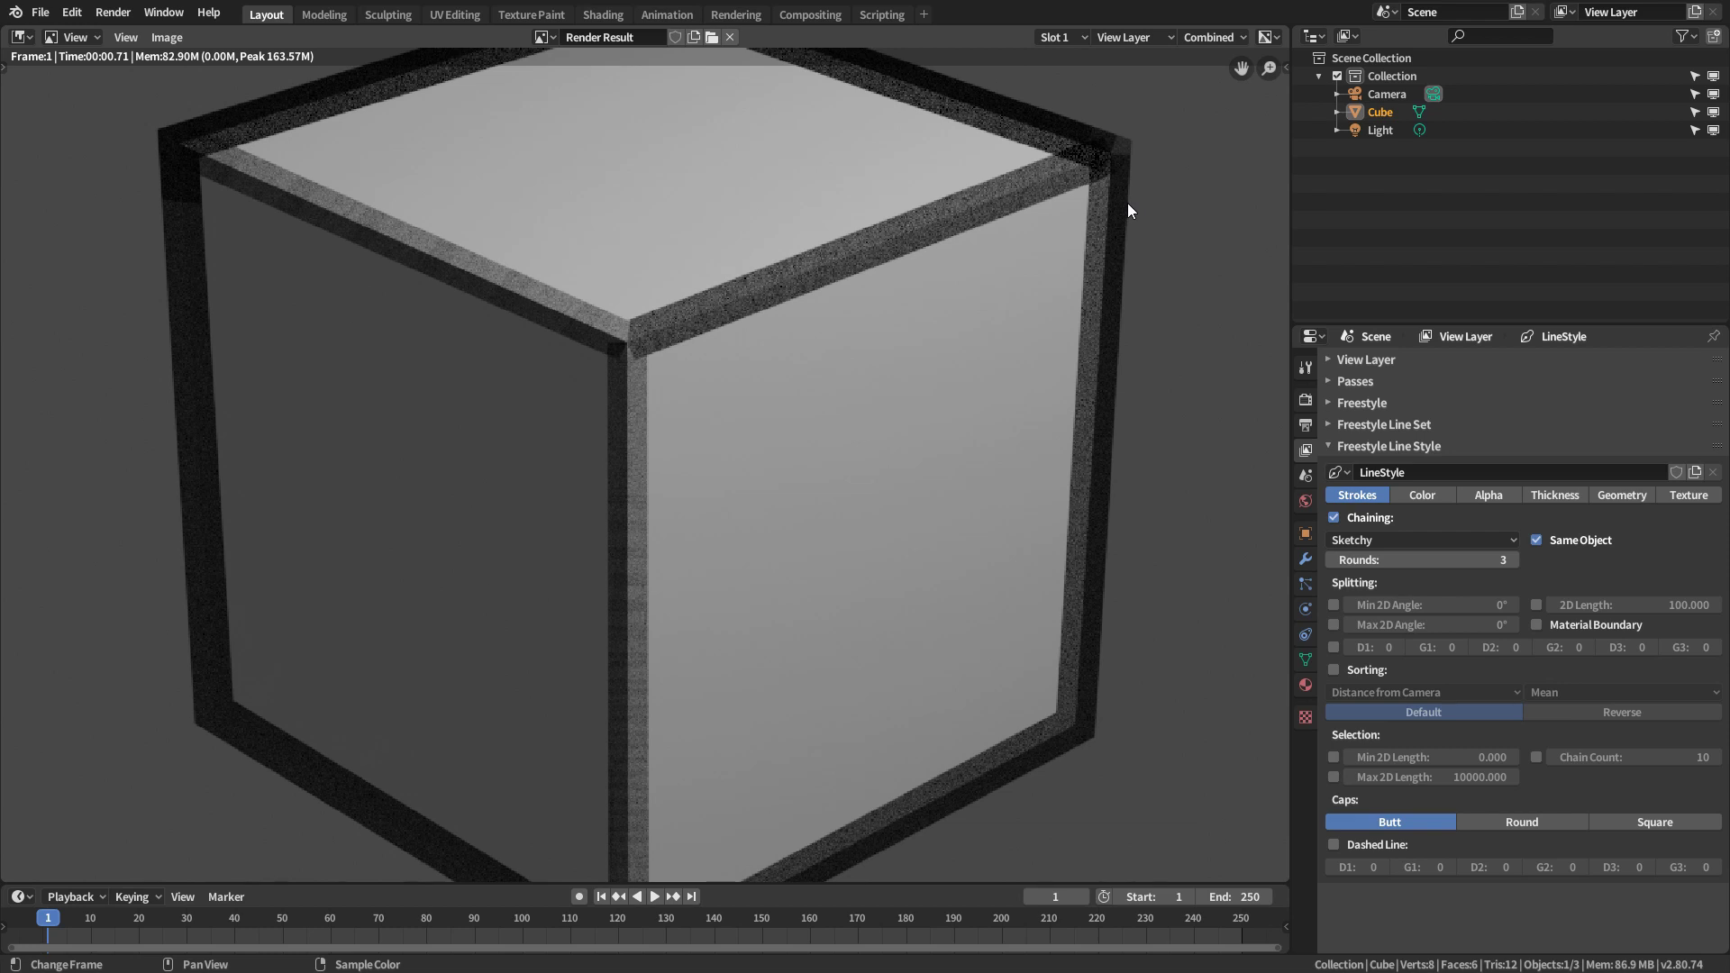
pyautogui.scroll(-2, 1115, 333)
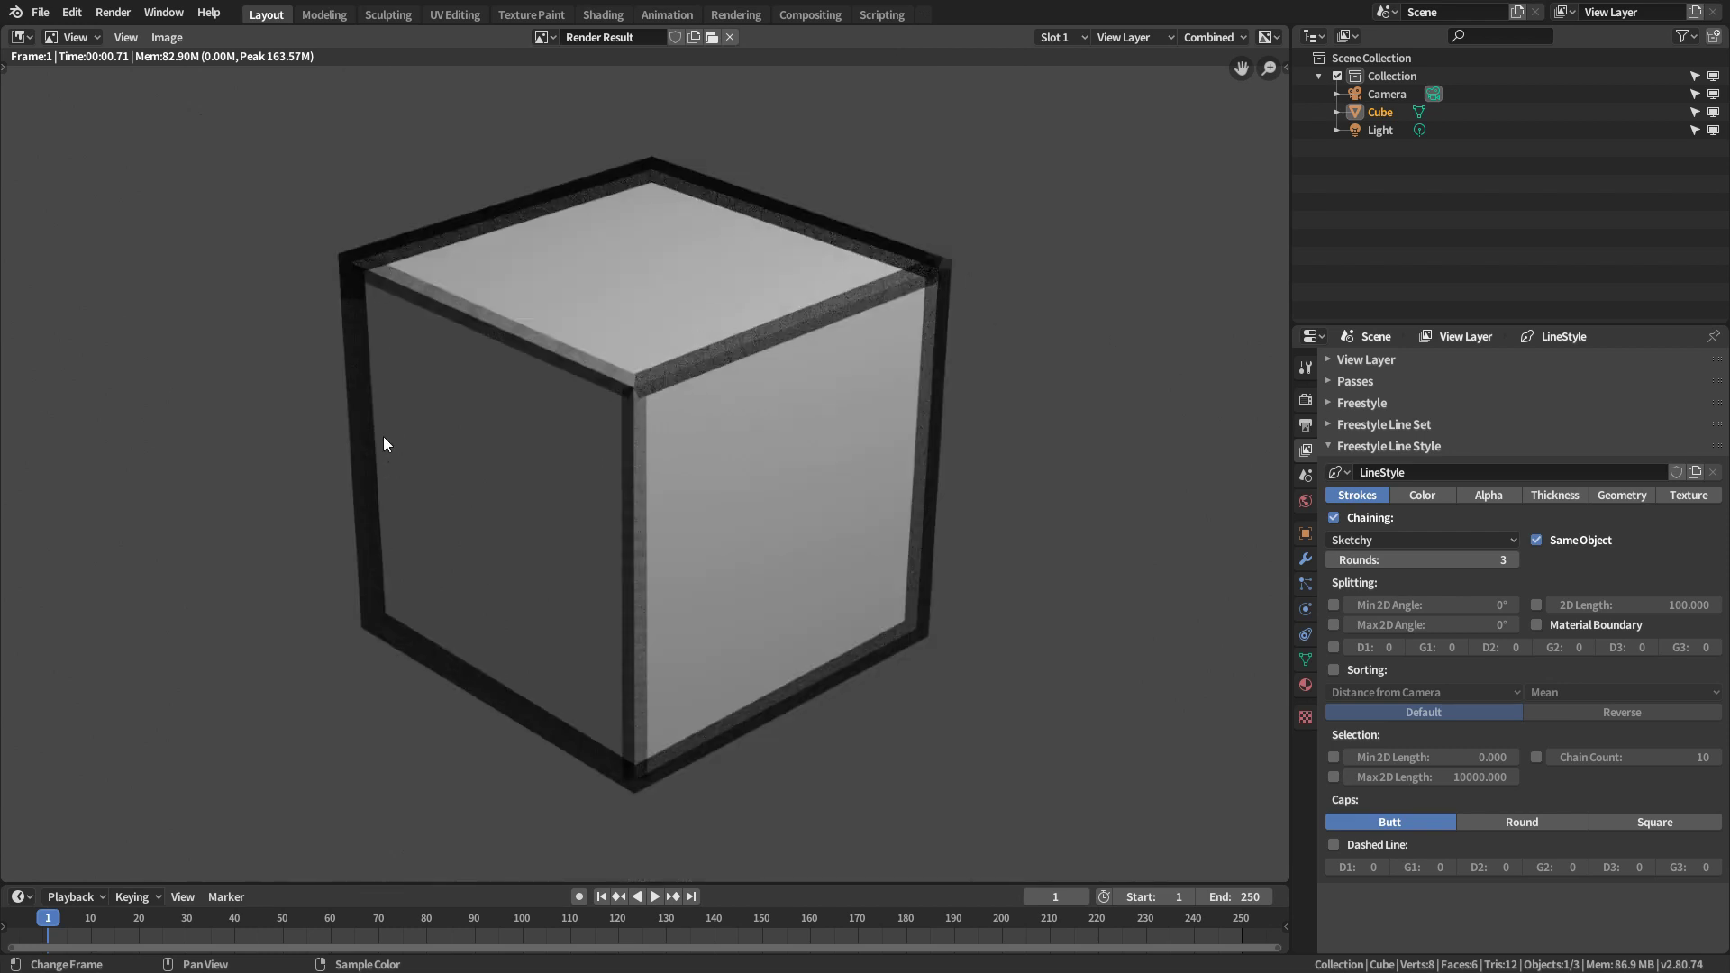
pyautogui.click(1489, 497)
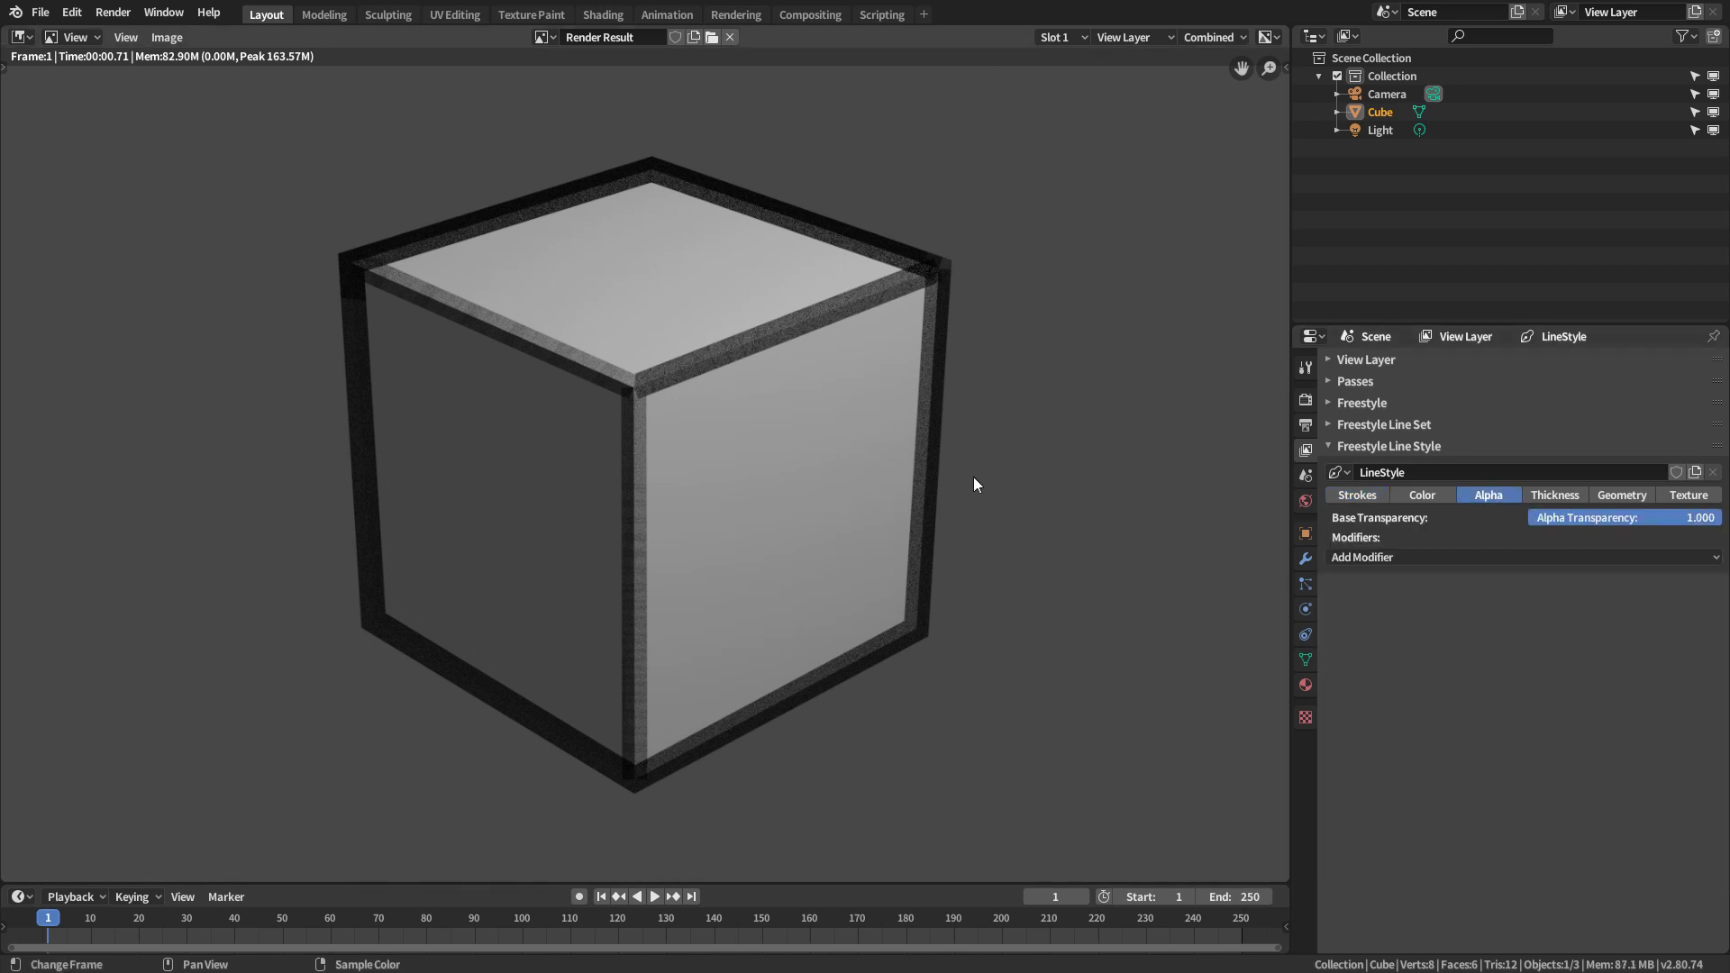
pyautogui.press('F12')
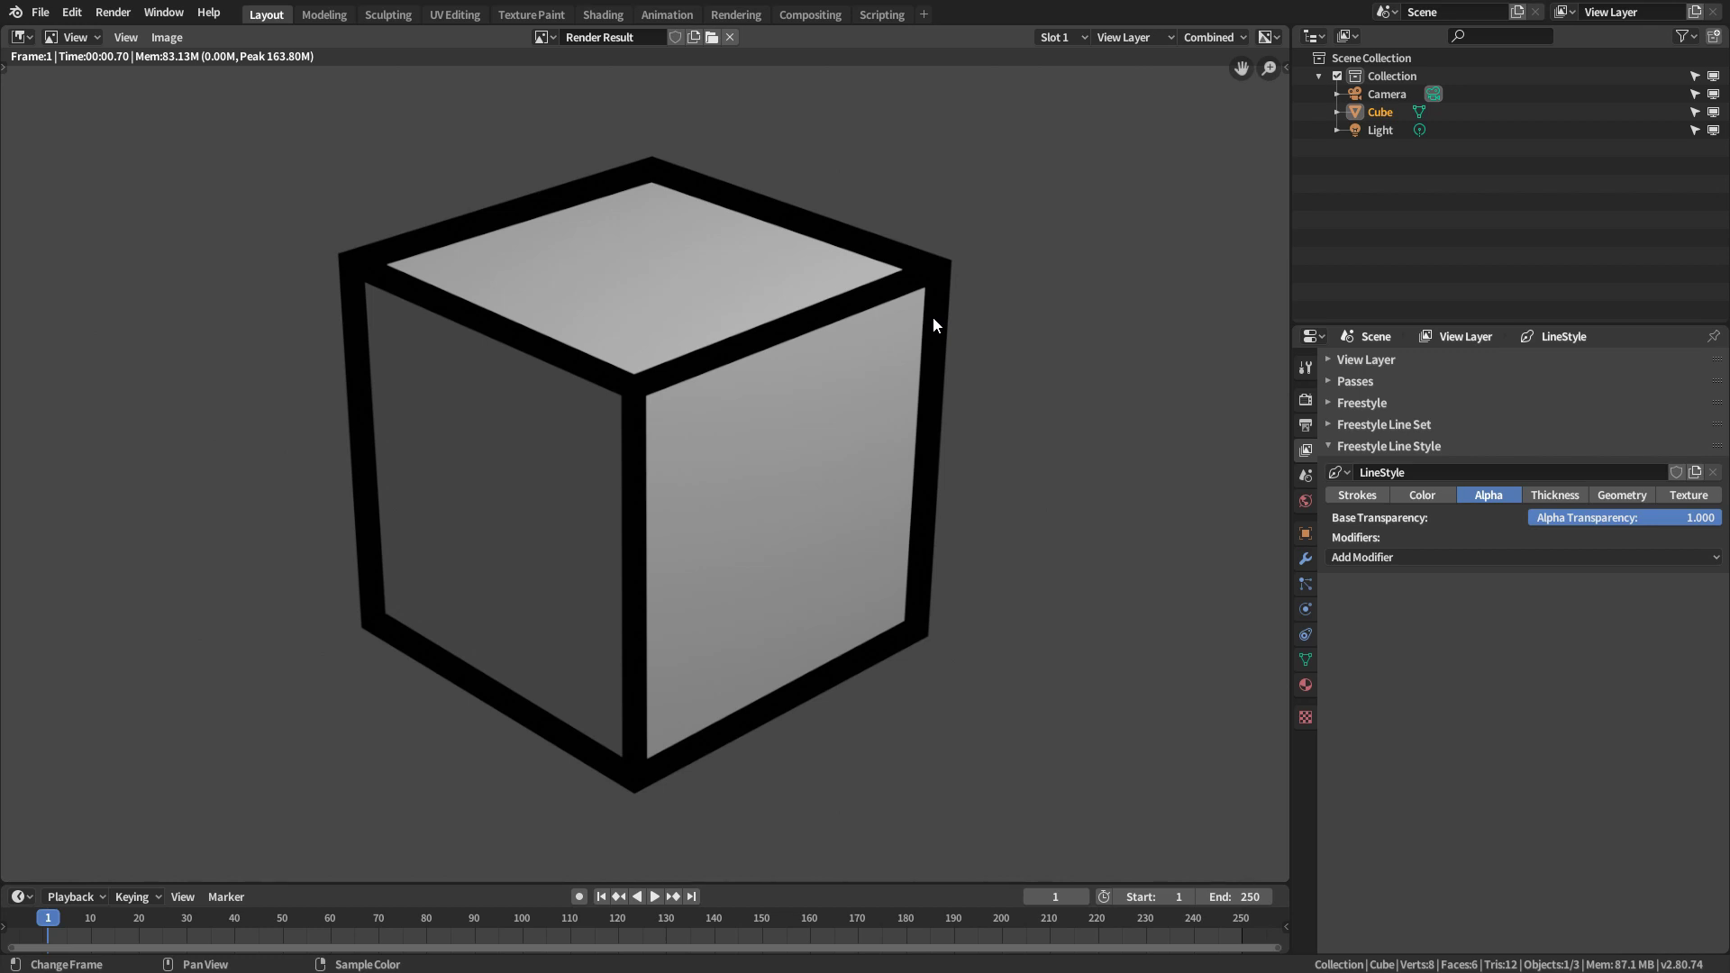
pyautogui.moveTo(1670, 523); pyautogui.dragTo(1632, 522)
pyautogui.press('F12')
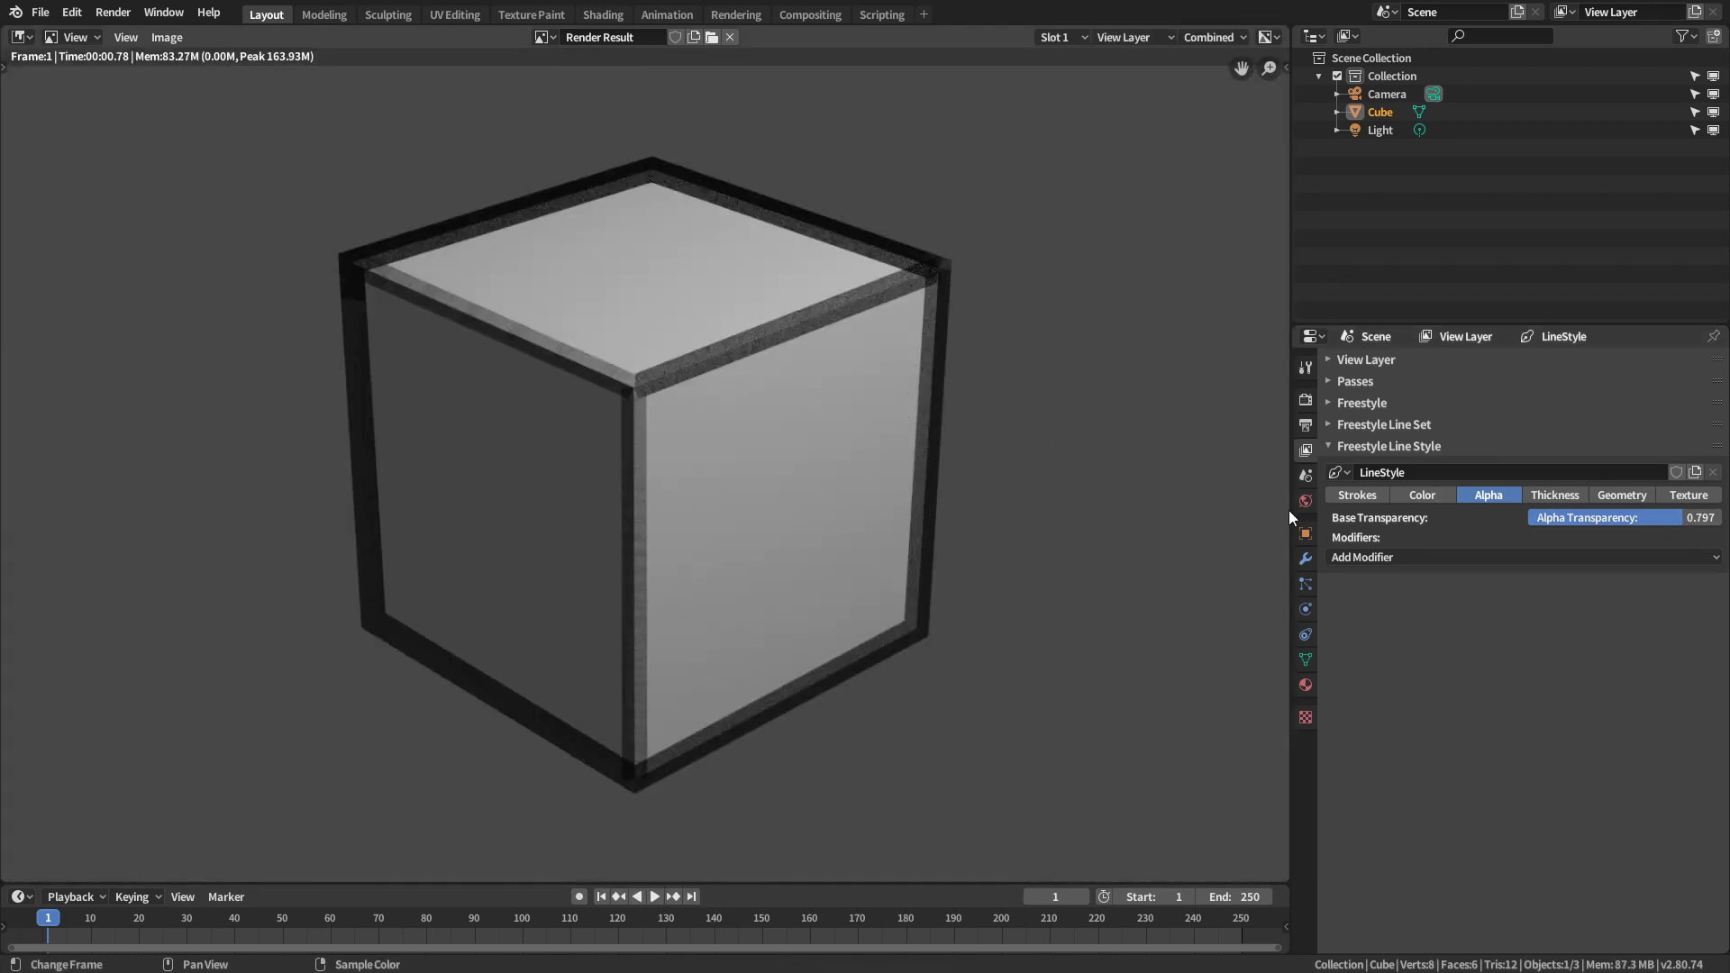
# - Change the stroke chaining method to Plain and render the cube, and adjust the line style's alpha transparency
pyautogui.click(1352, 496)
pyautogui.click(1395, 539)
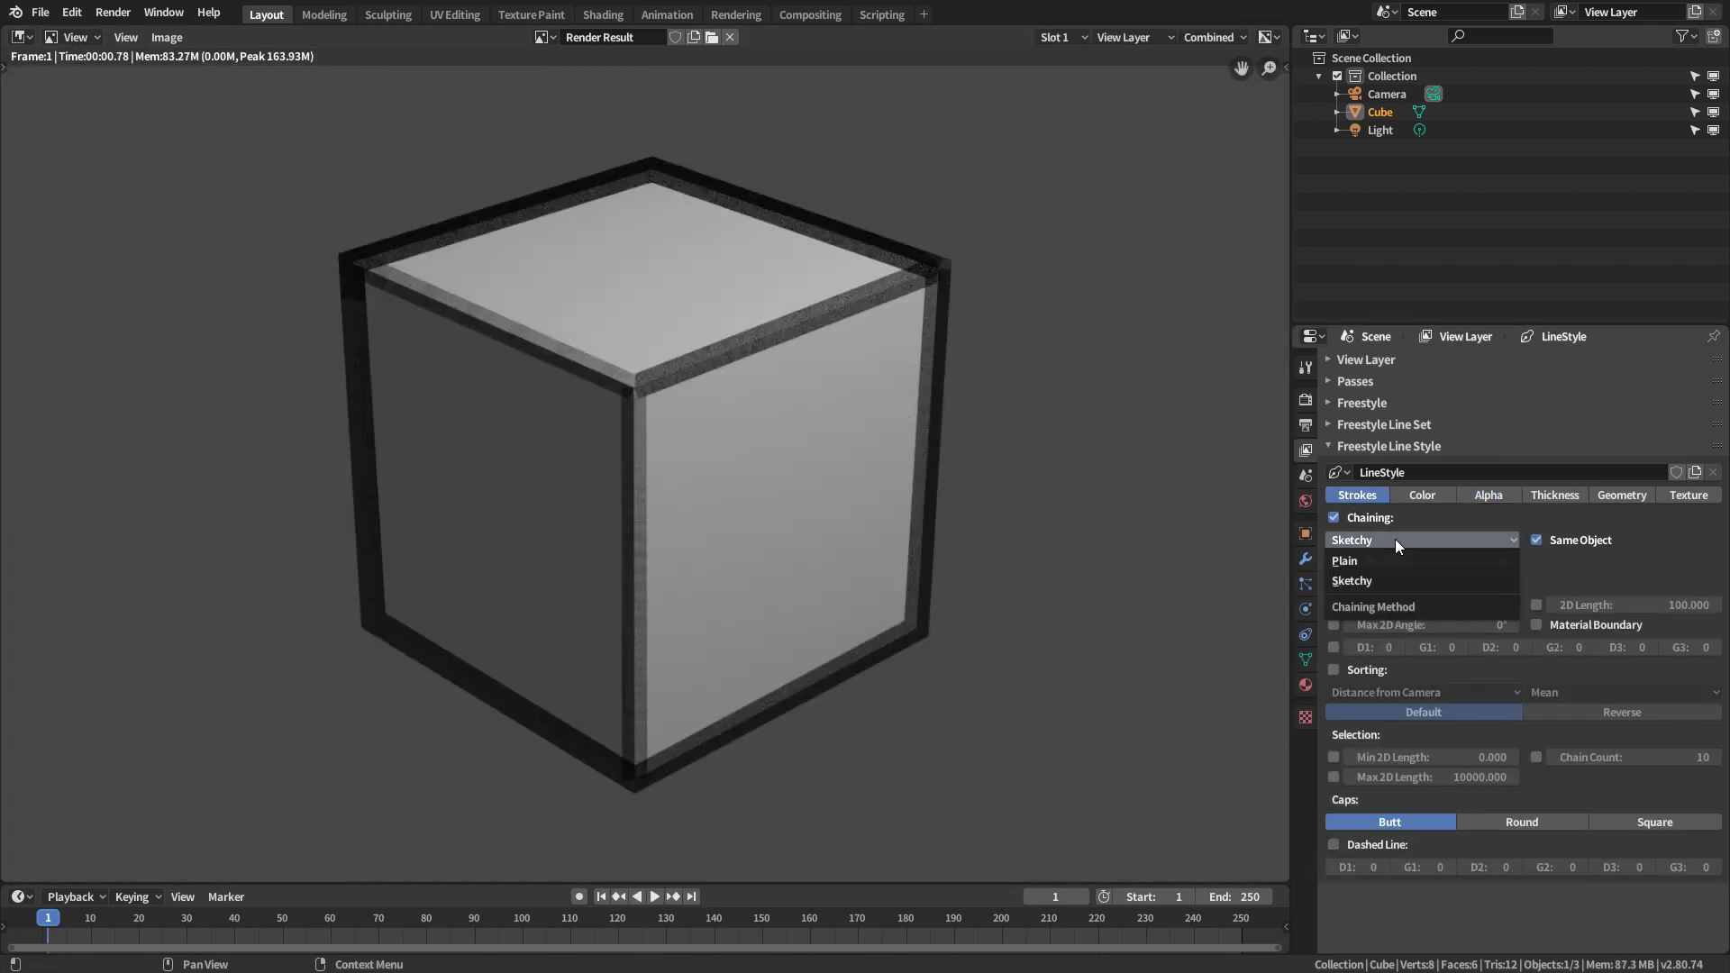
pyautogui.click(1397, 561)
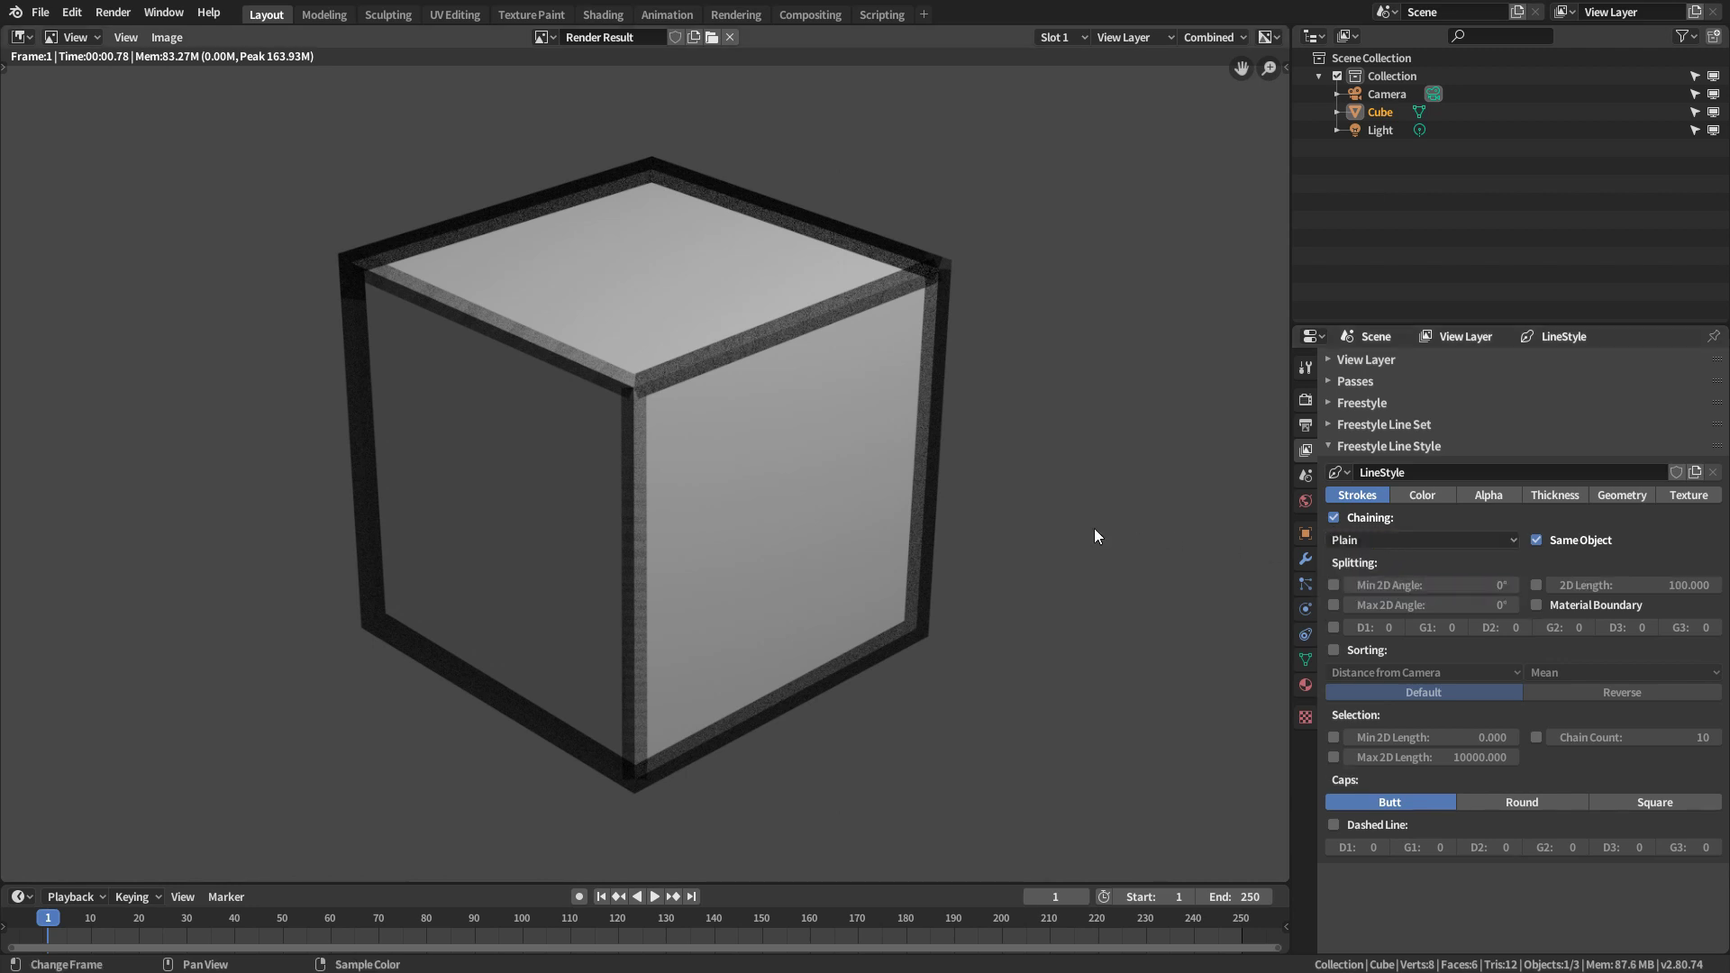
pyautogui.press('F12')
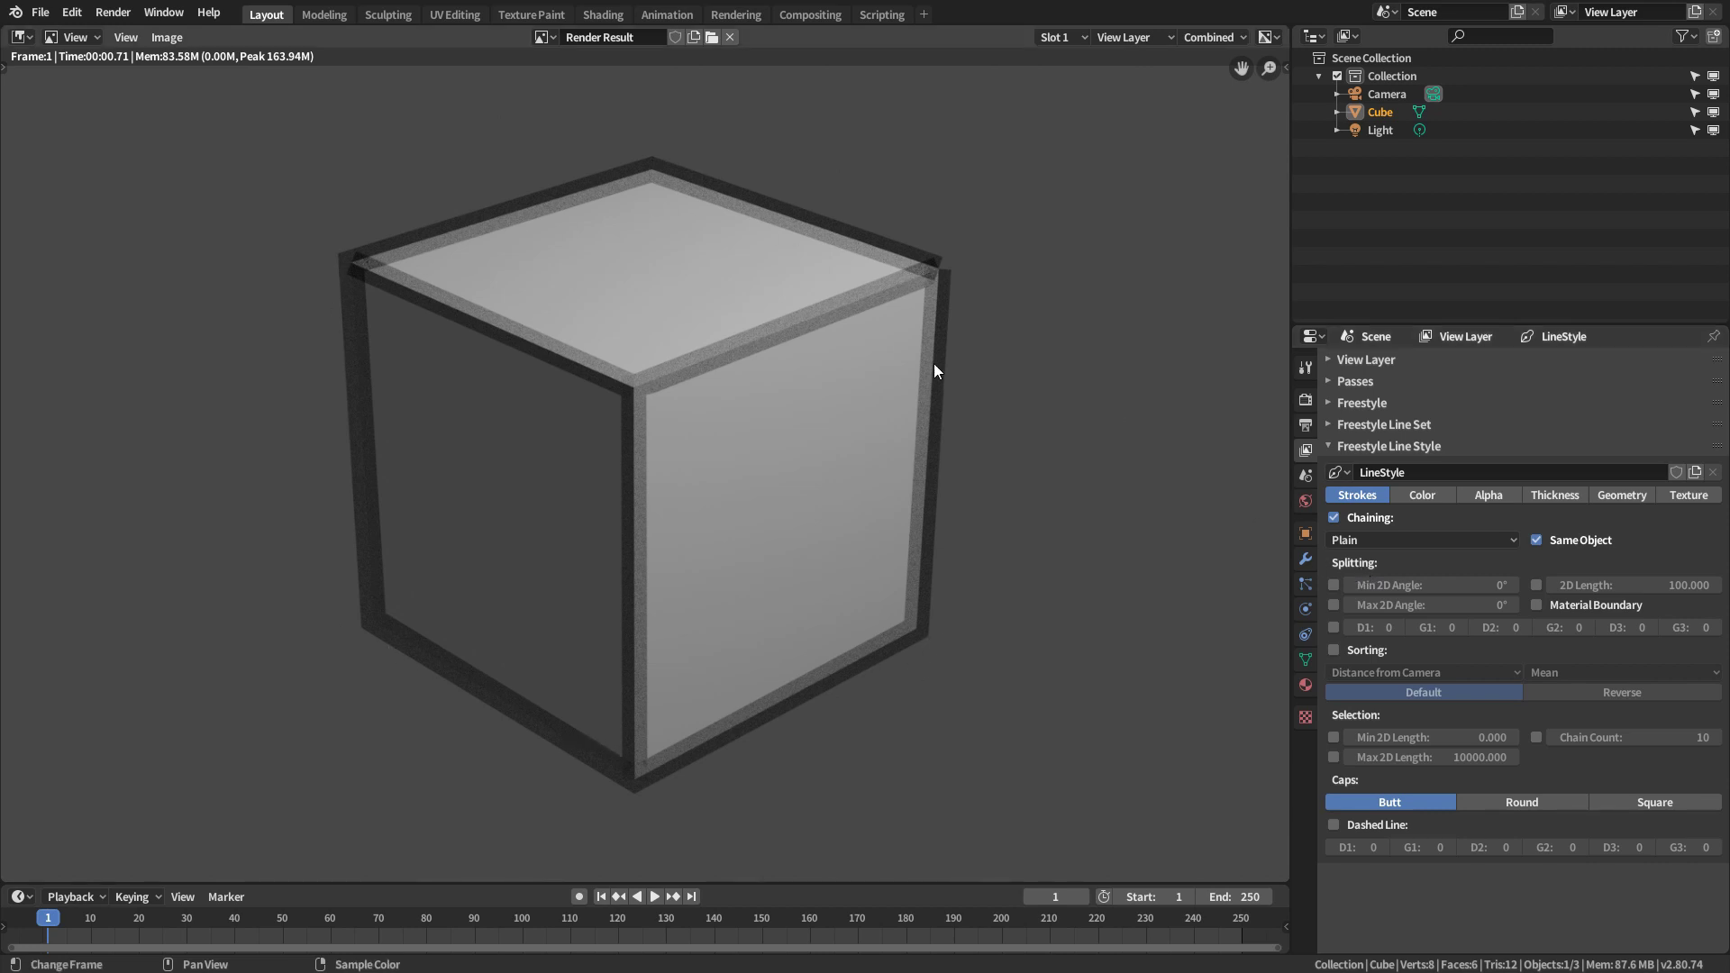
pyautogui.click(1489, 496)
pyautogui.moveTo(1588, 518); pyautogui.dragTo(1651, 517)
# - Enable stroke splitting by Min 2D Angle with a value of 120° and render the cube
pyautogui.click(1359, 495)
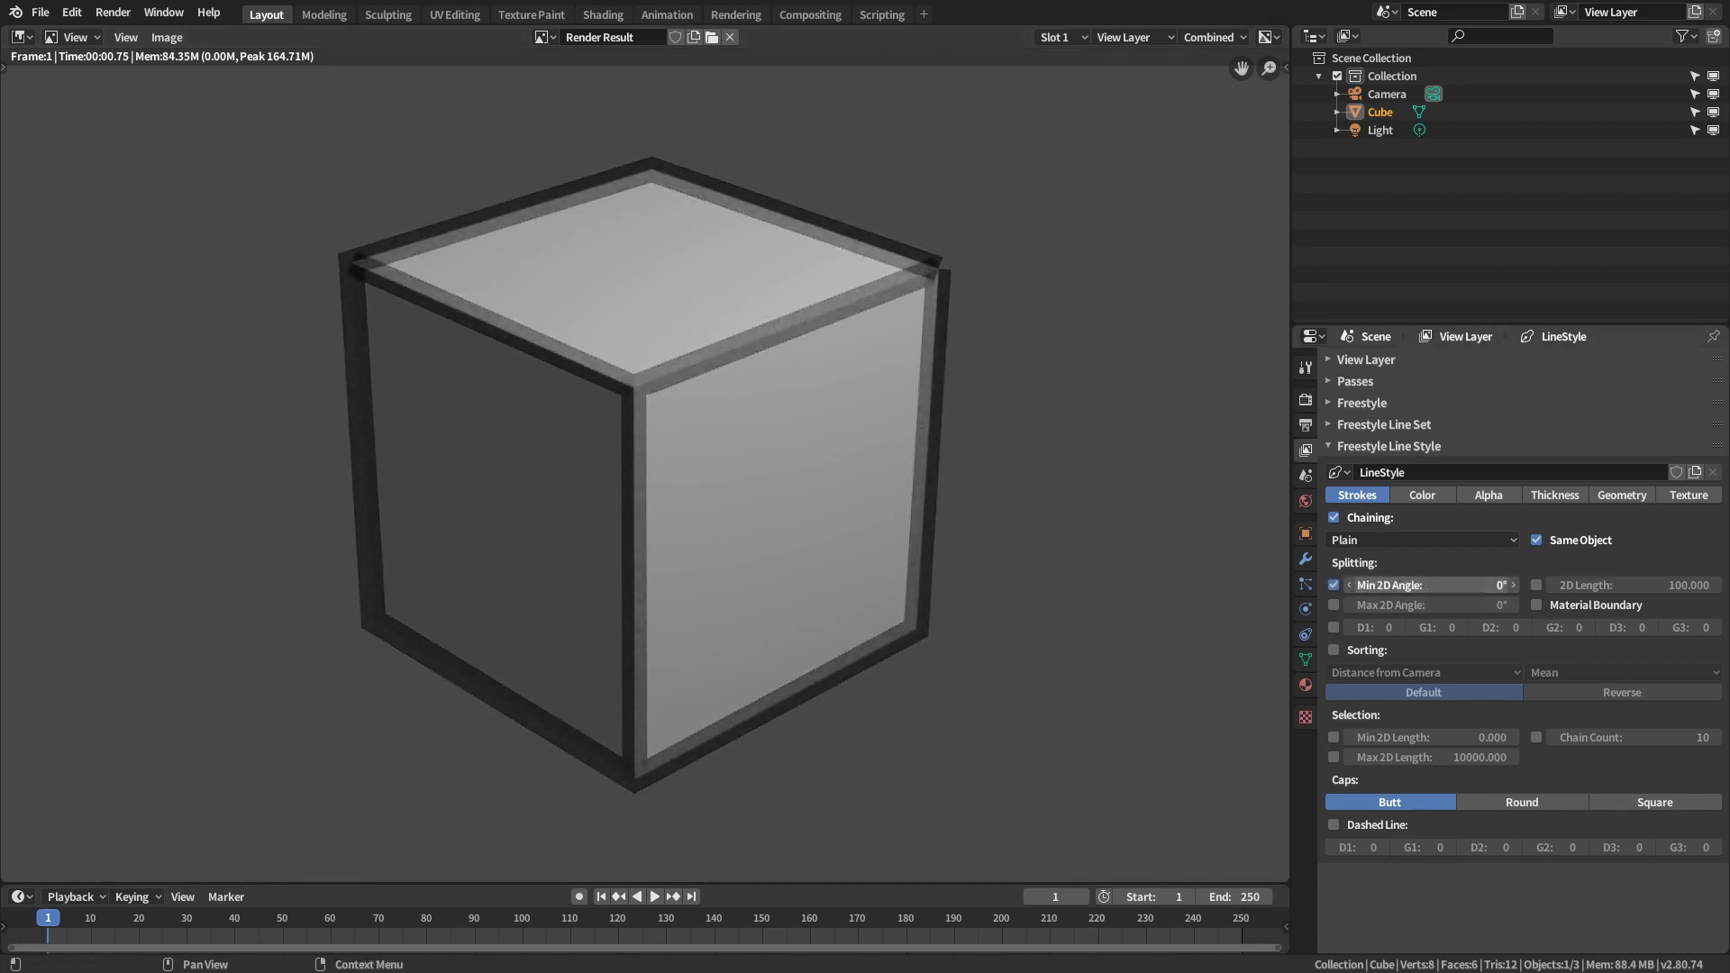
pyautogui.click(1435, 585)
pyautogui.write('120')
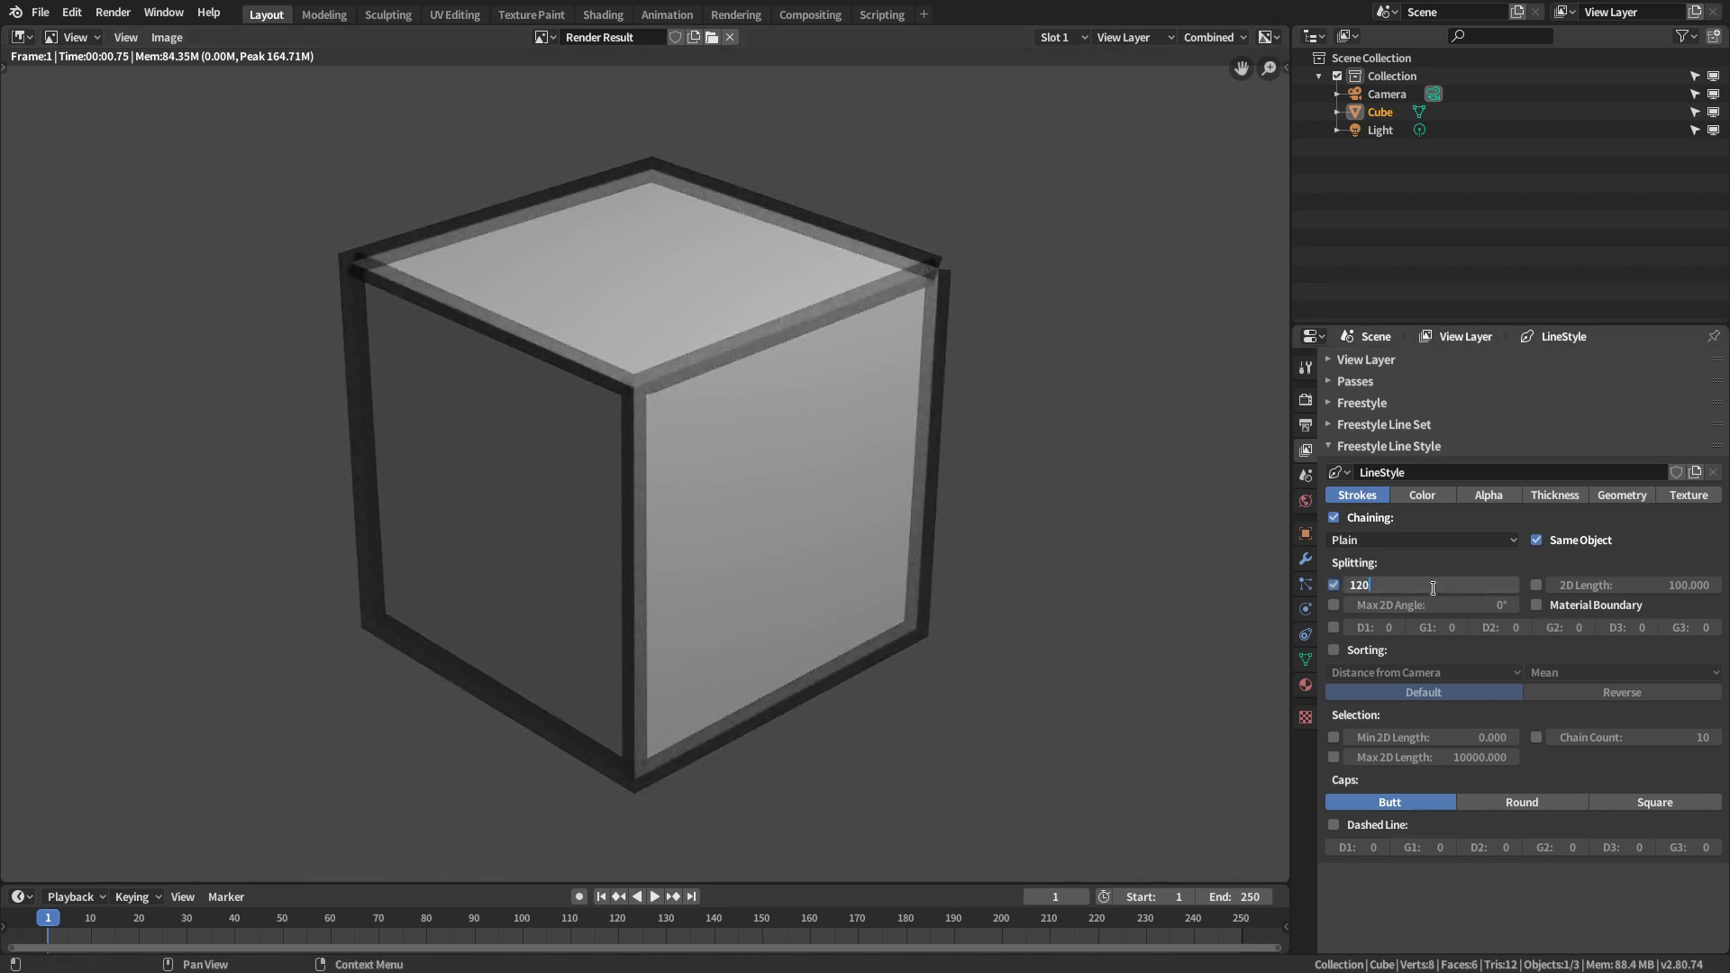
pyautogui.press('Return')
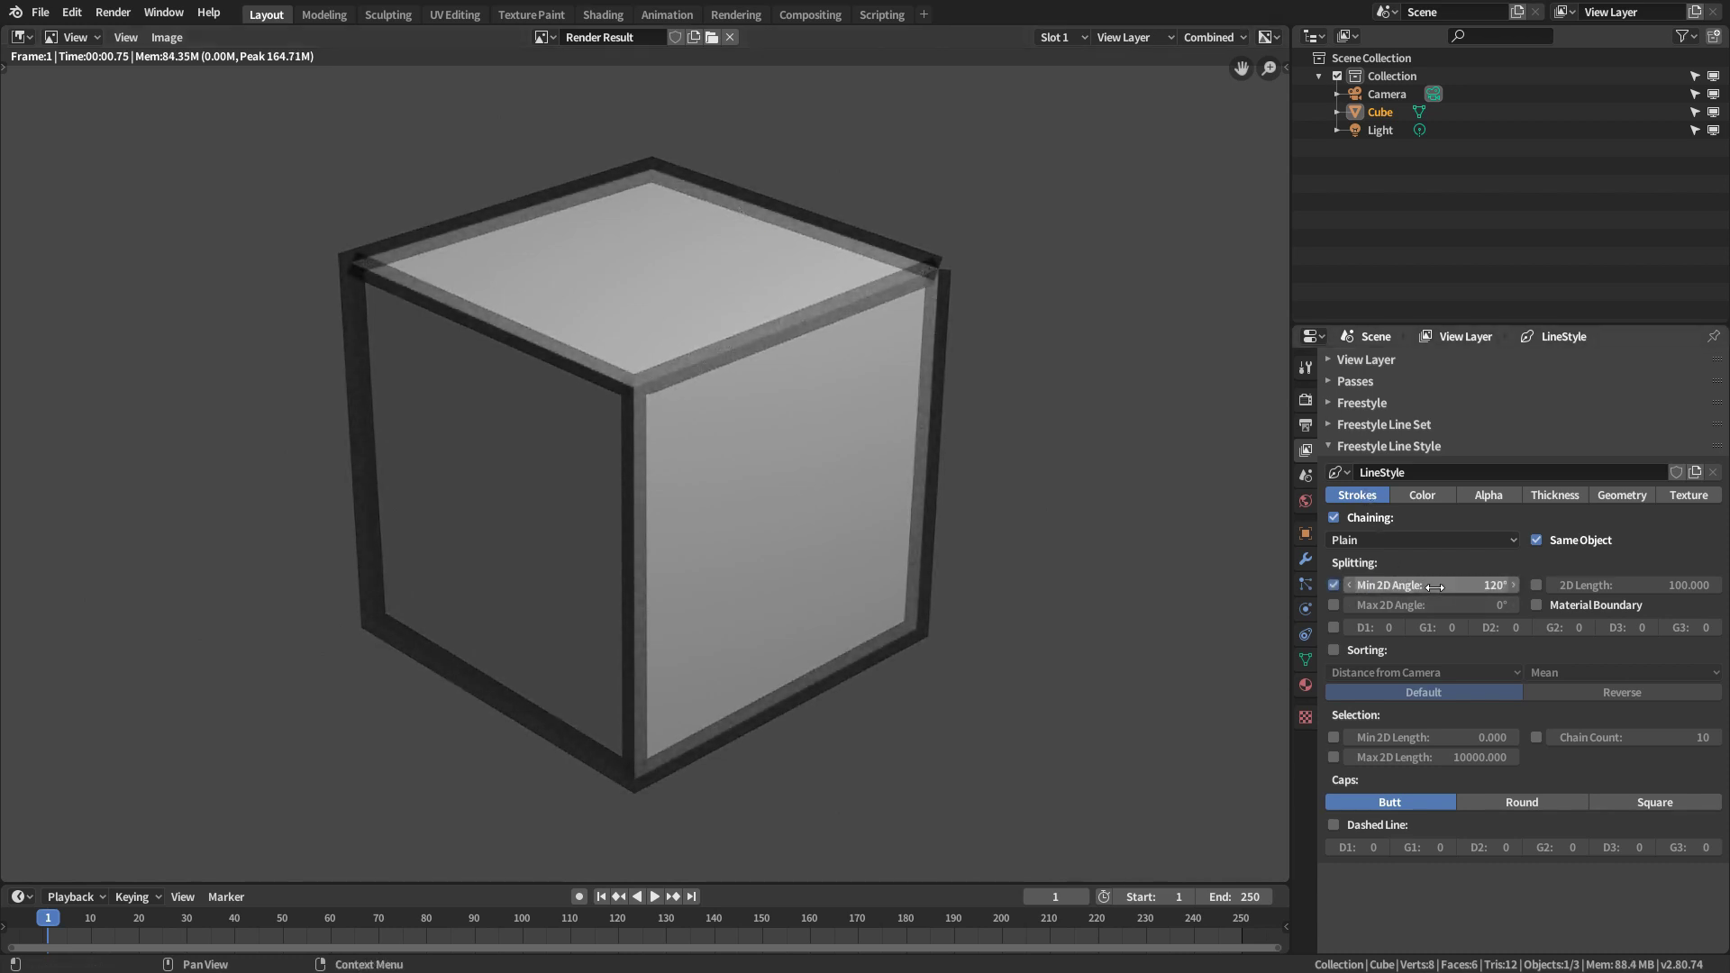
pyautogui.press('F12')
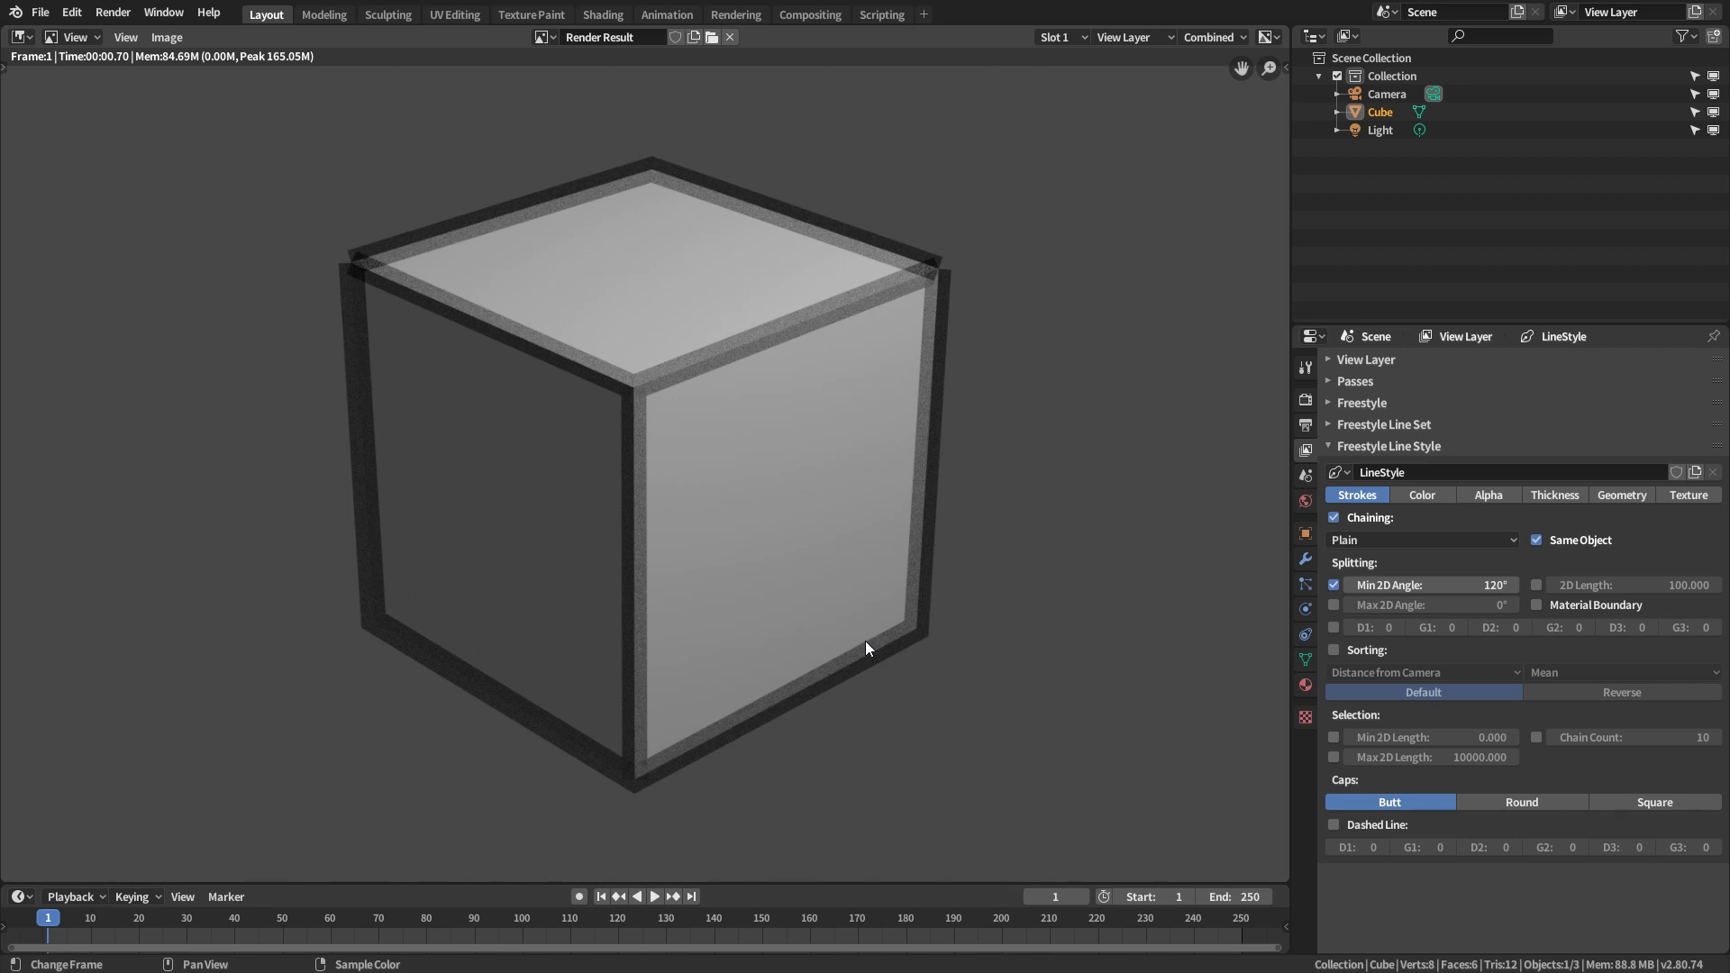
# - Set the Min 2D Angle for stroke splitting to 150° and render the cube
pyautogui.click(1468, 587)
pyautogui.write('150')
pyautogui.press('Return')
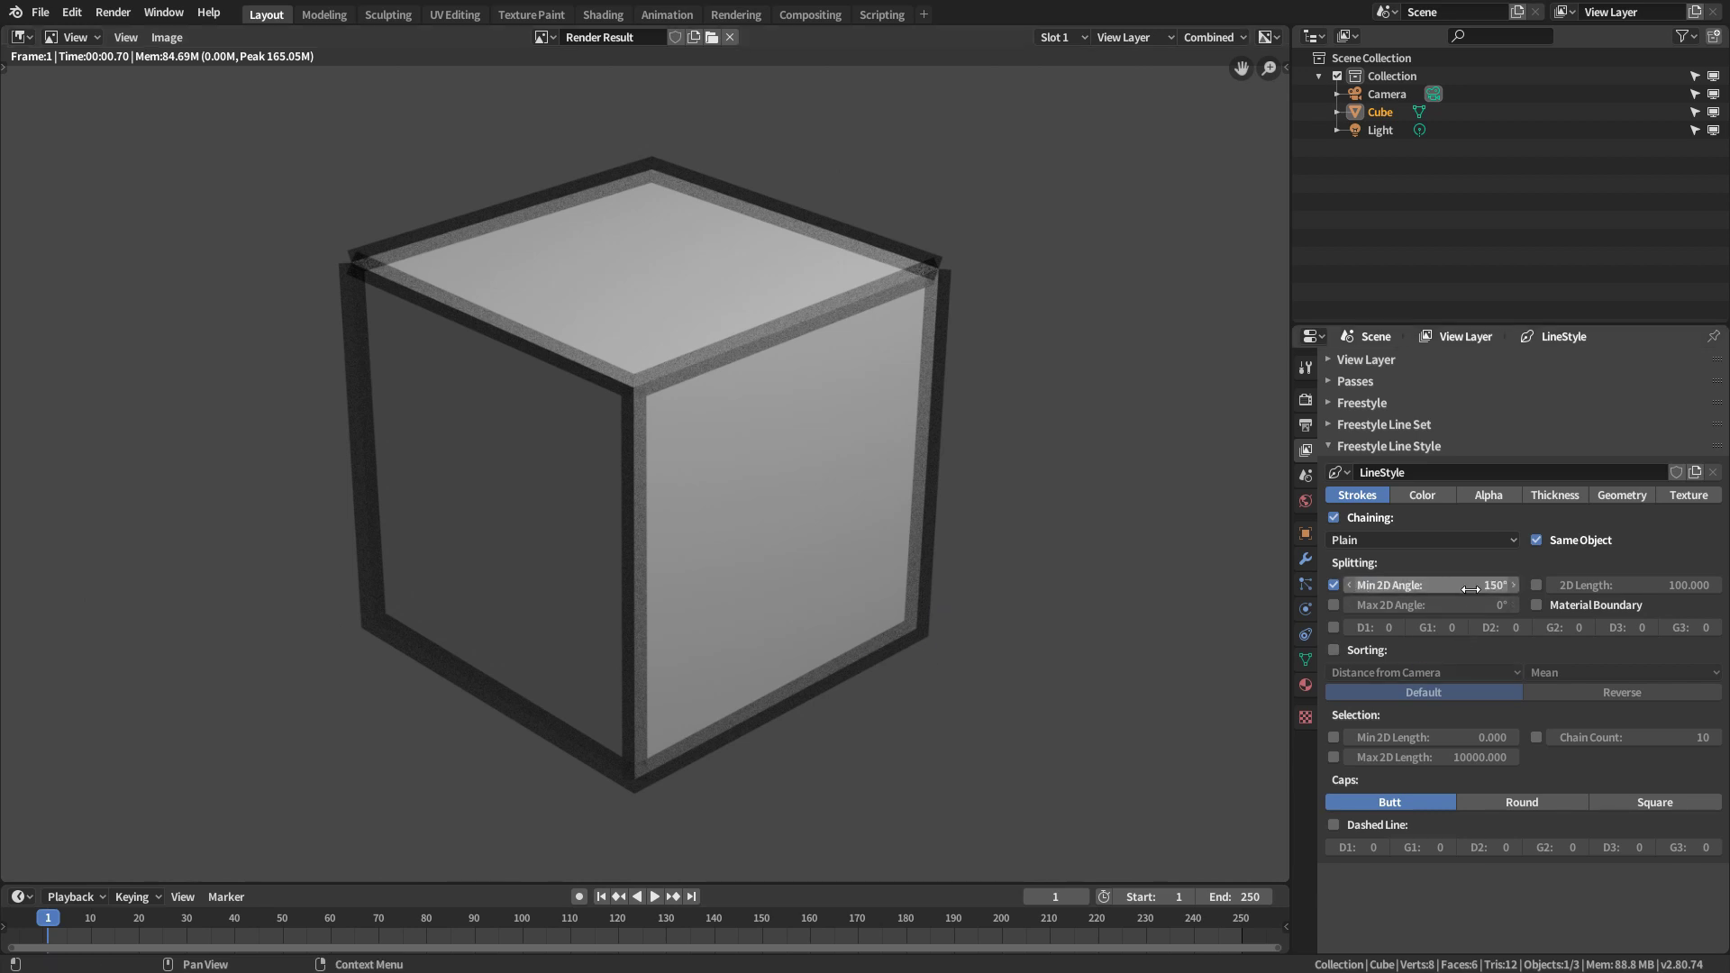
pyautogui.press('F12')
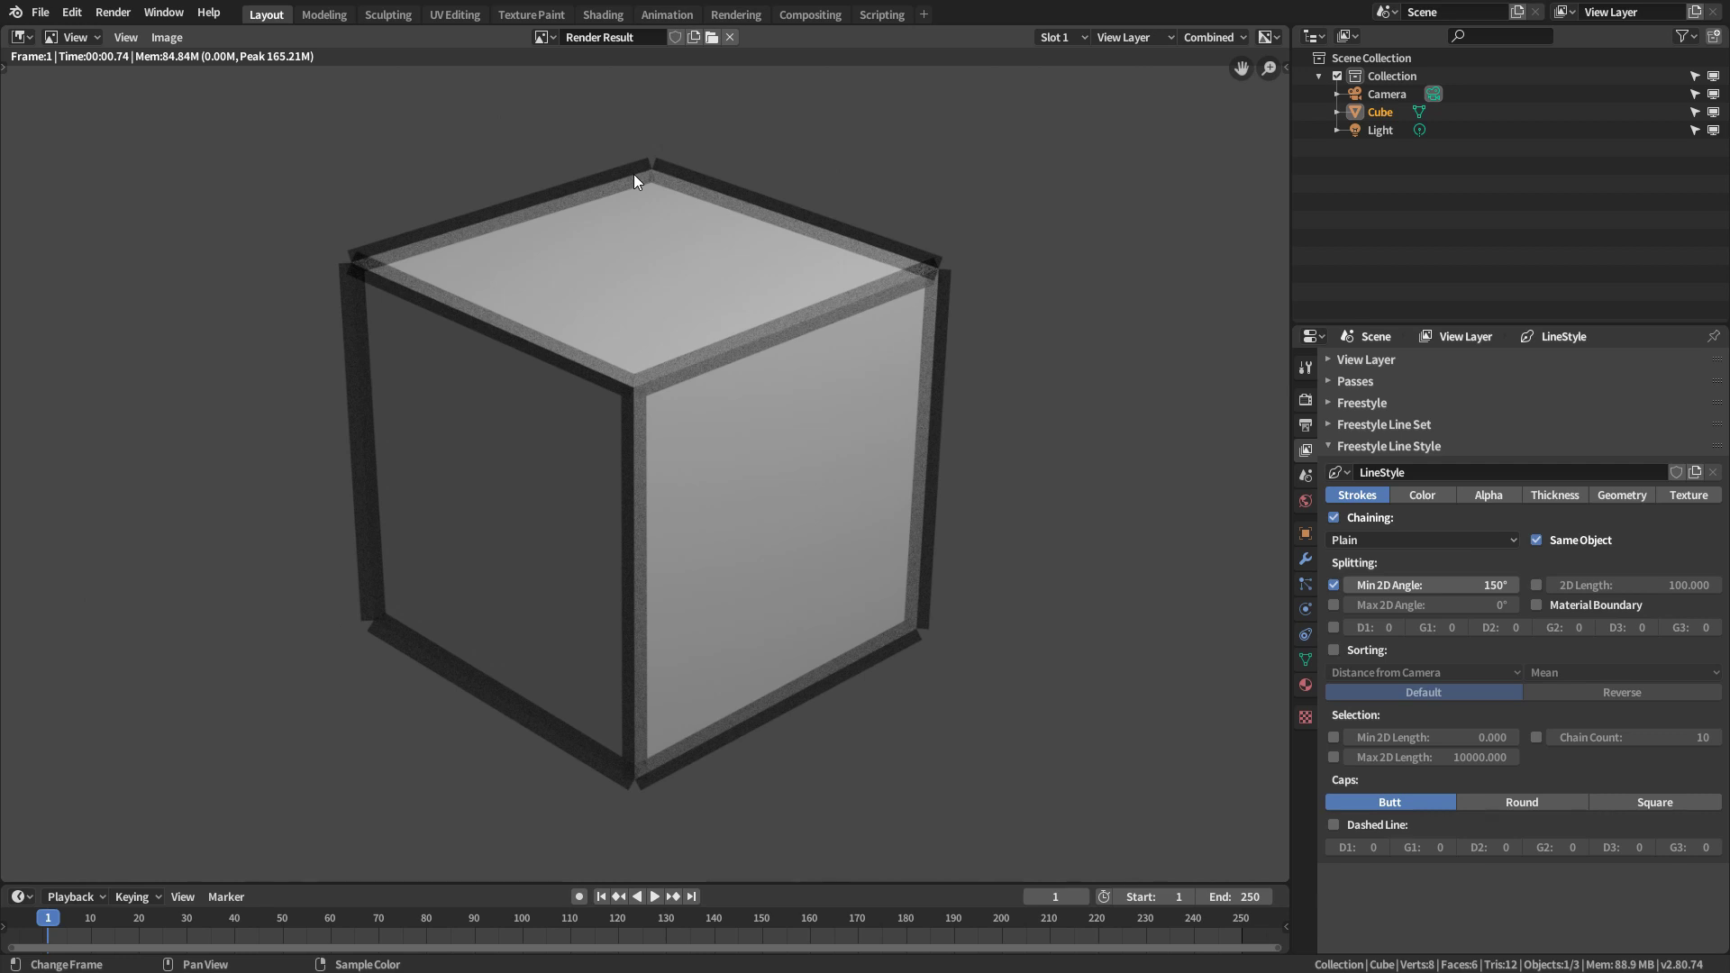
# - Render the cube with a Min 2D Angle of 130° and switch that splitting option off
pyautogui.click(1454, 585)
pyautogui.write('1')
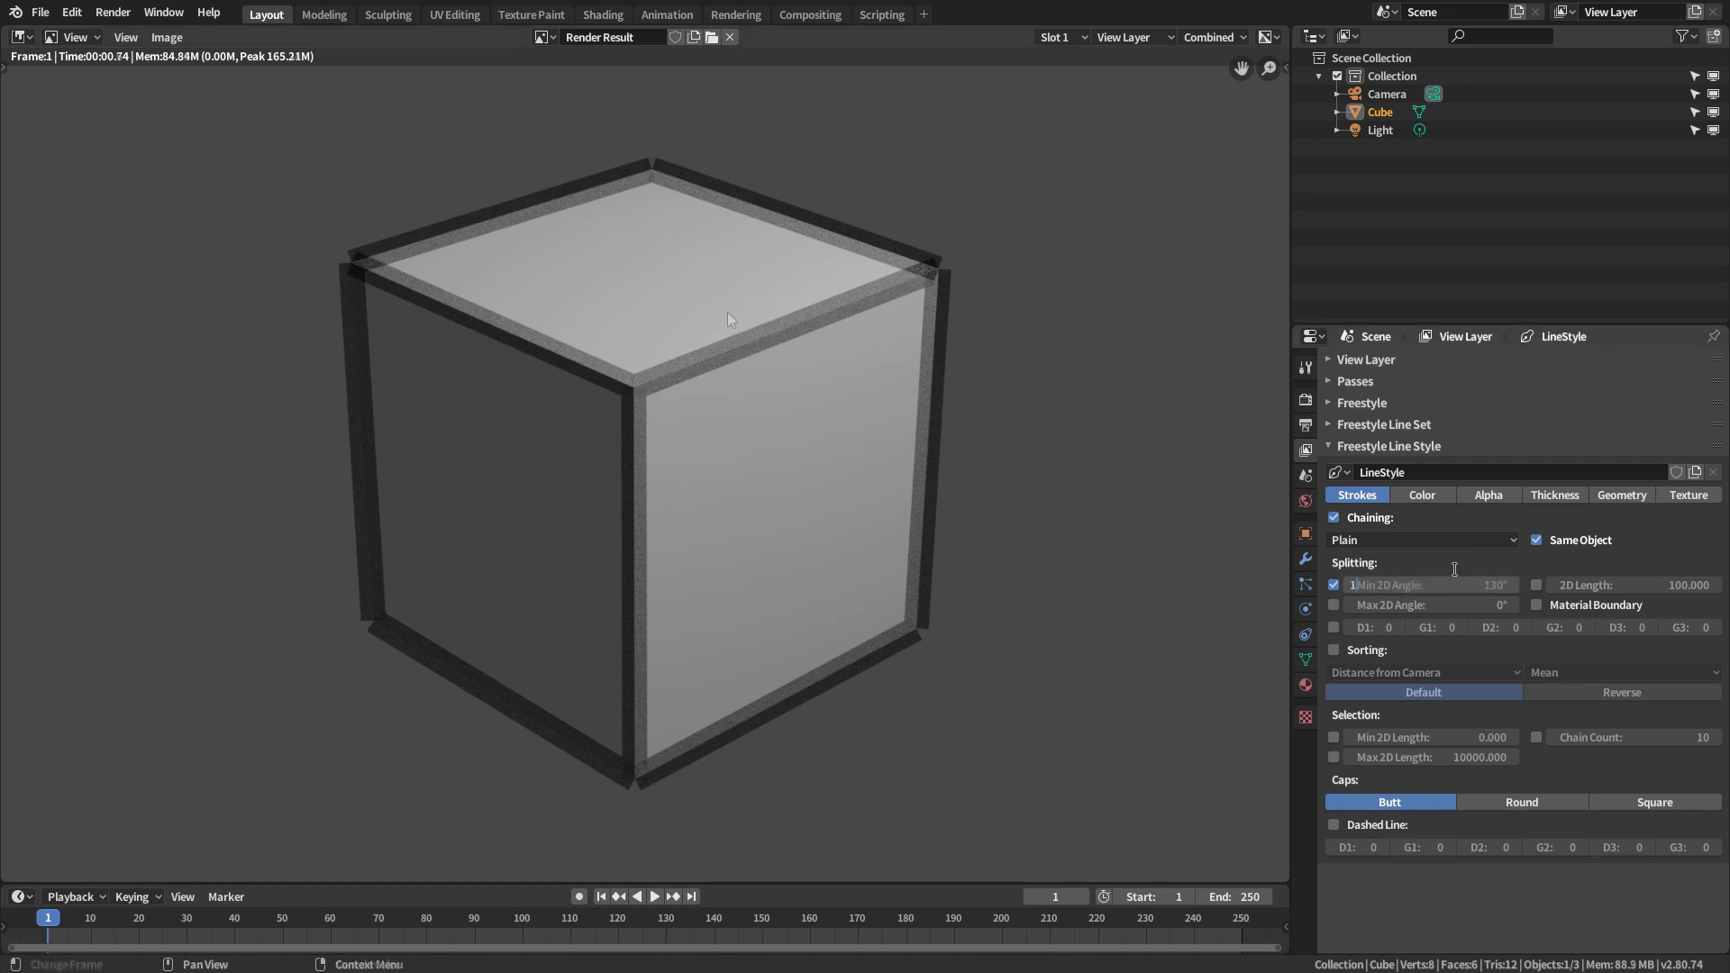
pyautogui.click(1334, 585)
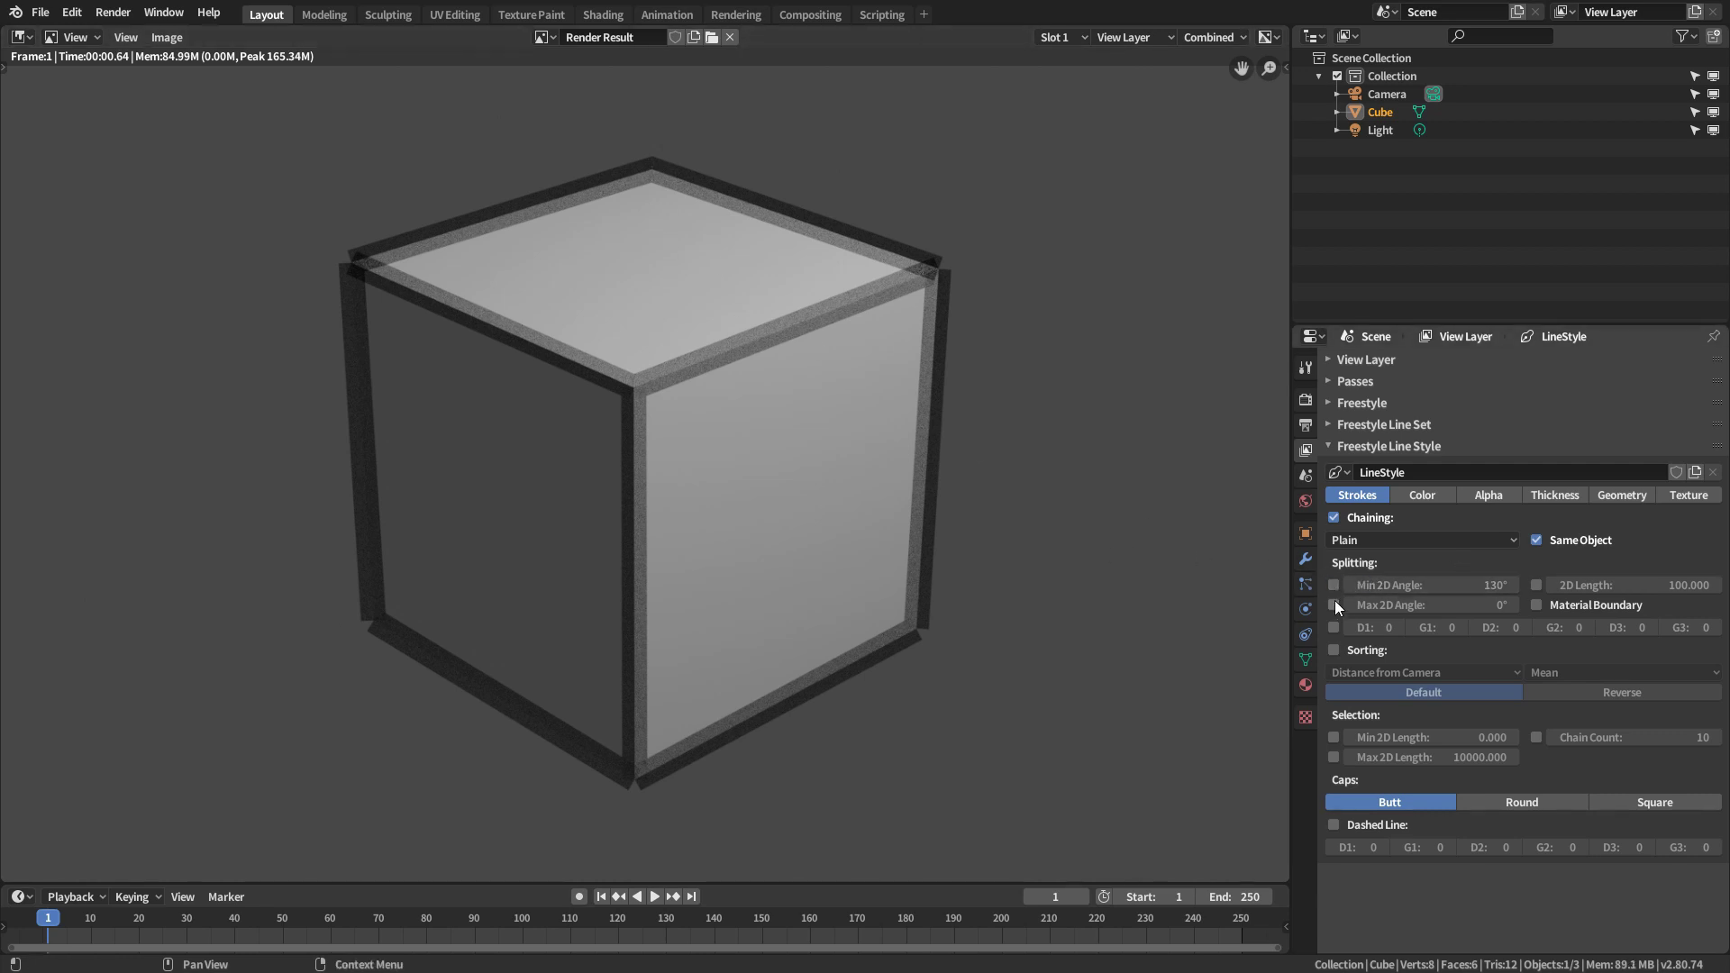
# - Enable stroke splitting by Max 2D Angle with a value of 90° and render the cube
pyautogui.click(1334, 605)
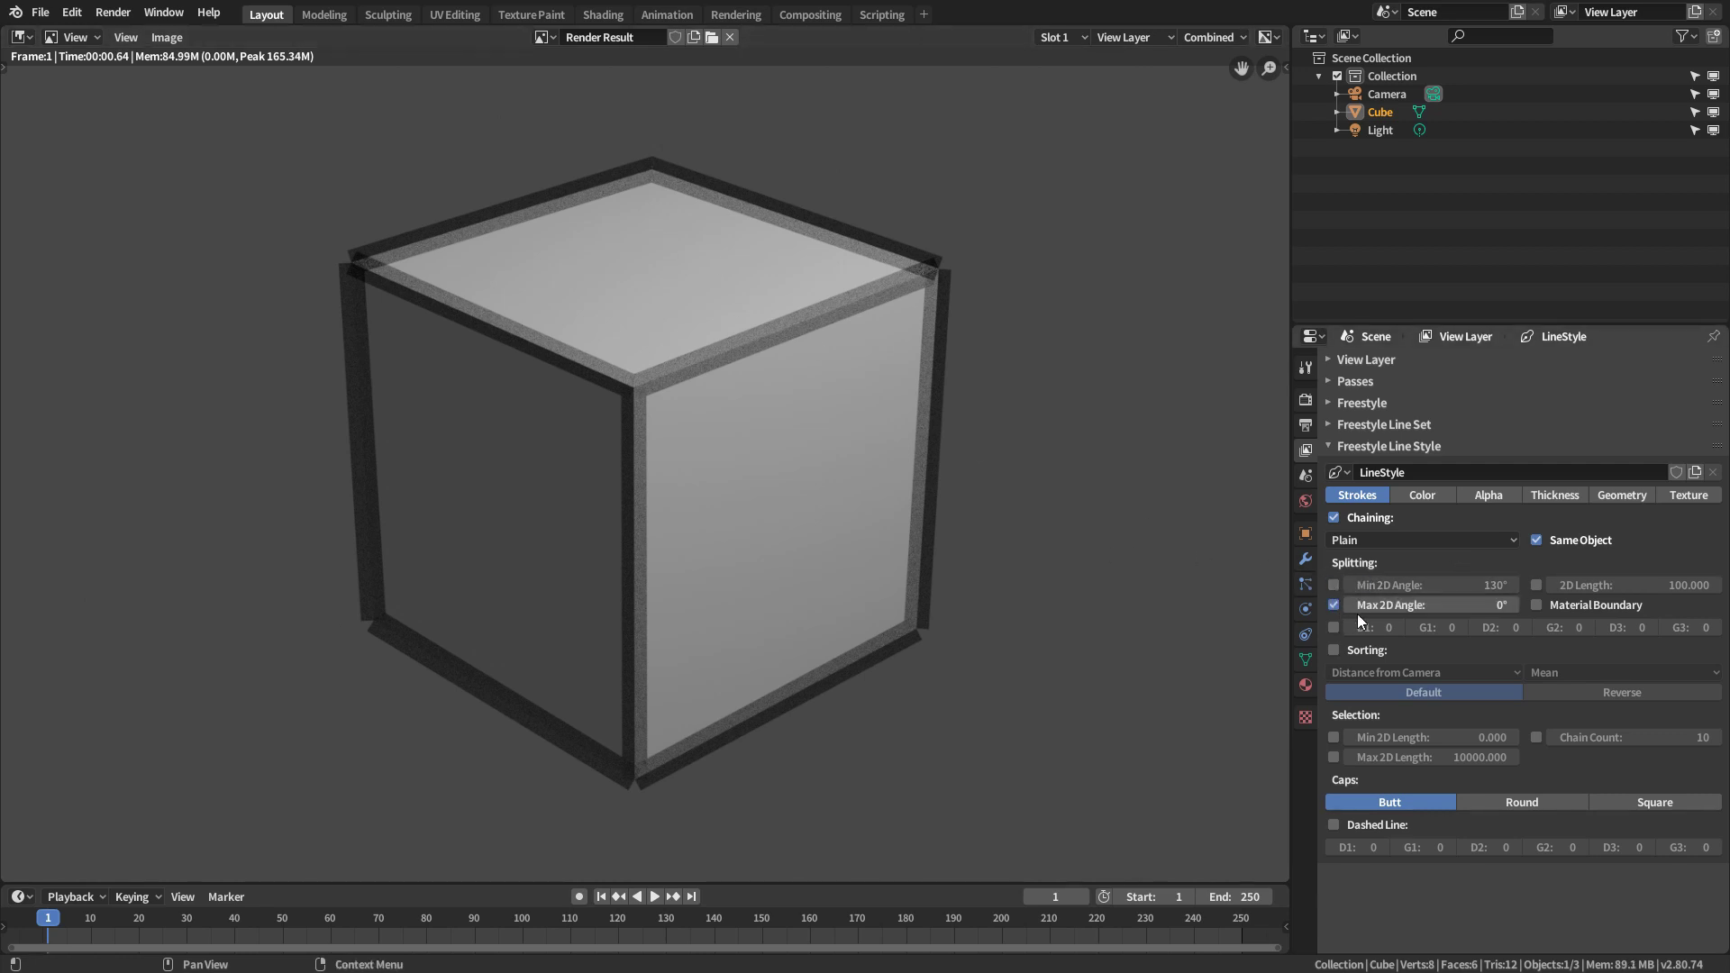
pyautogui.click(1490, 602)
pyautogui.write('90')
pyautogui.press('Return')
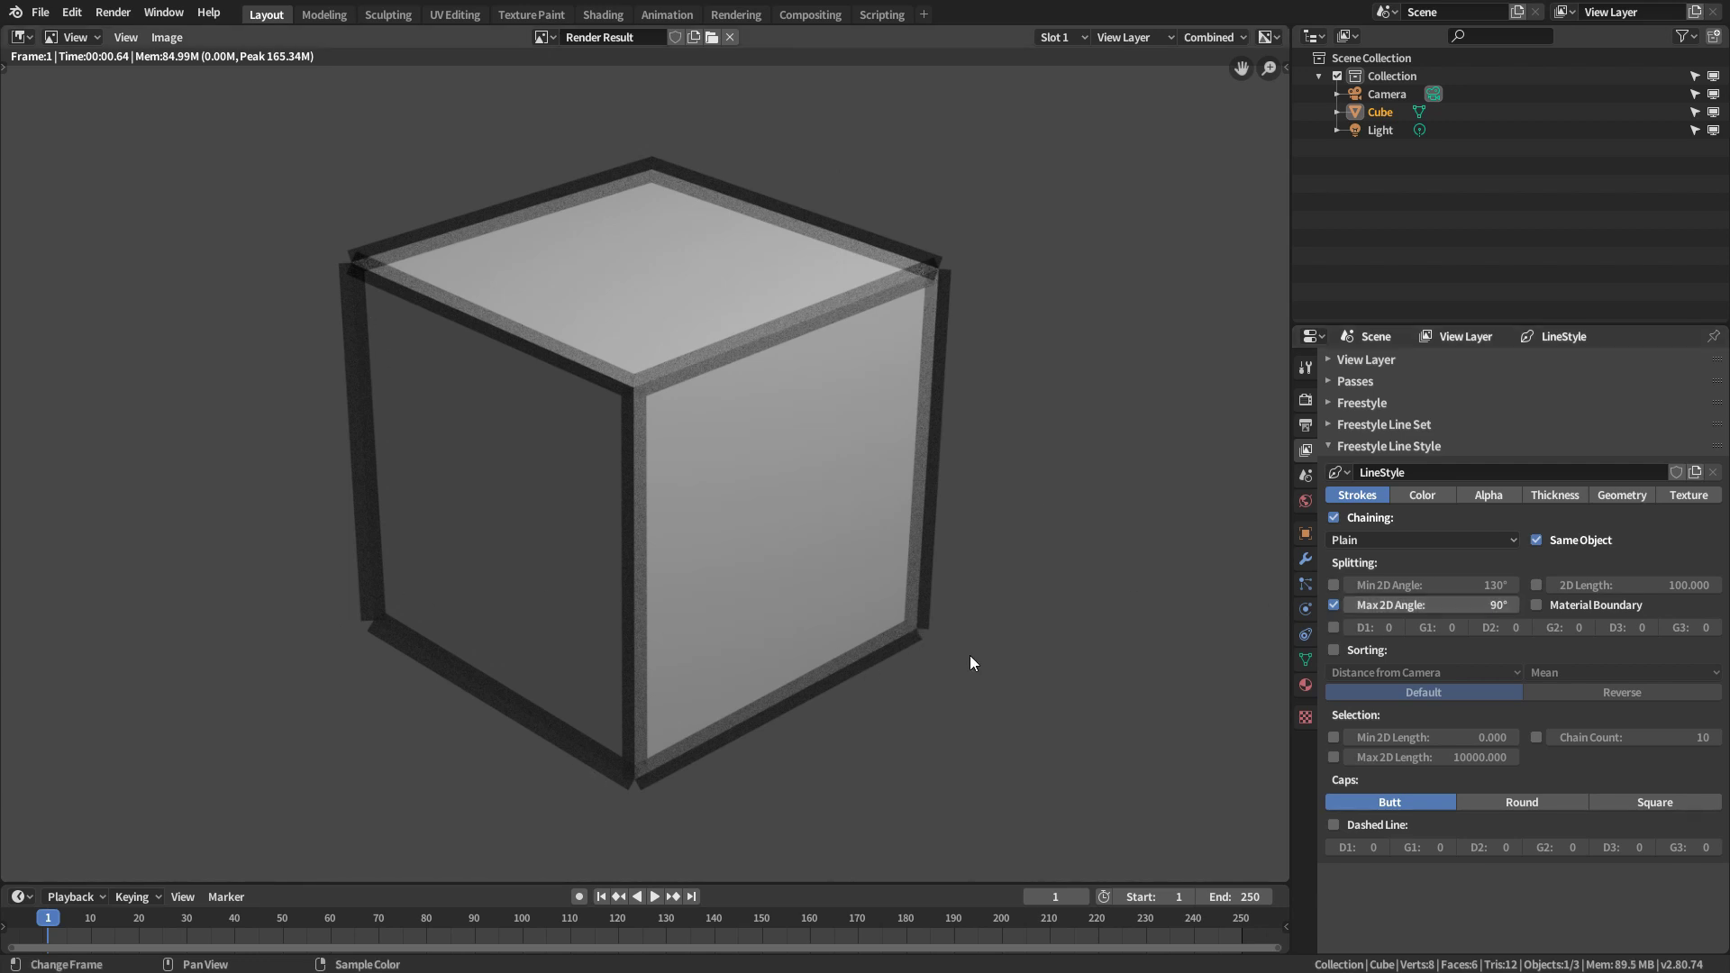
pyautogui.press('F12')
# - Set the Max 2D Angle for stroke splitting to 150° and render the cube
pyautogui.click(1449, 606)
pyautogui.write('150')
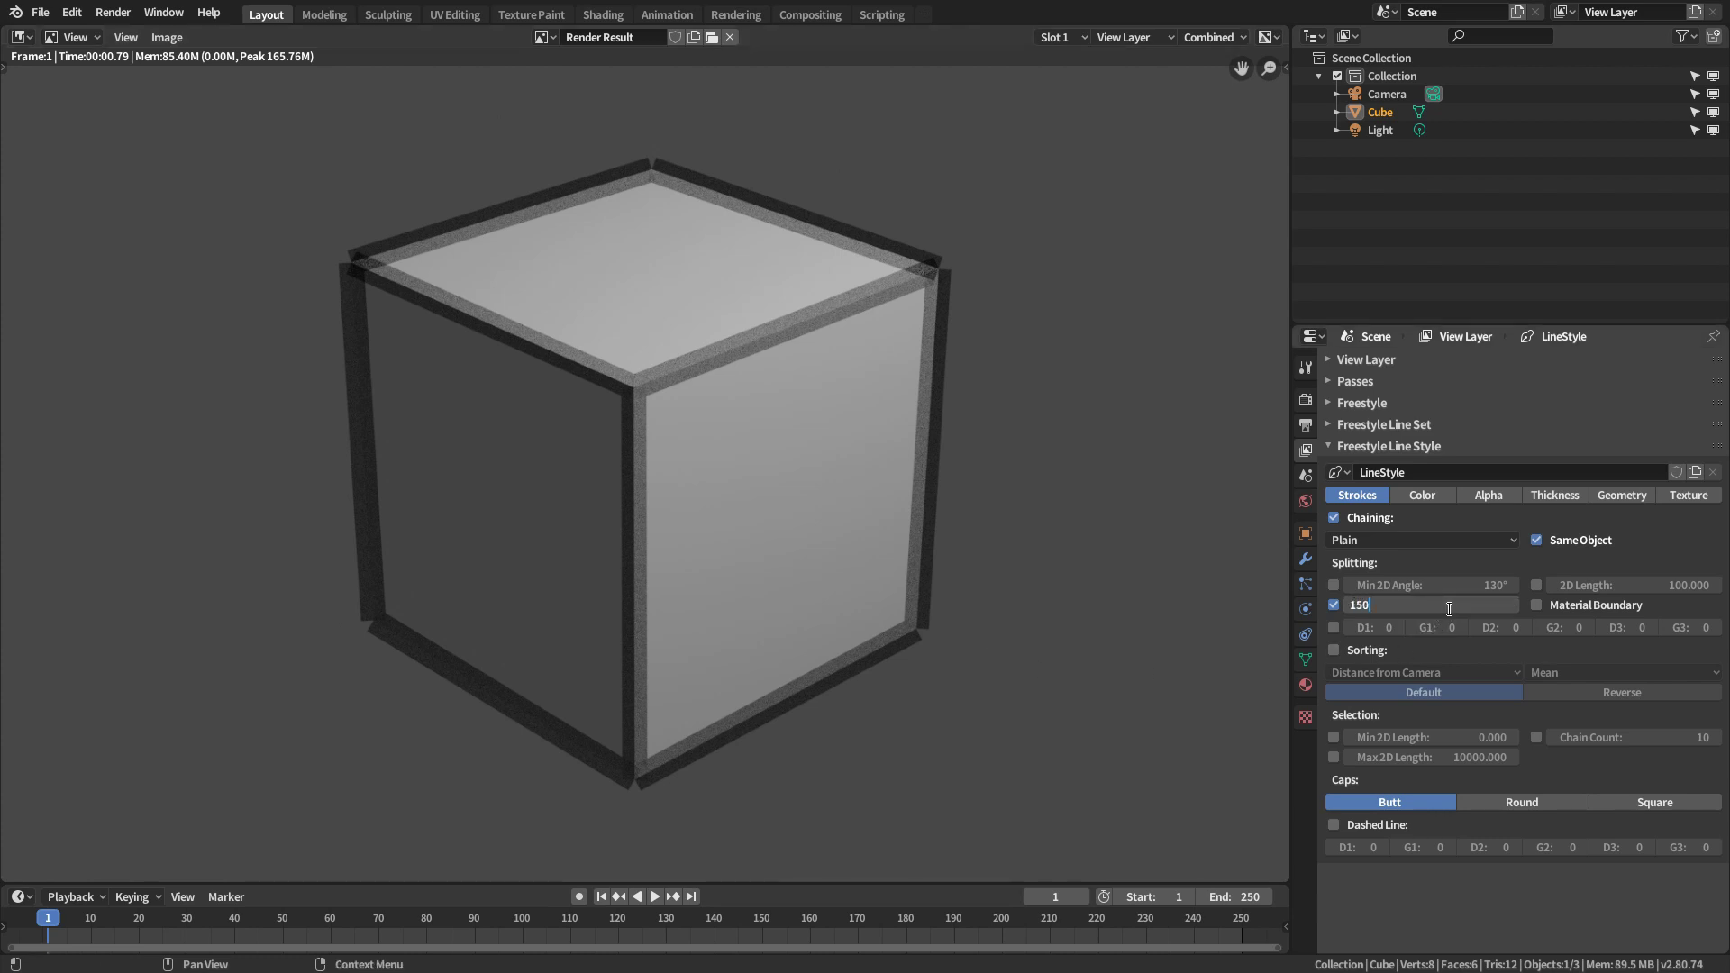
pyautogui.press('Return')
pyautogui.press('F12')
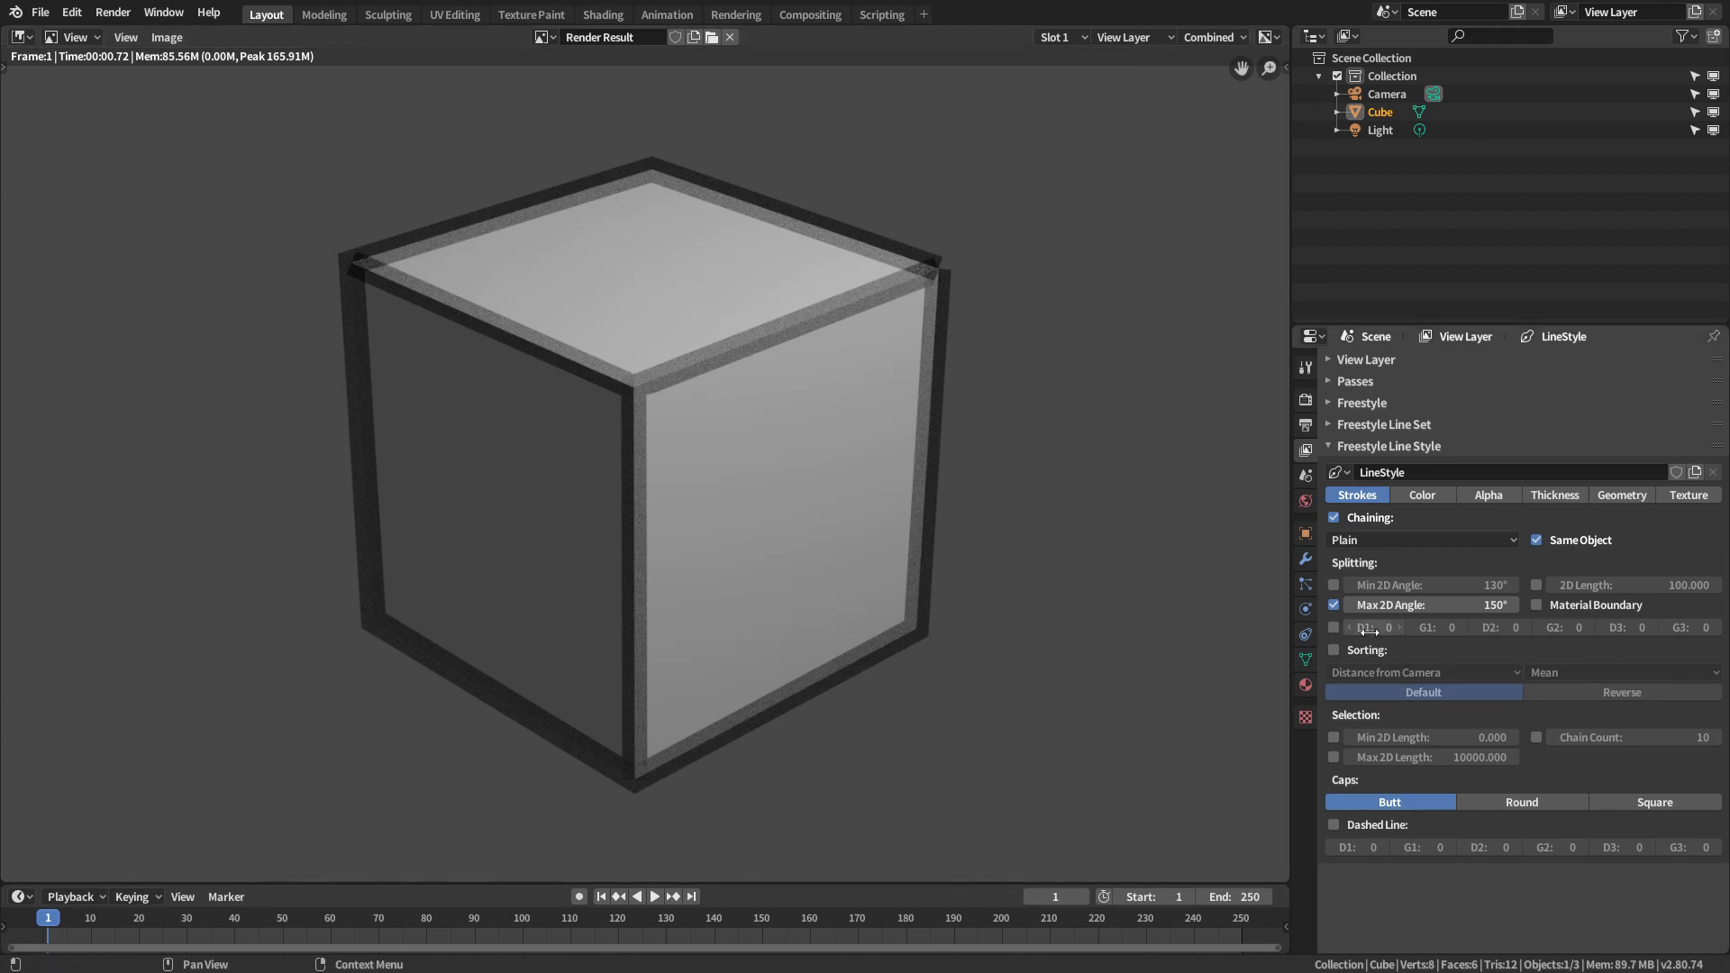
# - Replace the Max 2D Angle splitting with 2D Length splitting at 100 and render the cube
pyautogui.click(1335, 604)
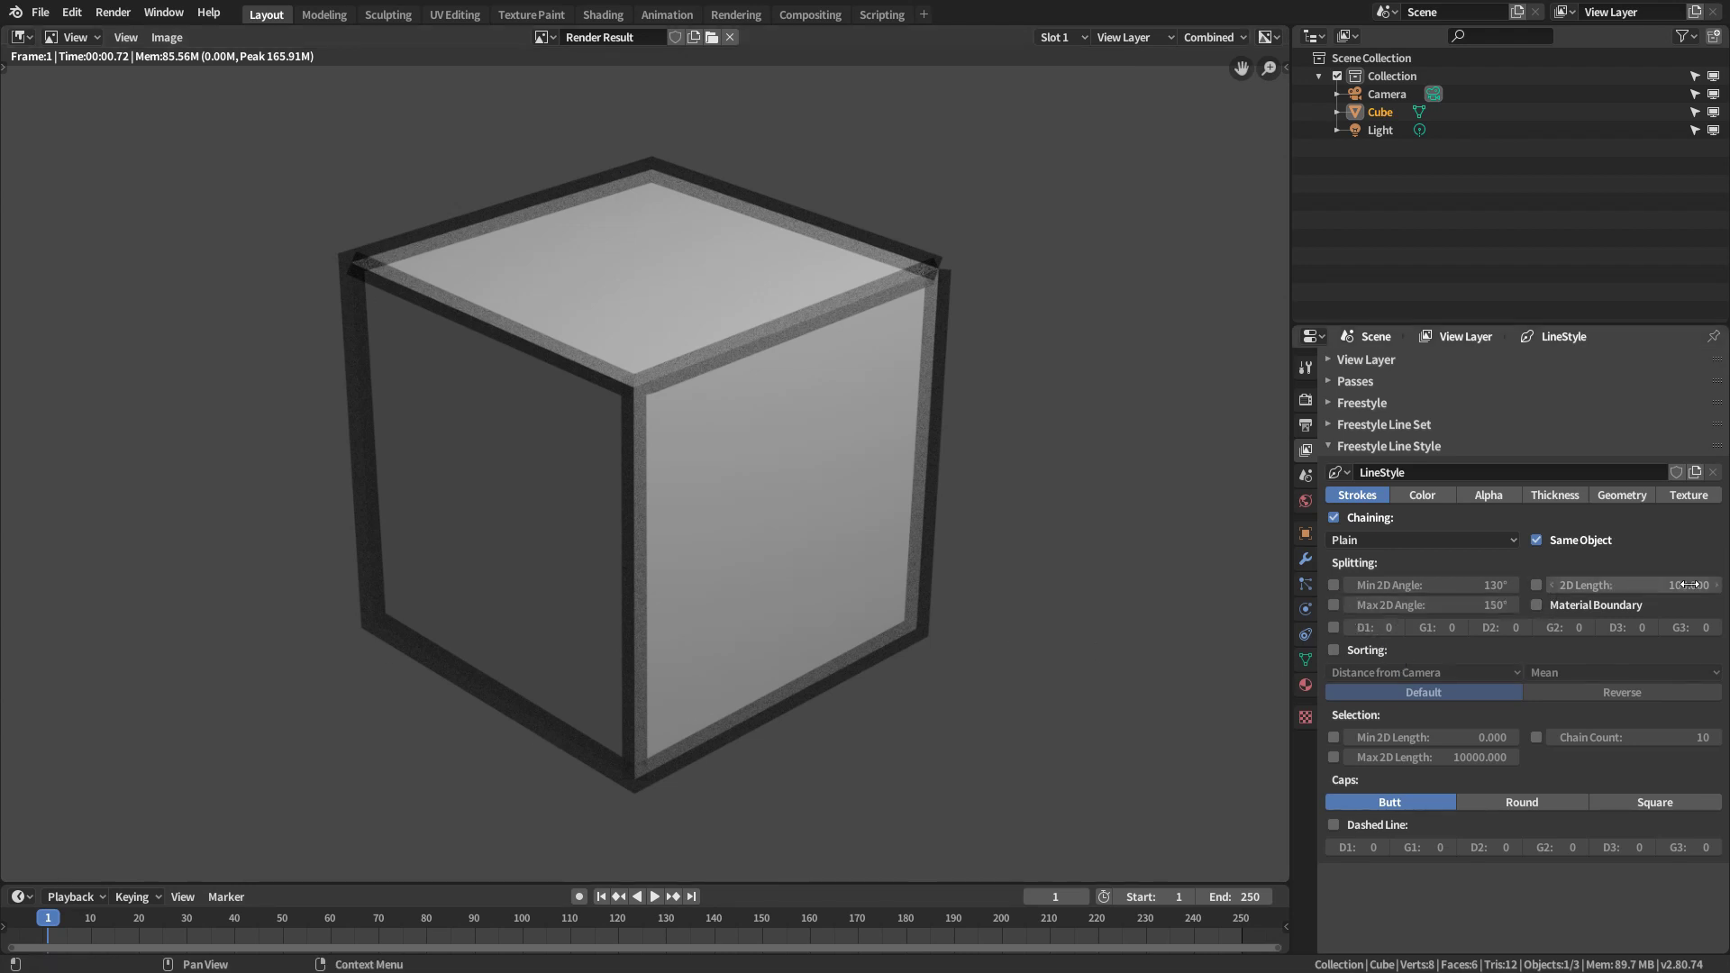
pyautogui.click(1537, 586)
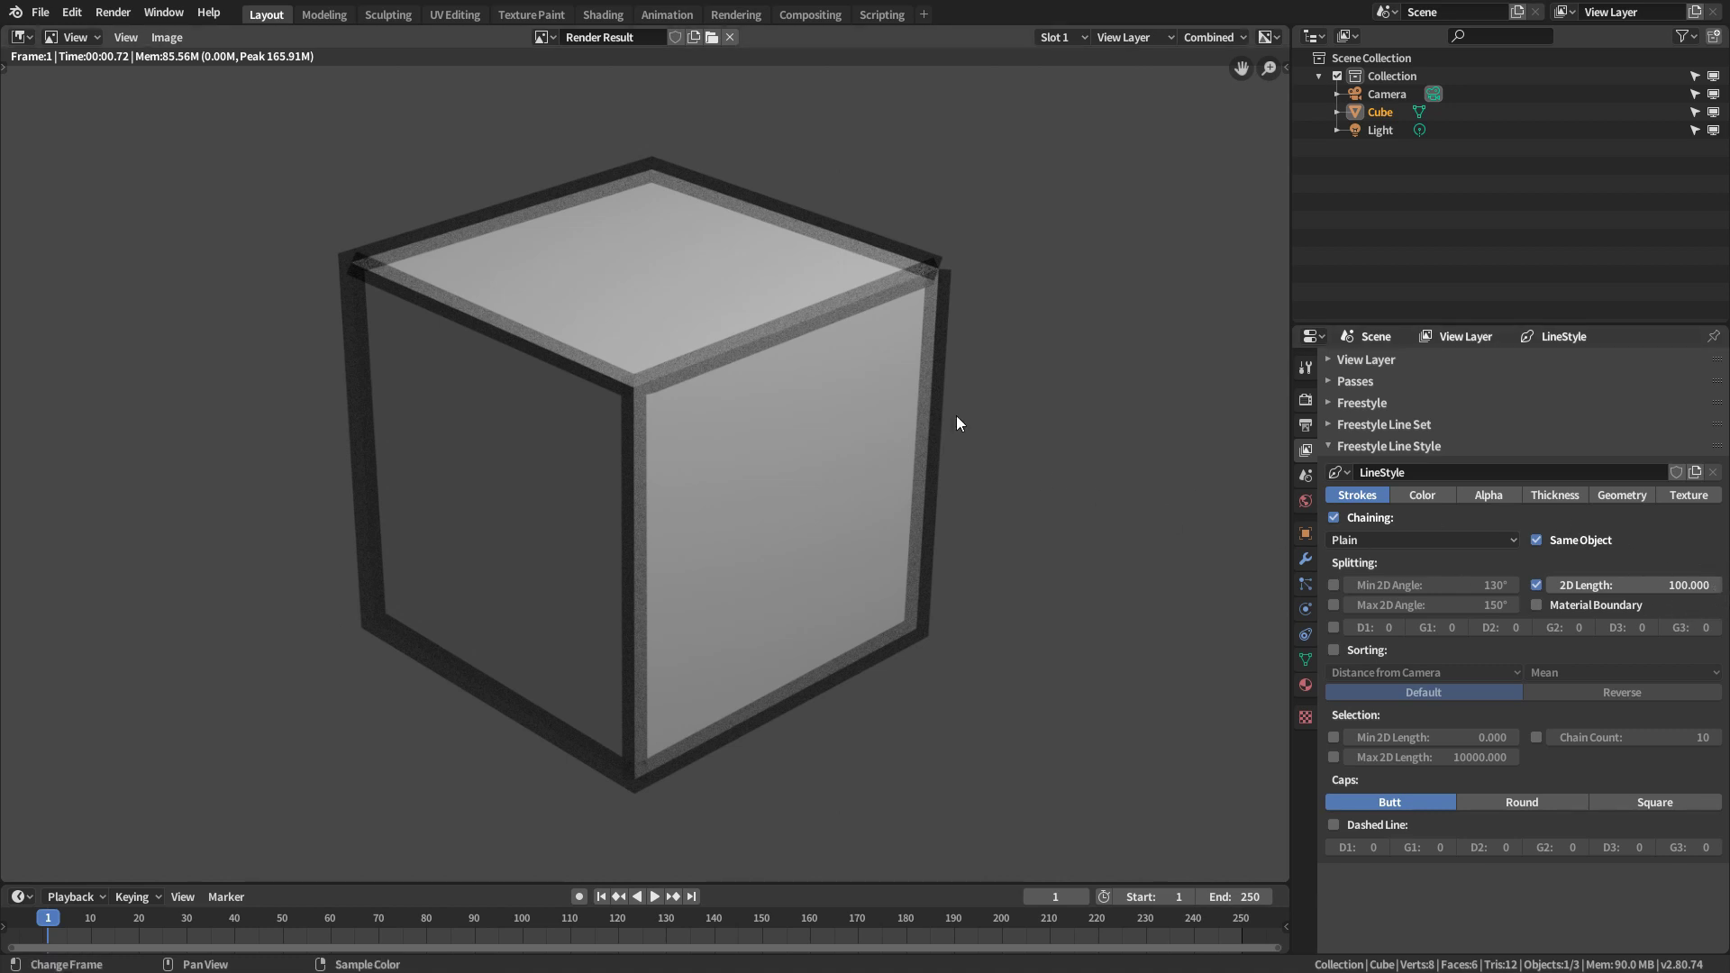
pyautogui.press('F12')
# - Render the cube with the line style's 2D Transform geometry modifier enabled, and undo enabling it and render again
pyautogui.click(1621, 495)
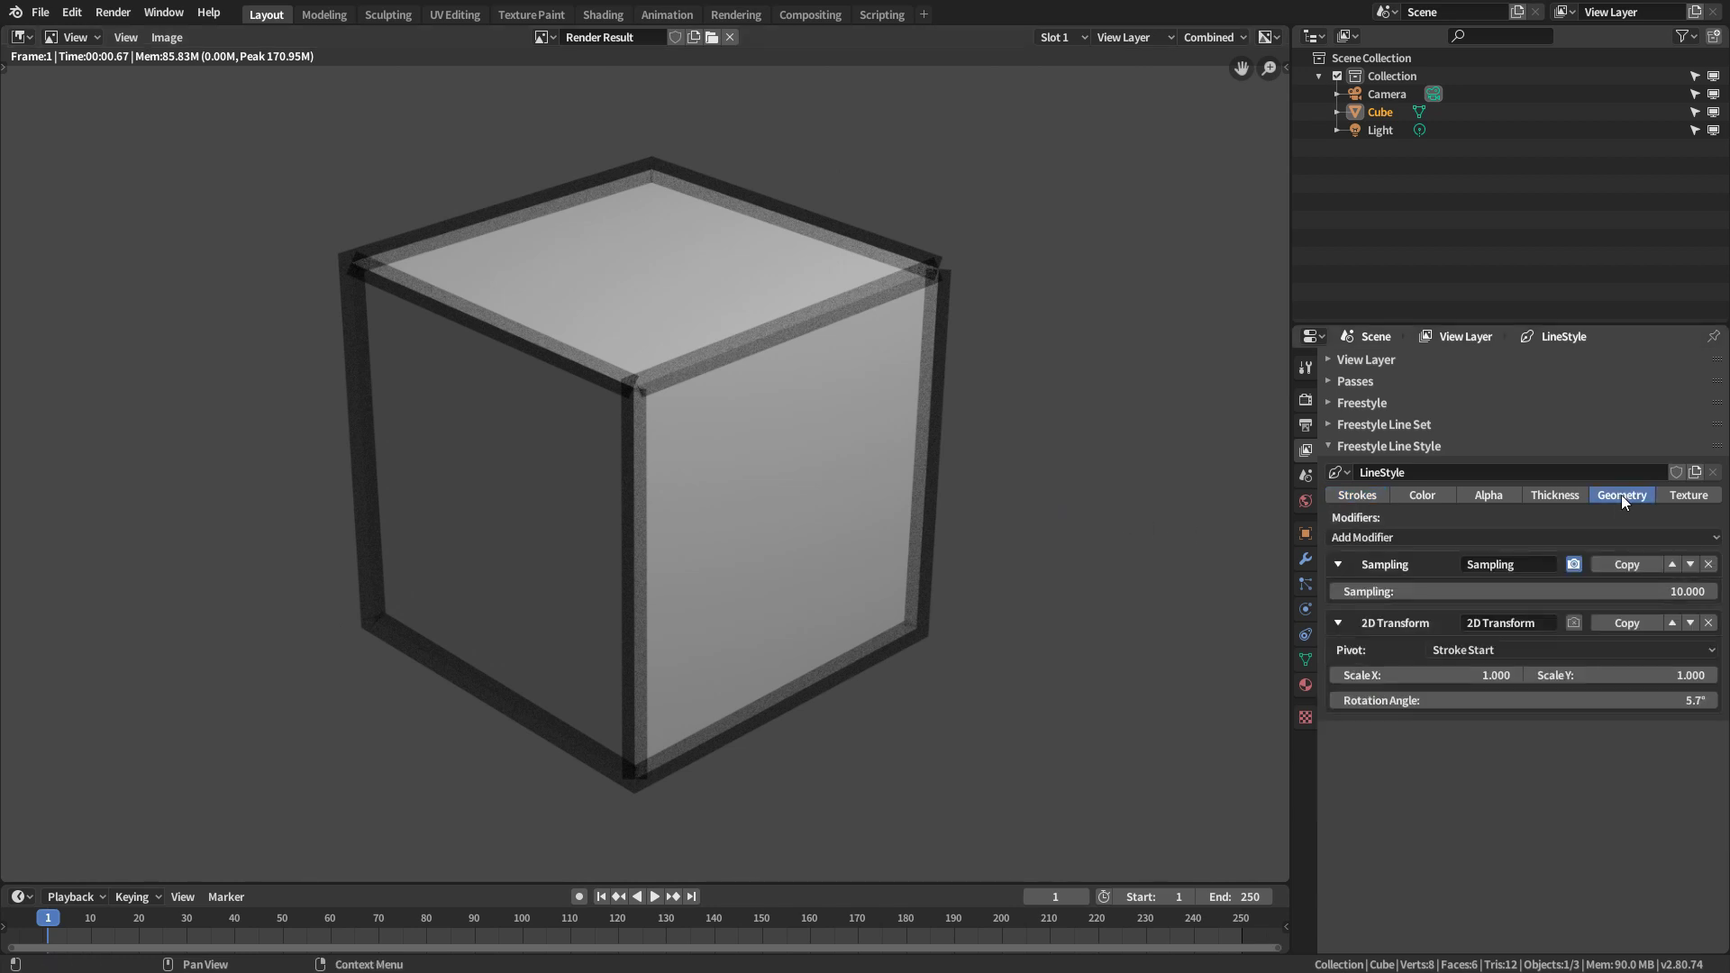
pyautogui.click(1574, 622)
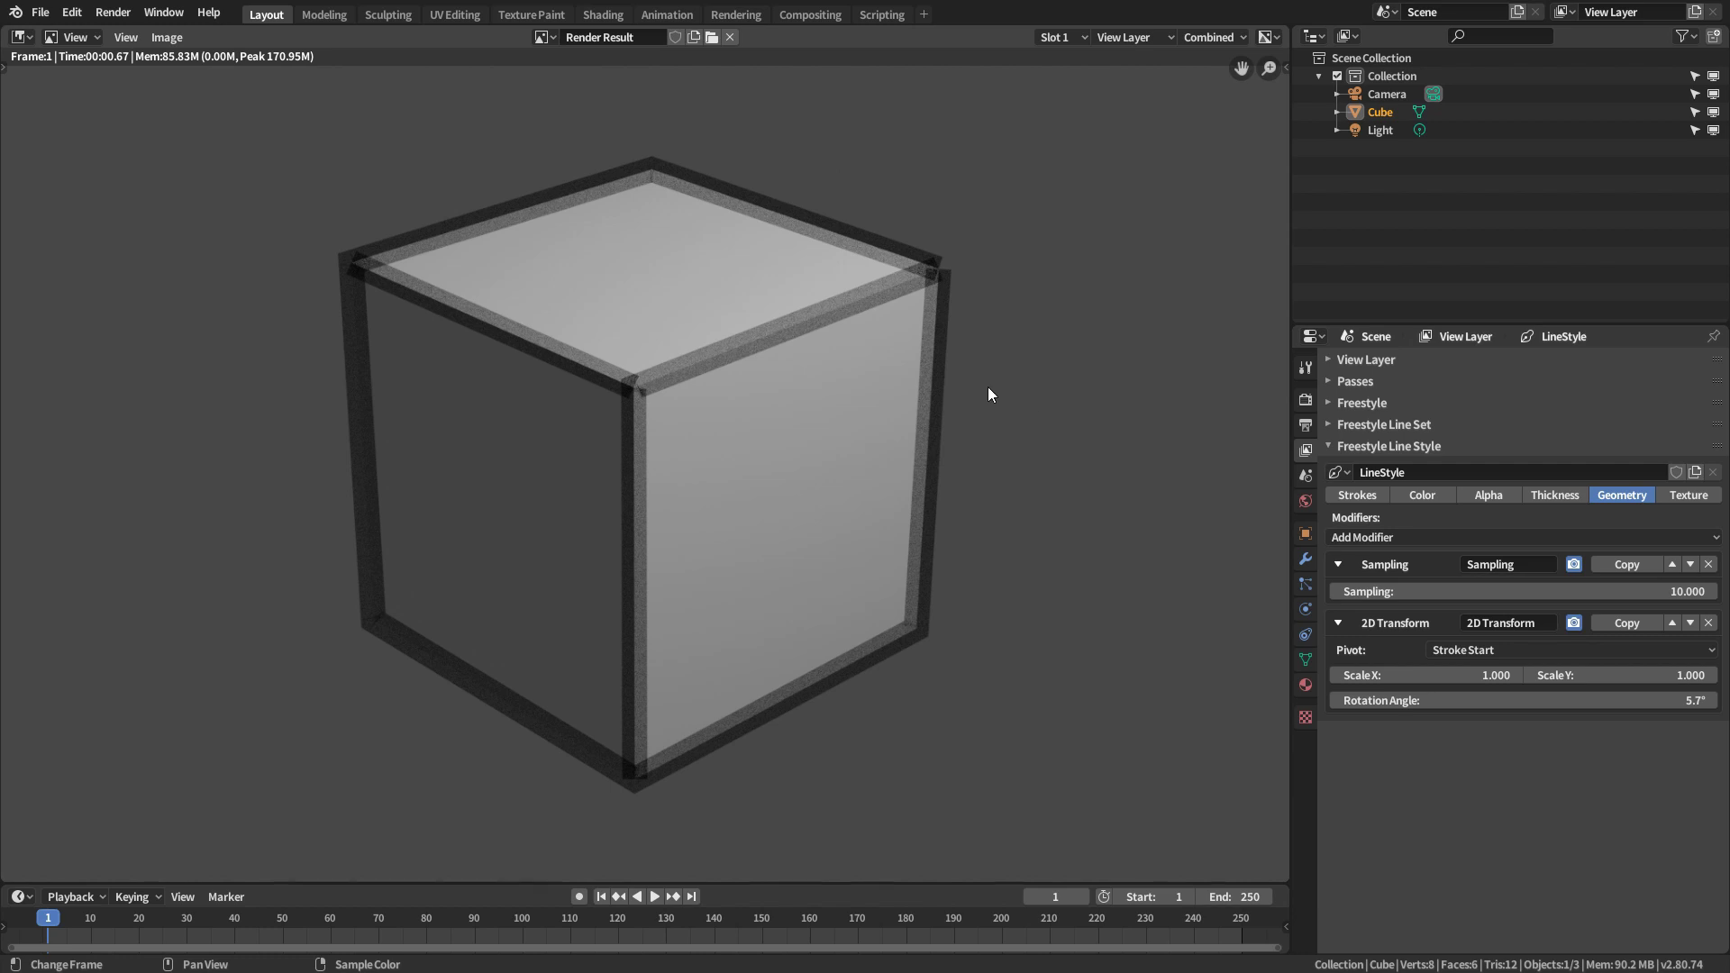
pyautogui.press('F12')
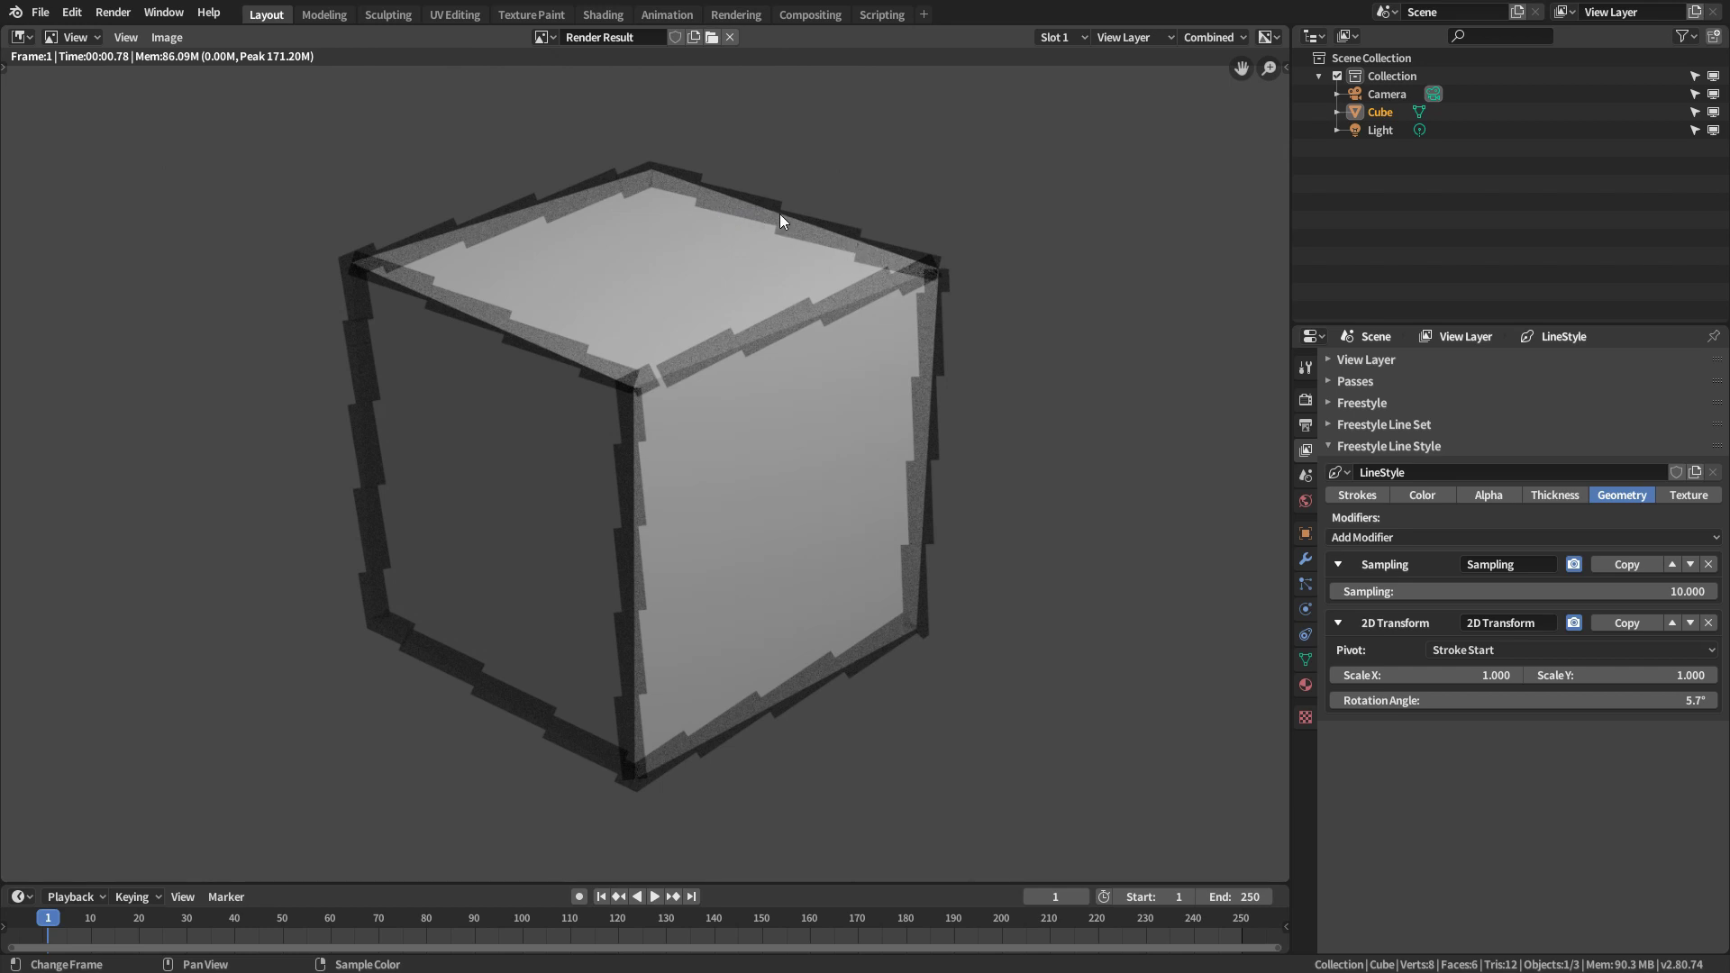
pyautogui.hotkey('ctrl', 'z')
pyautogui.press('F12')
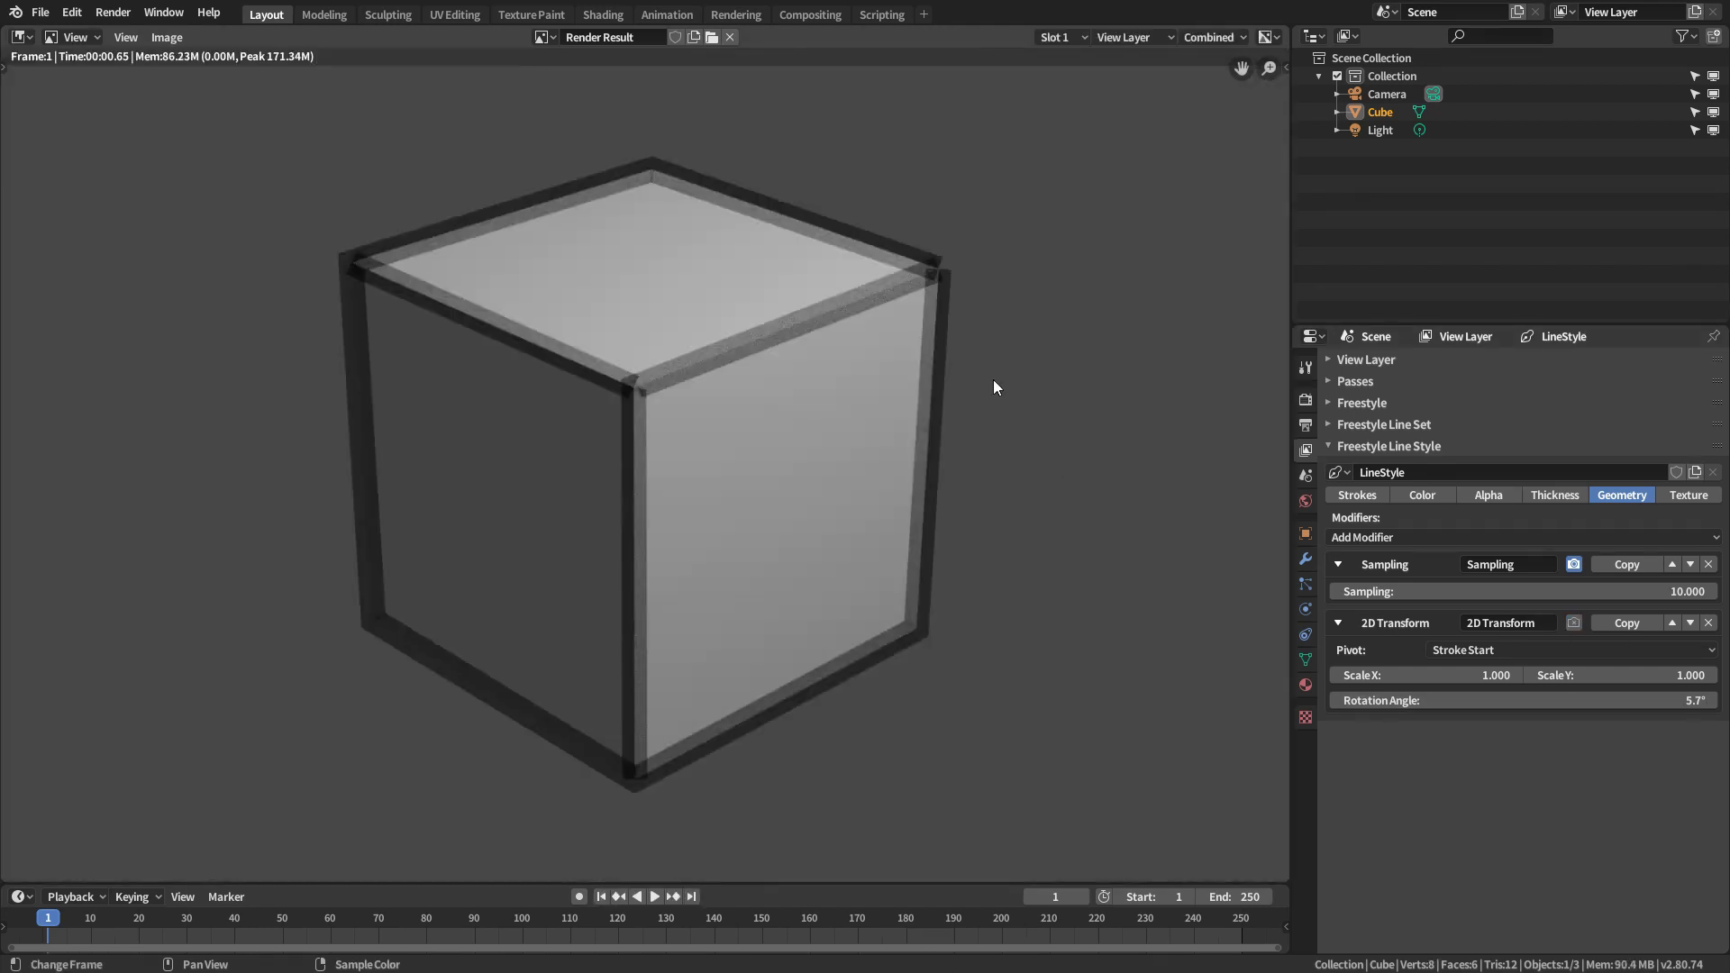
# - Set the 2D Length splitting to 200, render the cube with the 2D Transform modifier enabled, and switch both off
pyautogui.click(1351, 495)
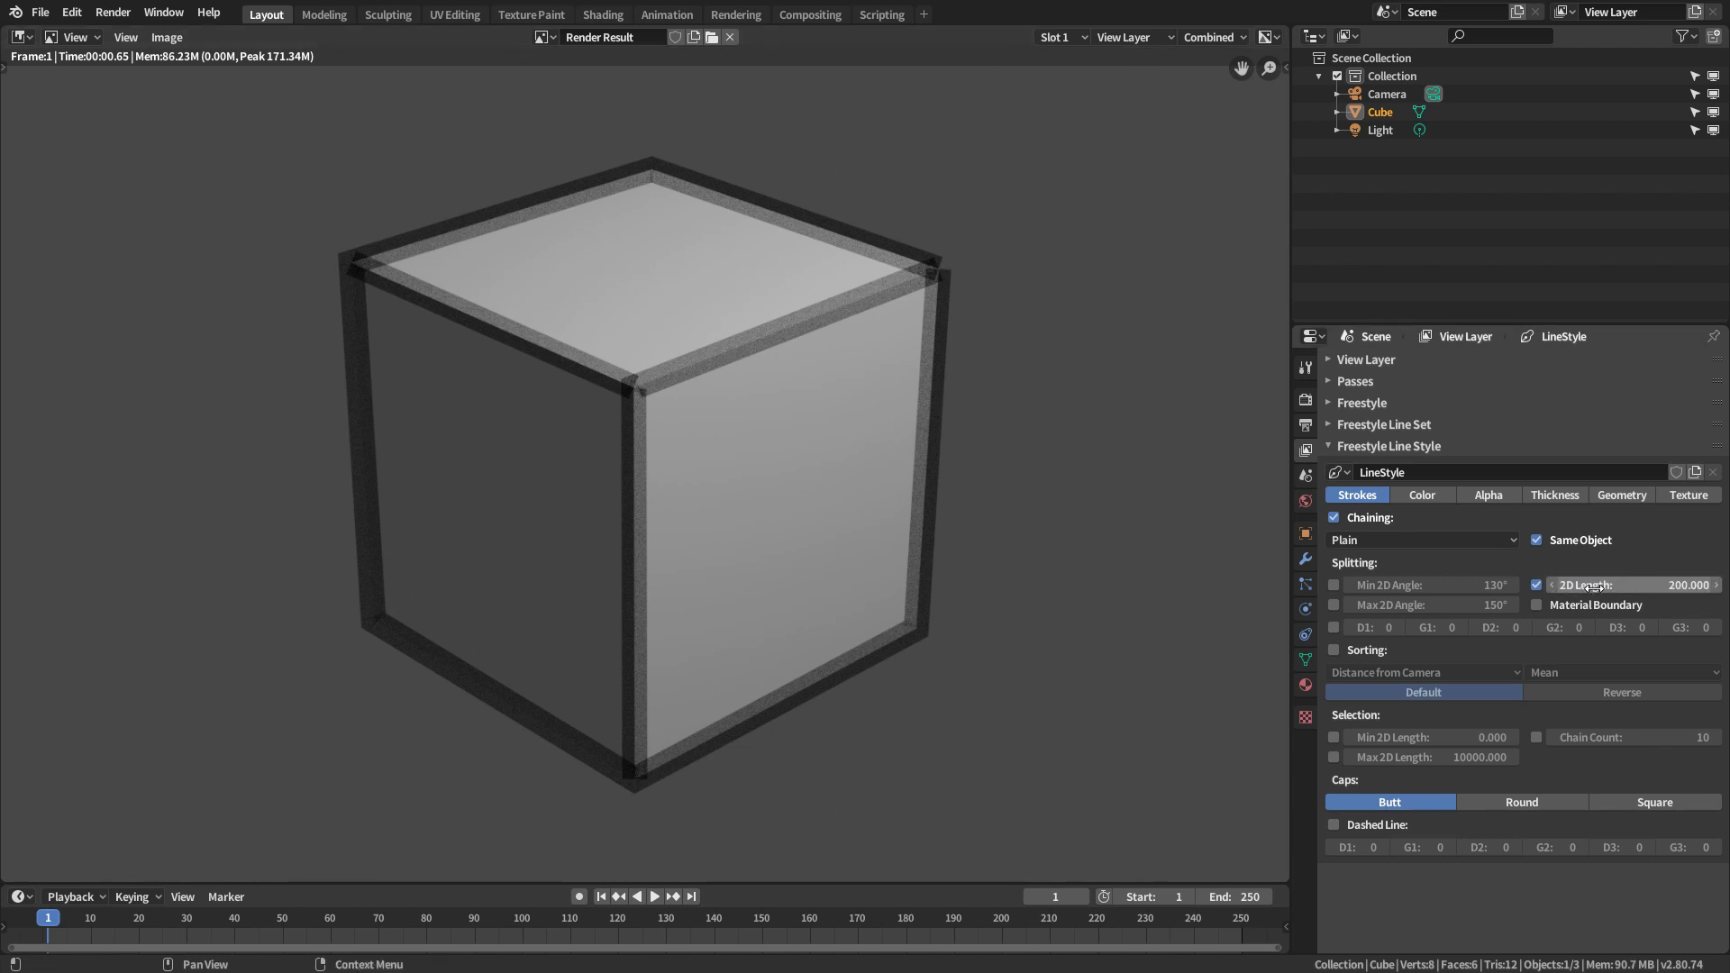
pyautogui.click(1622, 495)
pyautogui.press('F12')
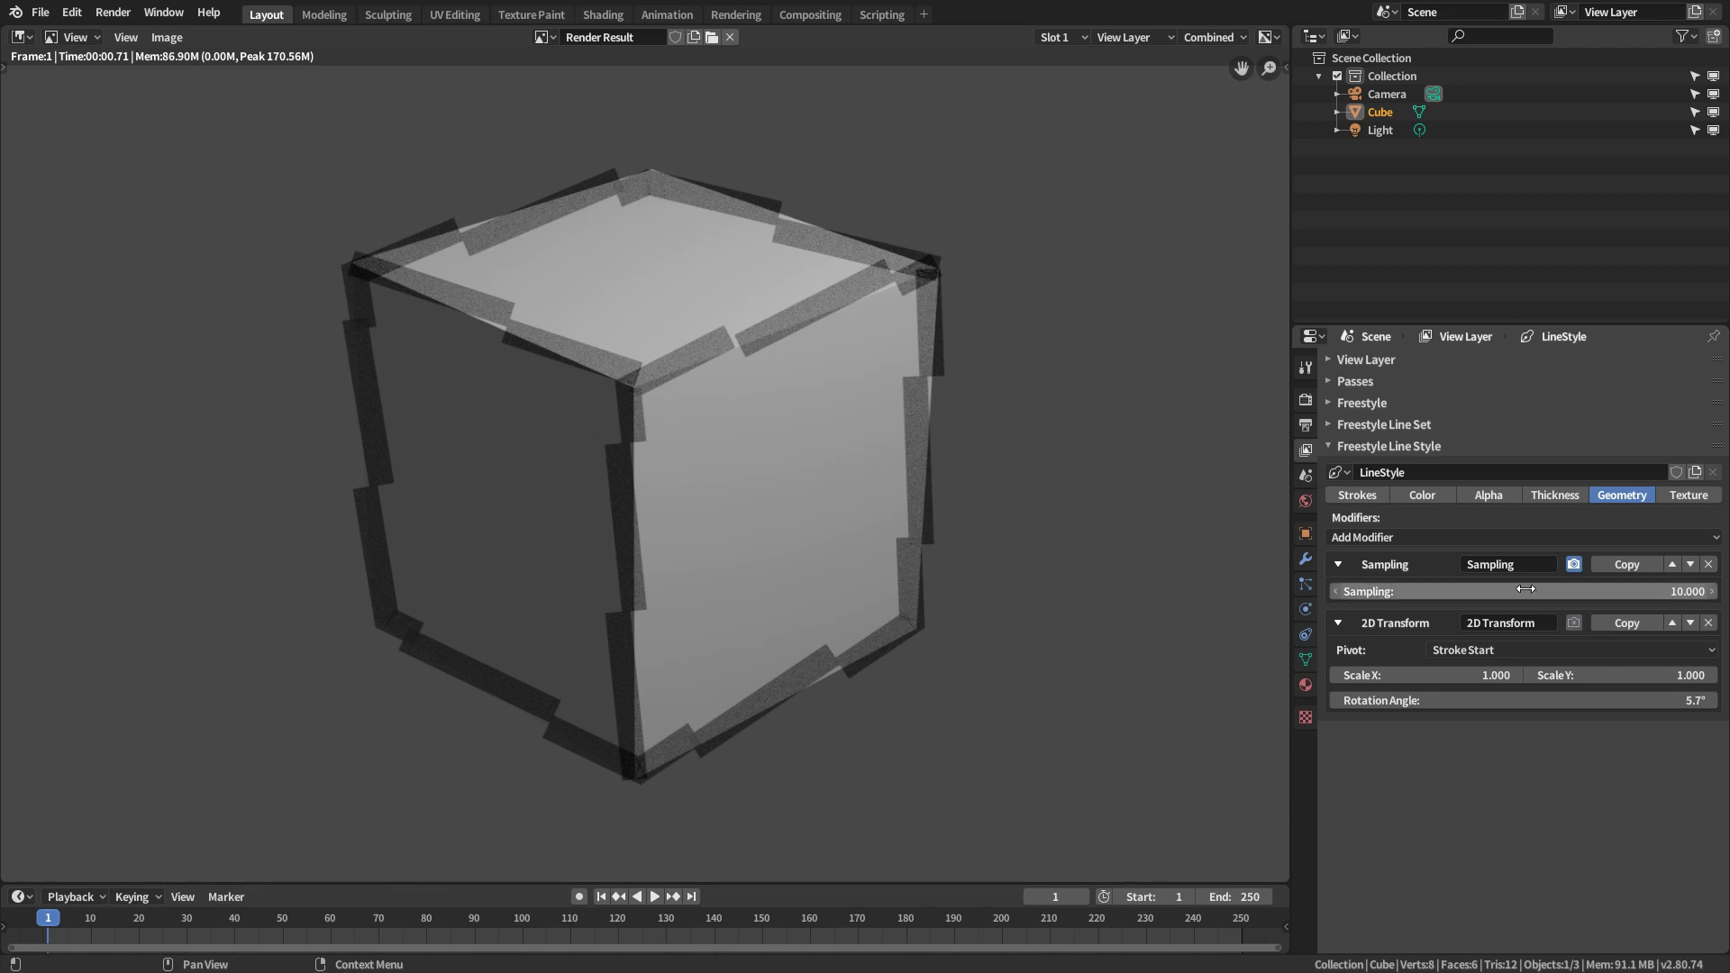
pyautogui.click(1365, 496)
pyautogui.click(1536, 585)
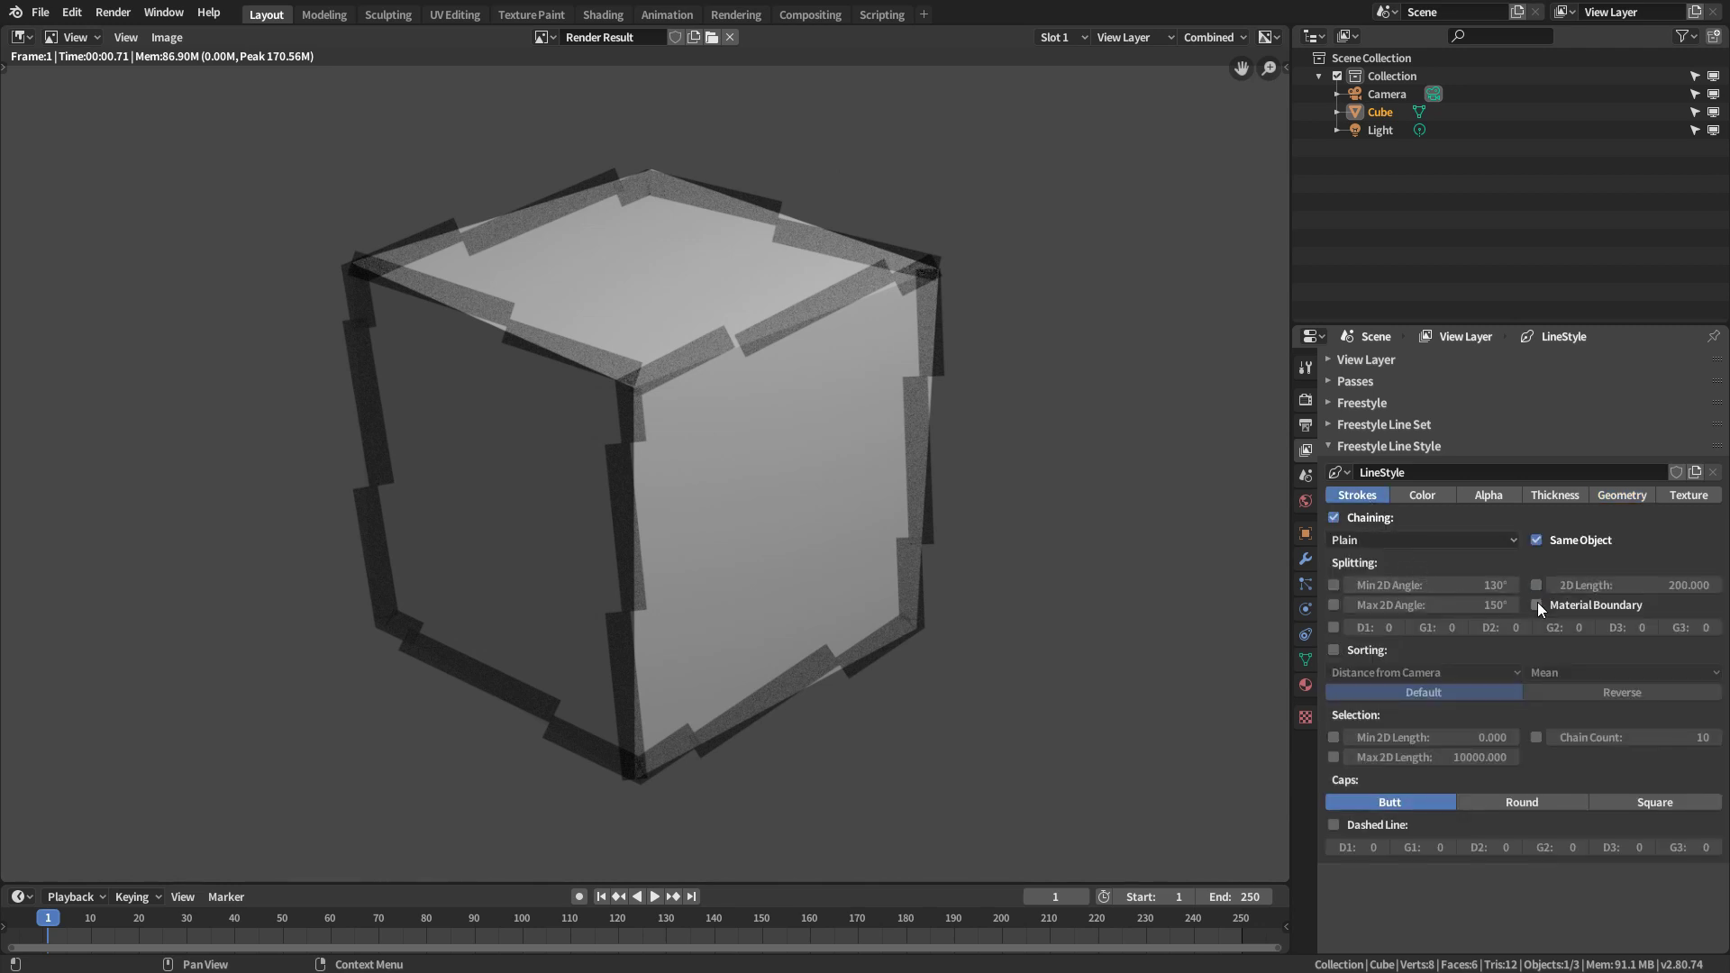
# - Leave the render, look through the camera, and select the cube's right-hand front face in Edit Mode
pyautogui.press('Escape')
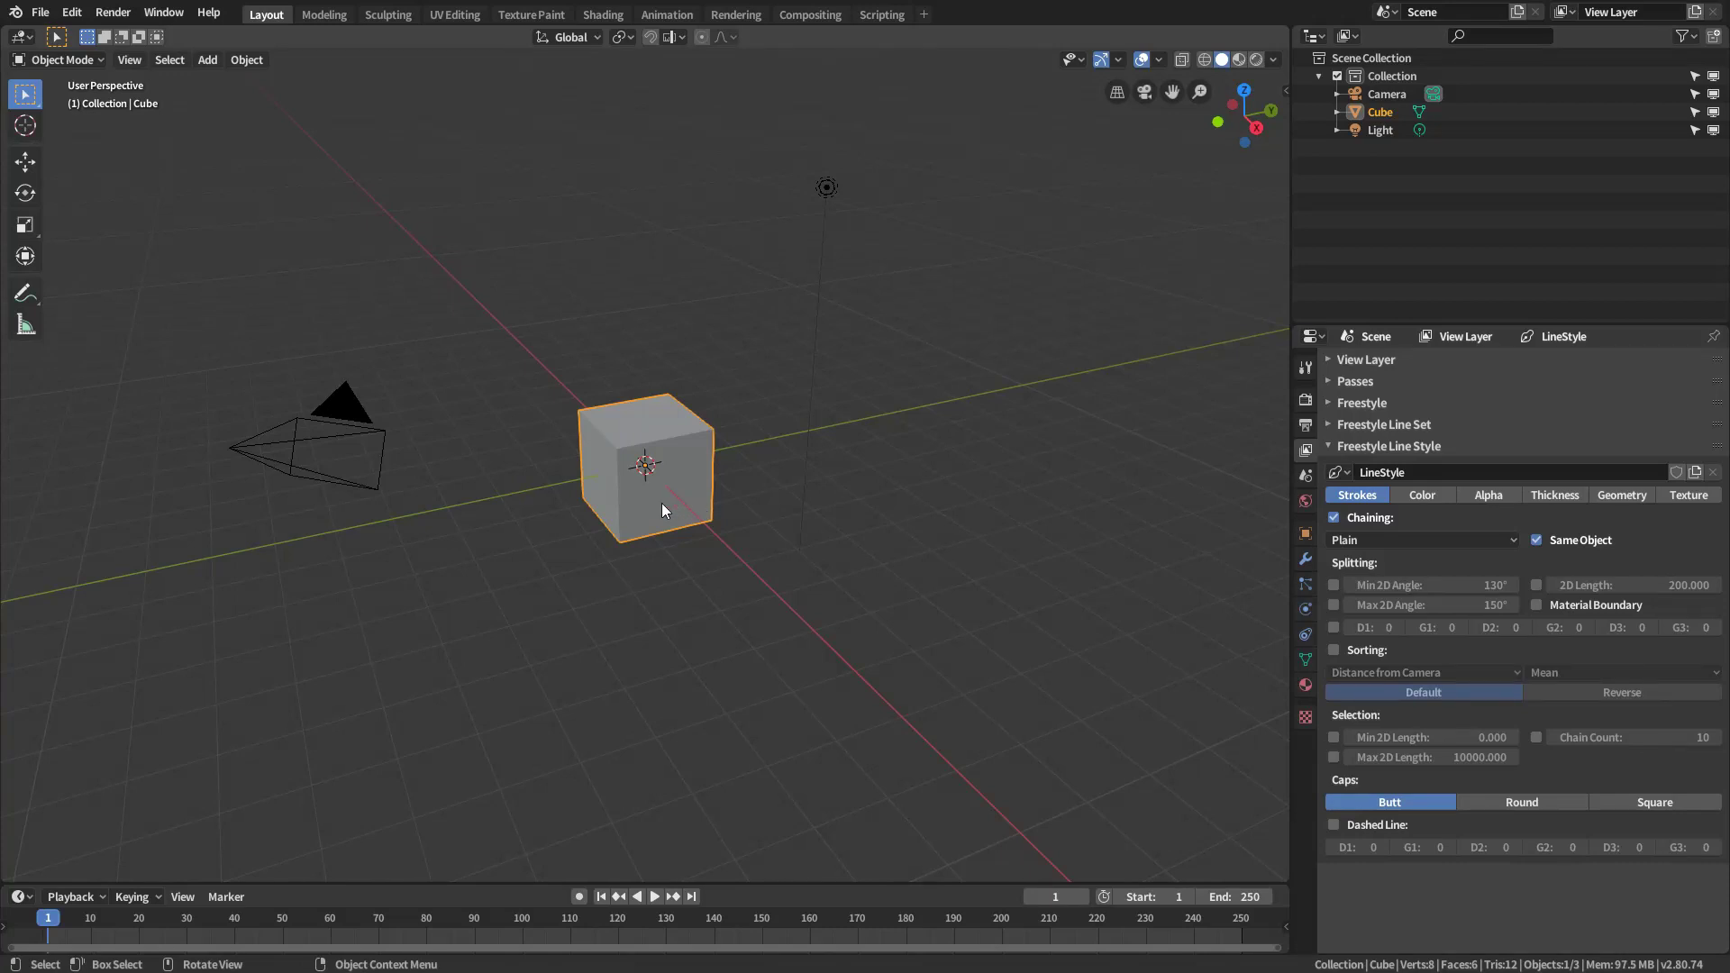
pyautogui.press('KP_0')
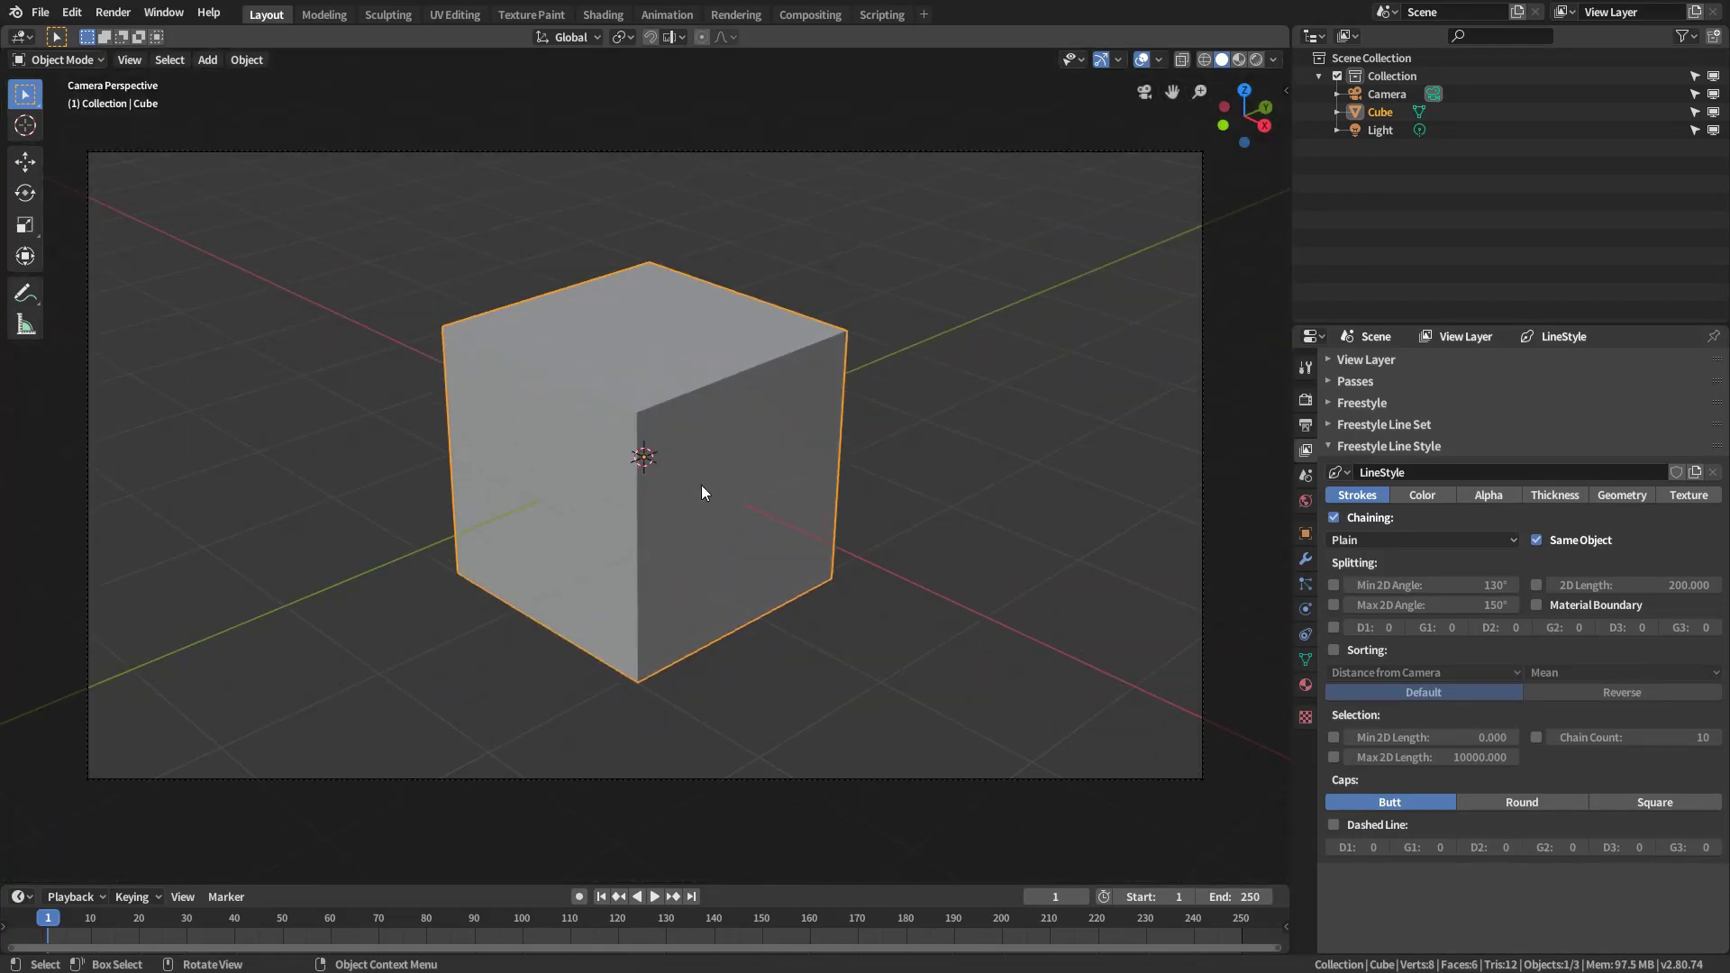
pyautogui.press('Tab')
pyautogui.press('3')
pyautogui.click(726, 483)
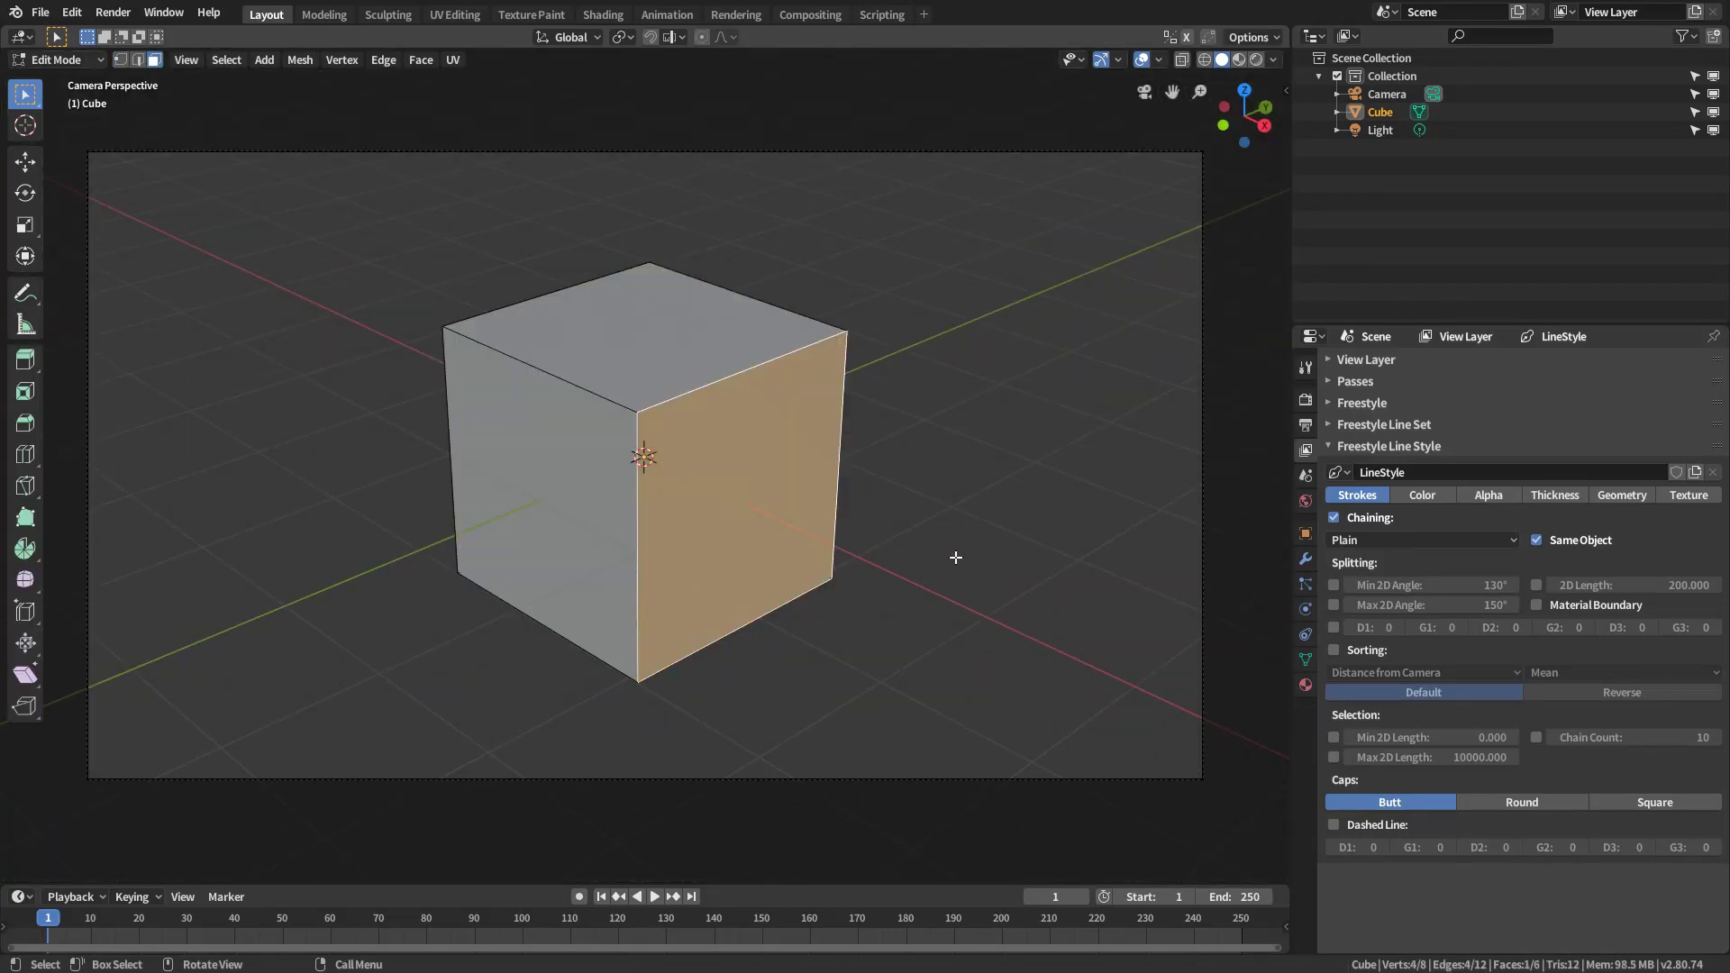
# - Add a second material slot with a new material in a red base color and assign it to the selected face
pyautogui.click(1306, 685)
pyautogui.click(1714, 364)
pyautogui.click(1566, 475)
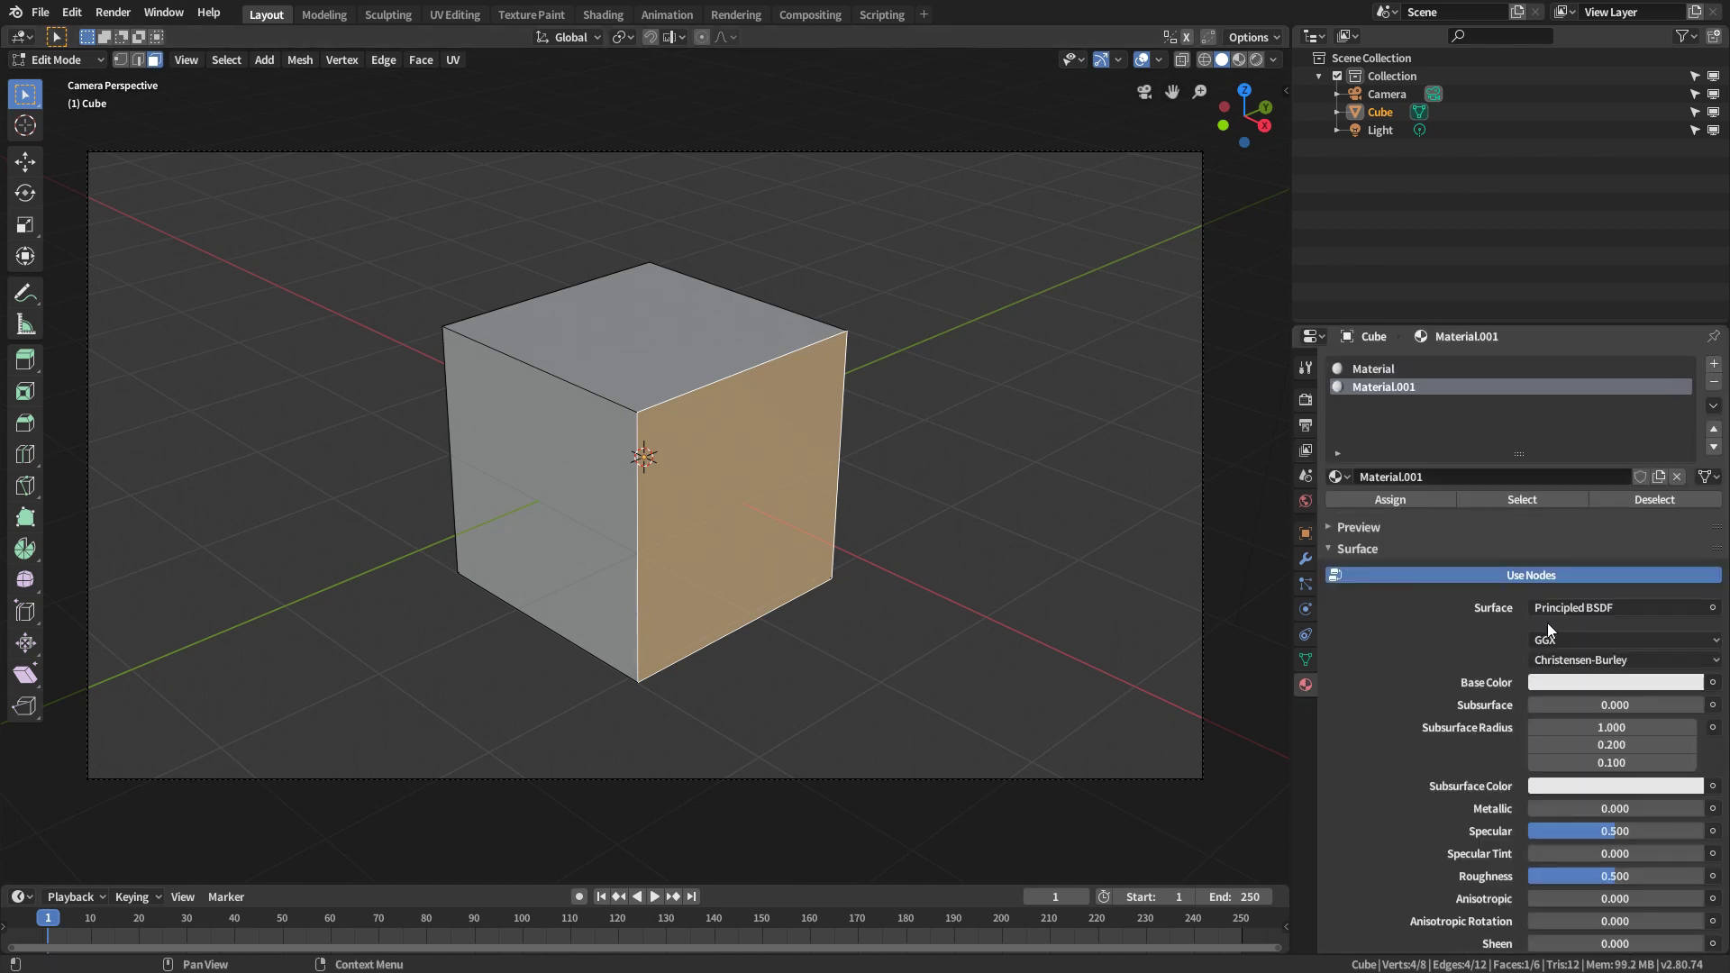
pyautogui.click(1615, 682)
pyautogui.click(1672, 528)
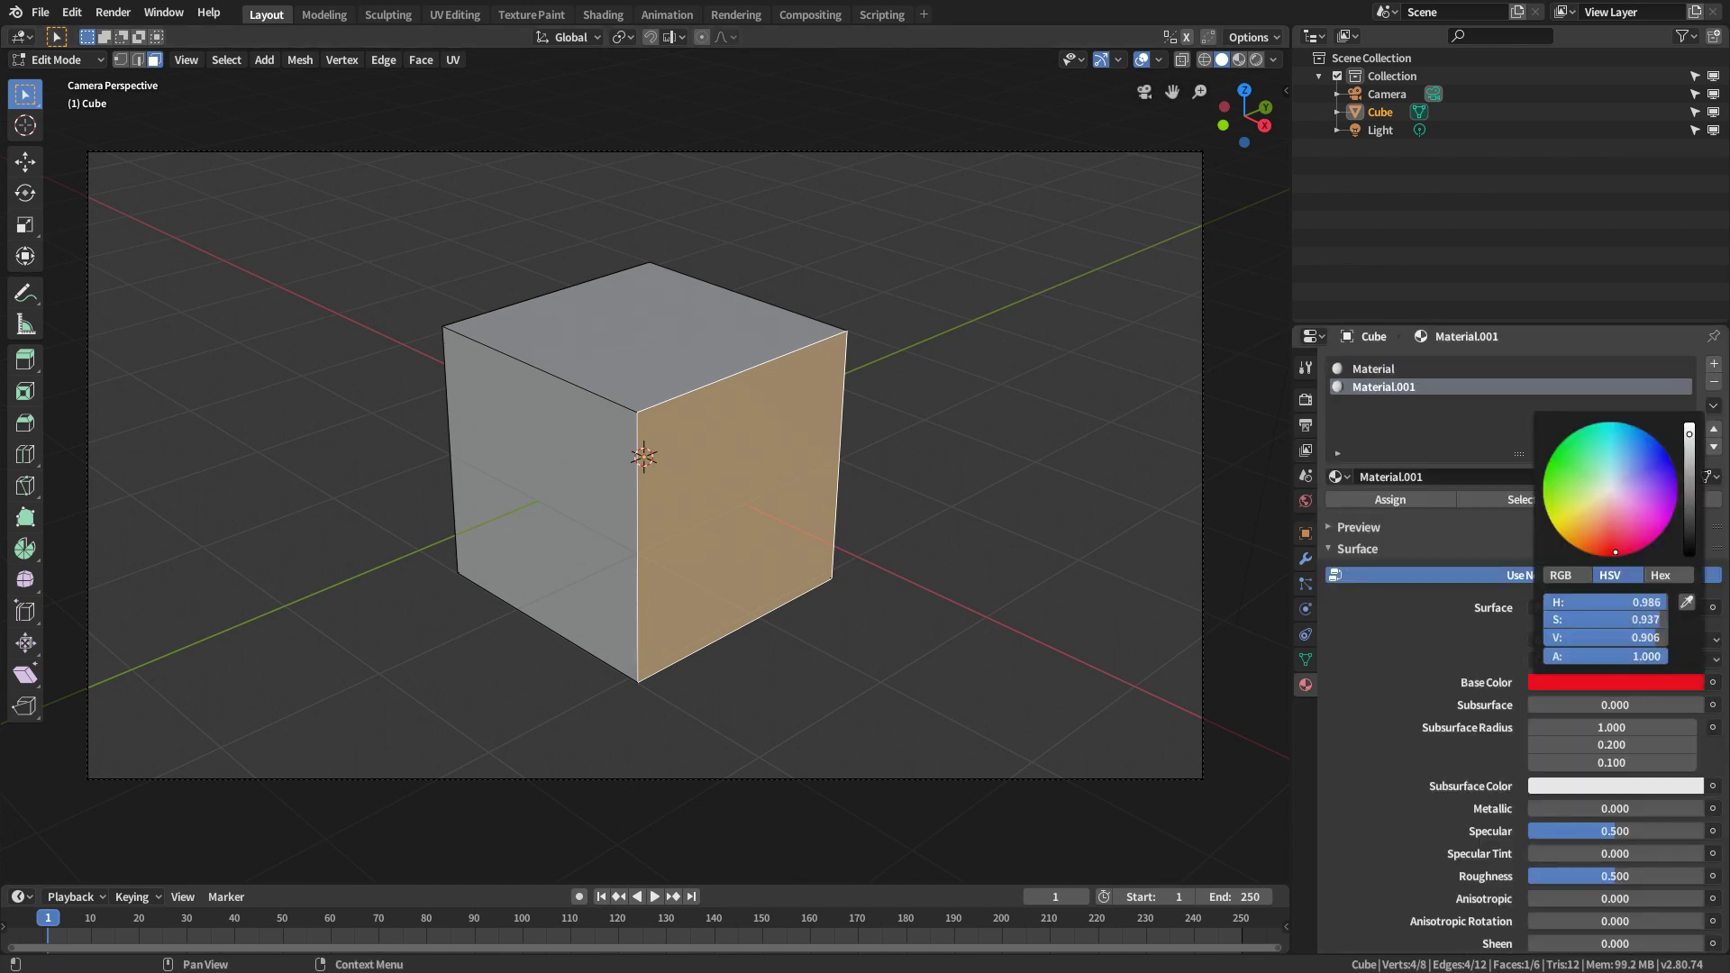
pyautogui.click(1429, 501)
# - Enable stroke splitting by Material Boundary in the line style and render the cube
pyautogui.click(1306, 450)
pyautogui.press('F12')
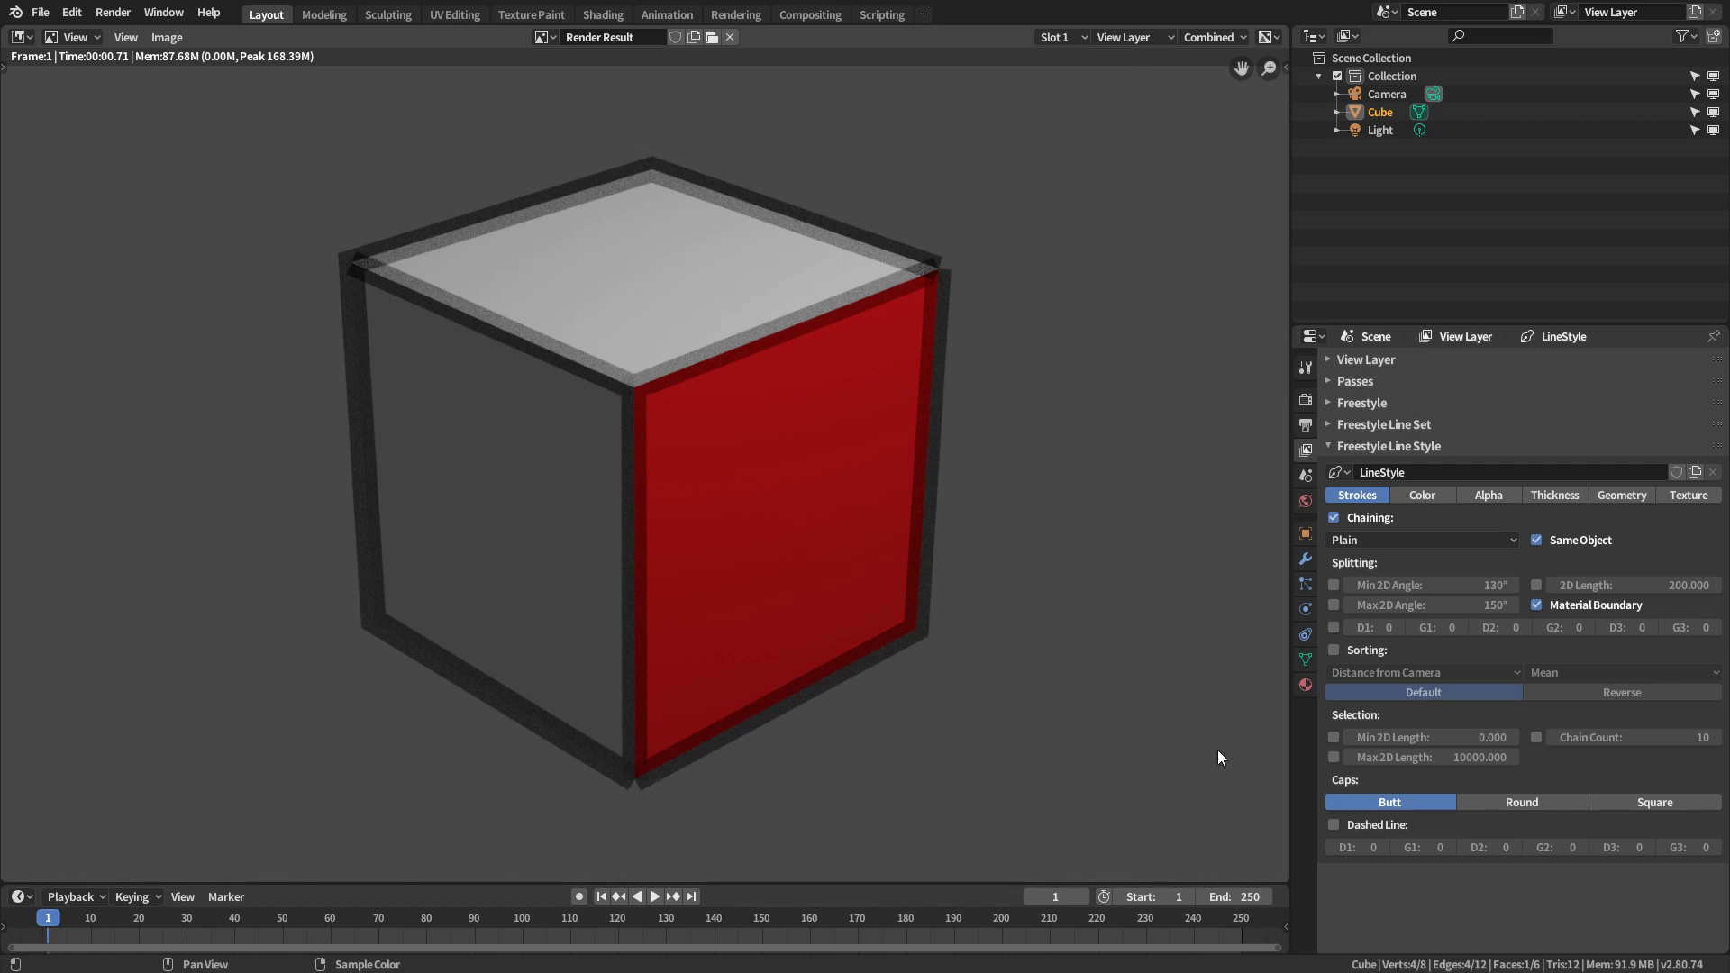
# - Leave Edit Mode, remove the cube's red material slot, and render the cube again
pyautogui.click(1305, 685)
pyautogui.click(1715, 388)
pyautogui.click(1717, 390)
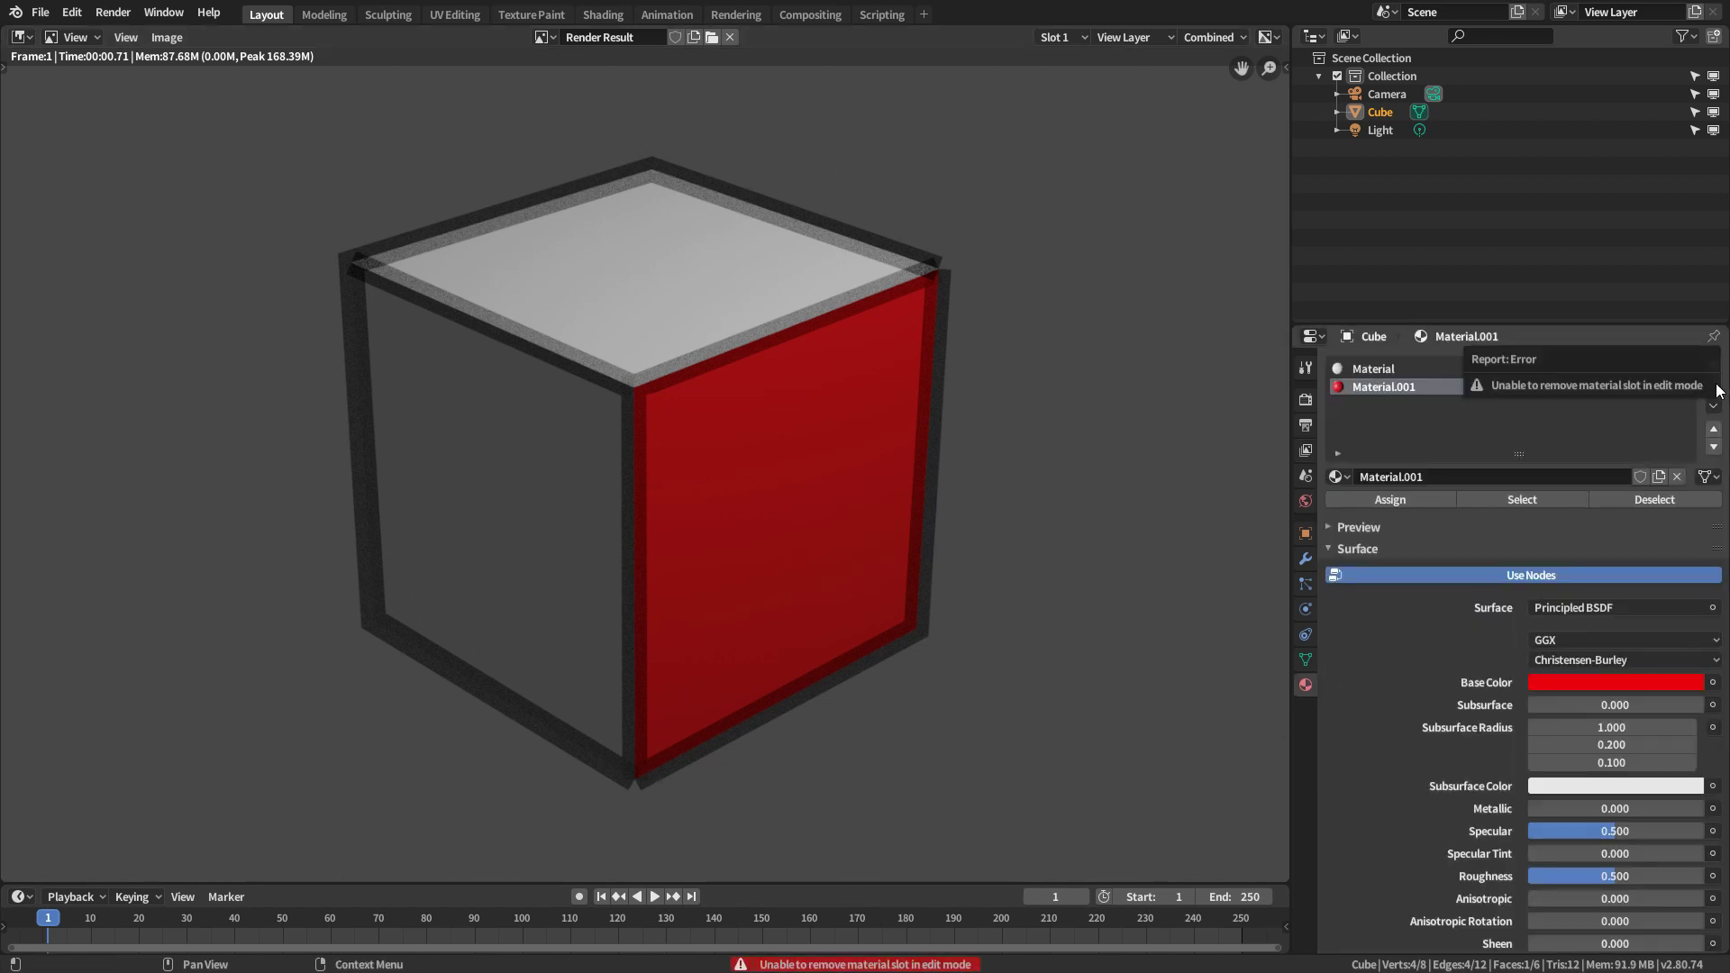
pyautogui.press('Escape')
pyautogui.press('Tab')
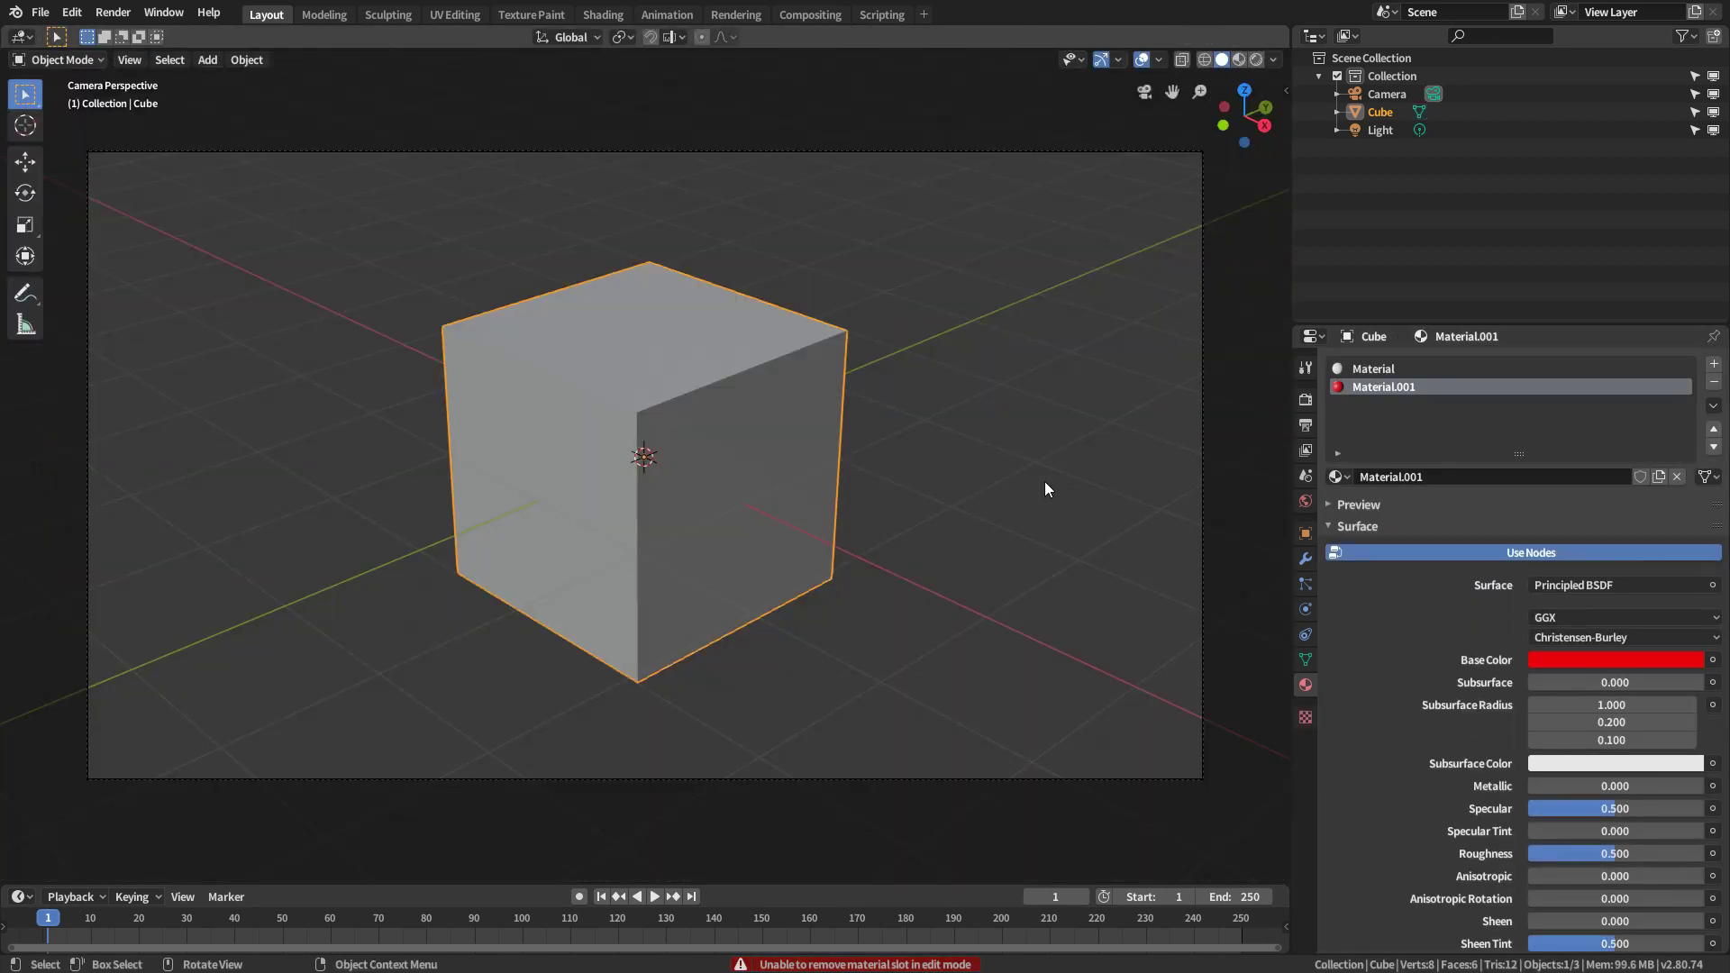
pyautogui.click(1715, 382)
pyautogui.click(1305, 450)
pyautogui.press('F12')
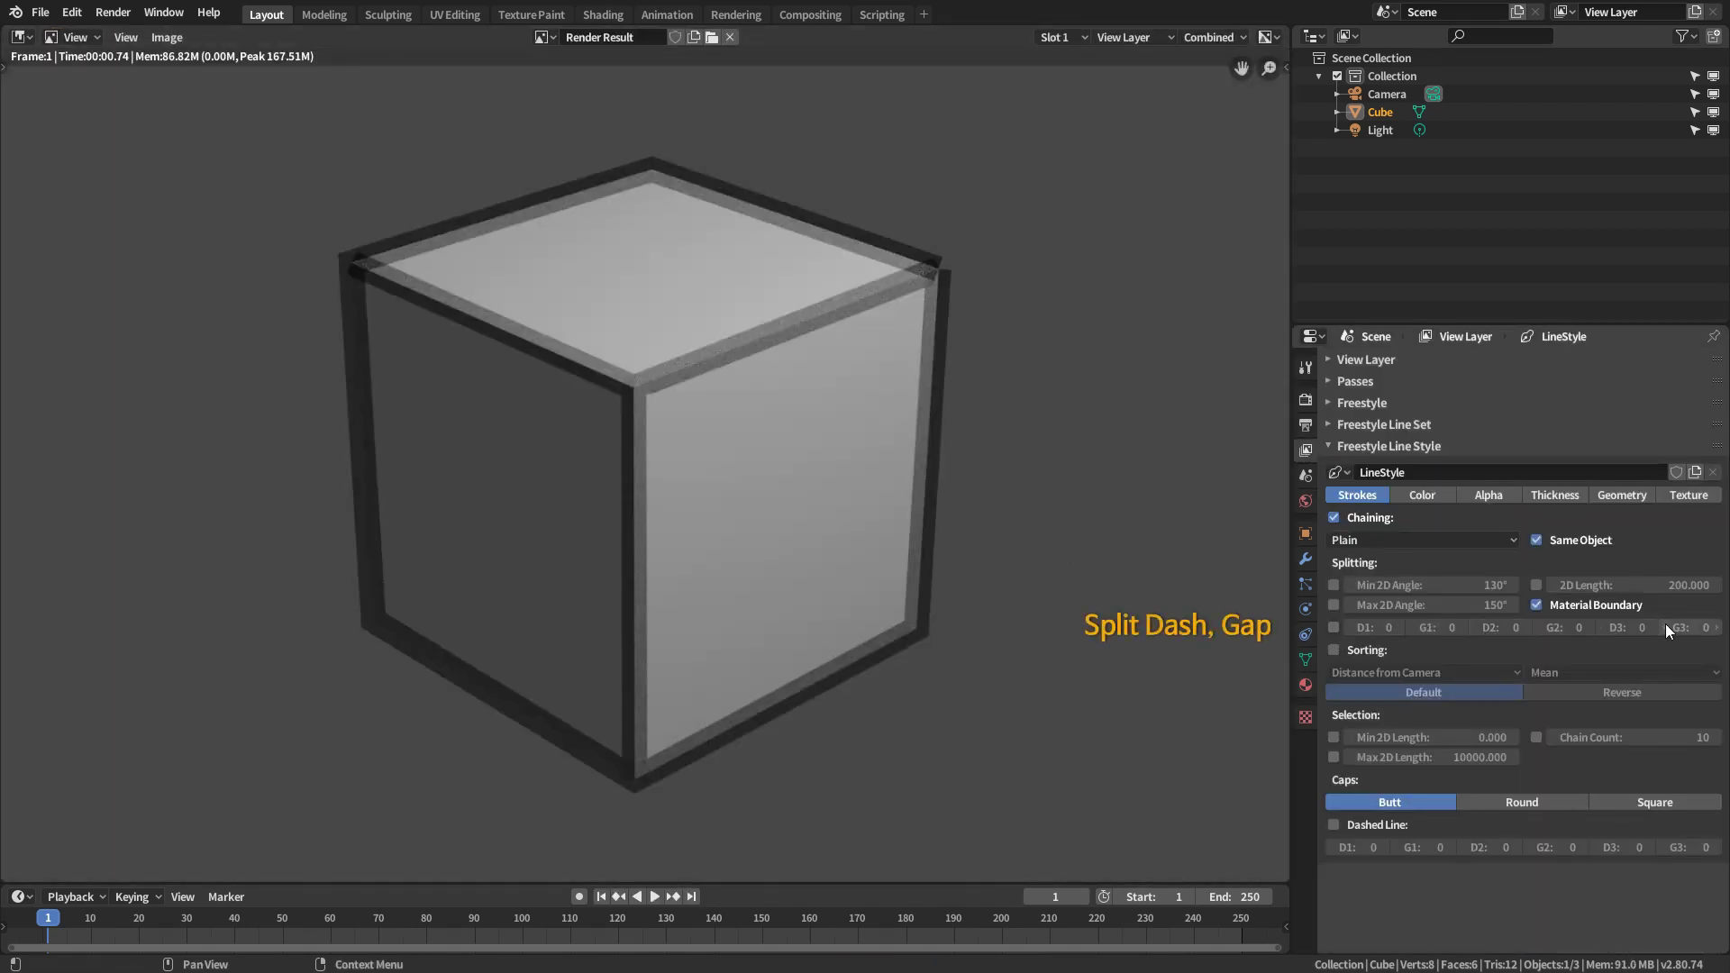
# - Enable the dash and gap splitting pattern with D1 30 and G1 30, and render the cube
pyautogui.click(1334, 628)
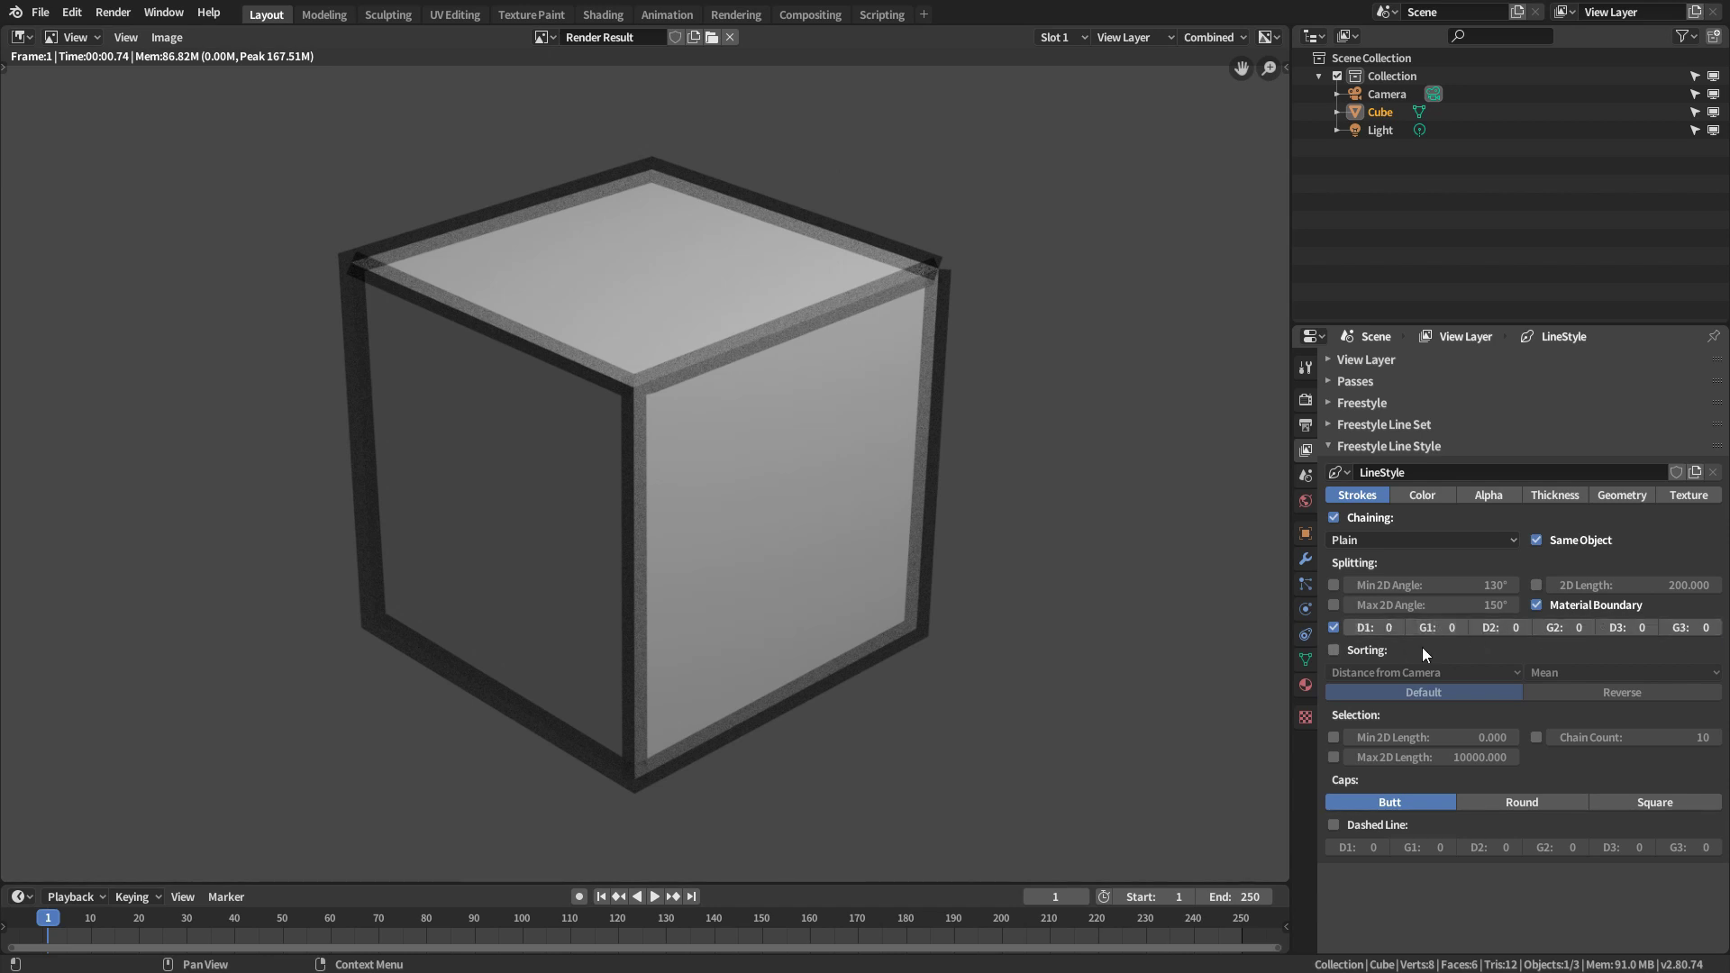
pyautogui.click(1383, 628)
pyautogui.write('30')
pyautogui.press('Return')
pyautogui.click(1451, 629)
pyautogui.write('30')
pyautogui.press('F12')
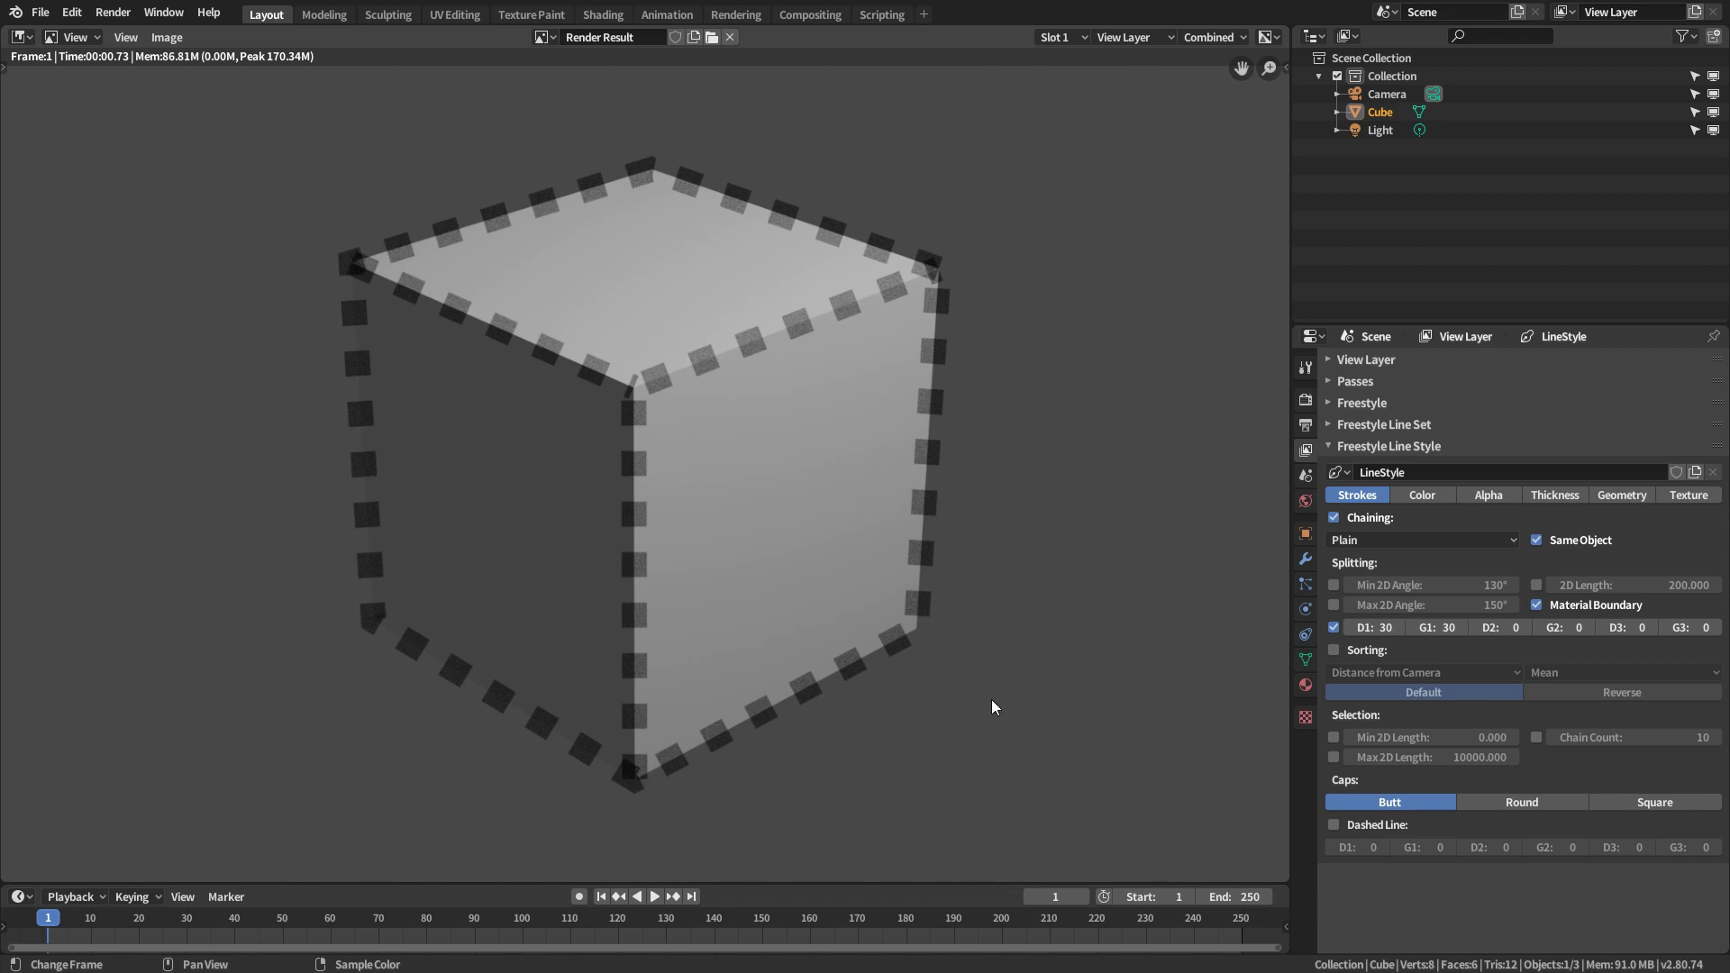
# - Set the base line thickness to 10 and the alpha transparency to 1, render the cube, and return to the stroke settings
pyautogui.click(1555, 495)
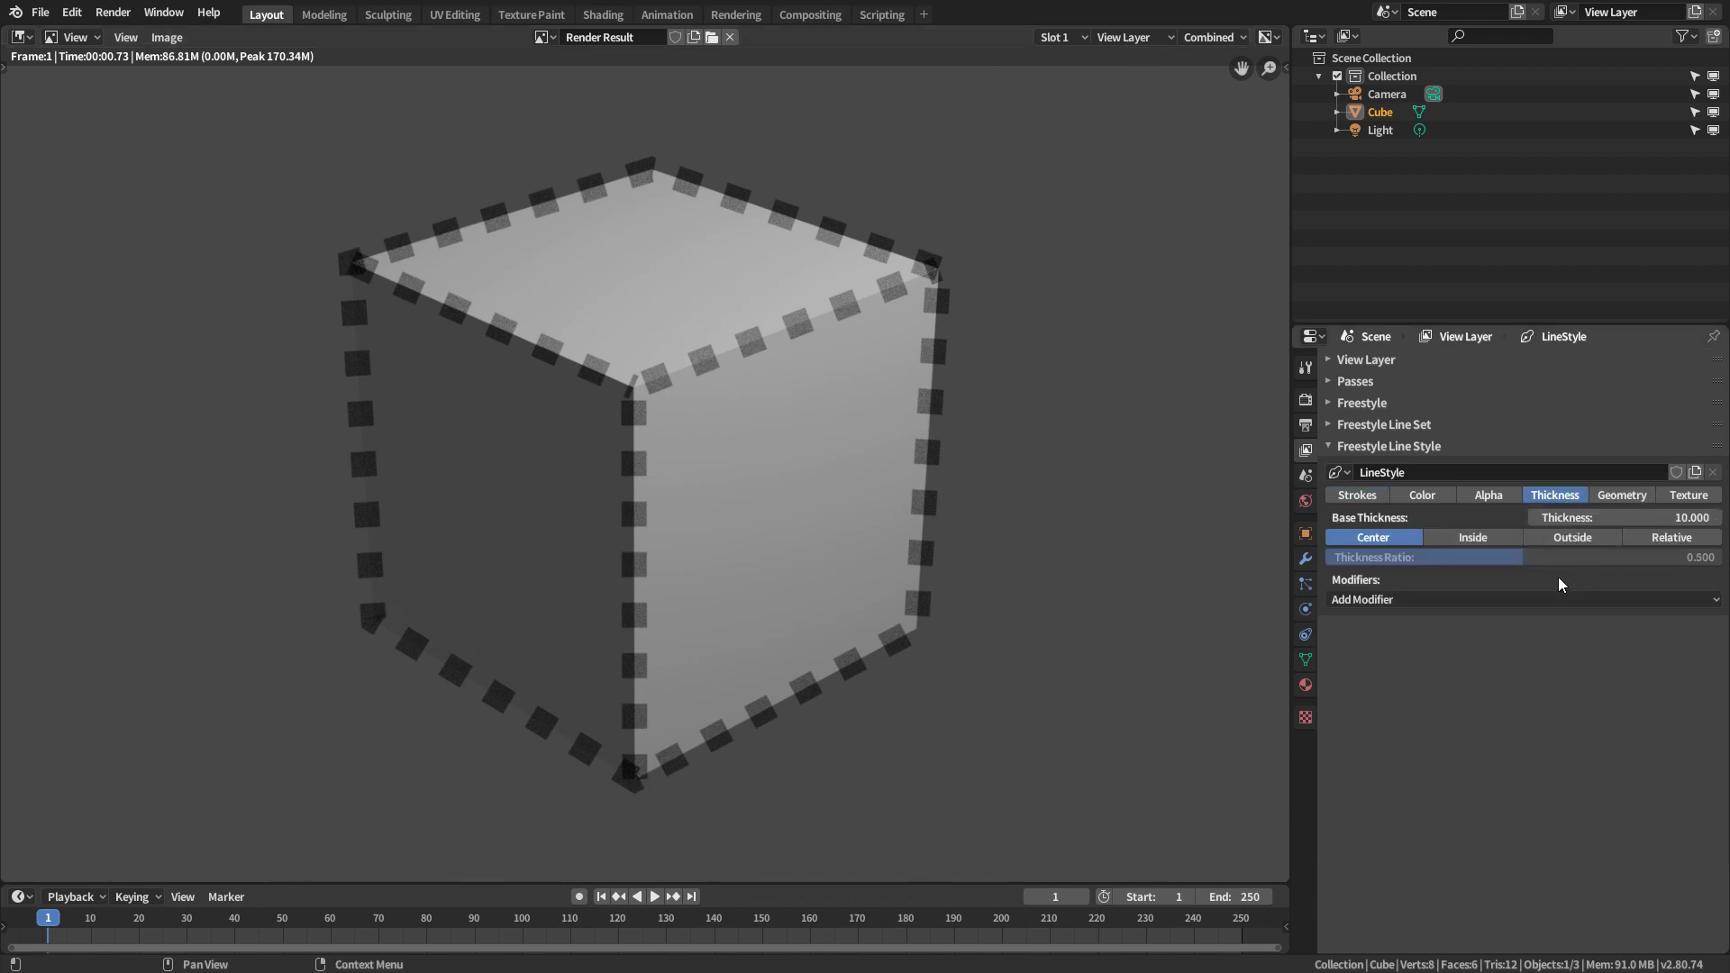
pyautogui.click(1489, 496)
pyautogui.press('F12')
pyautogui.click(1357, 496)
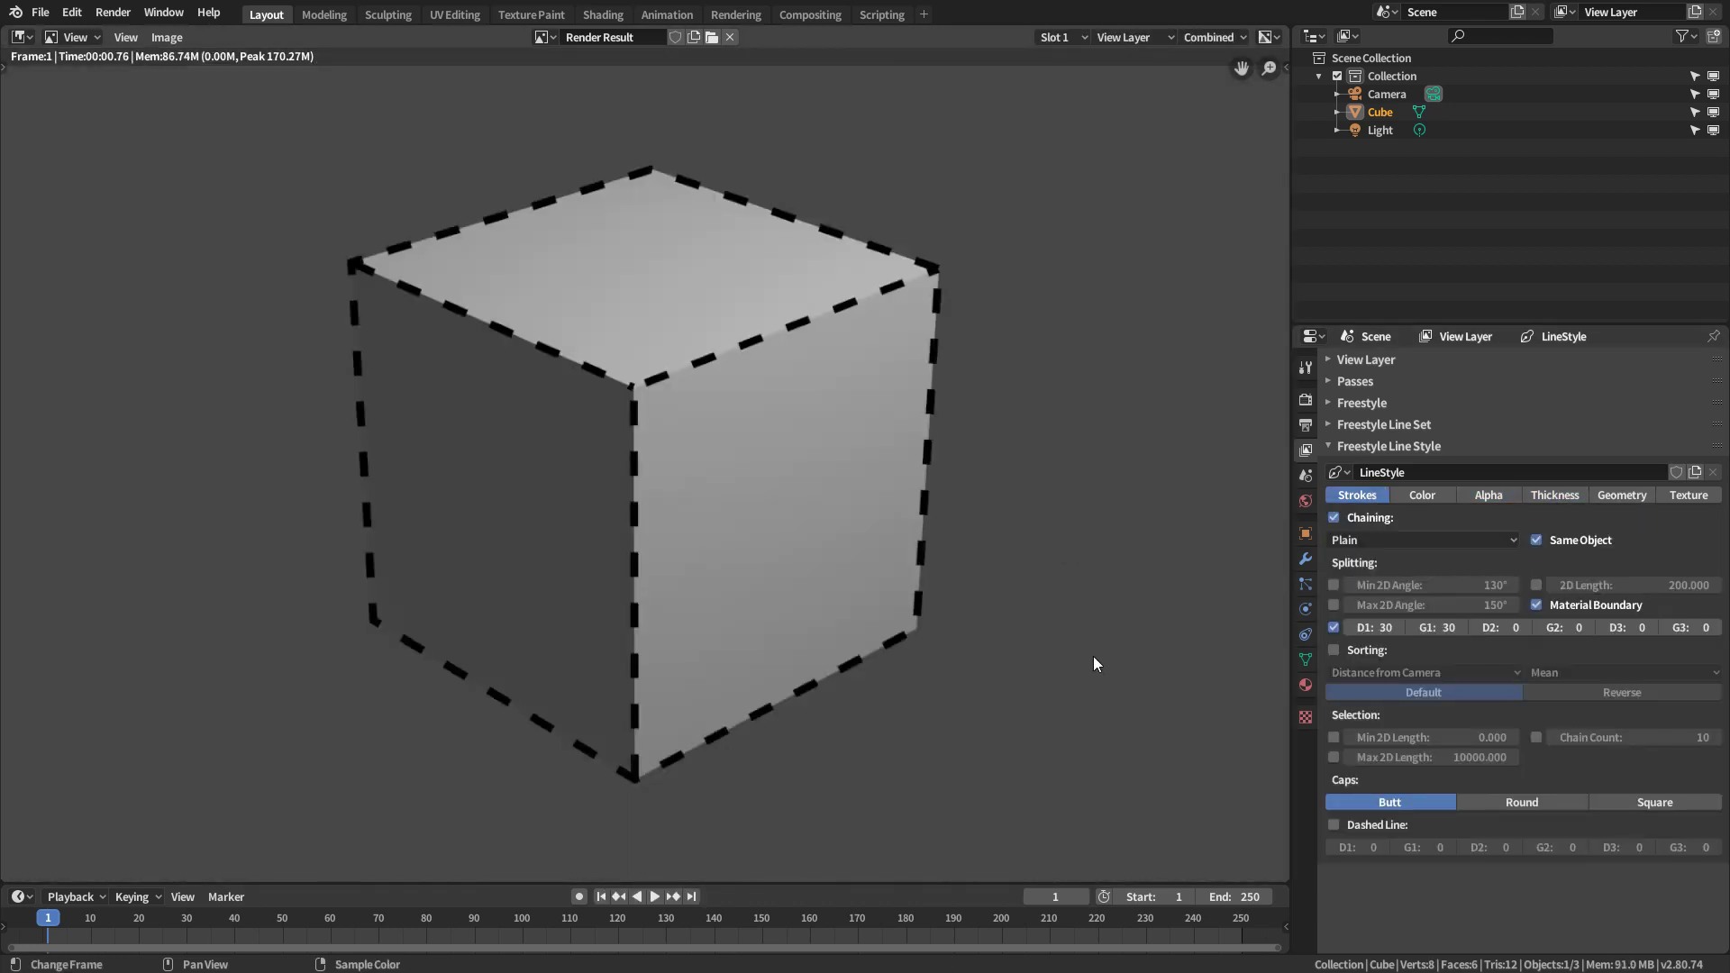
# - Set the splitting pattern to D1 10 and G1 10 and render the cube
pyautogui.click(1388, 630)
pyautogui.write('10')
pyautogui.press('Tab')
pyautogui.write('10')
pyautogui.press('Return')
pyautogui.press('F12')
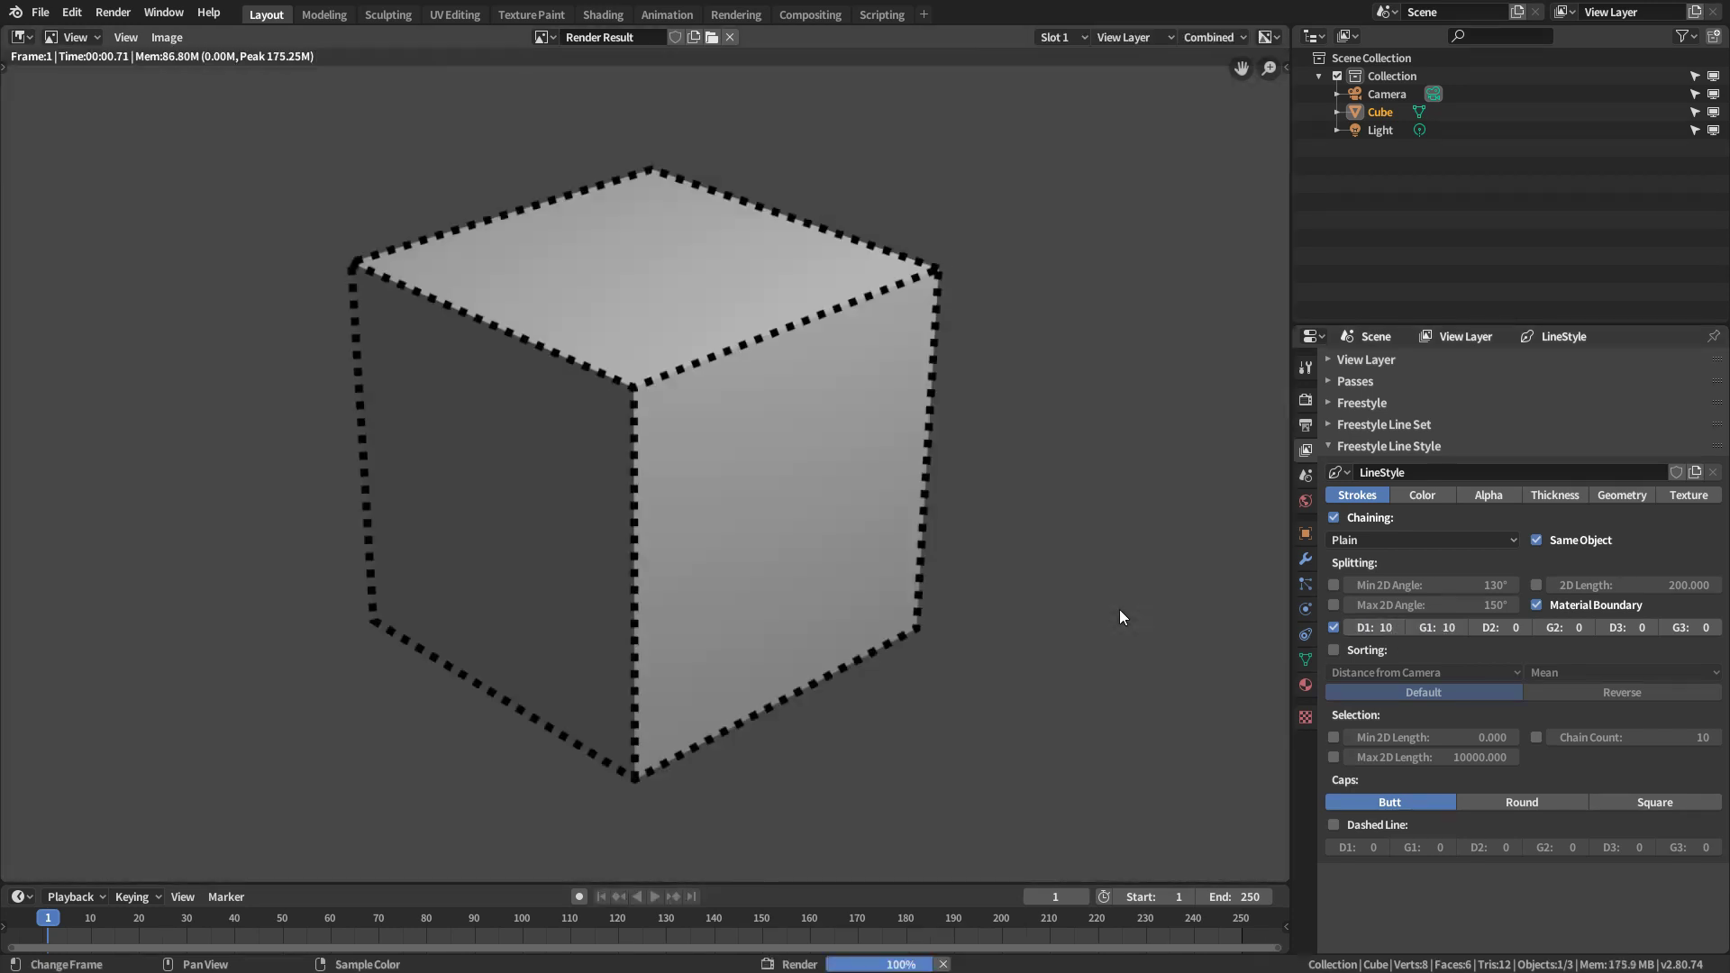
# - Set the first splitting dash D1 to 30 and render the cube
pyautogui.click(1373, 628)
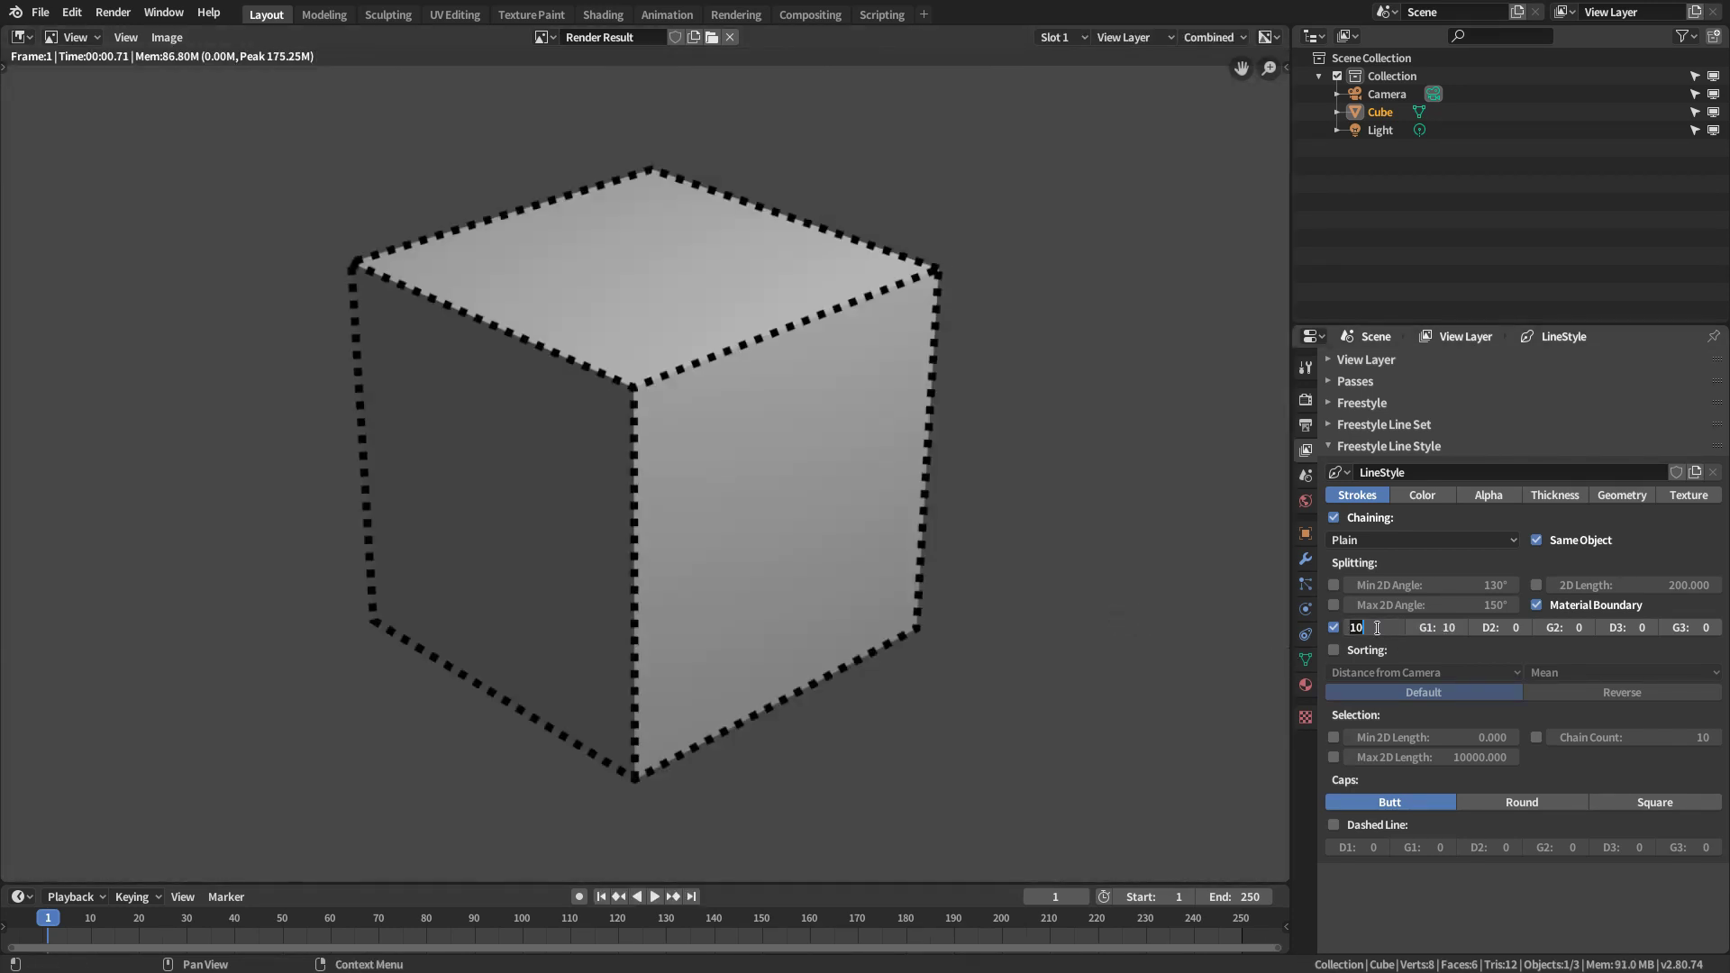
pyautogui.write('30')
pyautogui.press('Return')
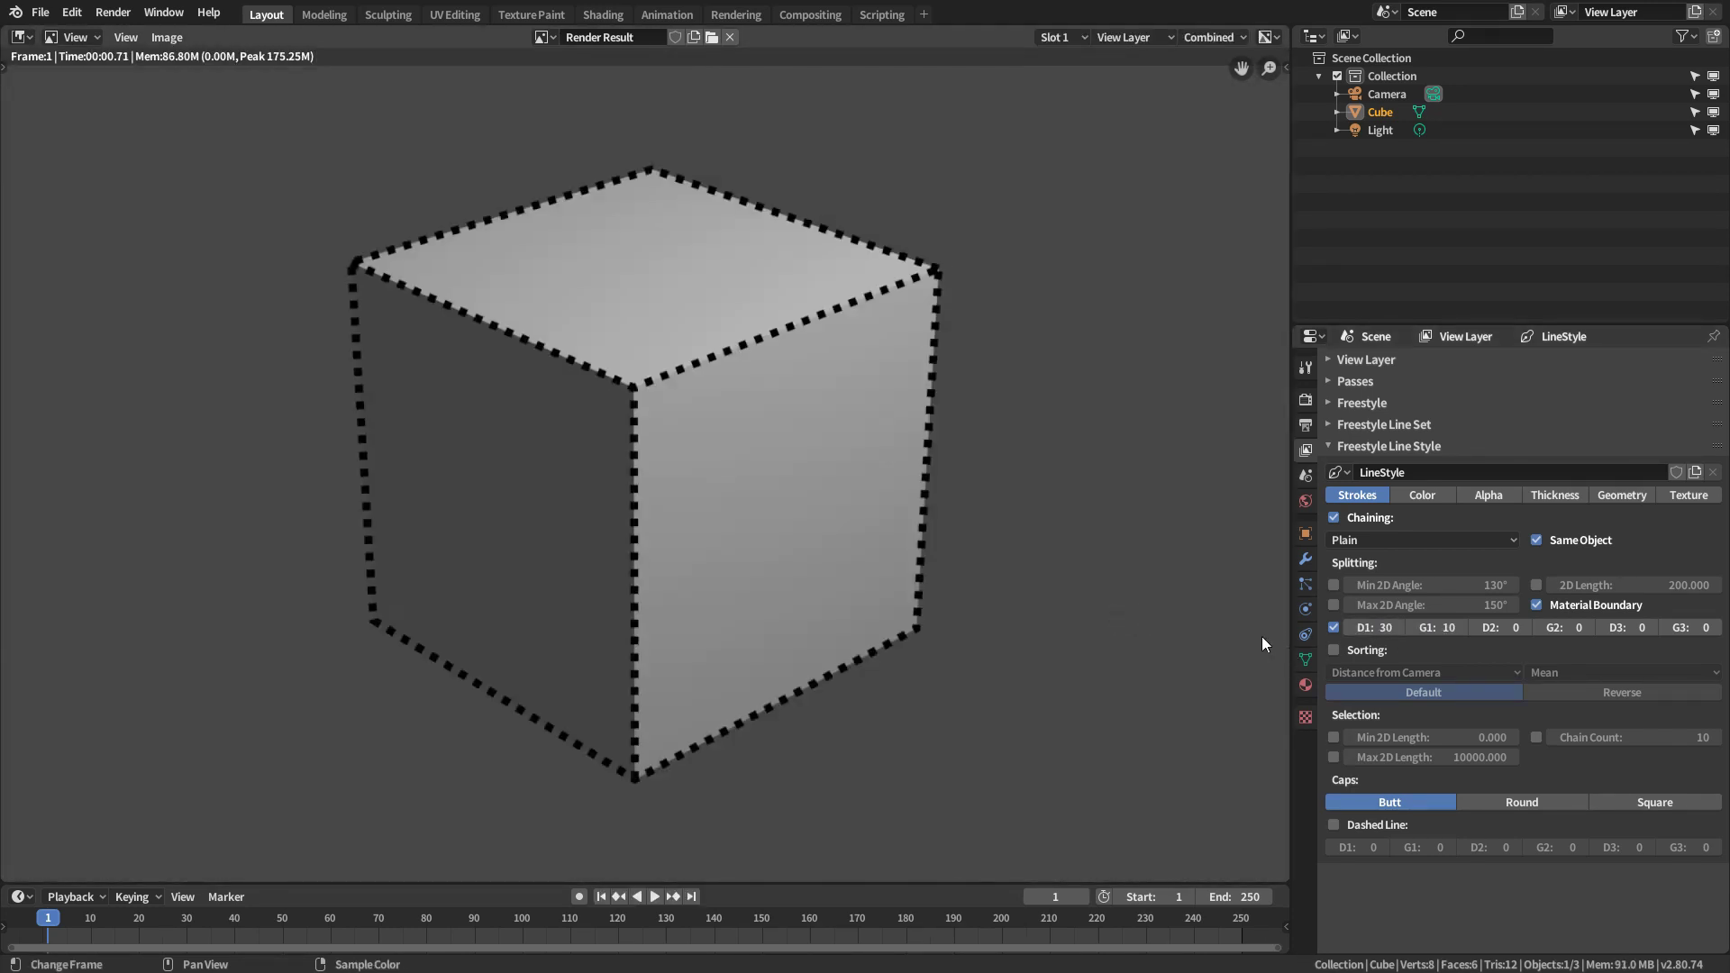
pyautogui.press('F12')
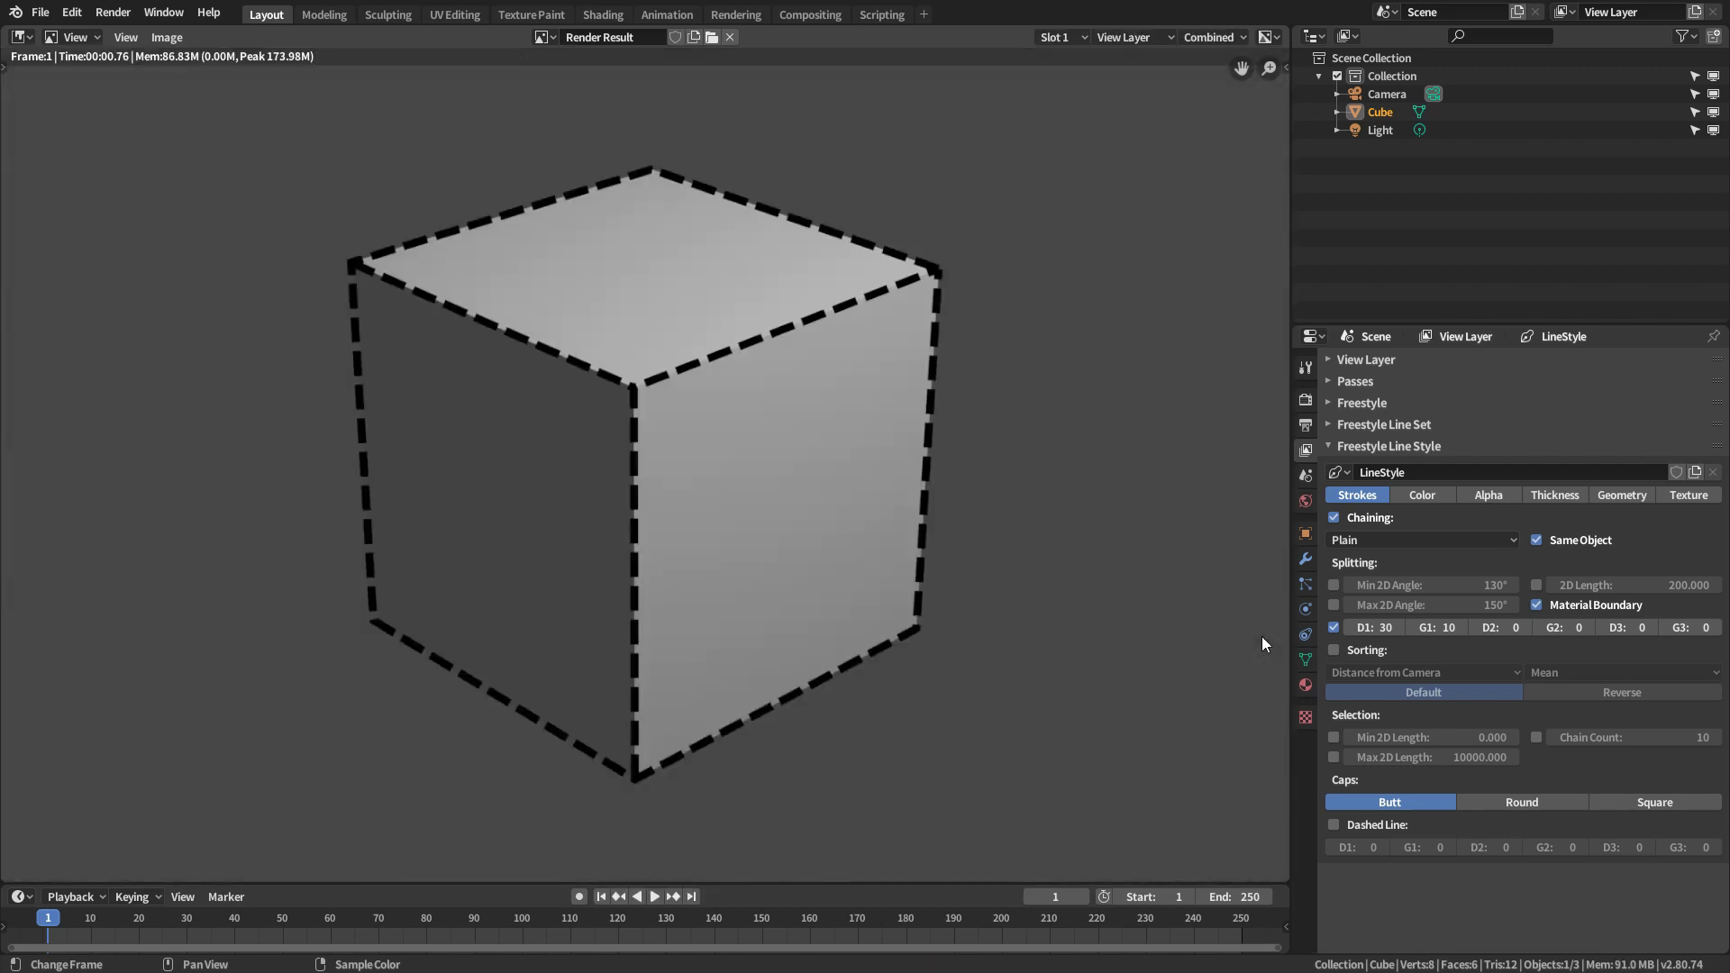
# - Reverse the splitting pattern to a short dash D1 of 10 and a long gap G1 of 30, and render the cube
pyautogui.click(1379, 628)
pyautogui.write('10')
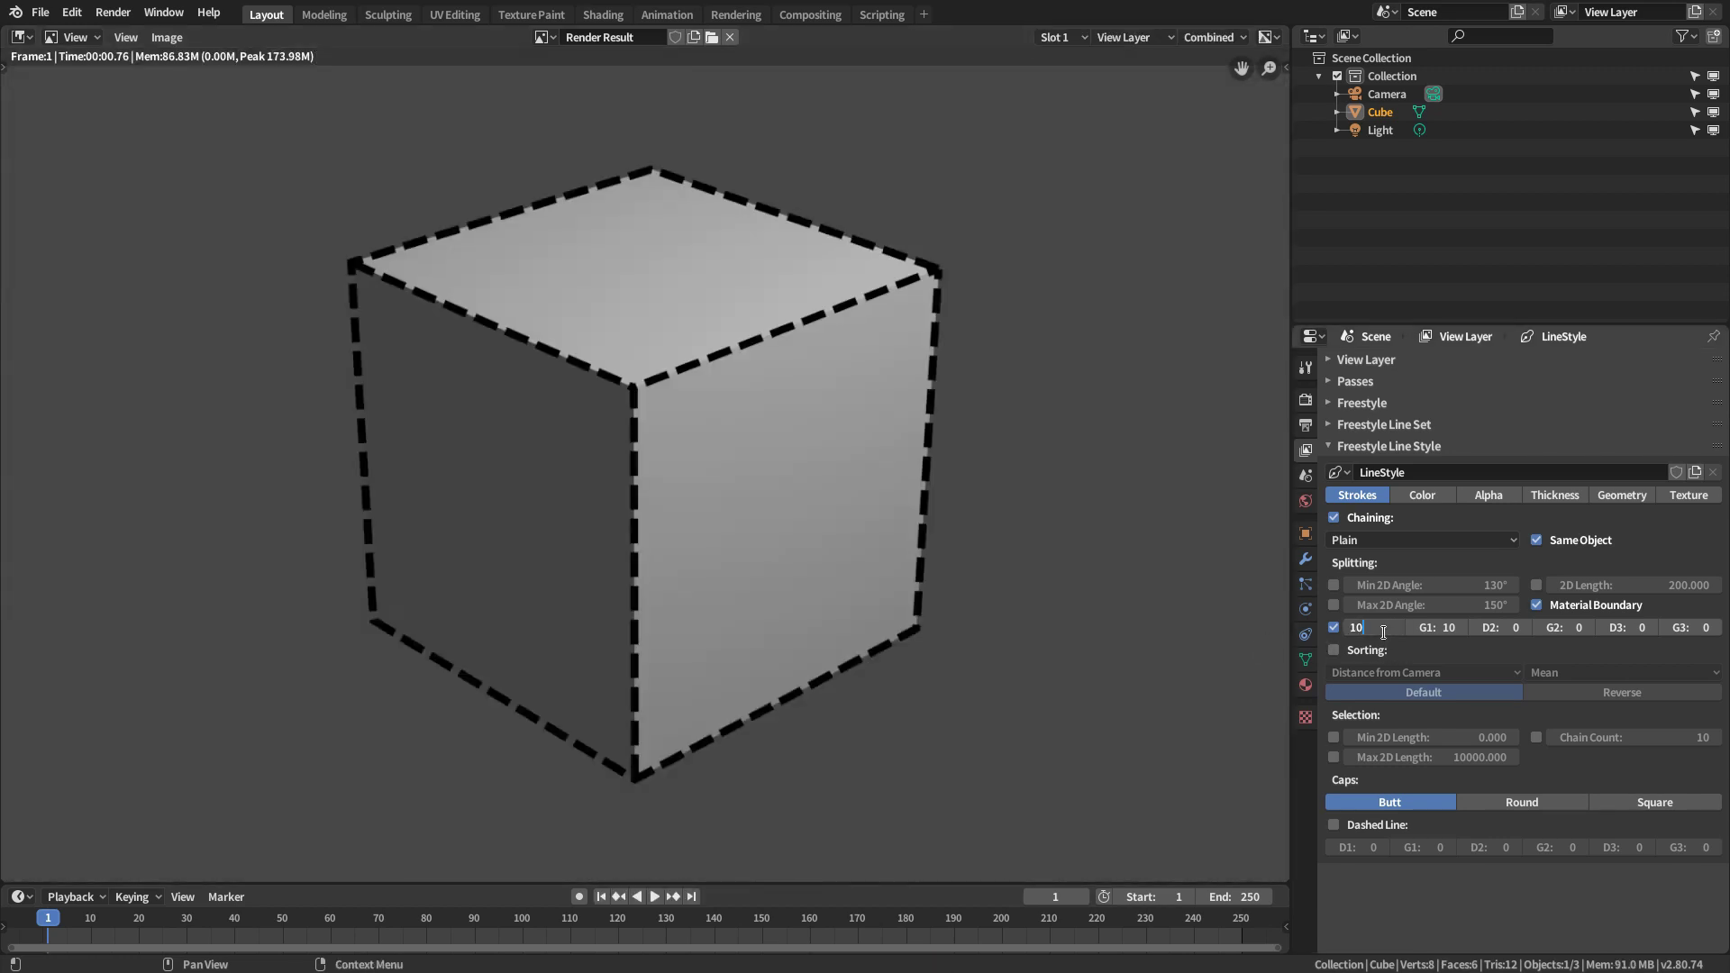
pyautogui.press('Return')
pyautogui.click(1438, 628)
pyautogui.write('30')
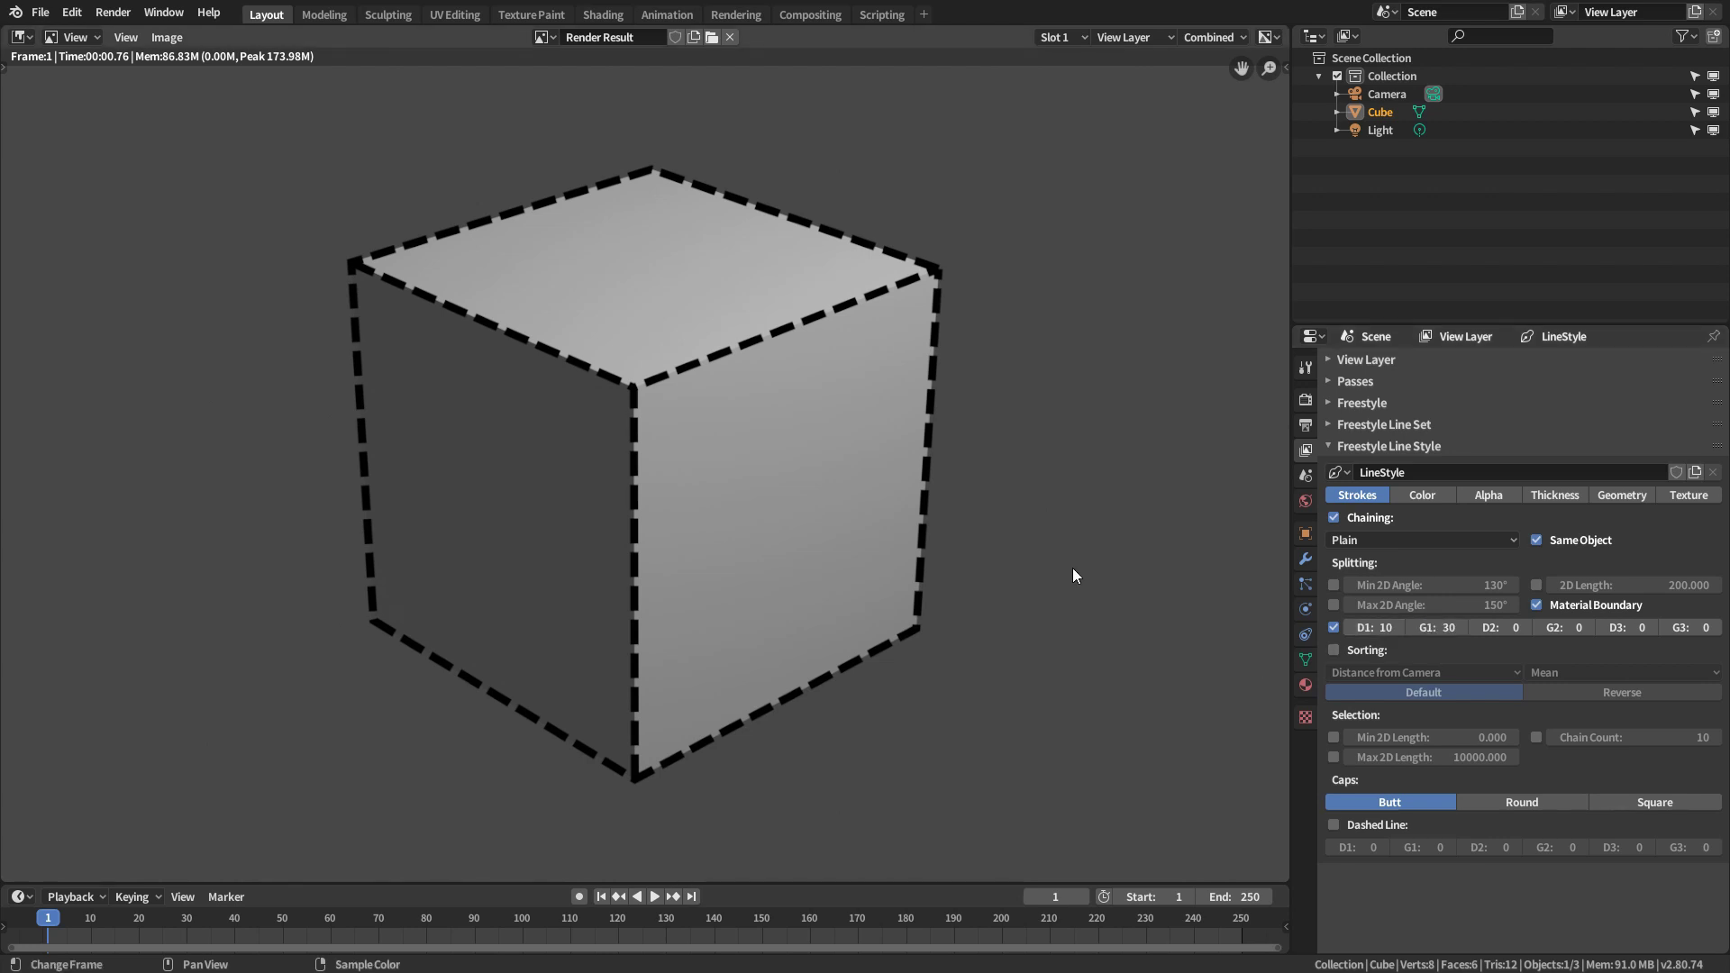
pyautogui.press('F12')
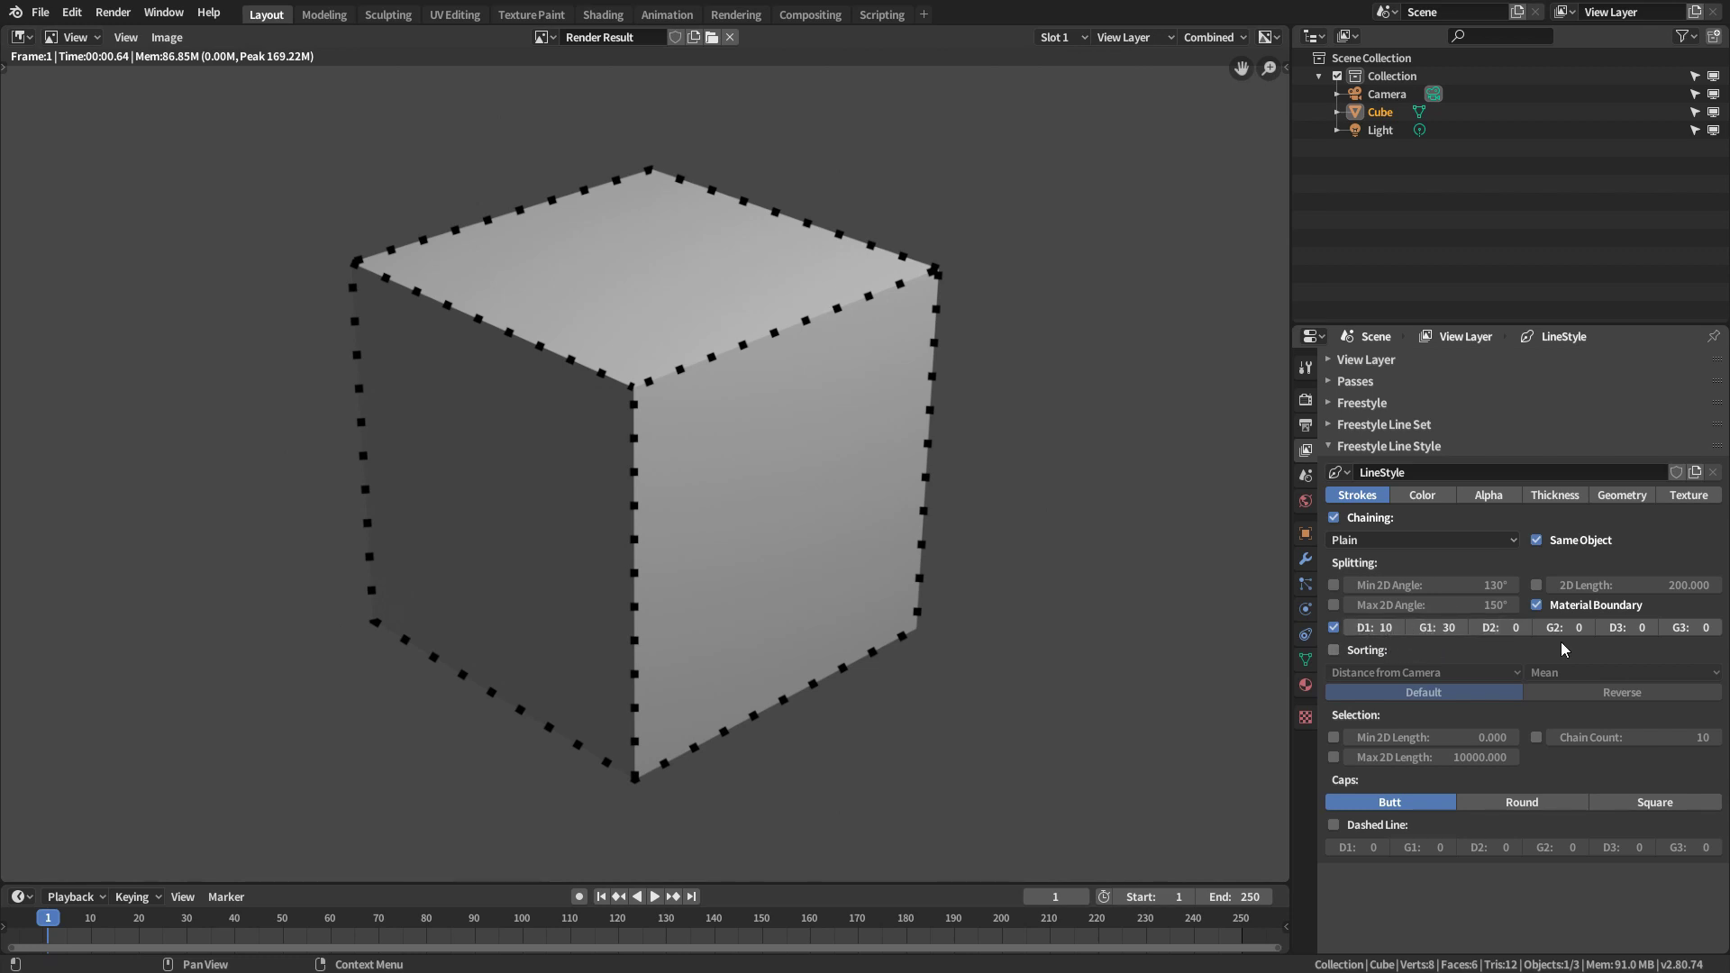
# - Set the splitting pattern to D1 30, G1 10, D2 10 and G2 10, and render the cube
pyautogui.click(1379, 628)
pyautogui.write('30')
pyautogui.press('Return')
pyautogui.click(1436, 628)
pyautogui.write('10')
pyautogui.press('Tab')
pyautogui.write('10')
pyautogui.press('Tab')
pyautogui.write('10')
pyautogui.press('Return')
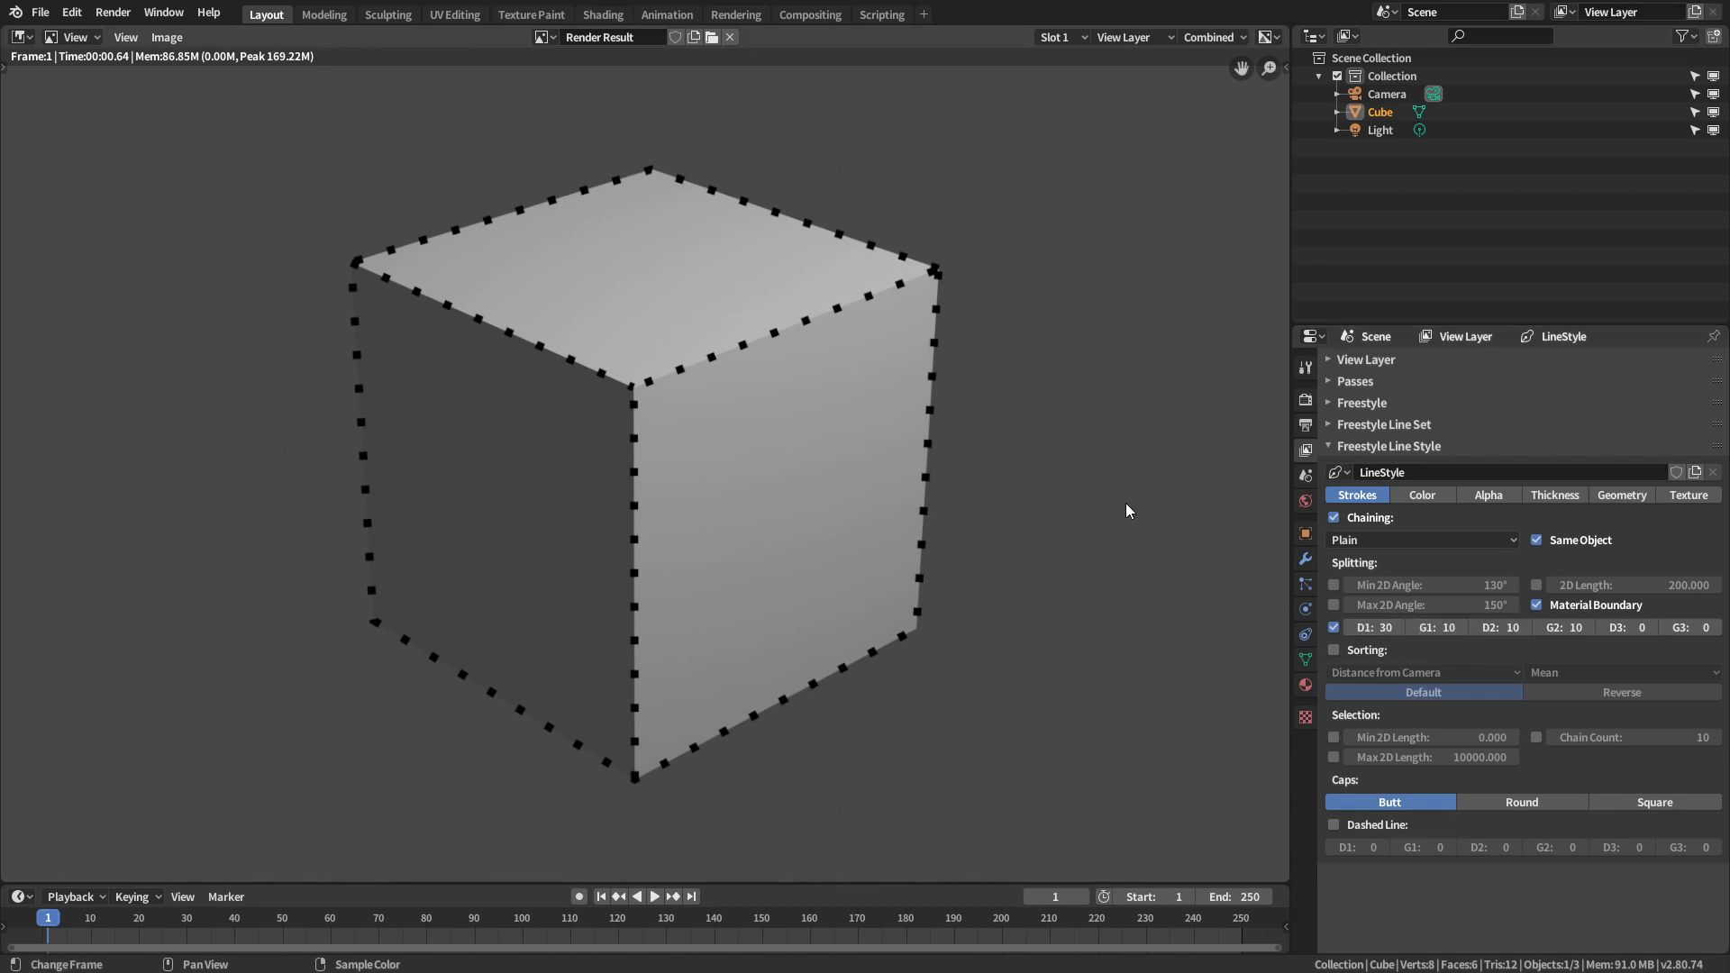
pyautogui.press('F12')
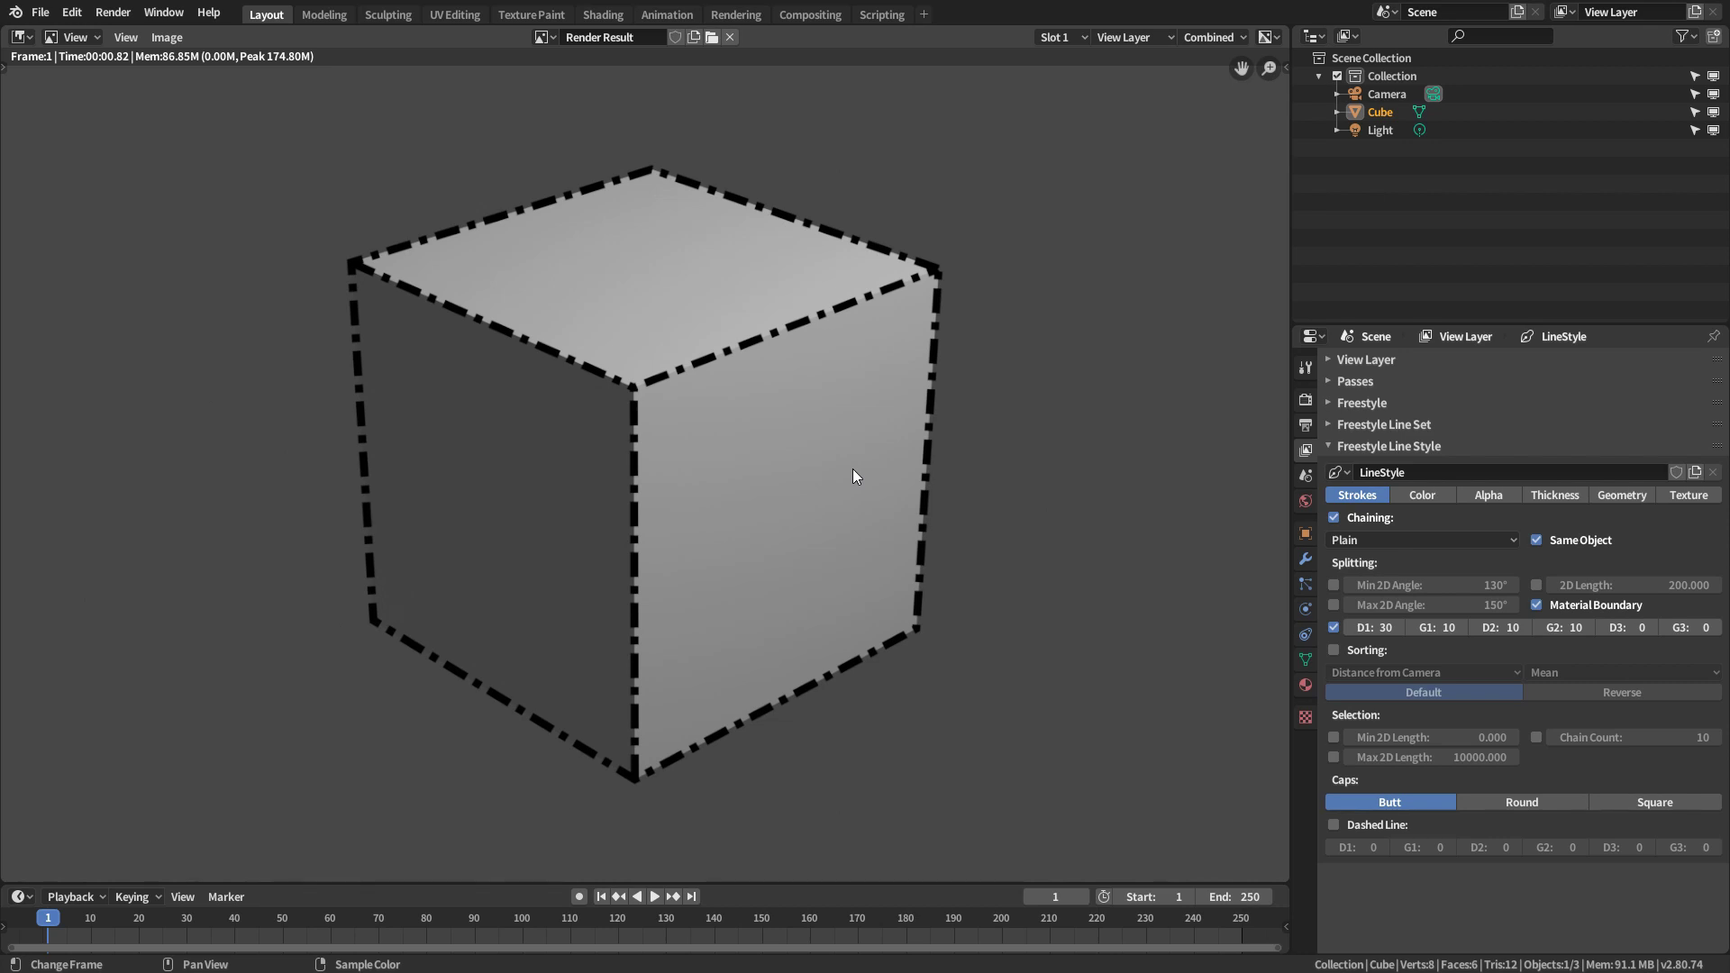
# - Add a third dash and gap to the splitting pattern with D3 10 and G3 10, and render the cube
pyautogui.click(1635, 628)
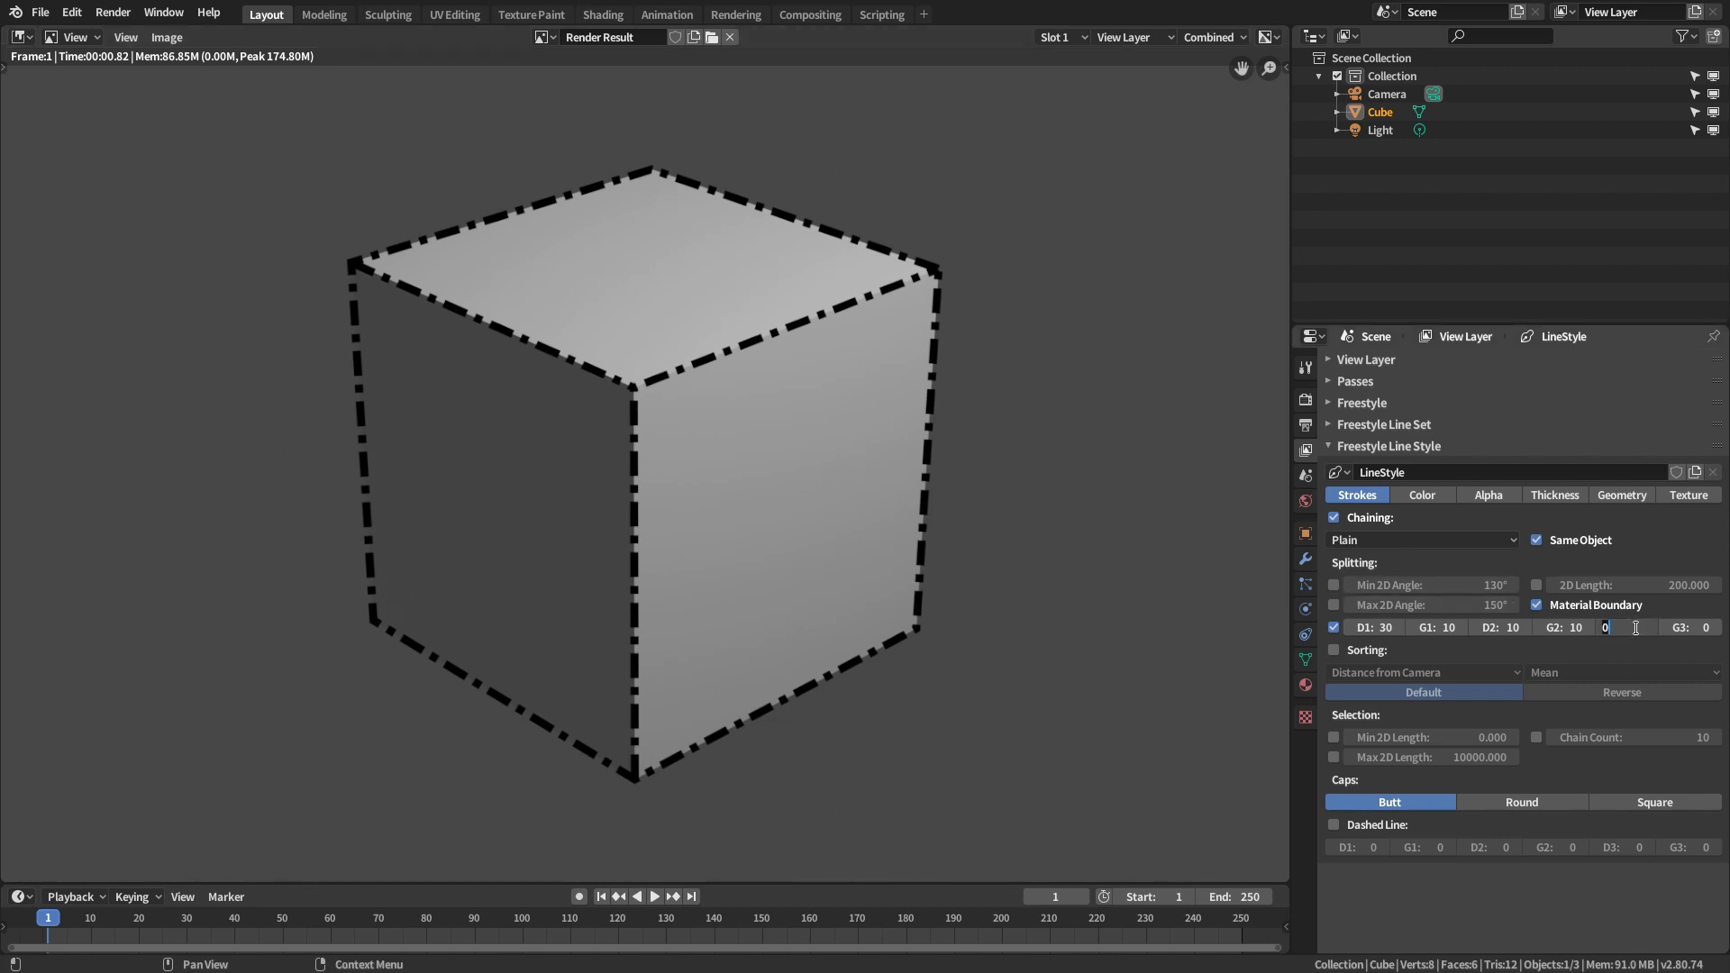
pyautogui.write('10')
pyautogui.press('Tab')
pyautogui.write('10')
pyautogui.press('Return')
pyautogui.press('F12')
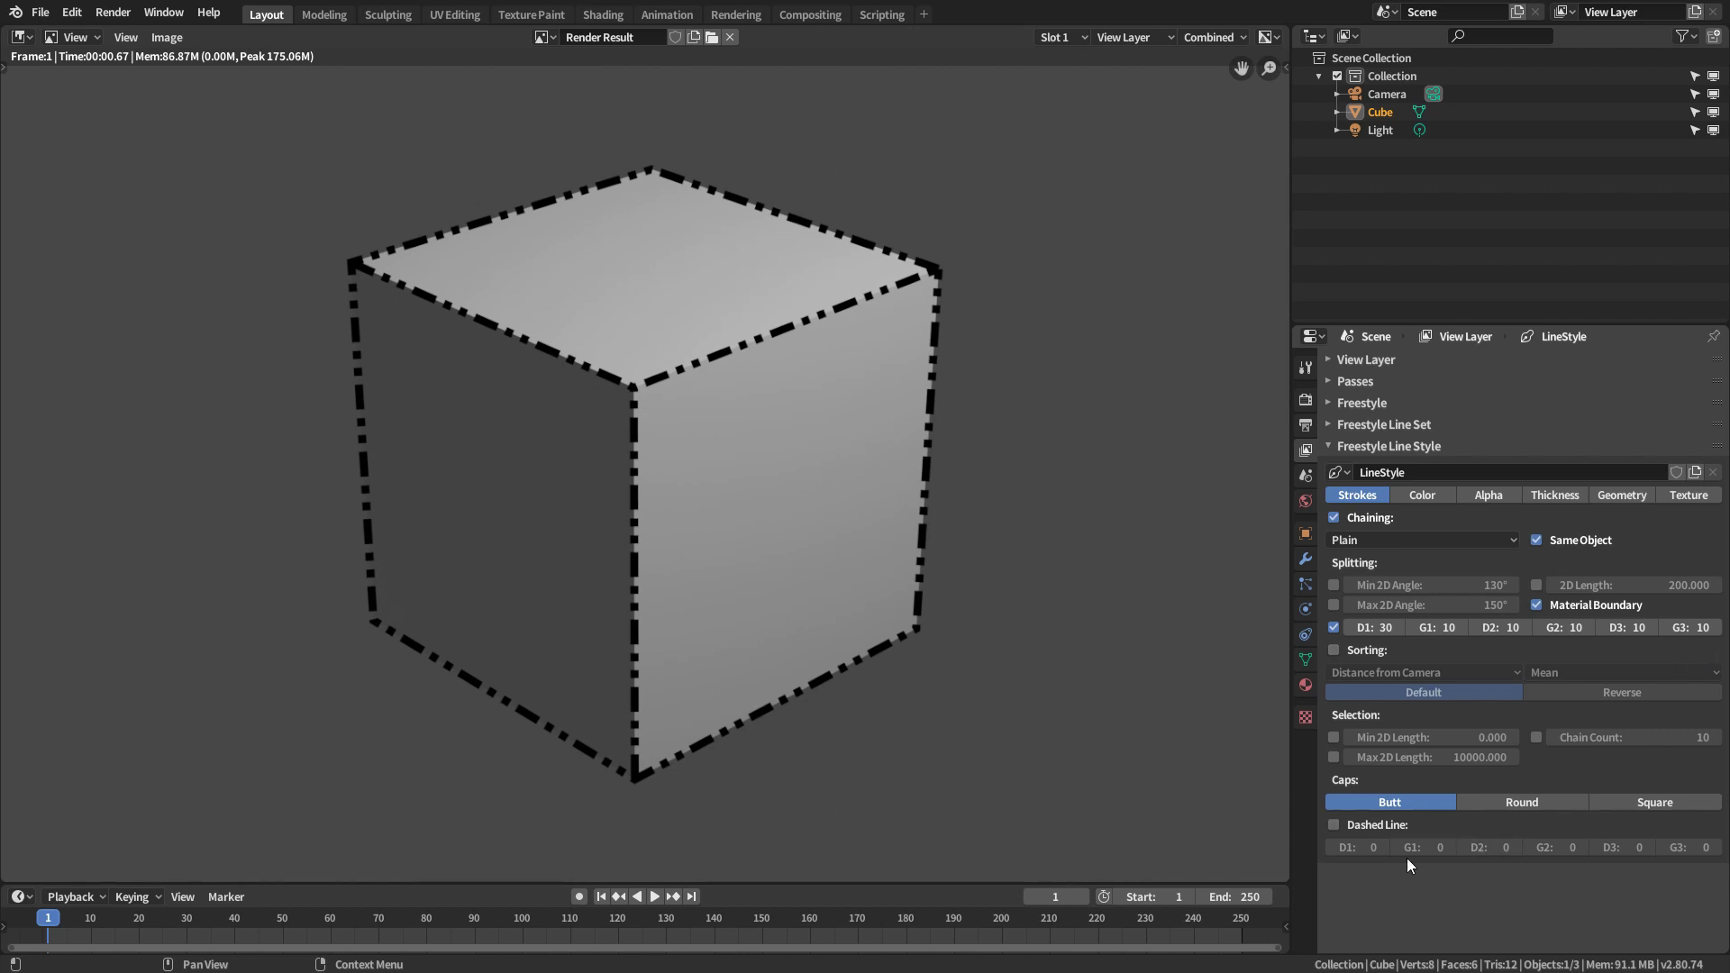
# - Replace the splitting pattern with Dashed Line, set D1 to 30 and all other dash and gap values to 10, and render the cube
pyautogui.click(1334, 825)
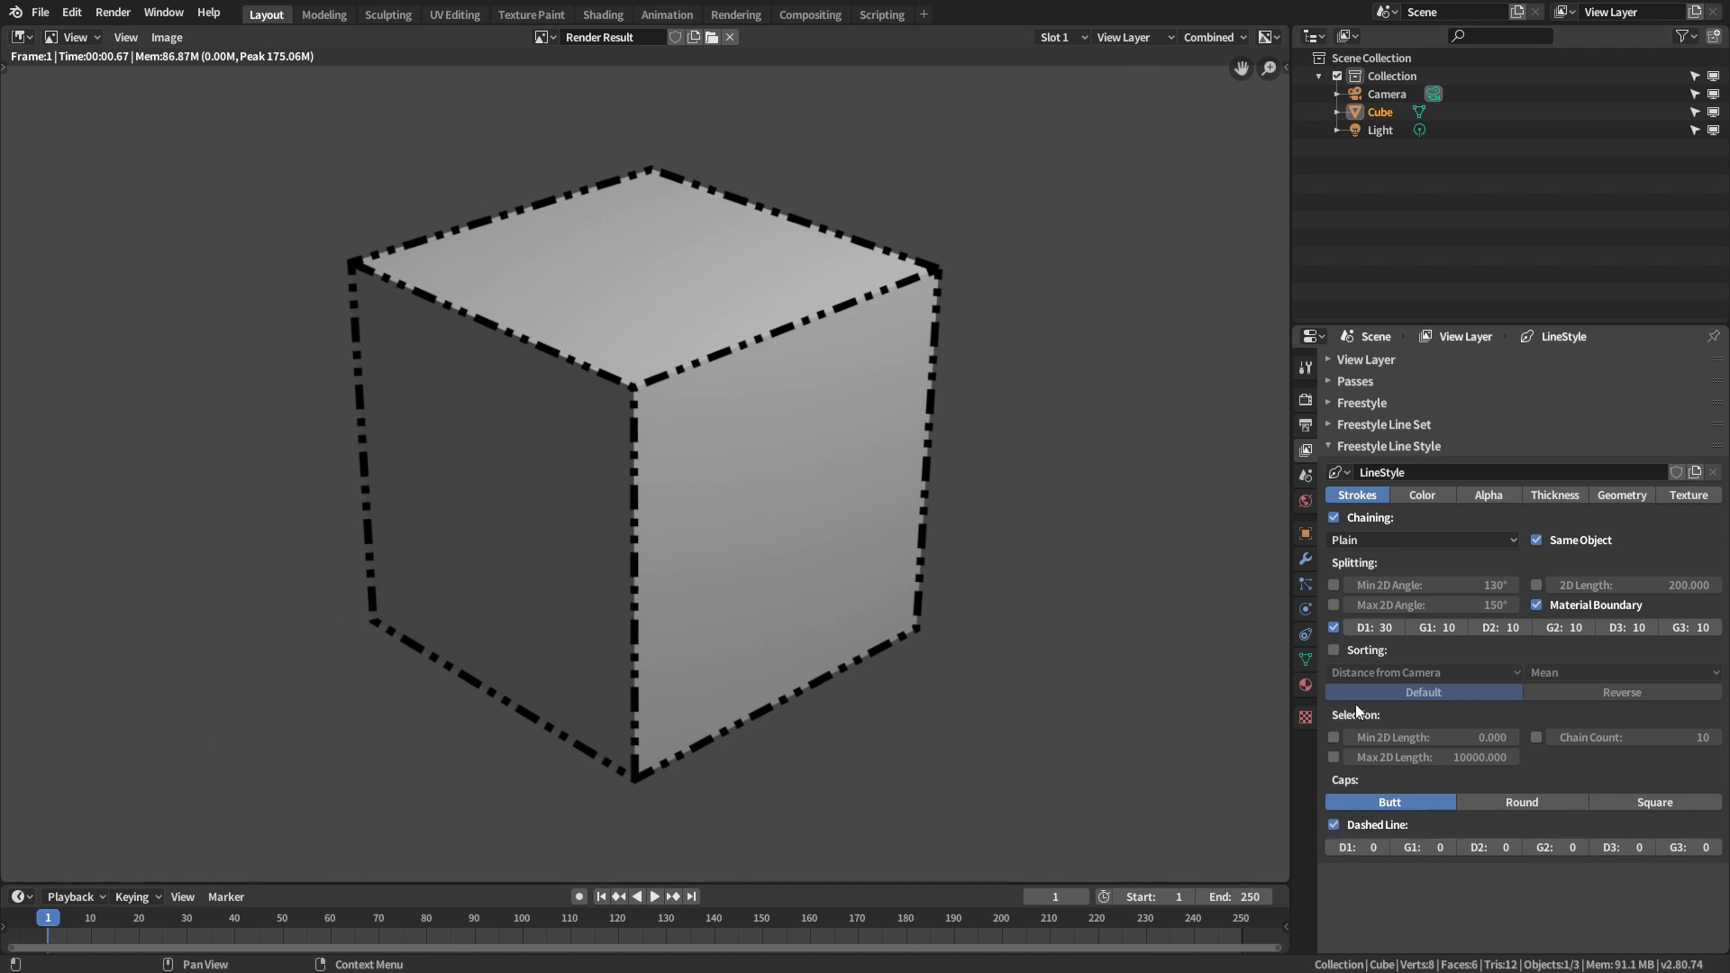
pyautogui.click(1333, 627)
pyautogui.click(1356, 847)
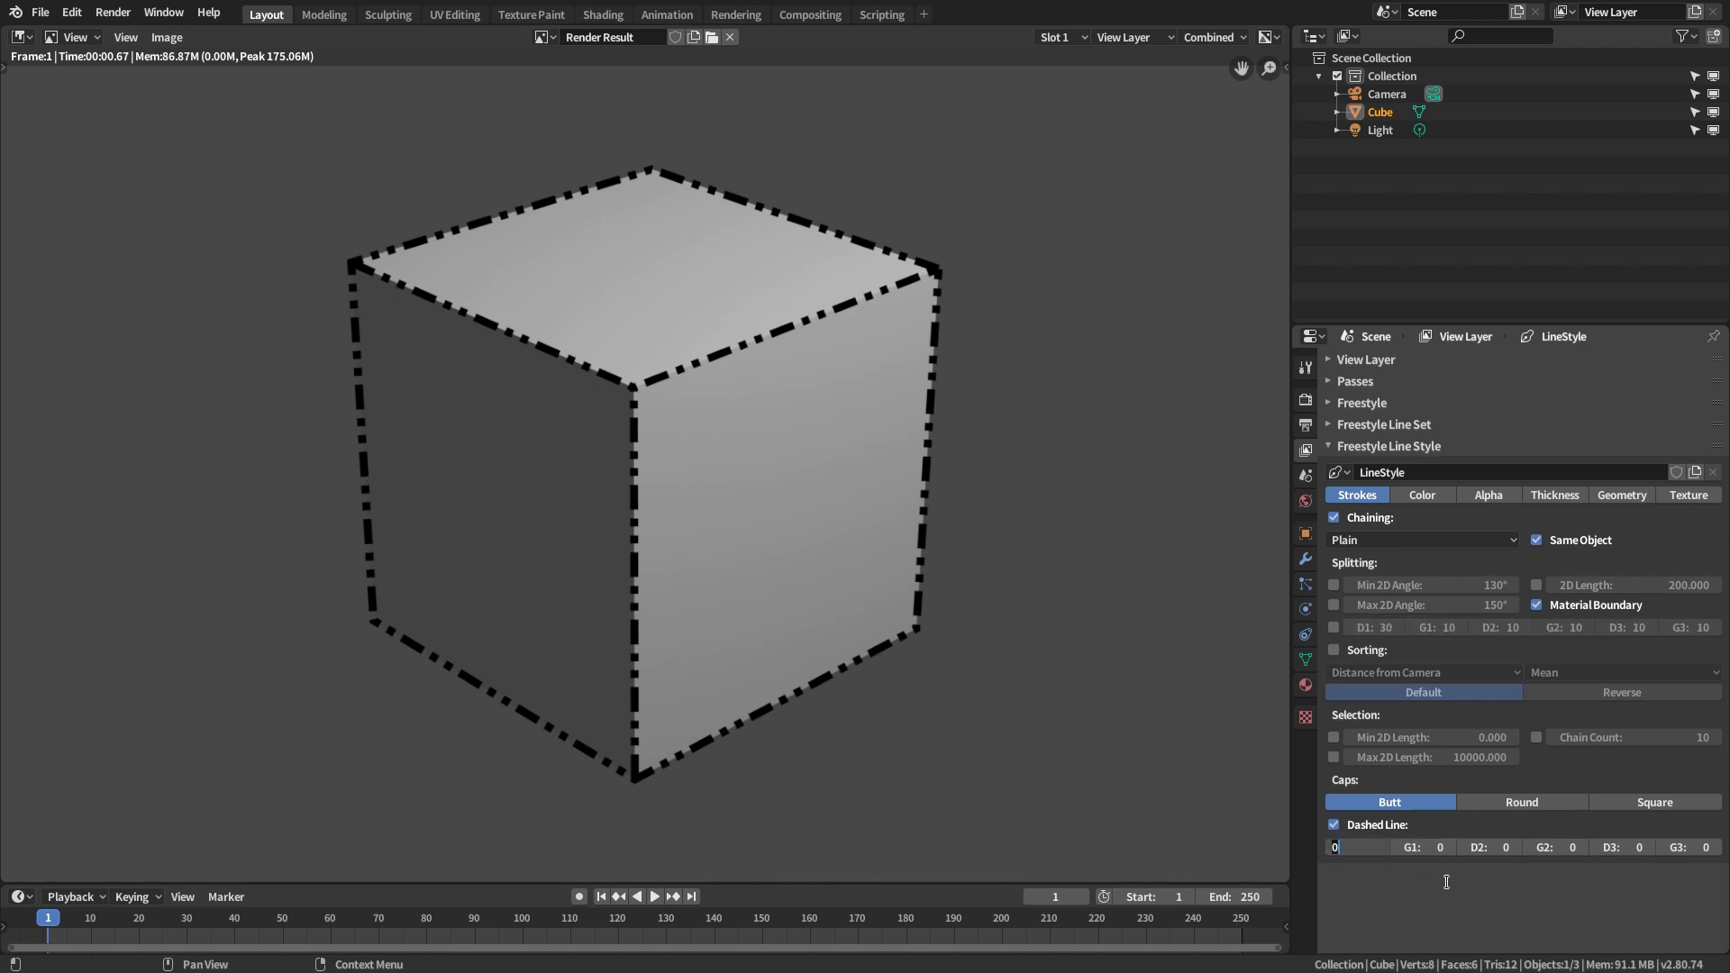
pyautogui.write('30')
pyautogui.press('Tab')
pyautogui.write('10')
pyautogui.press('Tab')
pyautogui.write('10')
pyautogui.press('Tab')
pyautogui.write('10')
pyautogui.press('Tab')
pyautogui.write('10')
pyautogui.press('Tab')
pyautogui.write('10')
pyautogui.press('Return')
pyautogui.press('F12')
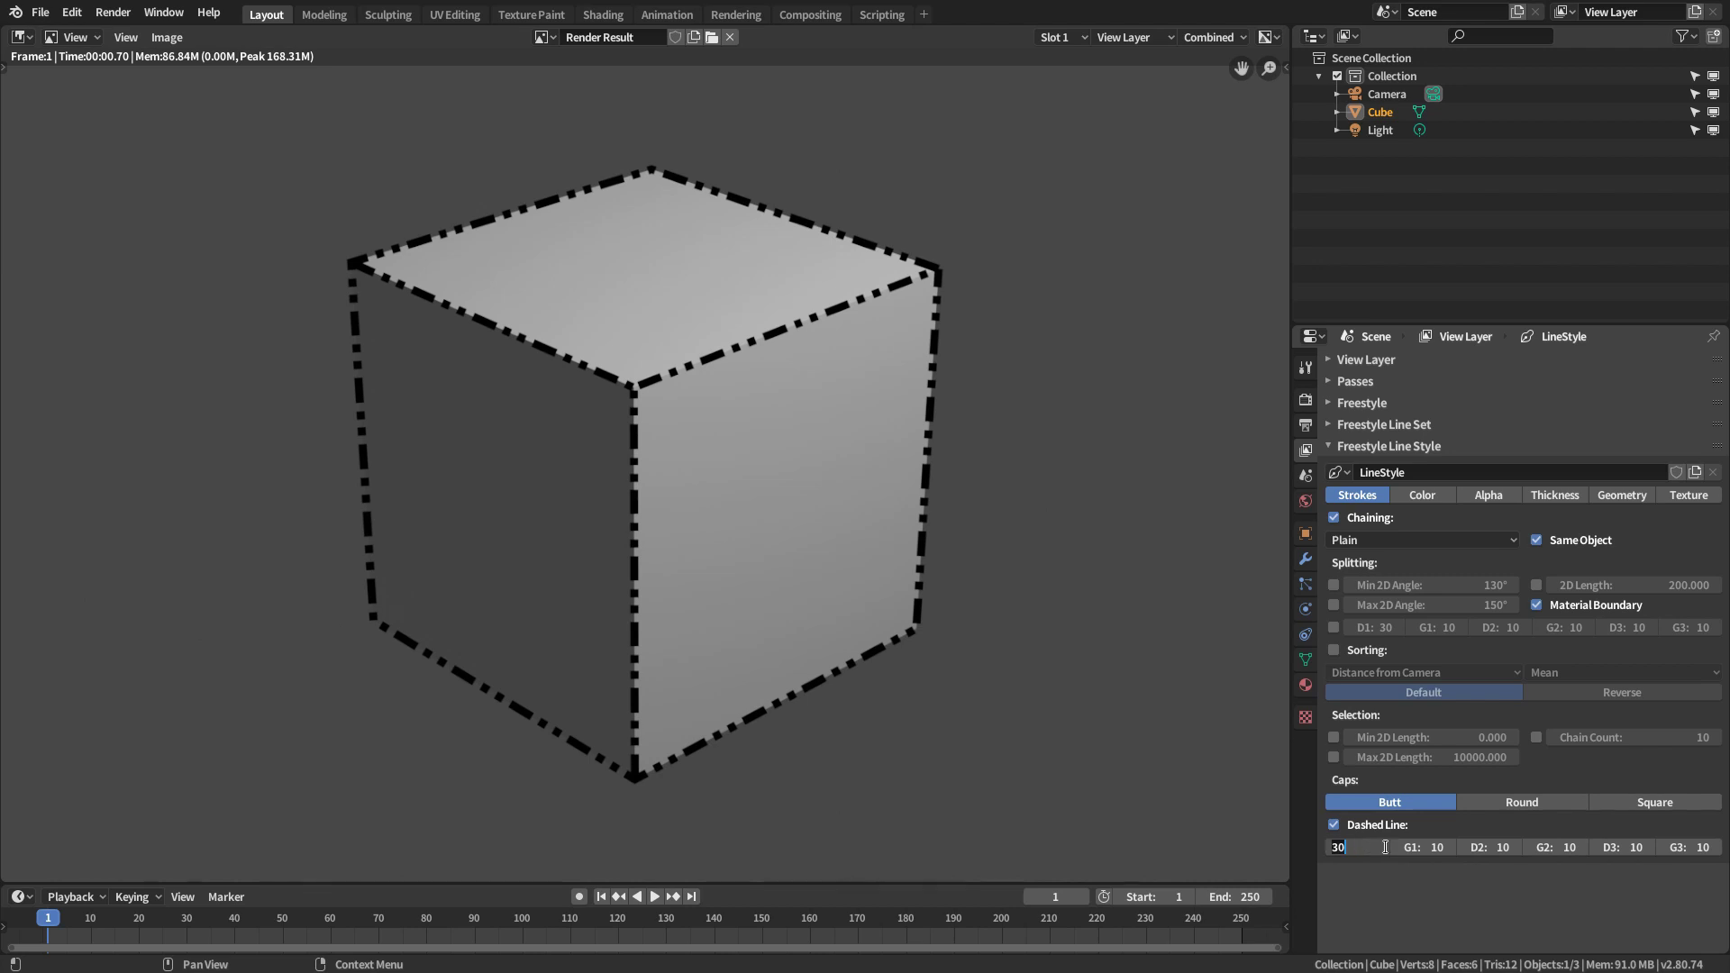
# - Set the Dashed Line values D2, G2, D3 and G3 to 0
pyautogui.click(1518, 848)
pyautogui.write('0')
pyautogui.press('Tab')
pyautogui.write('0')
pyautogui.press('Tab')
pyautogui.write('0')
pyautogui.press('Tab')
pyautogui.write('0')
pyautogui.press('Return')
# - Enable the splitting pattern with D2, G2, D3 and G3 set to 0, turn off Dashed Line, and render the cube
pyautogui.click(1333, 628)
pyautogui.click(1496, 629)
pyautogui.write('0\t0\t0\t0')
pyautogui.press('Return')
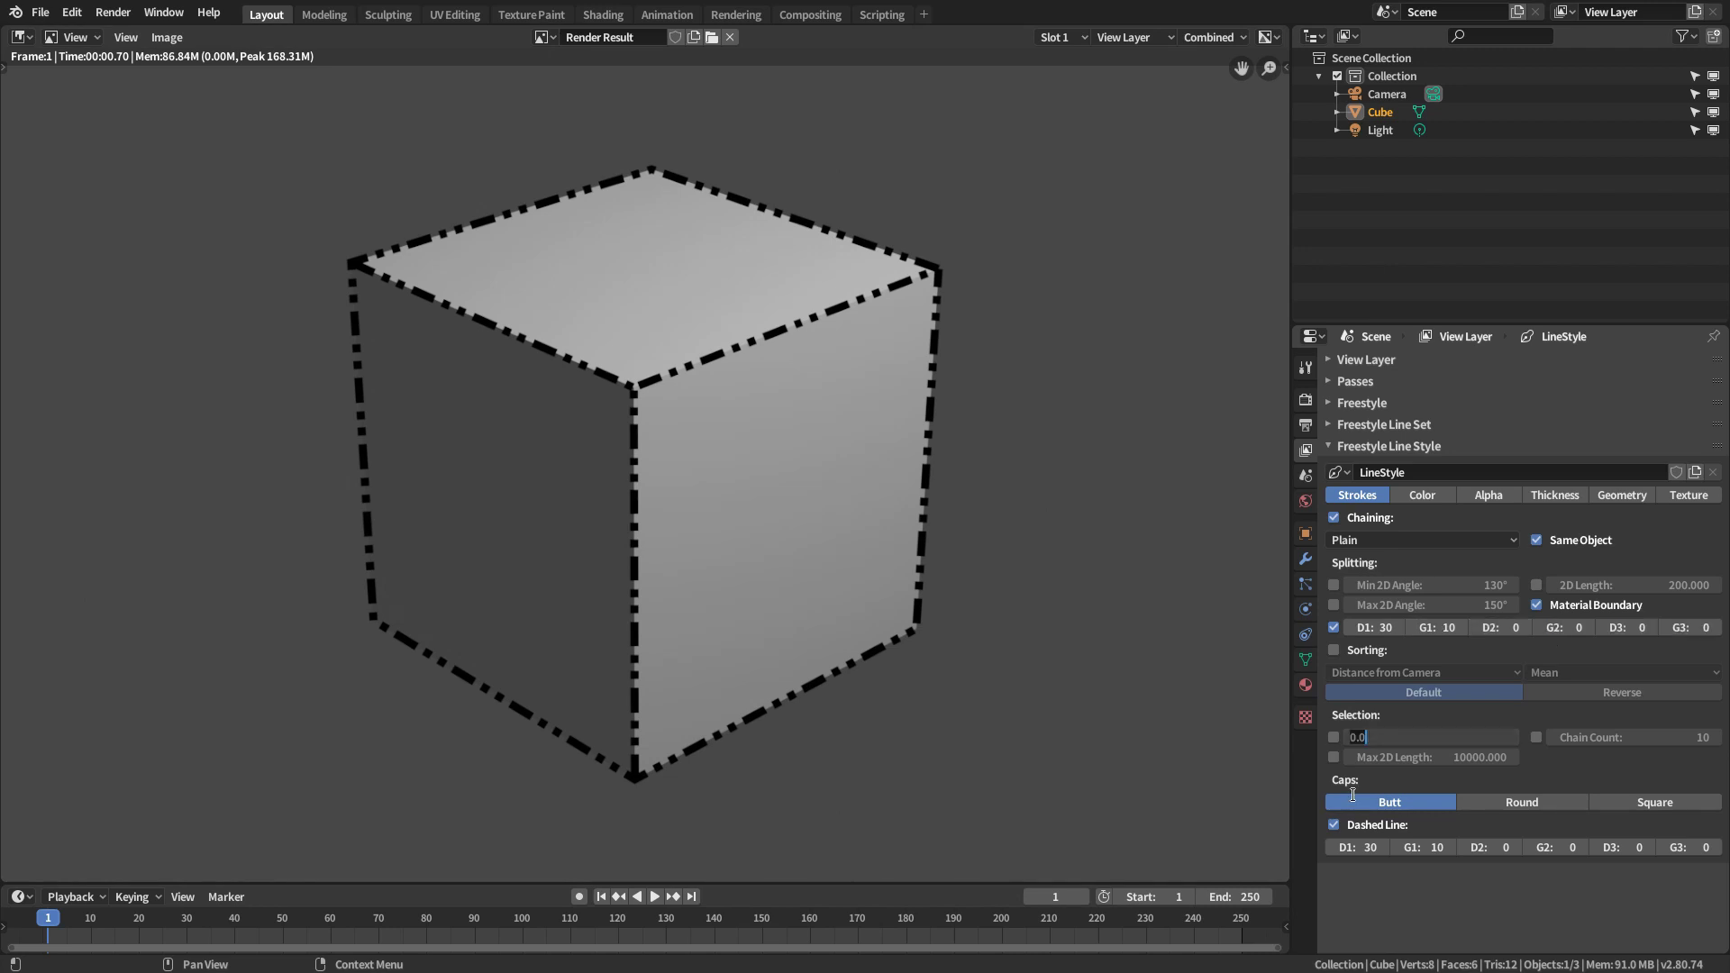
pyautogui.click(1334, 825)
pyautogui.press('F12')
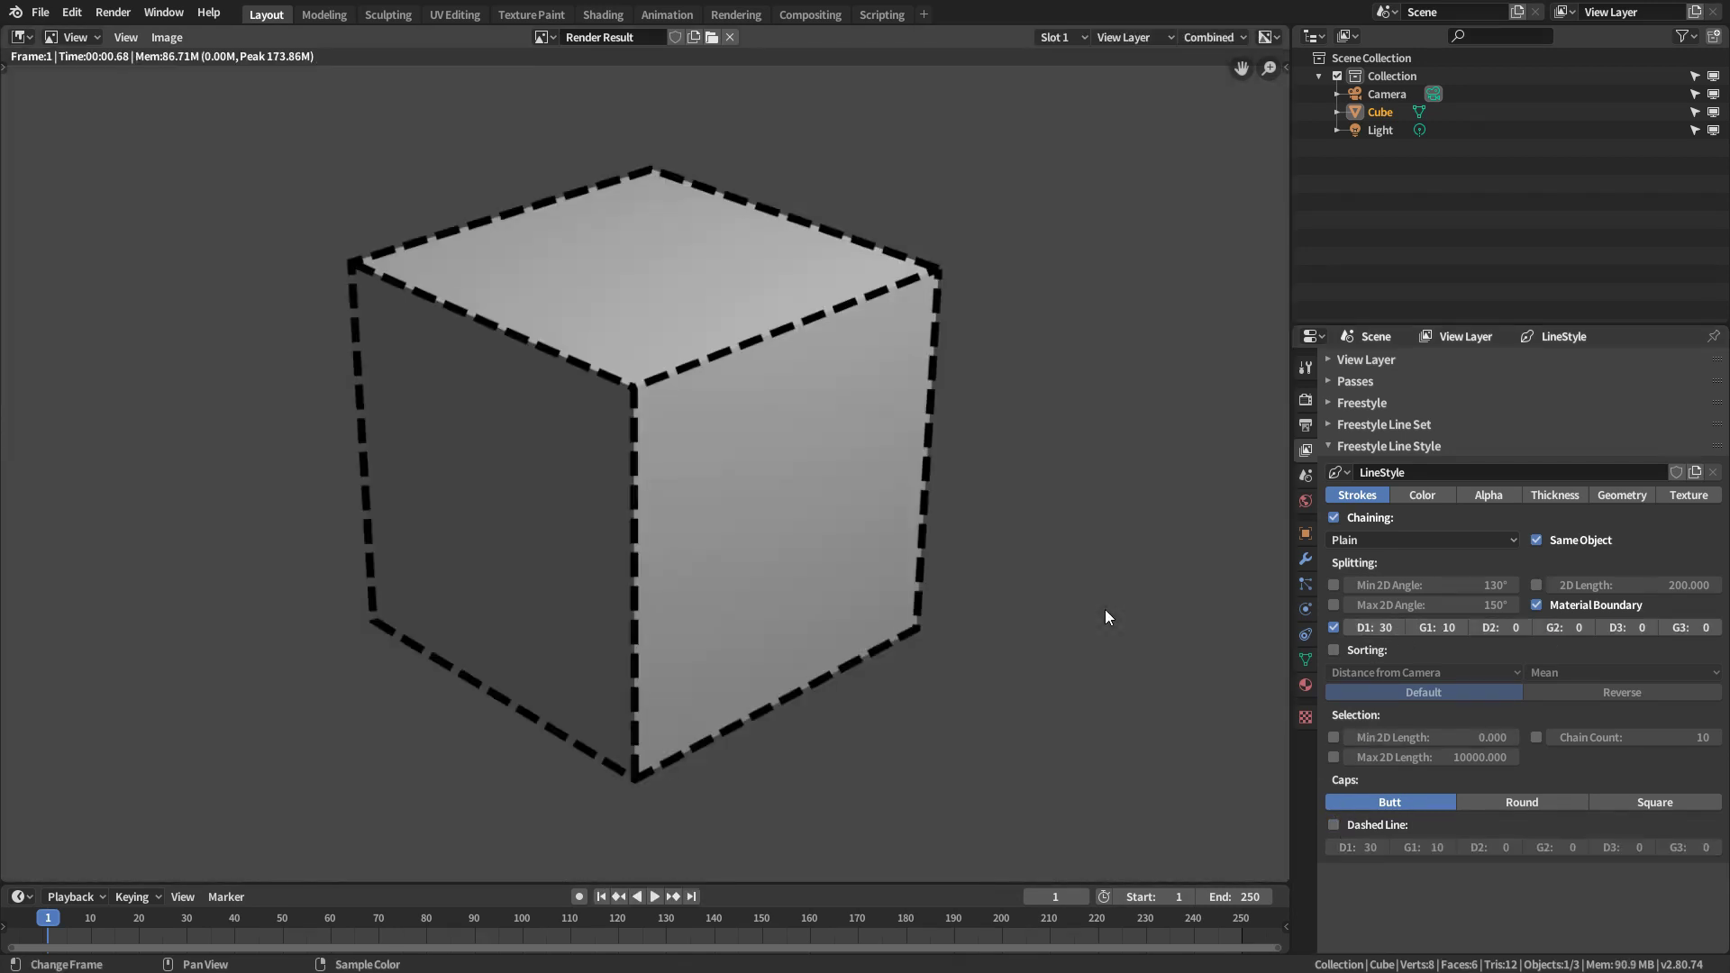
# - Render the cube with the 2D Transform modifier enabled, raise its rotation angle to 16.4°, and render again
pyautogui.click(1622, 494)
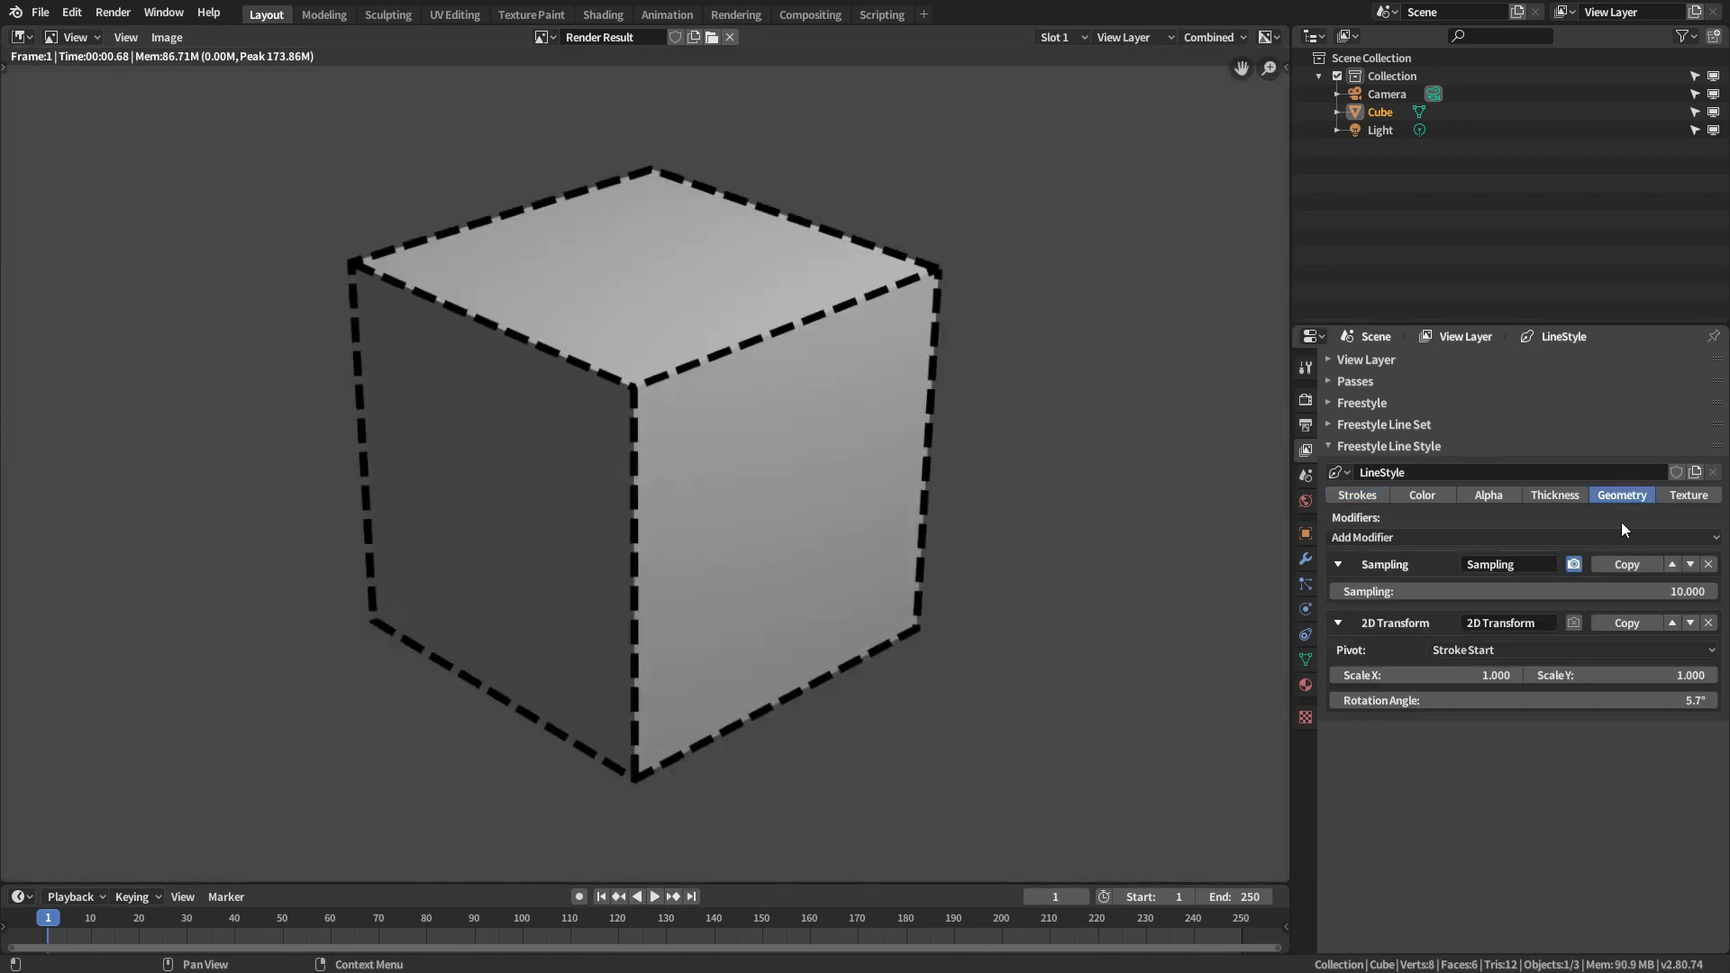
pyautogui.click(1574, 623)
pyautogui.press('F12')
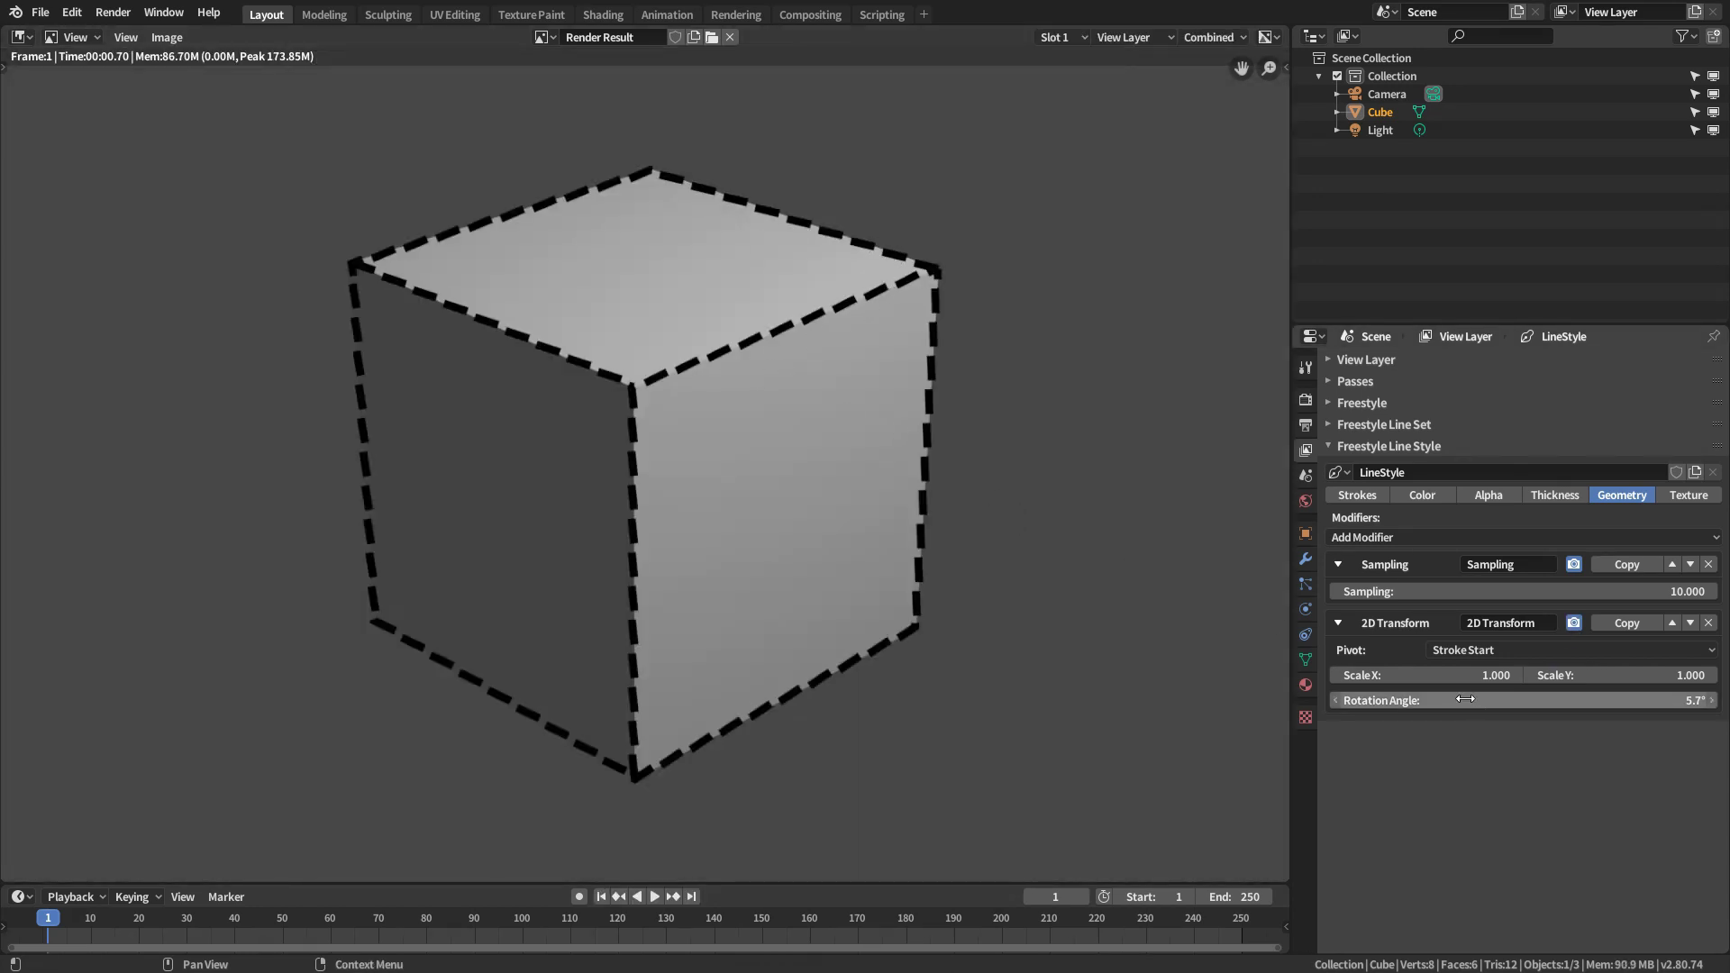
pyautogui.moveTo(1473, 704); pyautogui.dragTo(1532, 704)
pyautogui.press('F12')
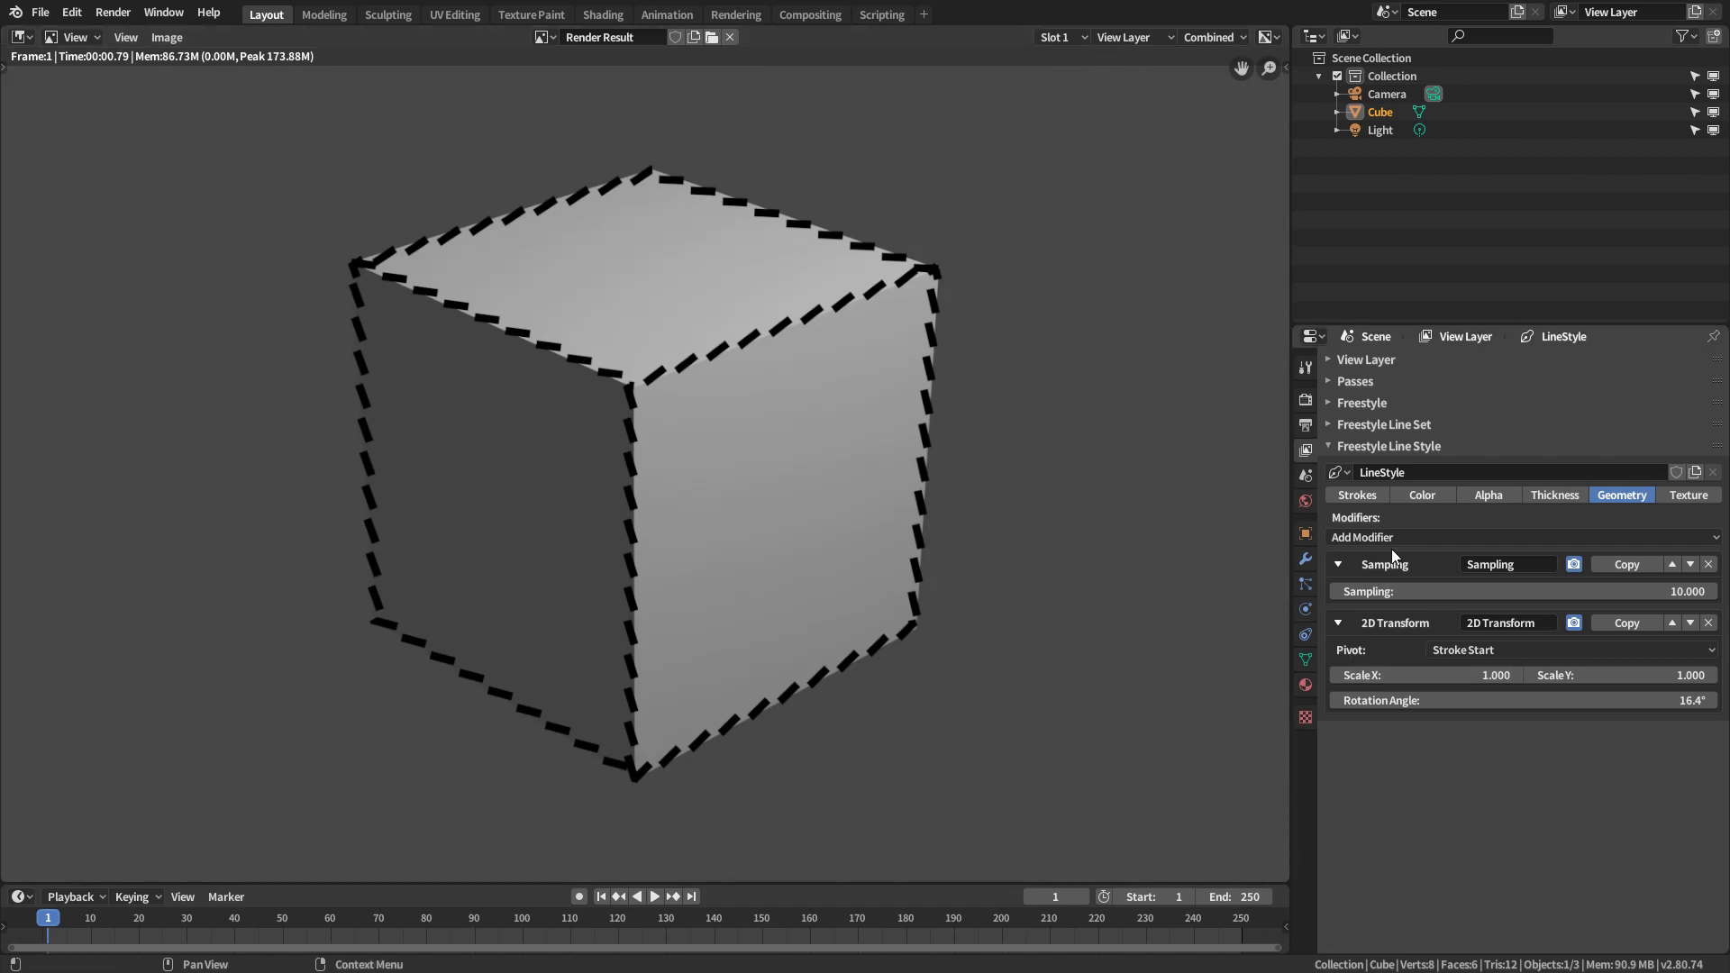
# - Switch the strokes from the dash and gap splitting pattern to Dashed Line and render the cube
pyautogui.click(1357, 494)
pyautogui.click(1334, 824)
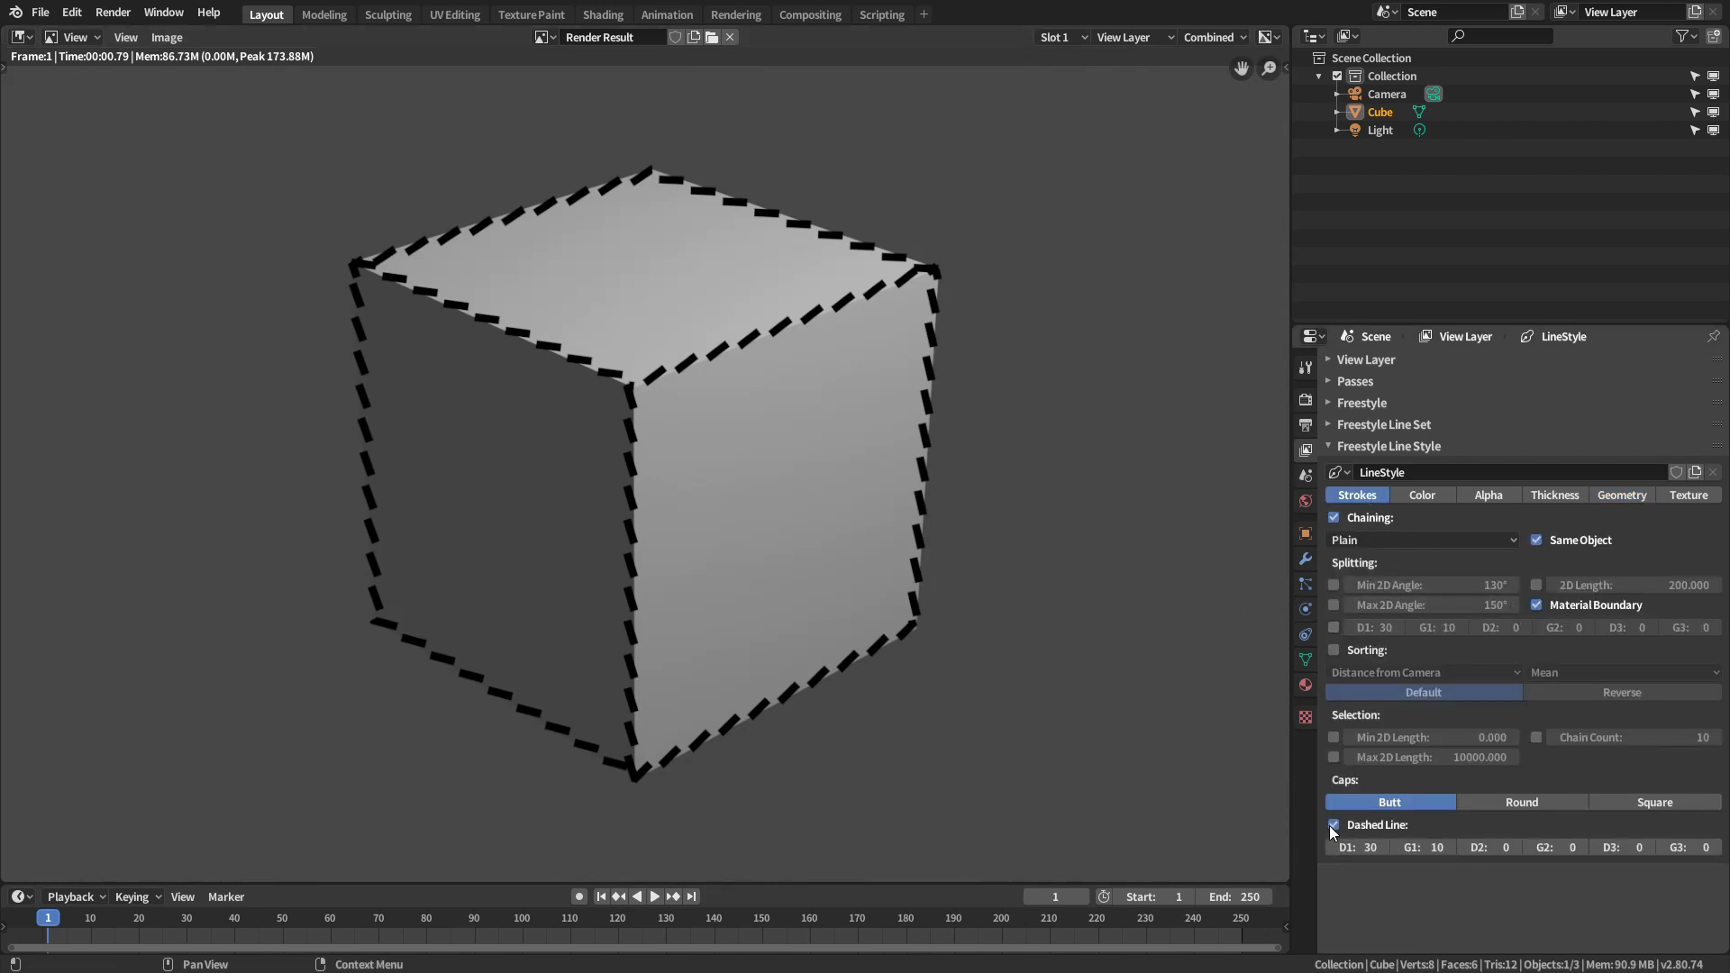
pyautogui.press('F12')
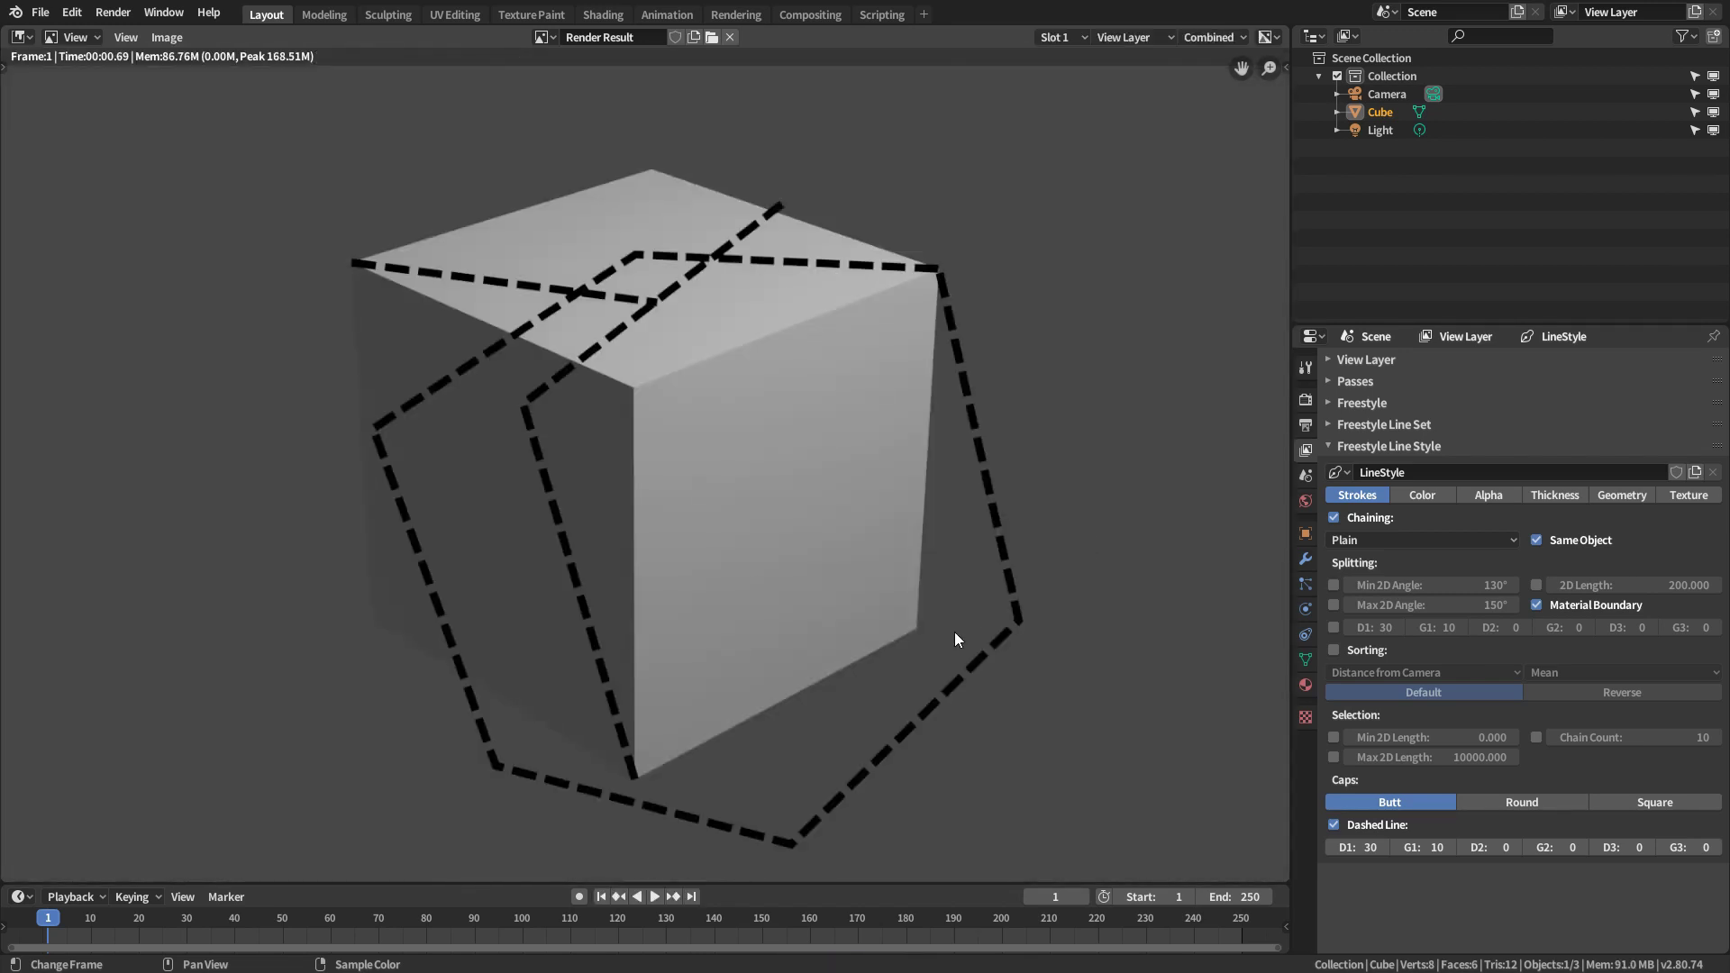
# - Render the cube with the 2D Transform rotation angle lowered to 5.5°, and render it again with the modifier disabled
pyautogui.click(1599, 495)
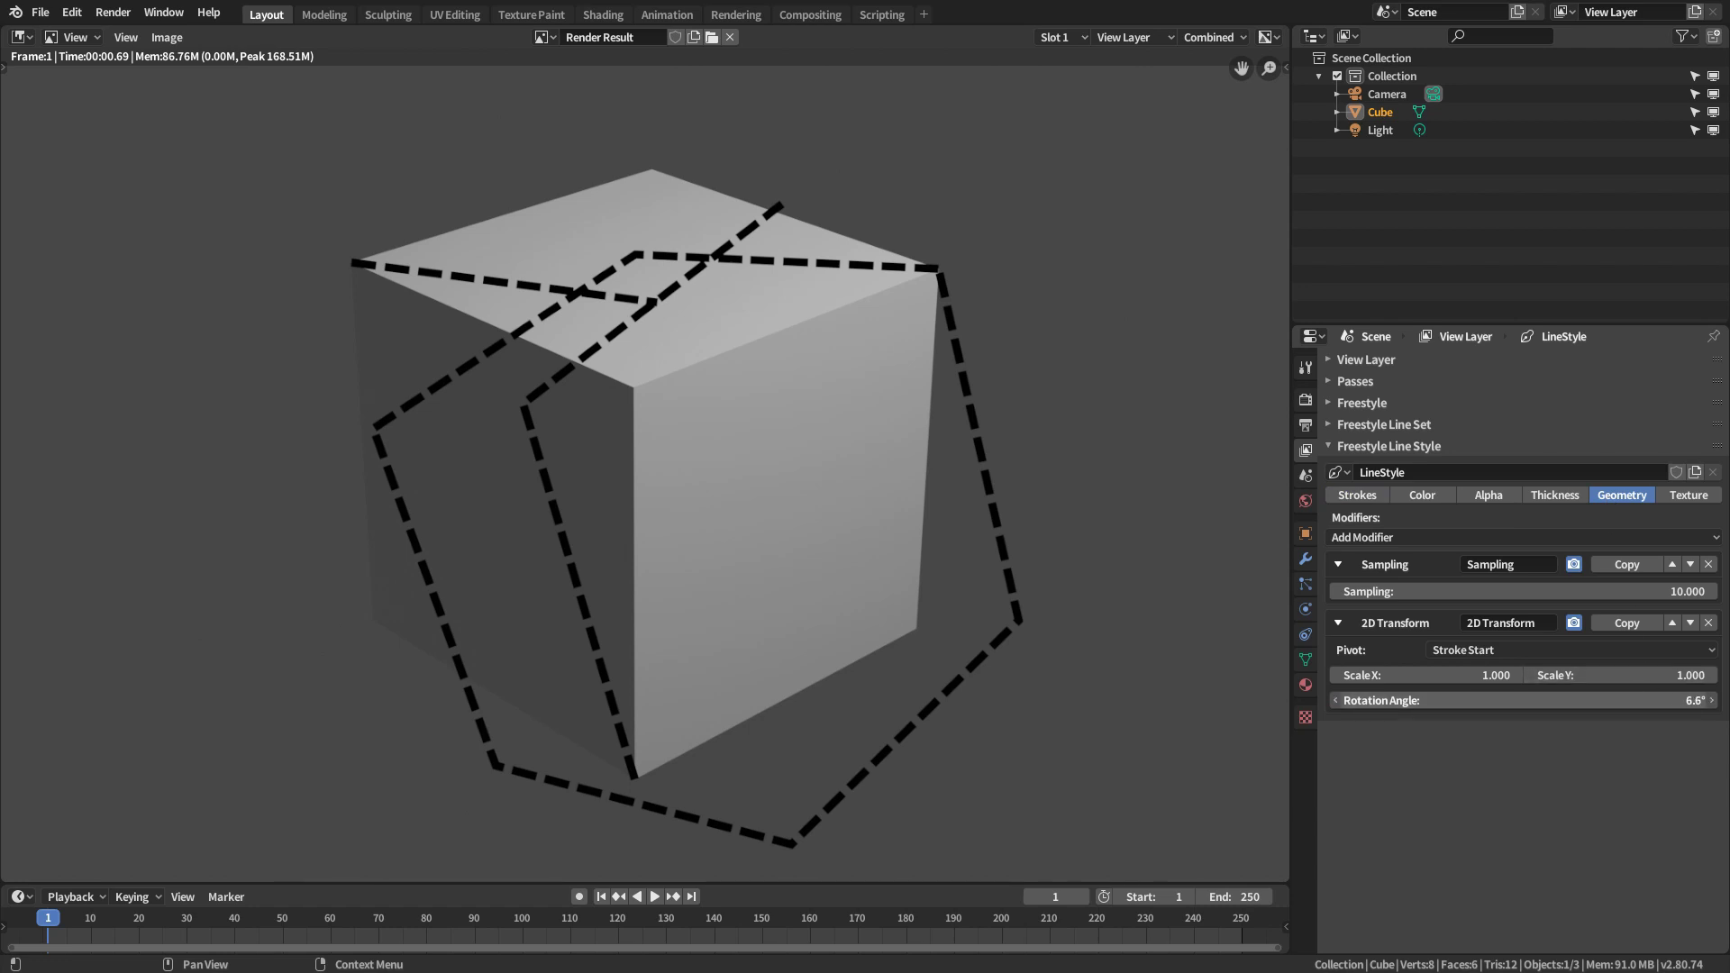
pyautogui.press('F12')
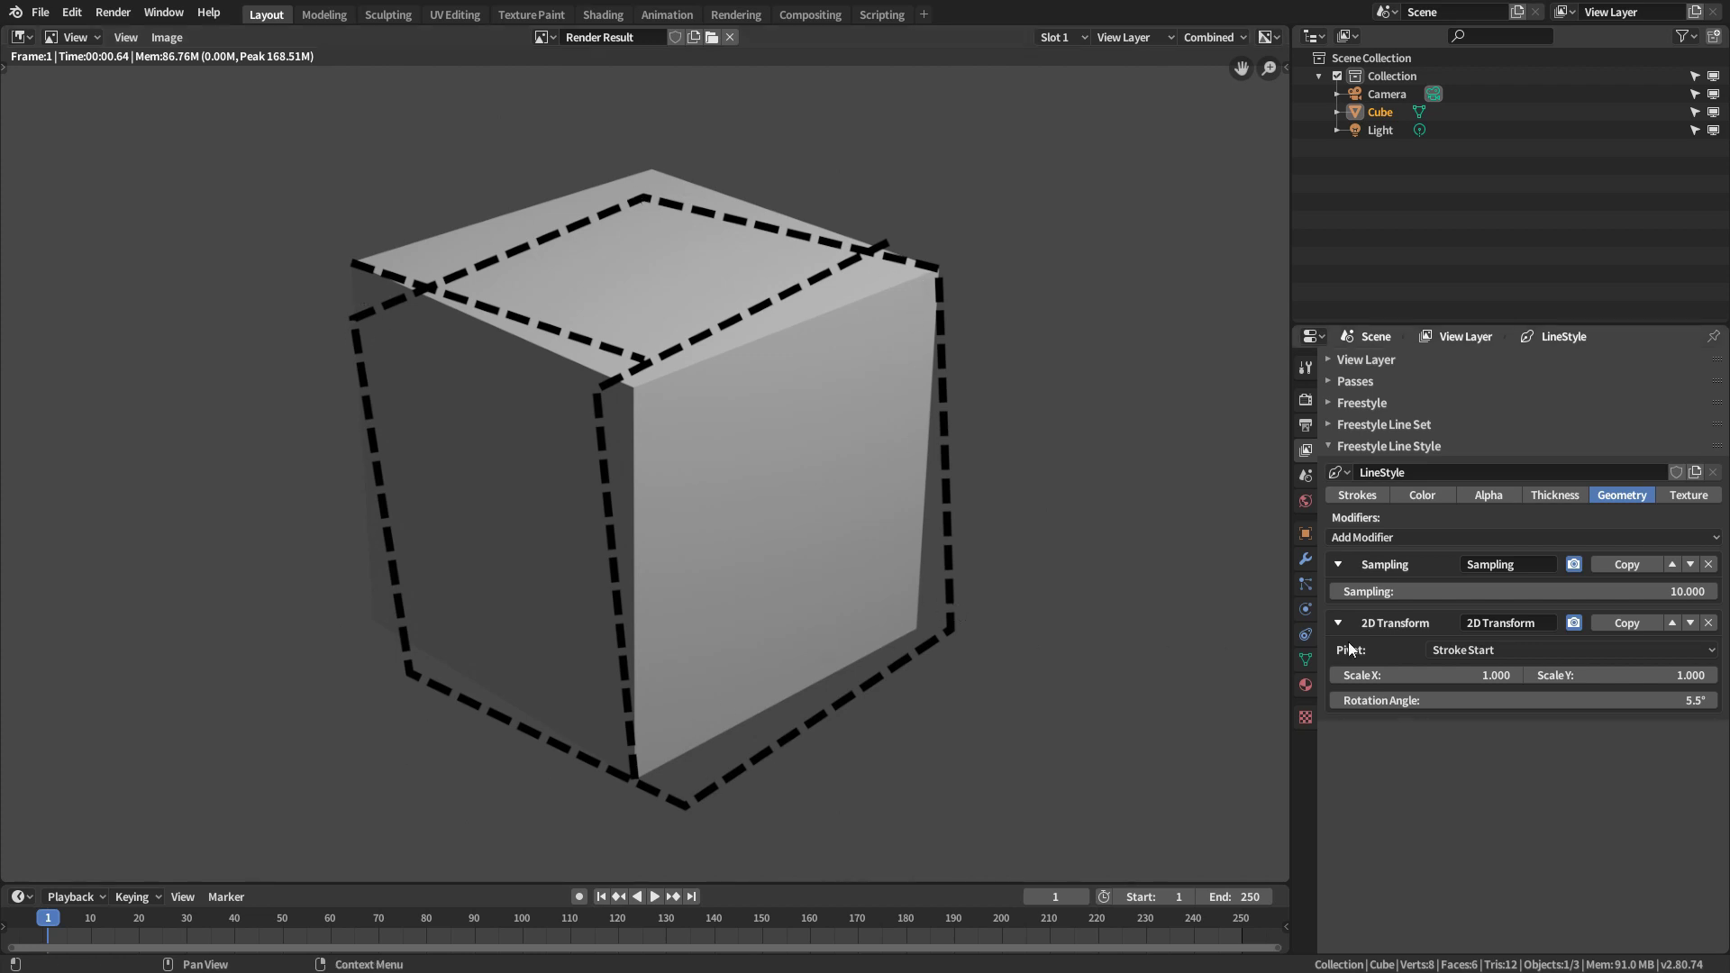
pyautogui.click(1573, 623)
pyautogui.press('F12')
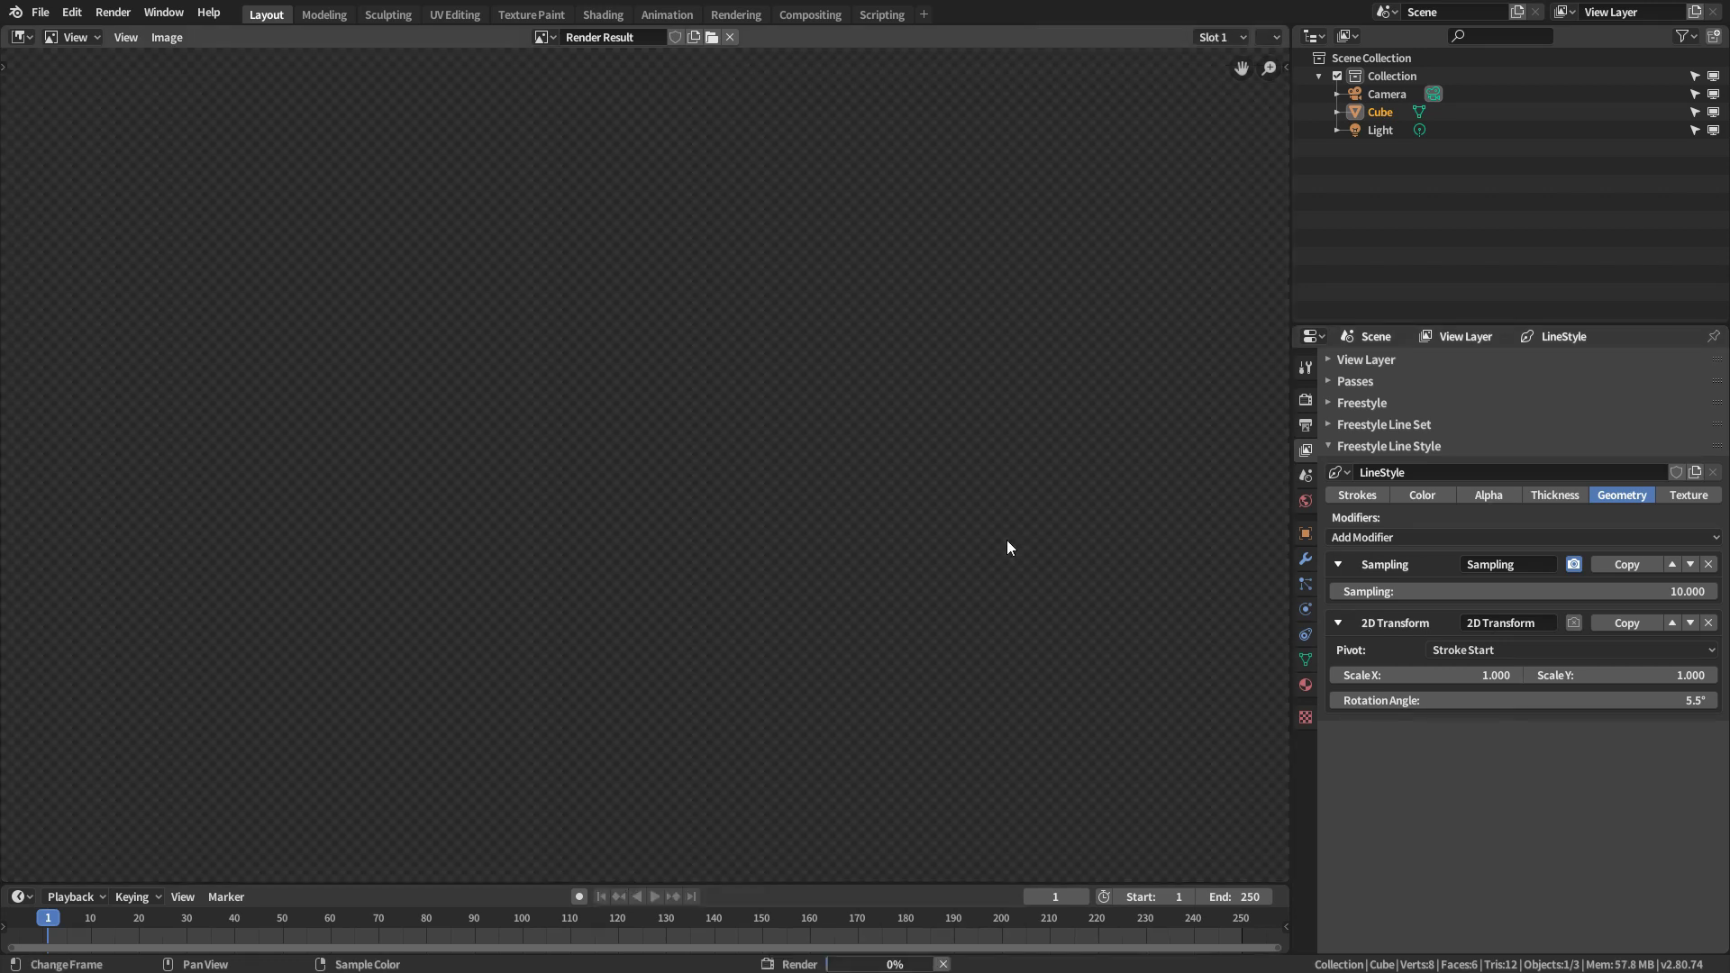
# - Turn off Dashed Line and enable Sorting in the line style's stroke settings
pyautogui.click(1354, 495)
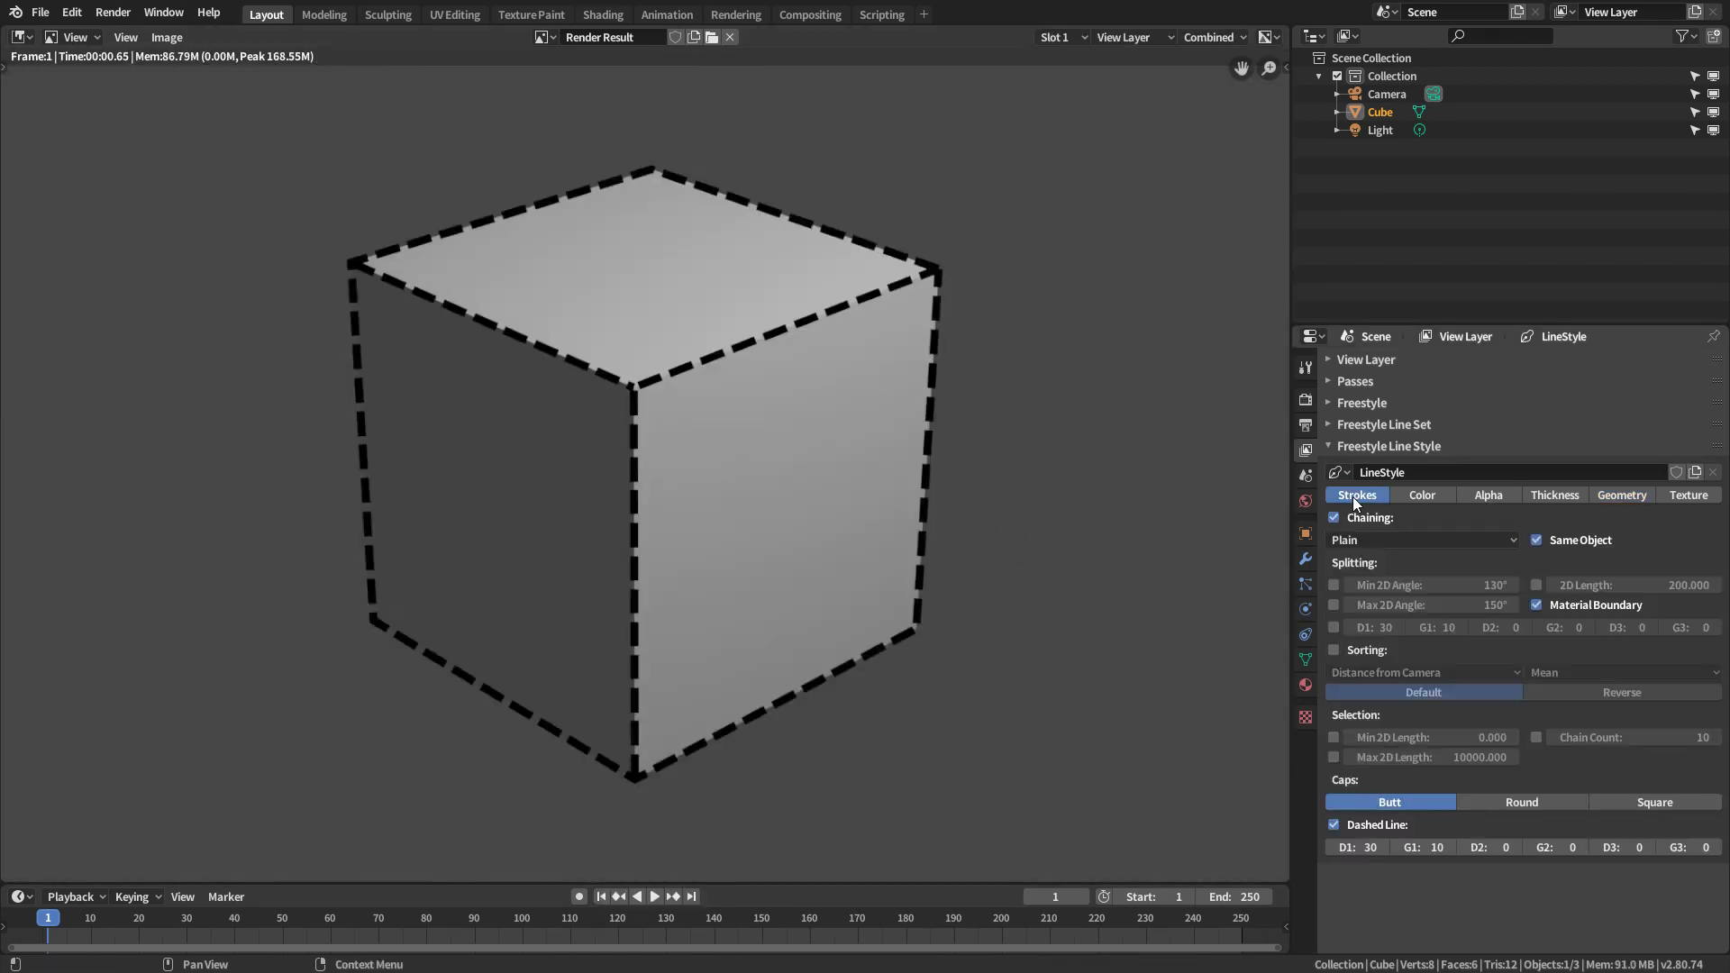
pyautogui.click(1333, 825)
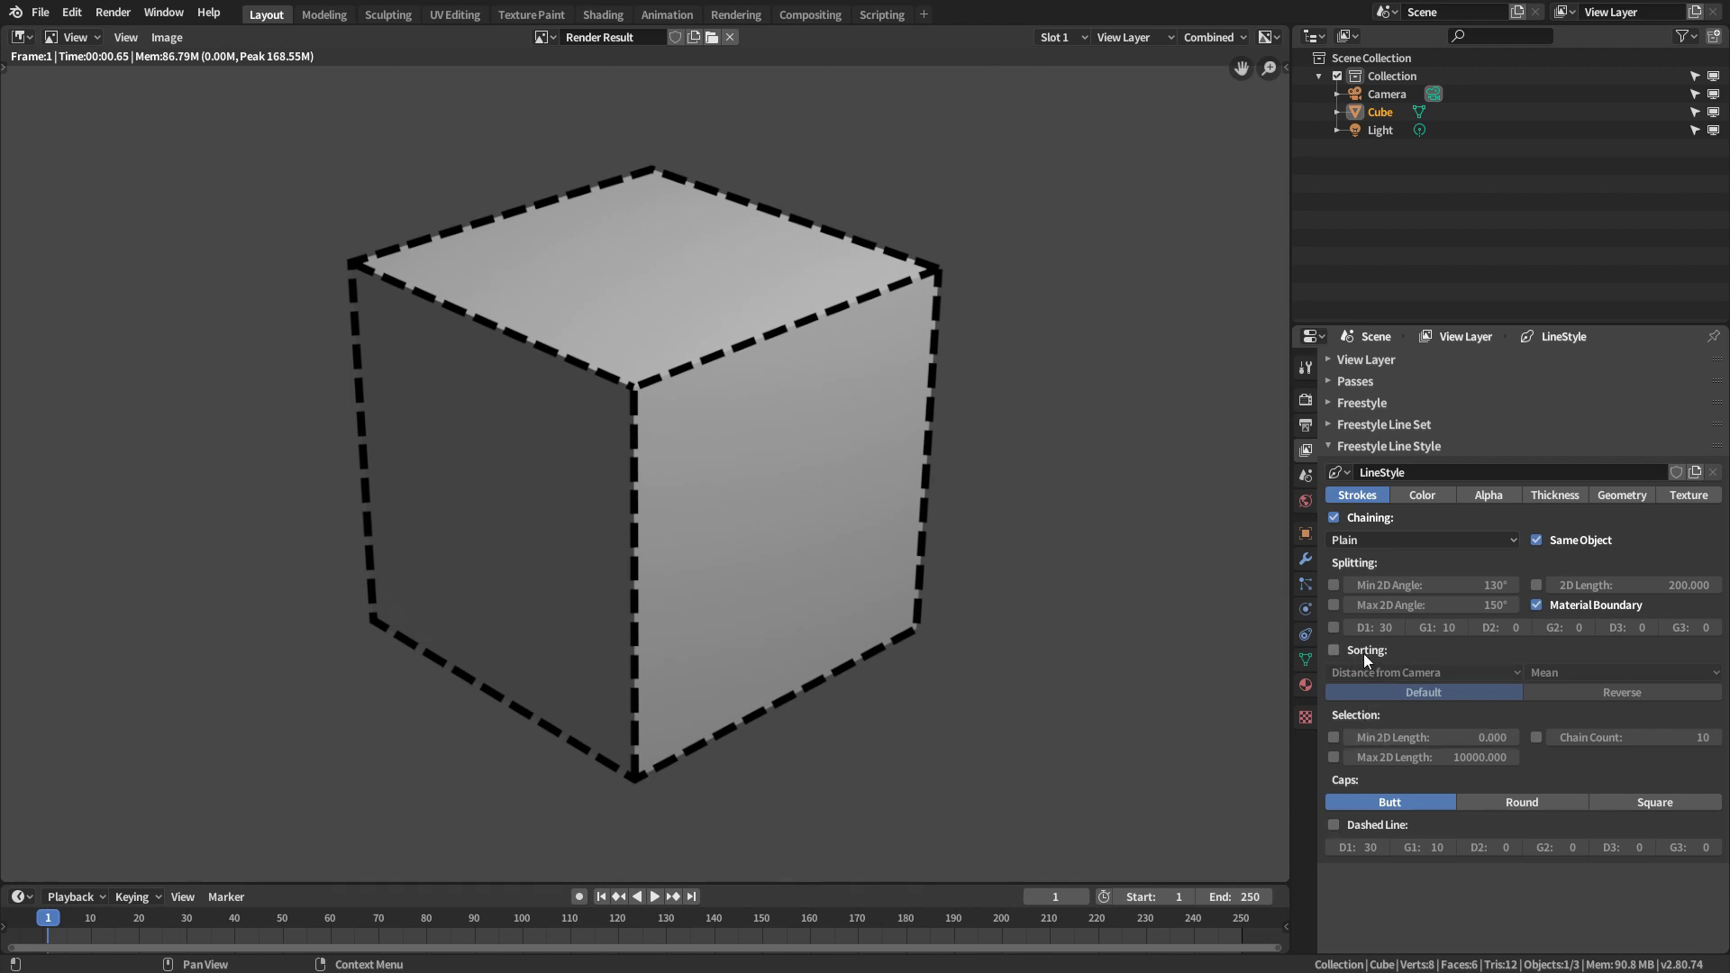
pyautogui.click(1334, 651)
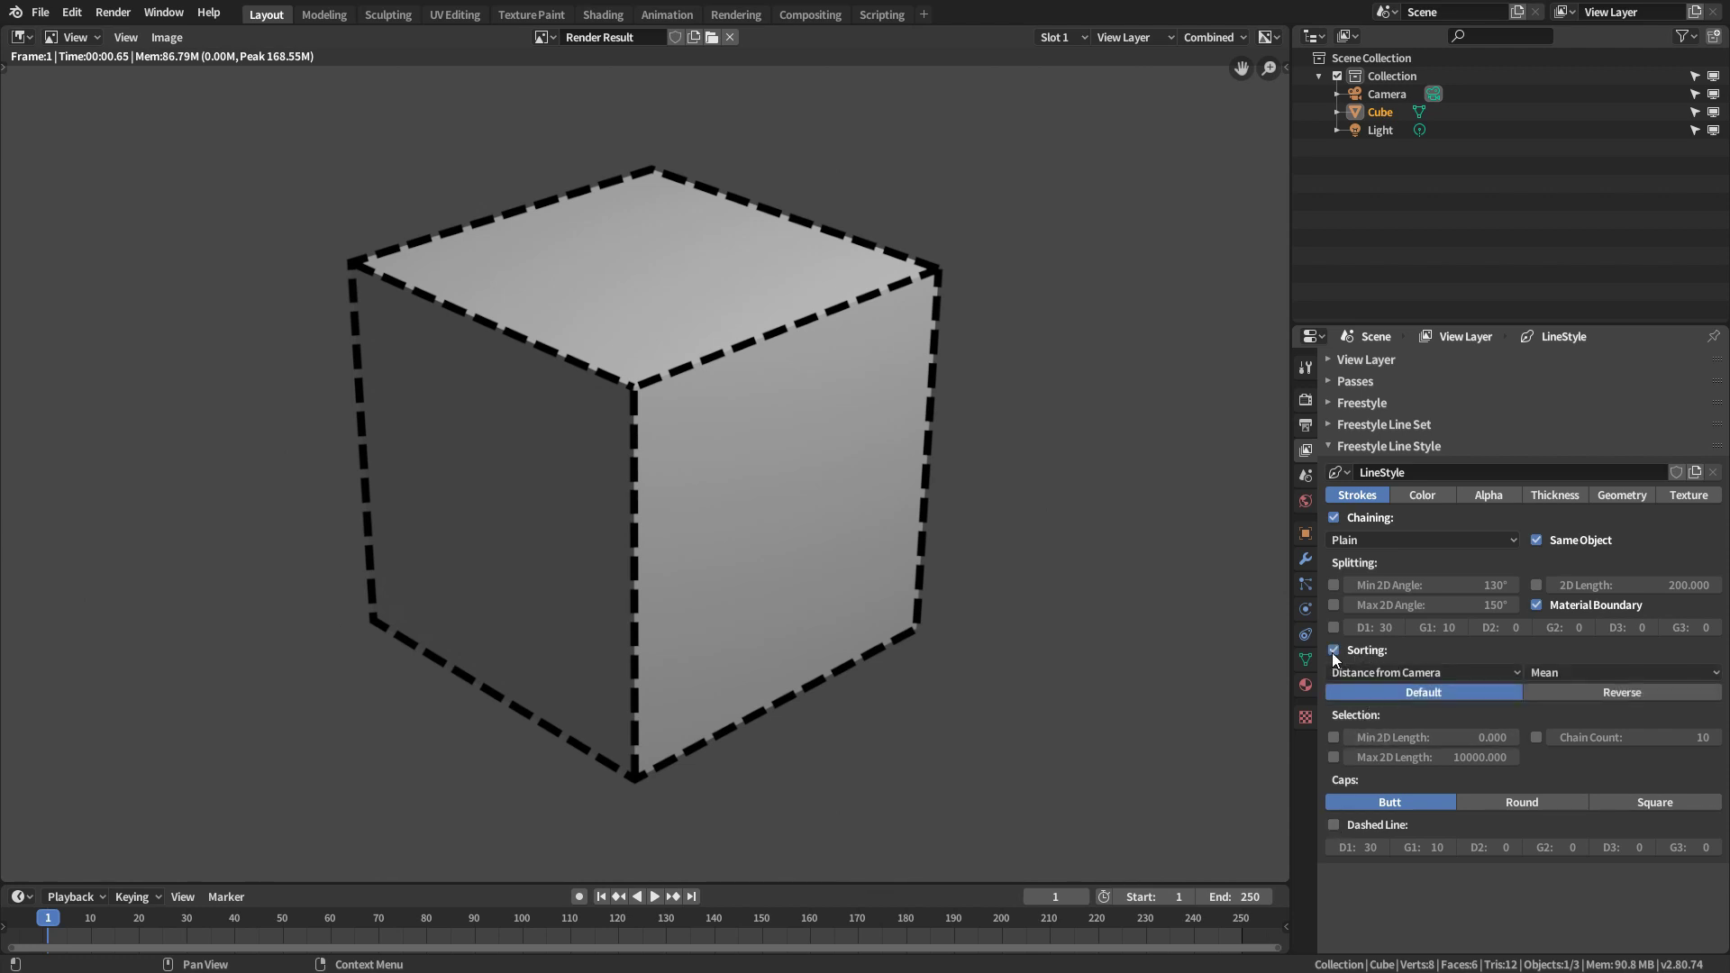
# - Lower the line style's base alpha transparency to 0.866 and render the cube
pyautogui.click(1489, 495)
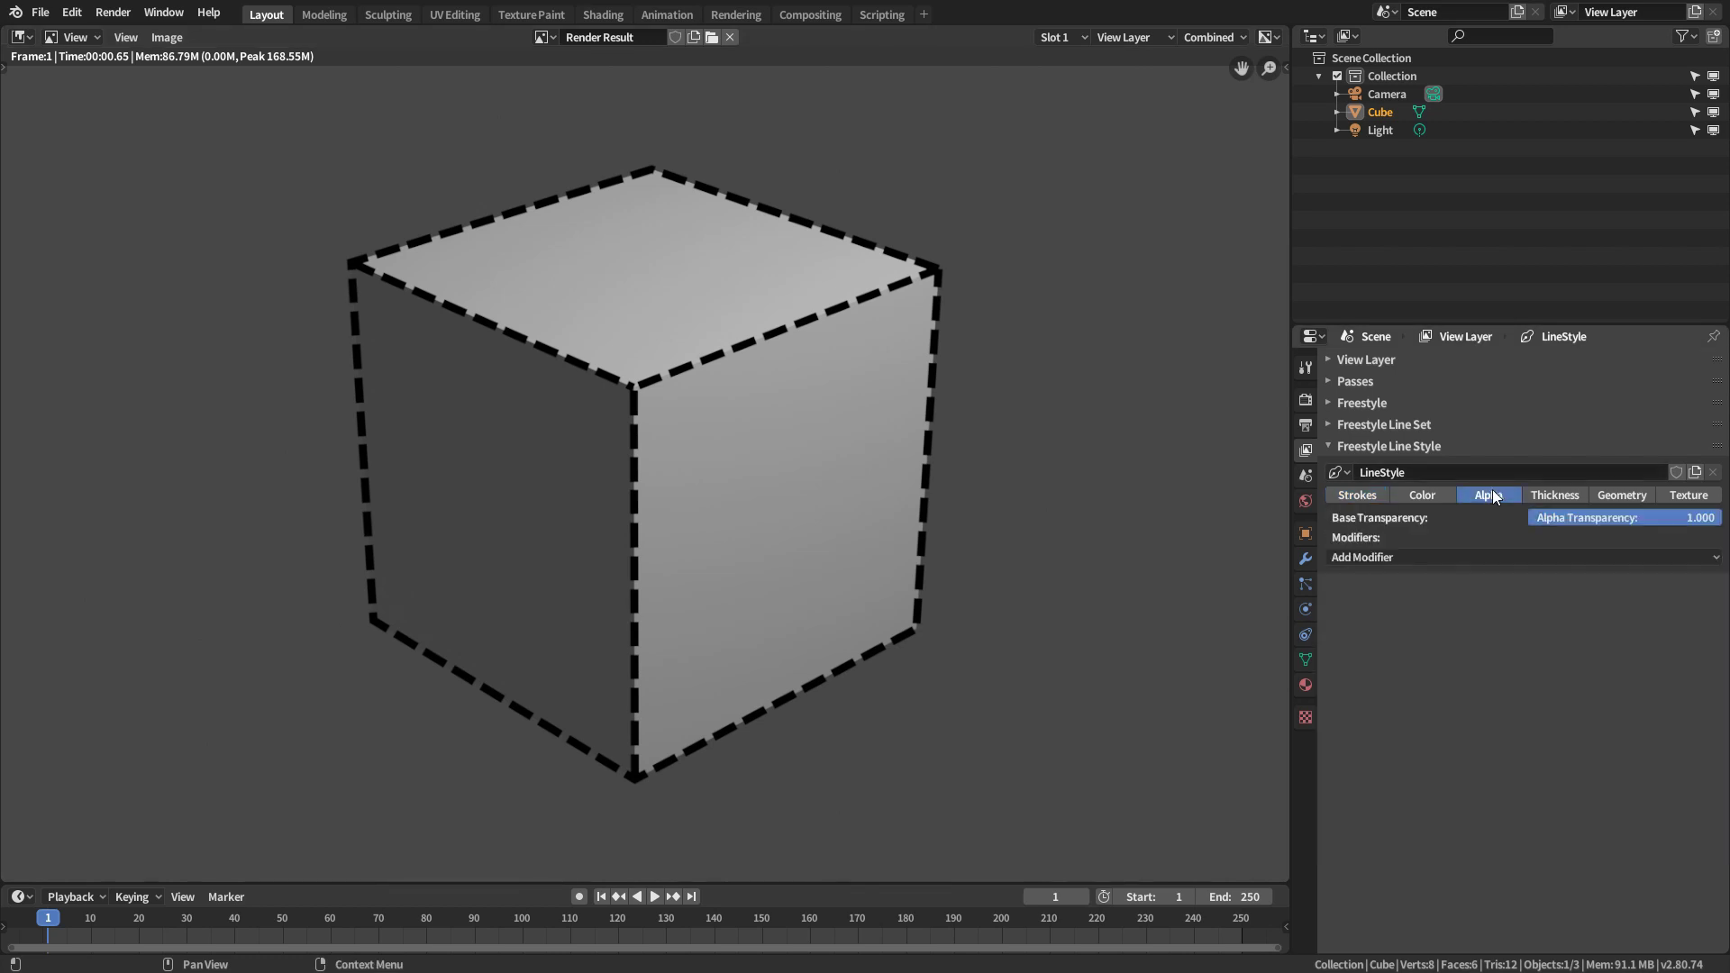
pyautogui.moveTo(1668, 517); pyautogui.dragTo(1645, 517)
pyautogui.press('F12')
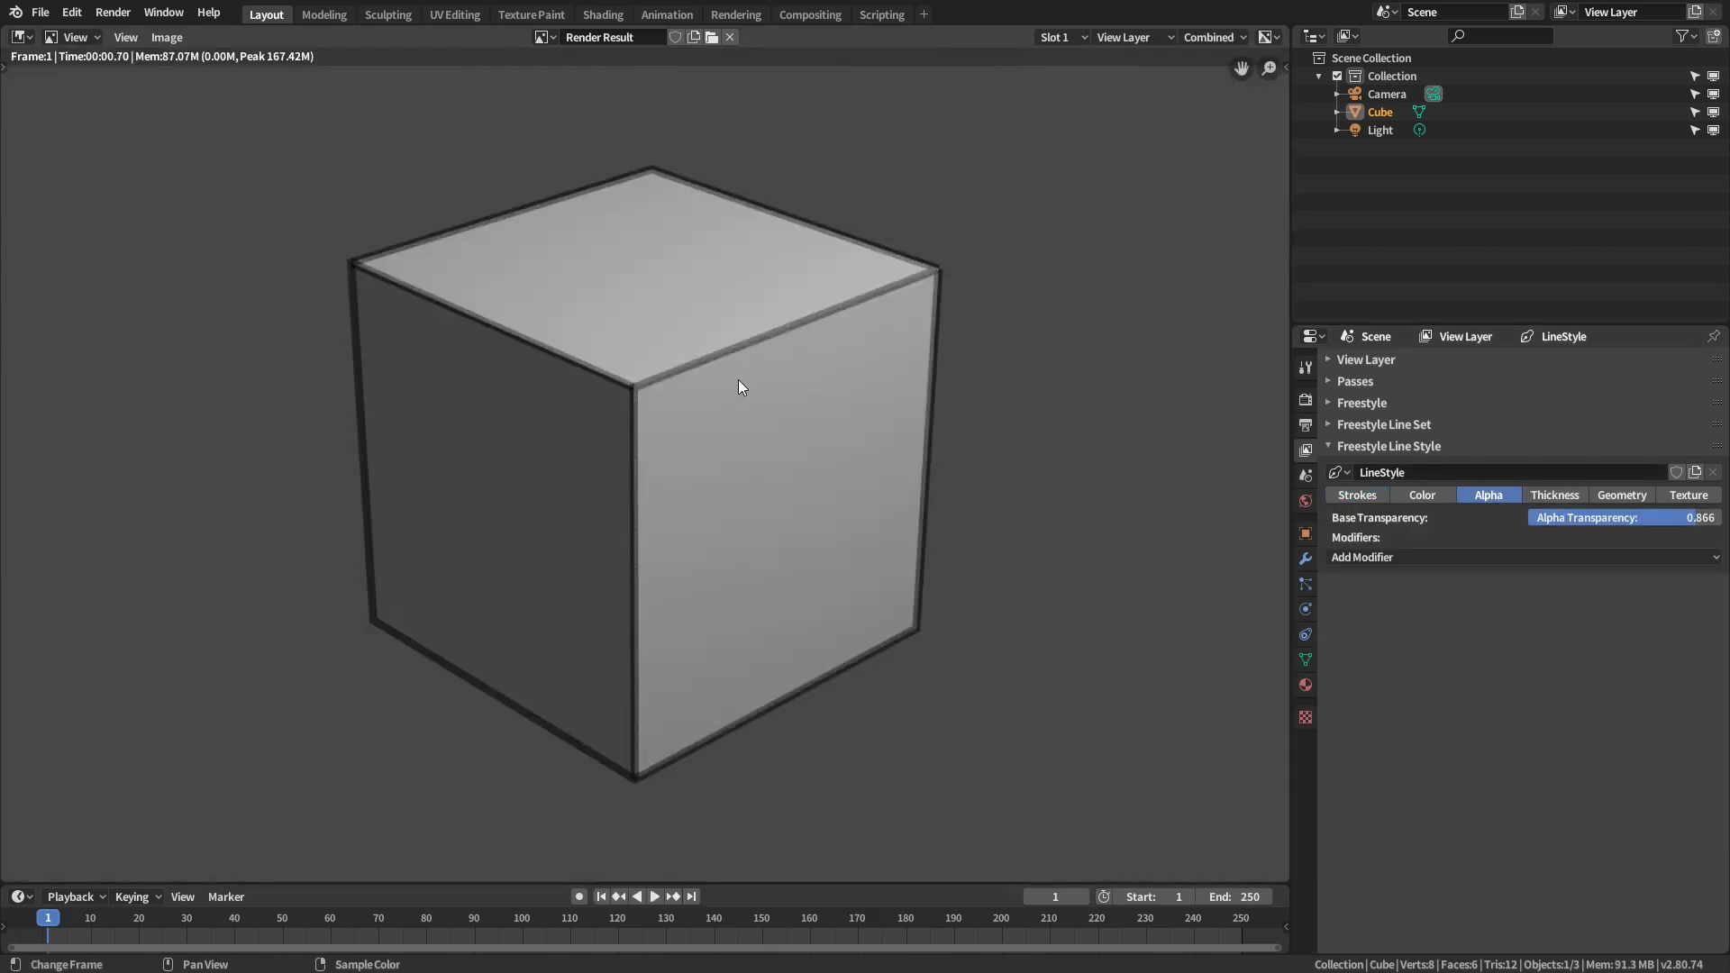
# - Set the base line thickness to 30, render the cube, and examine the overlapping strokes at its corners up close
pyautogui.click(1554, 494)
pyautogui.doubleClick(1674, 517)
pyautogui.write('30')
pyautogui.press('Return')
pyautogui.press('F12')
pyautogui.scroll(3, 317, 279)
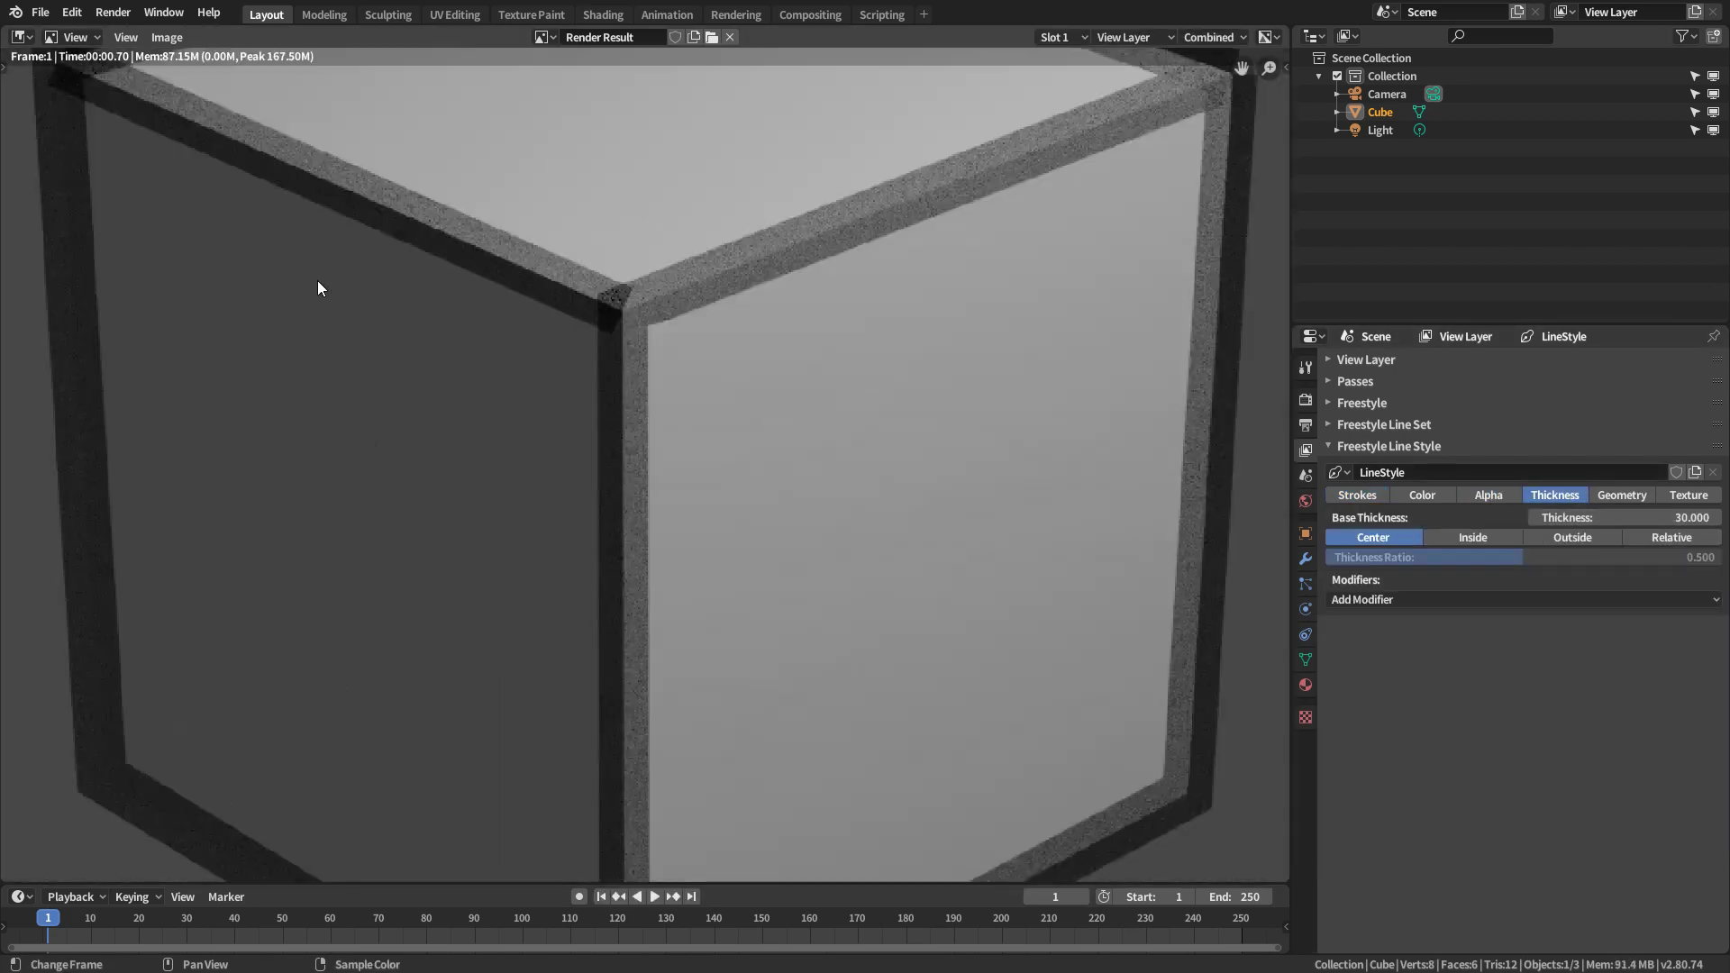
pyautogui.moveTo(318, 279); pyautogui.dragTo(598, 471, button='middle')
pyautogui.scroll(1, 355, 258)
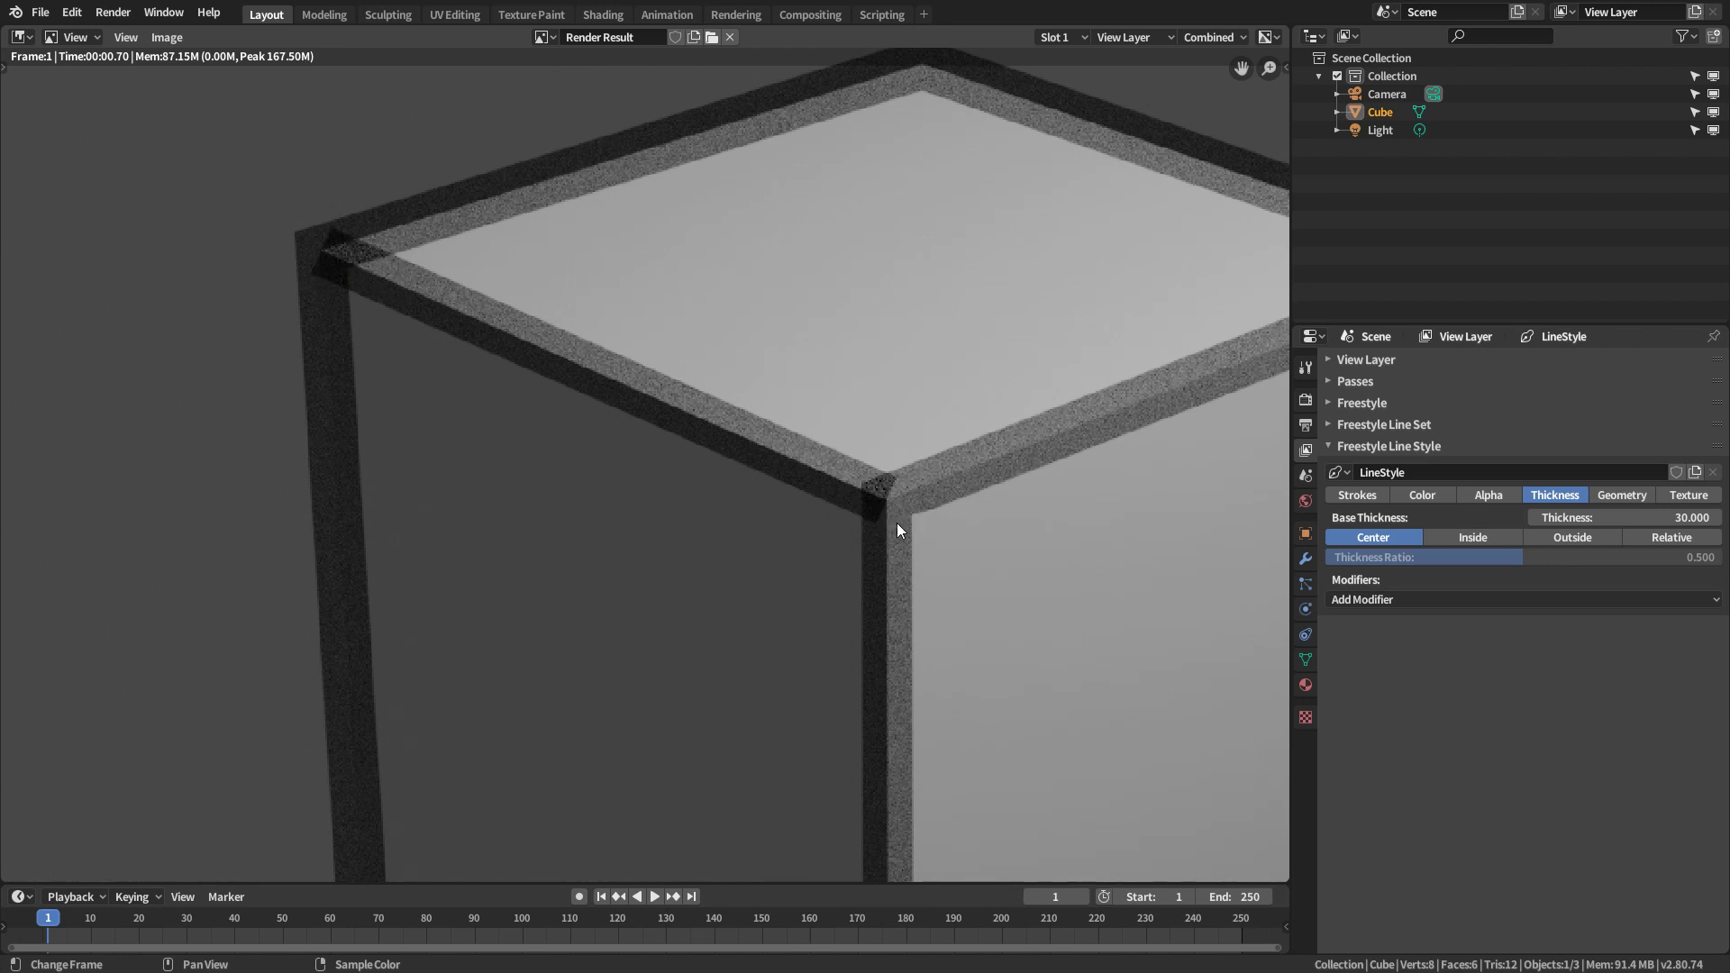
# - Review the stroke sort key and integration type options, and try the Reverse sort order before restoring Default
pyautogui.click(1367, 498)
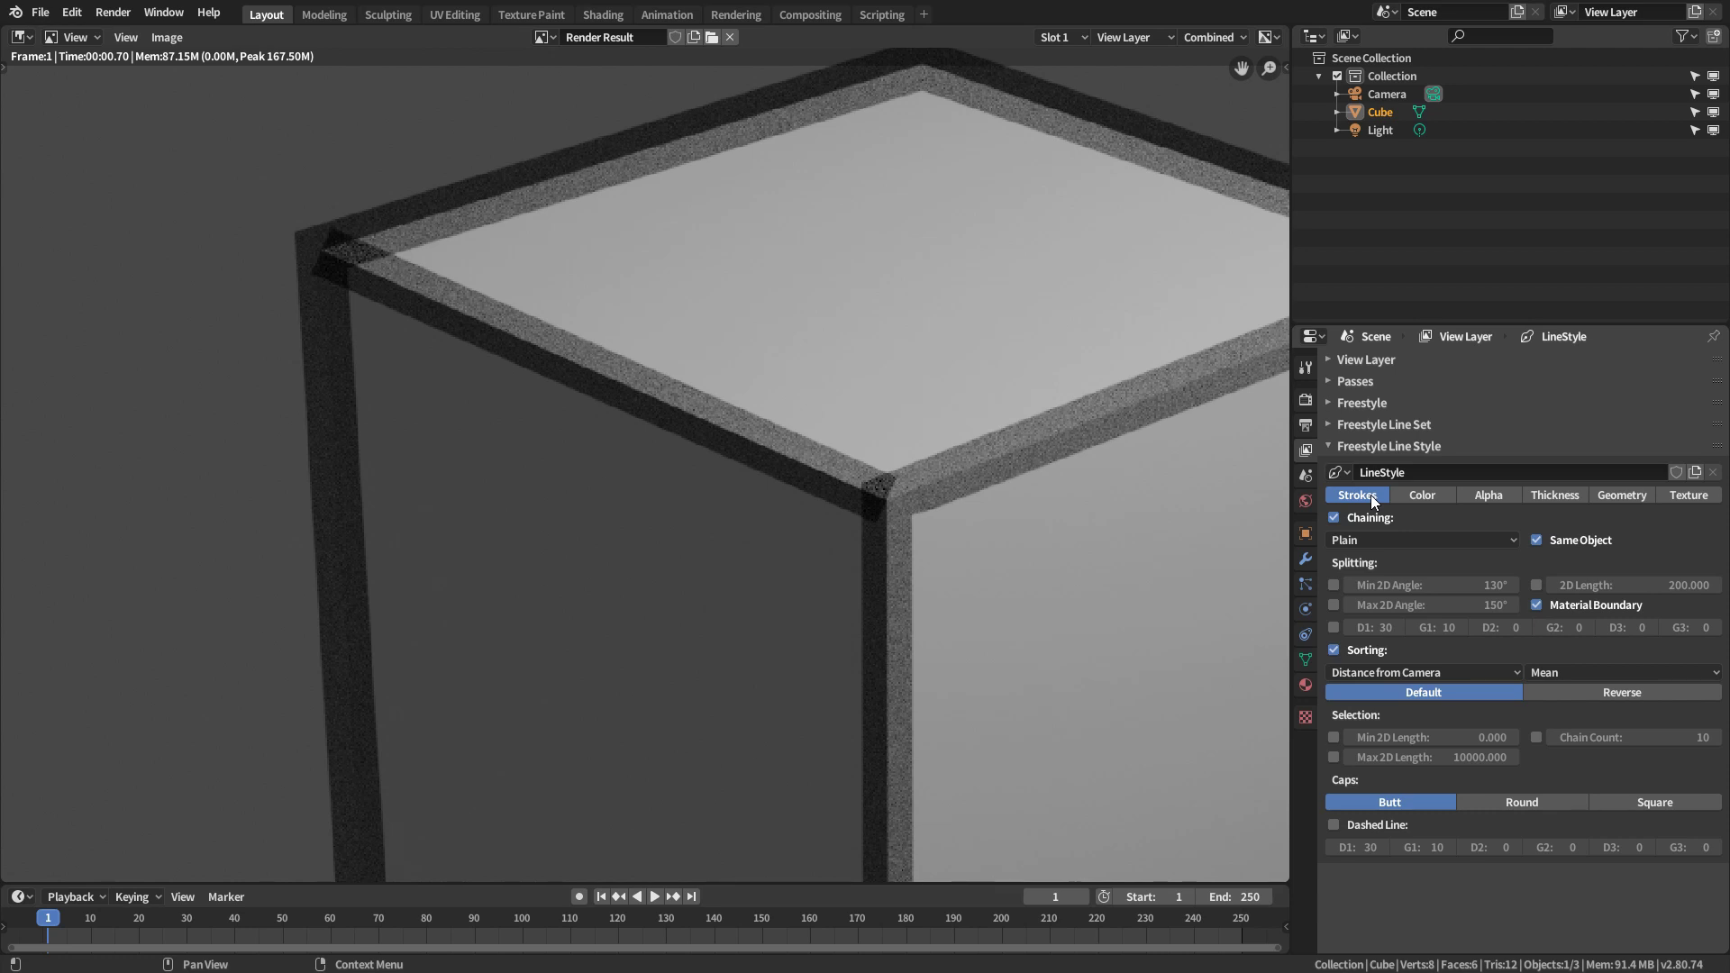
pyautogui.scroll(-2, 887, 456)
pyautogui.moveTo(928, 499); pyautogui.dragTo(764, 386, button='middle')
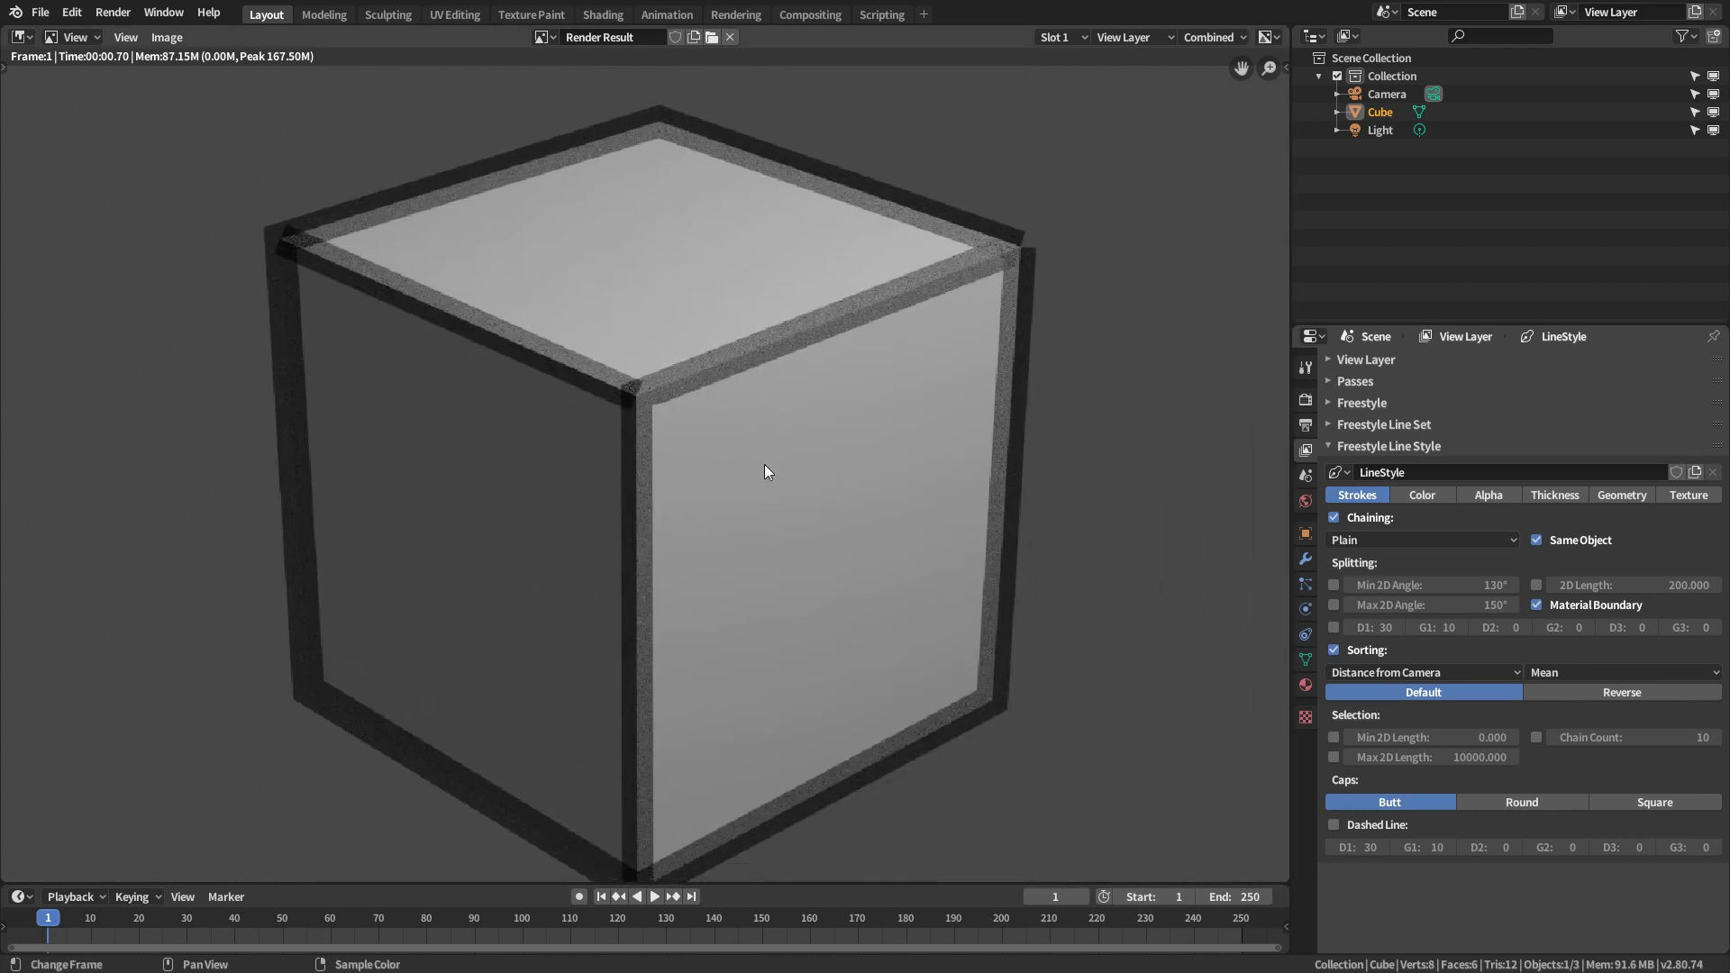
pyautogui.scroll(-2, 766, 467)
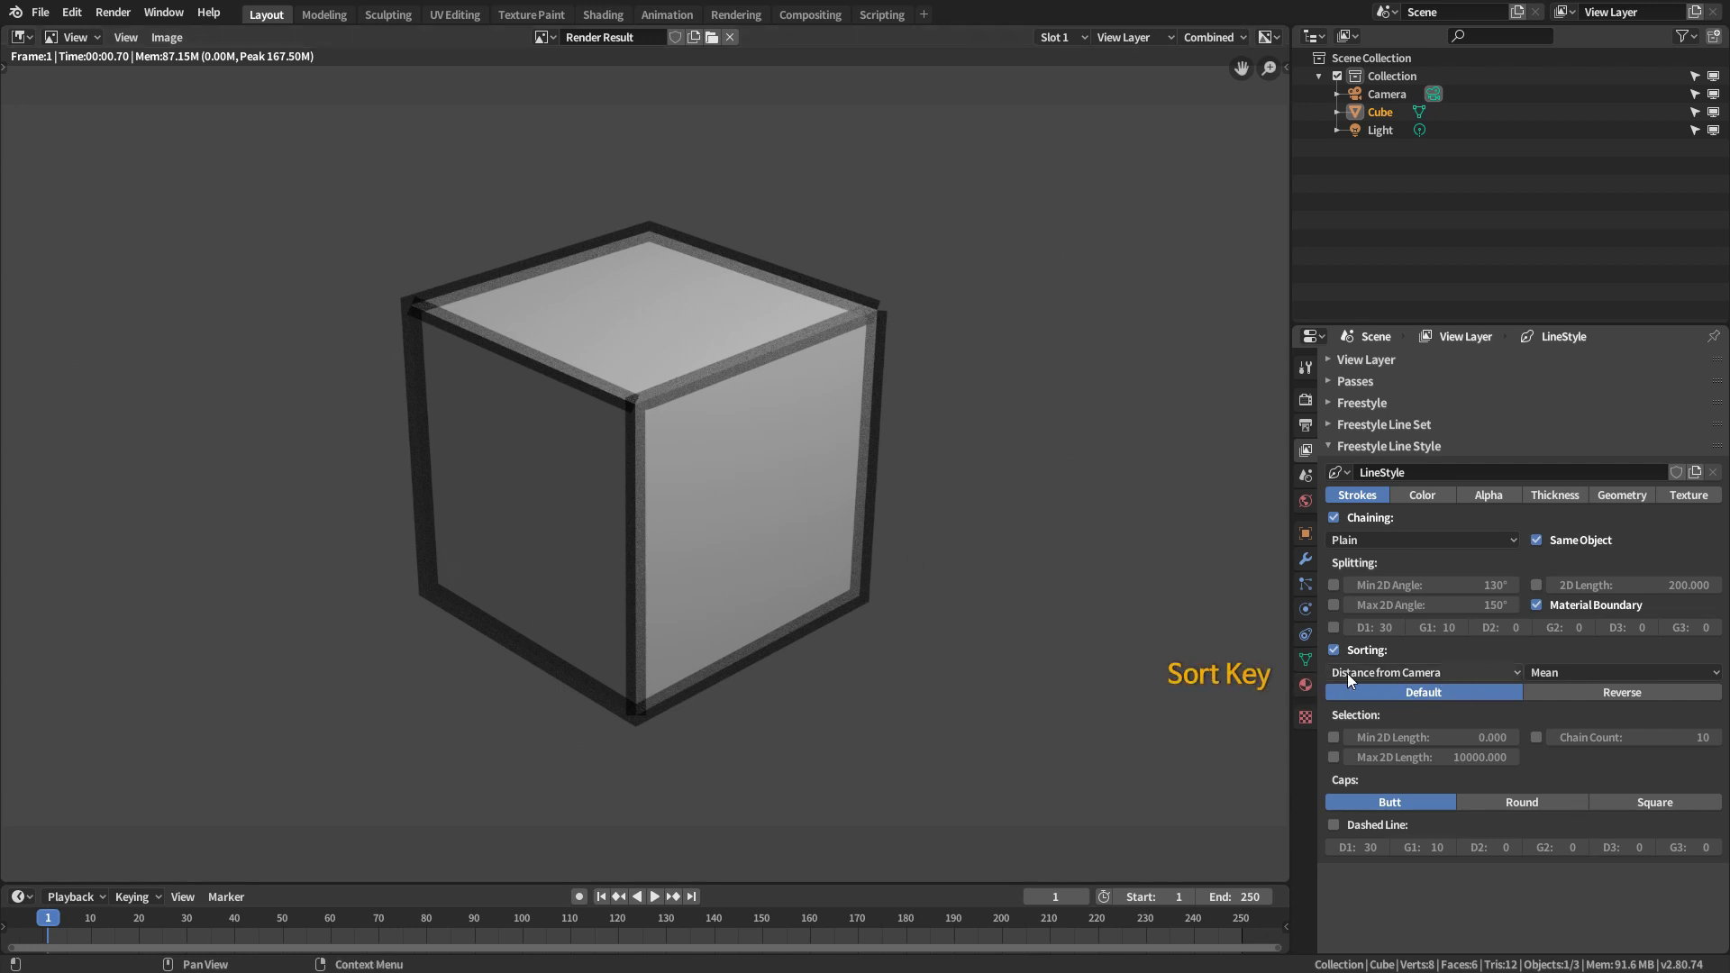
pyautogui.click(1411, 674)
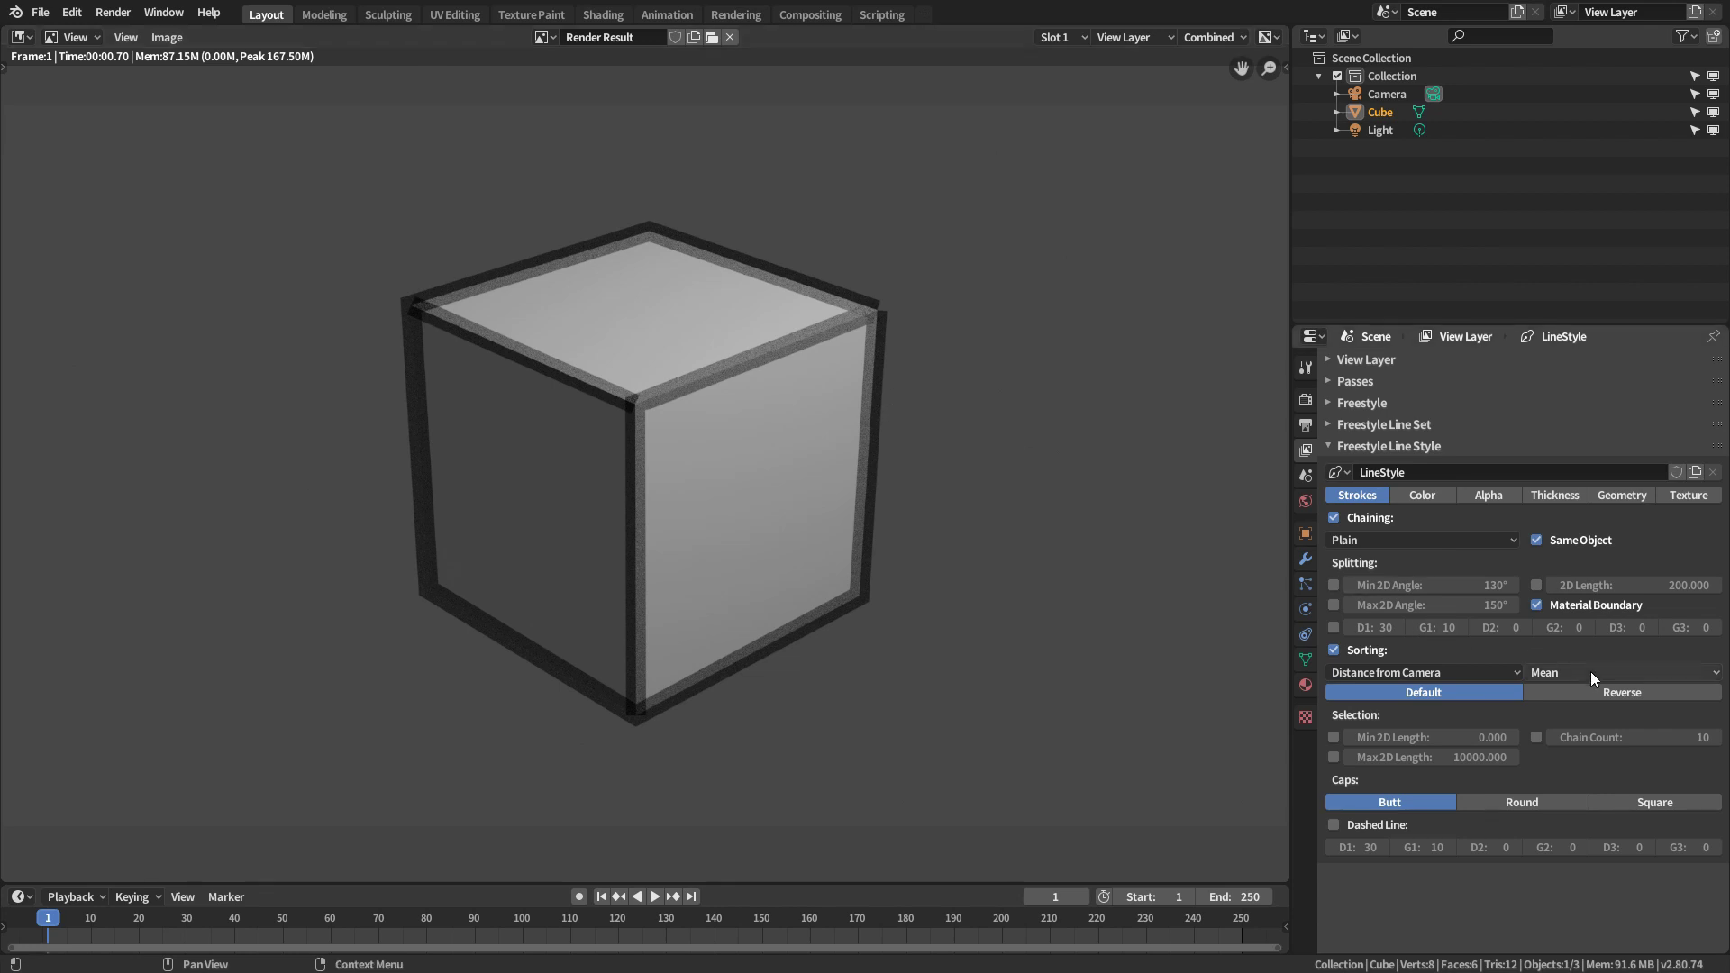
pyautogui.click(1614, 672)
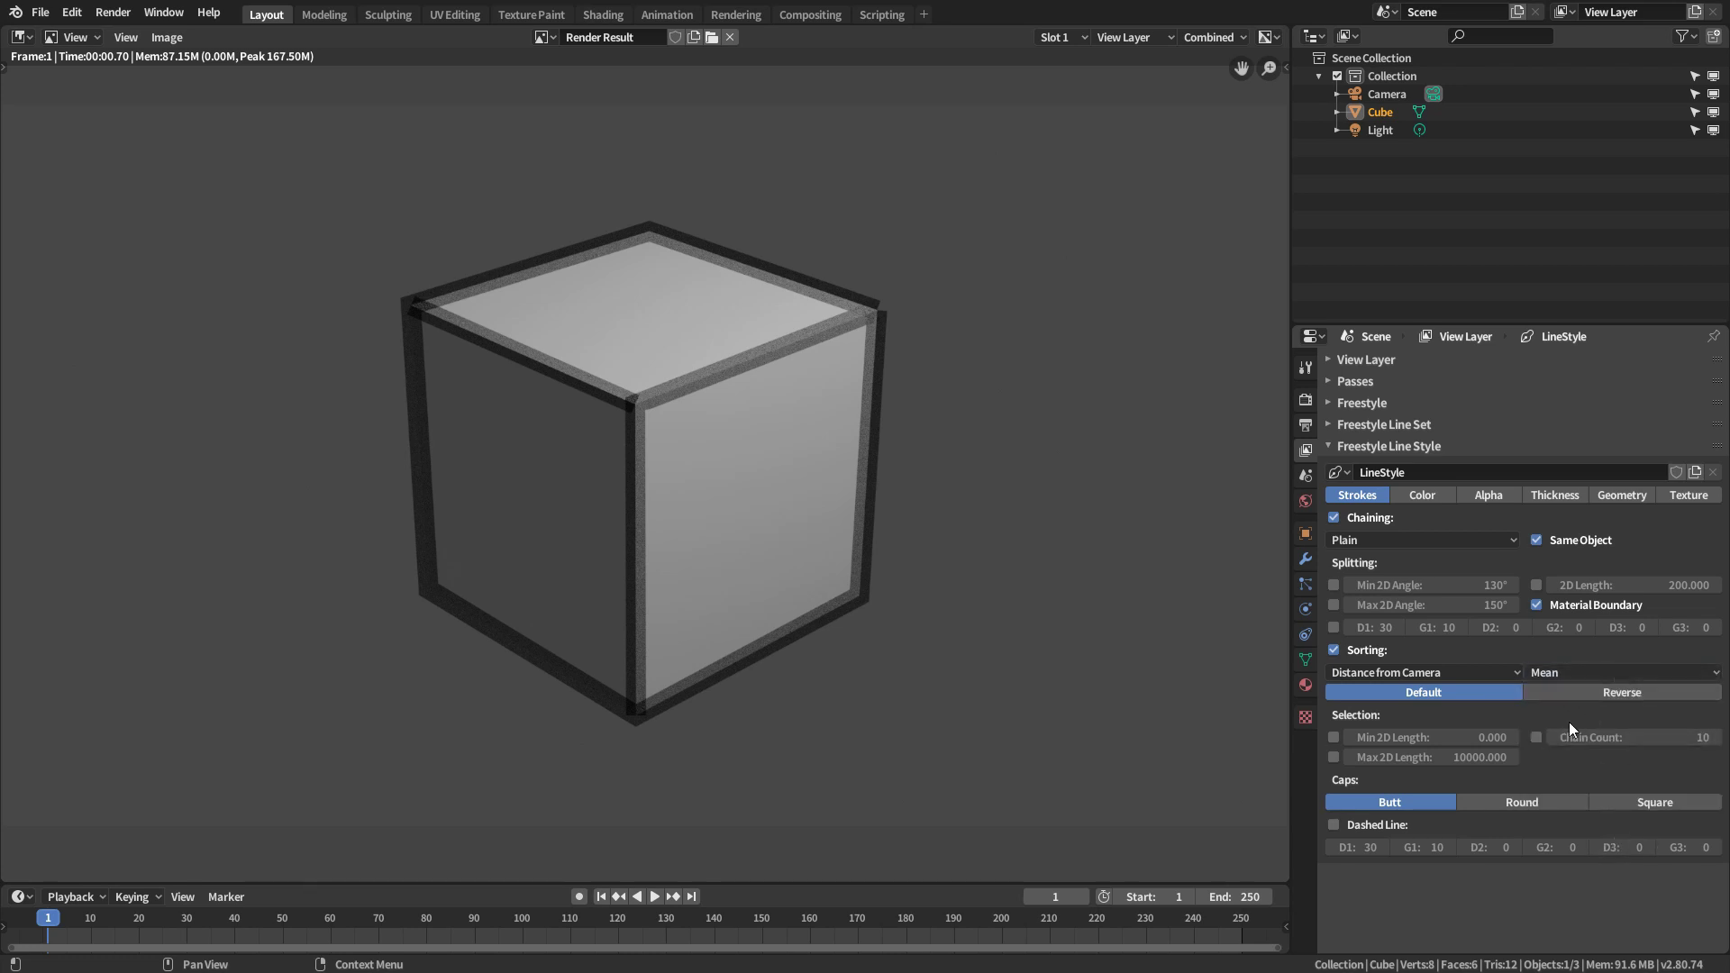
pyautogui.click(1623, 695)
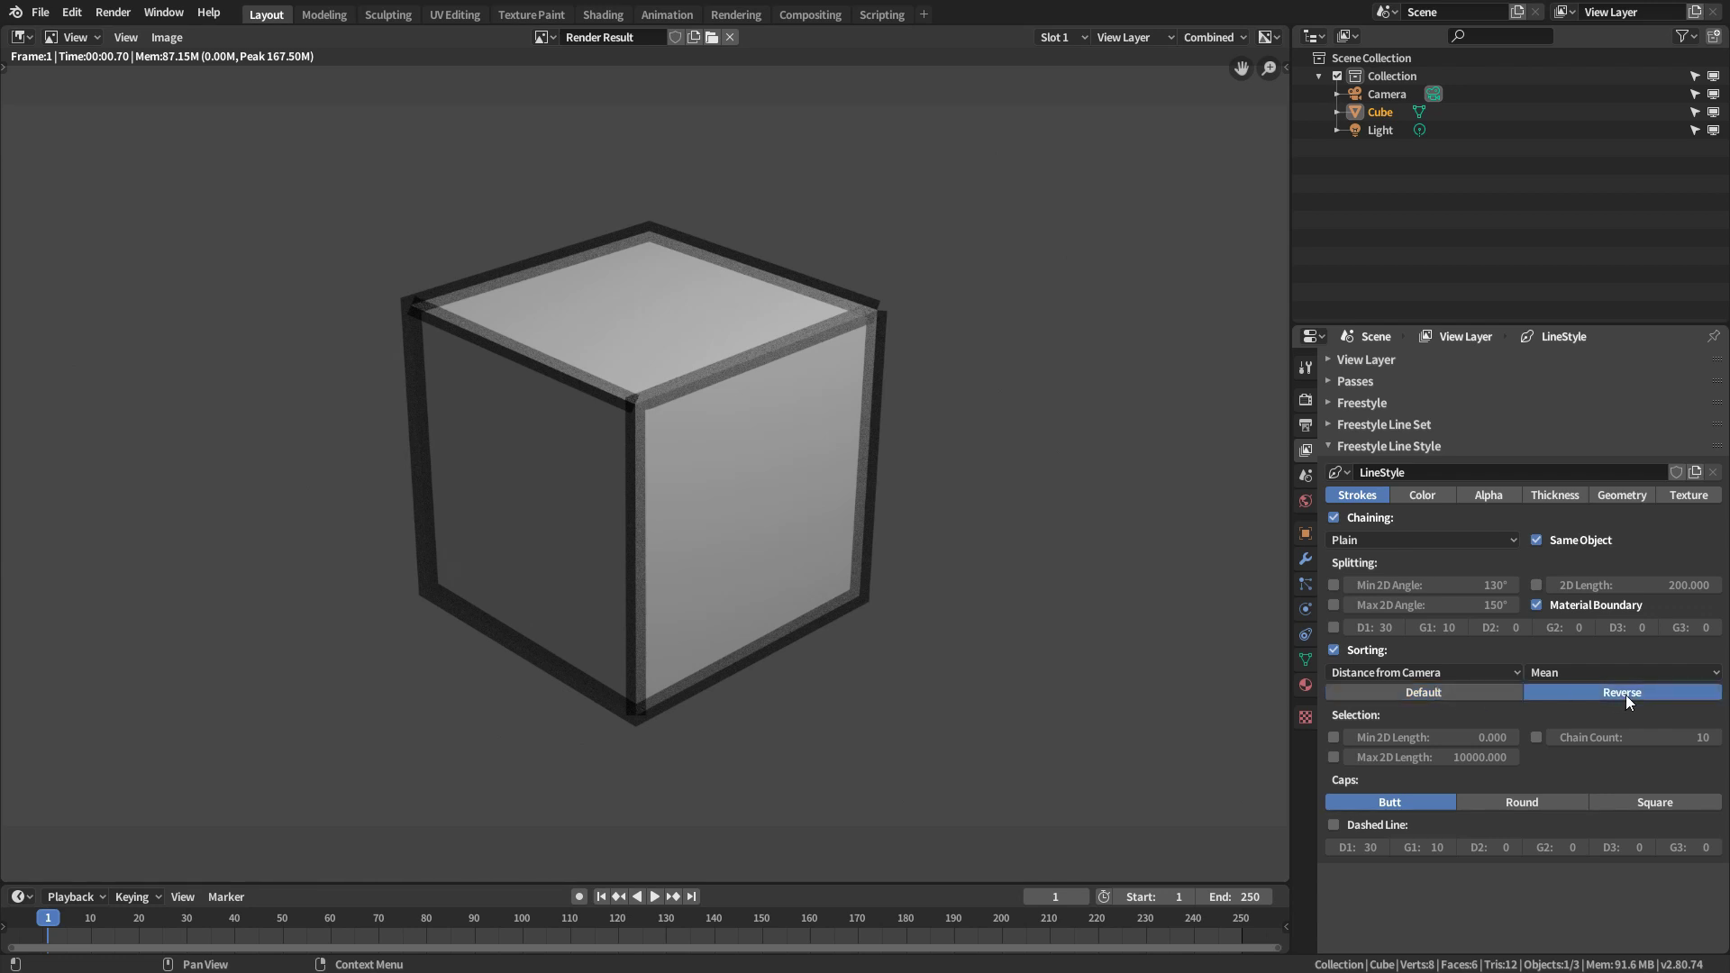
pyautogui.click(1451, 693)
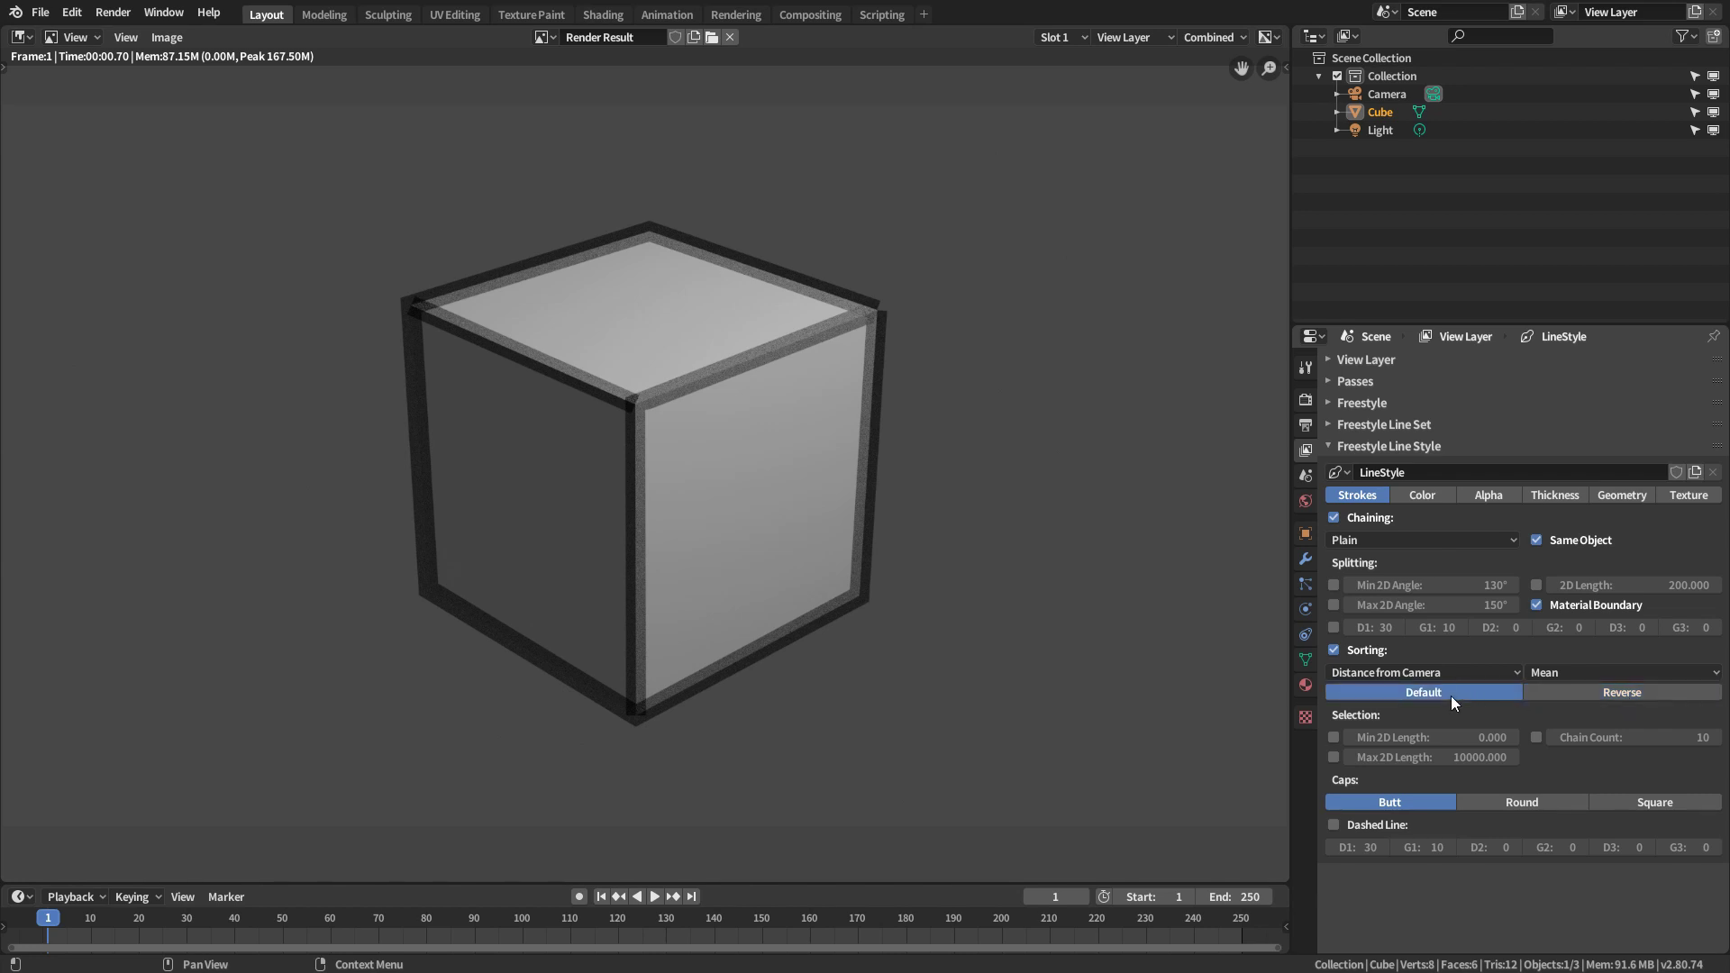
# - Set the sort key to 2D Length and check the integration type options
pyautogui.click(1398, 671)
pyautogui.click(1386, 707)
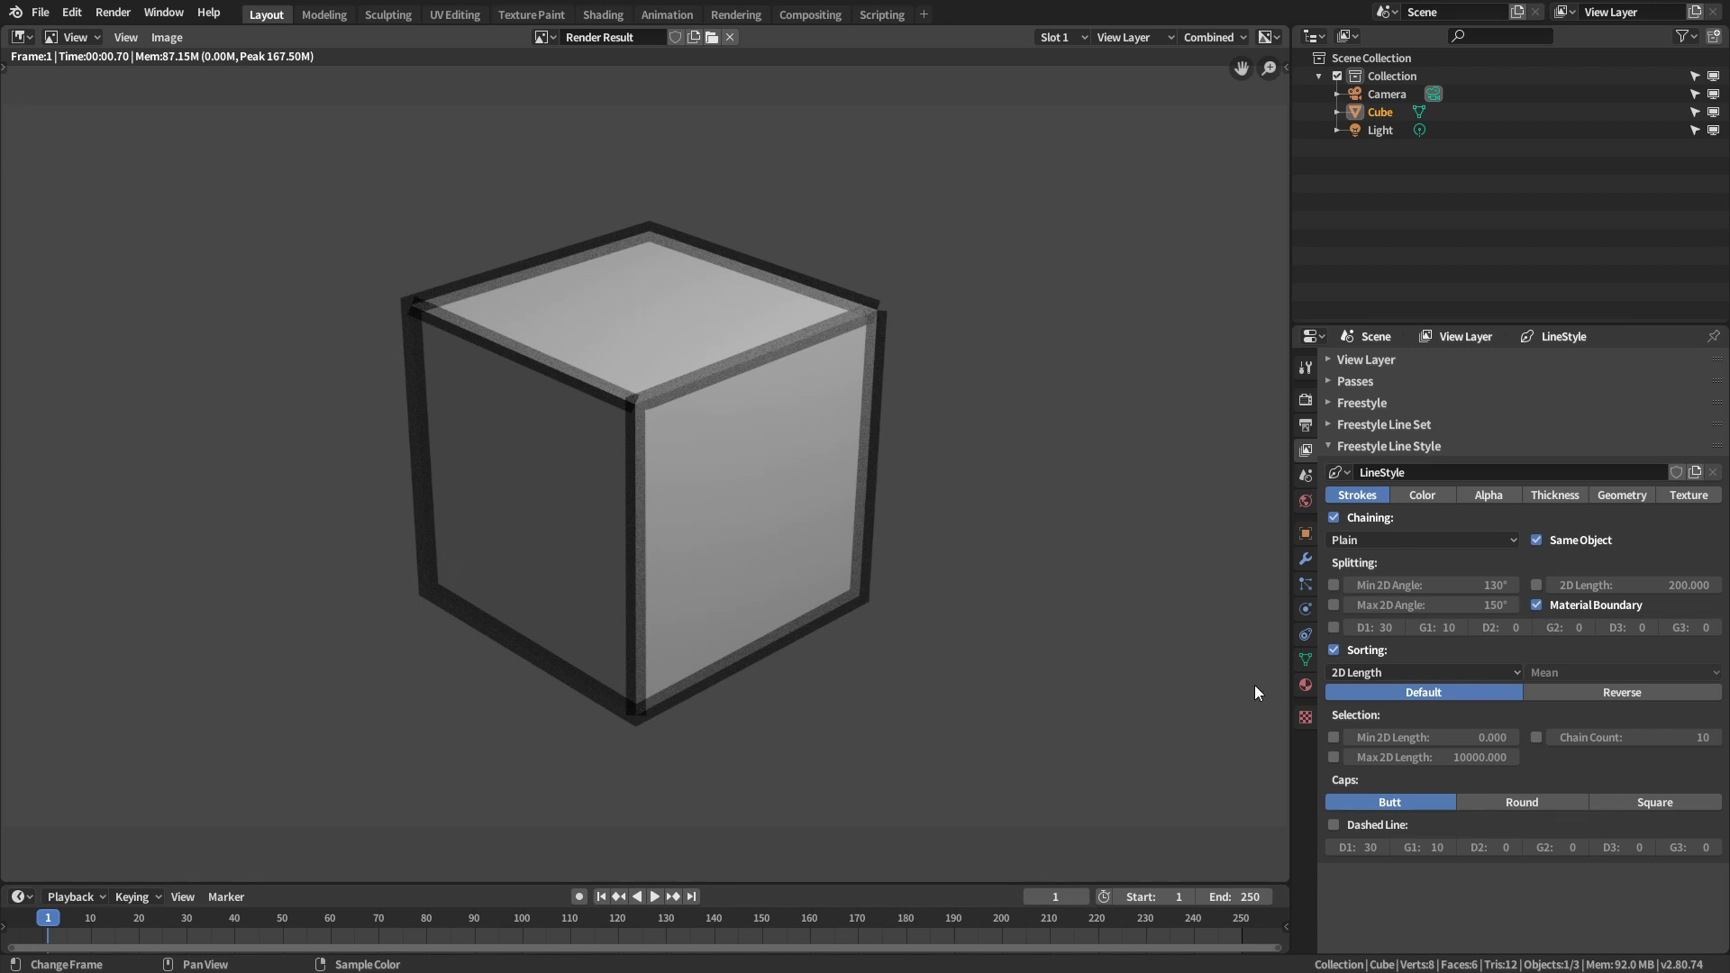
pyautogui.click(1662, 673)
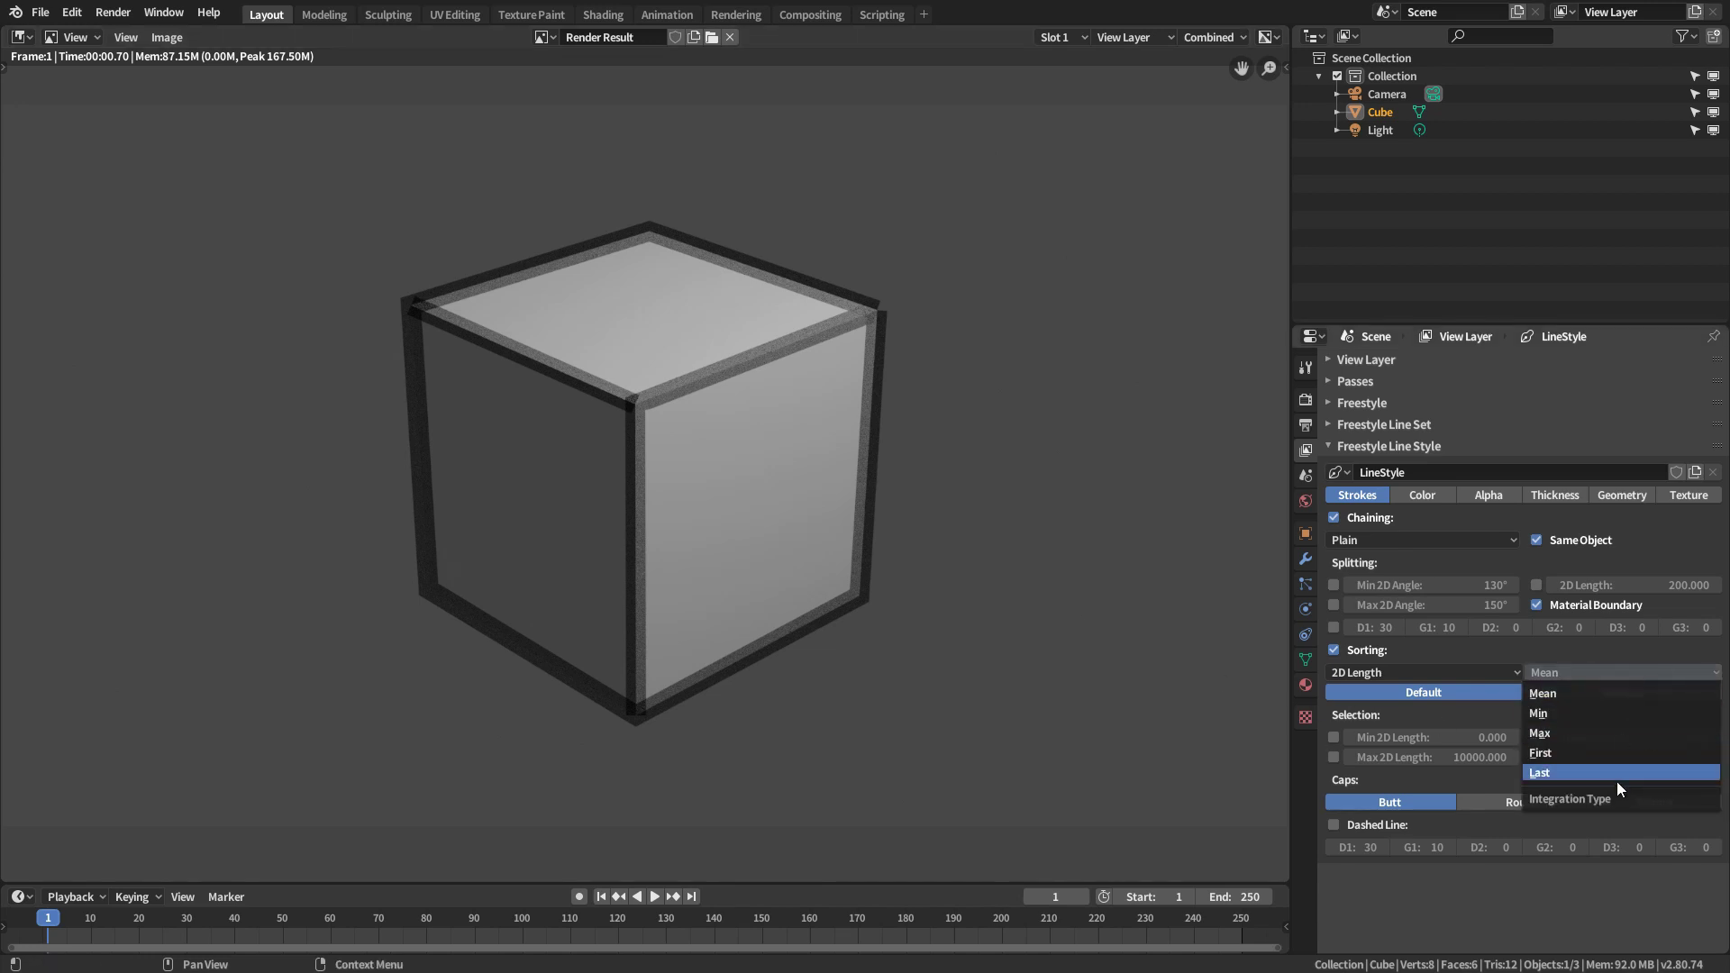
pyautogui.click(1620, 651)
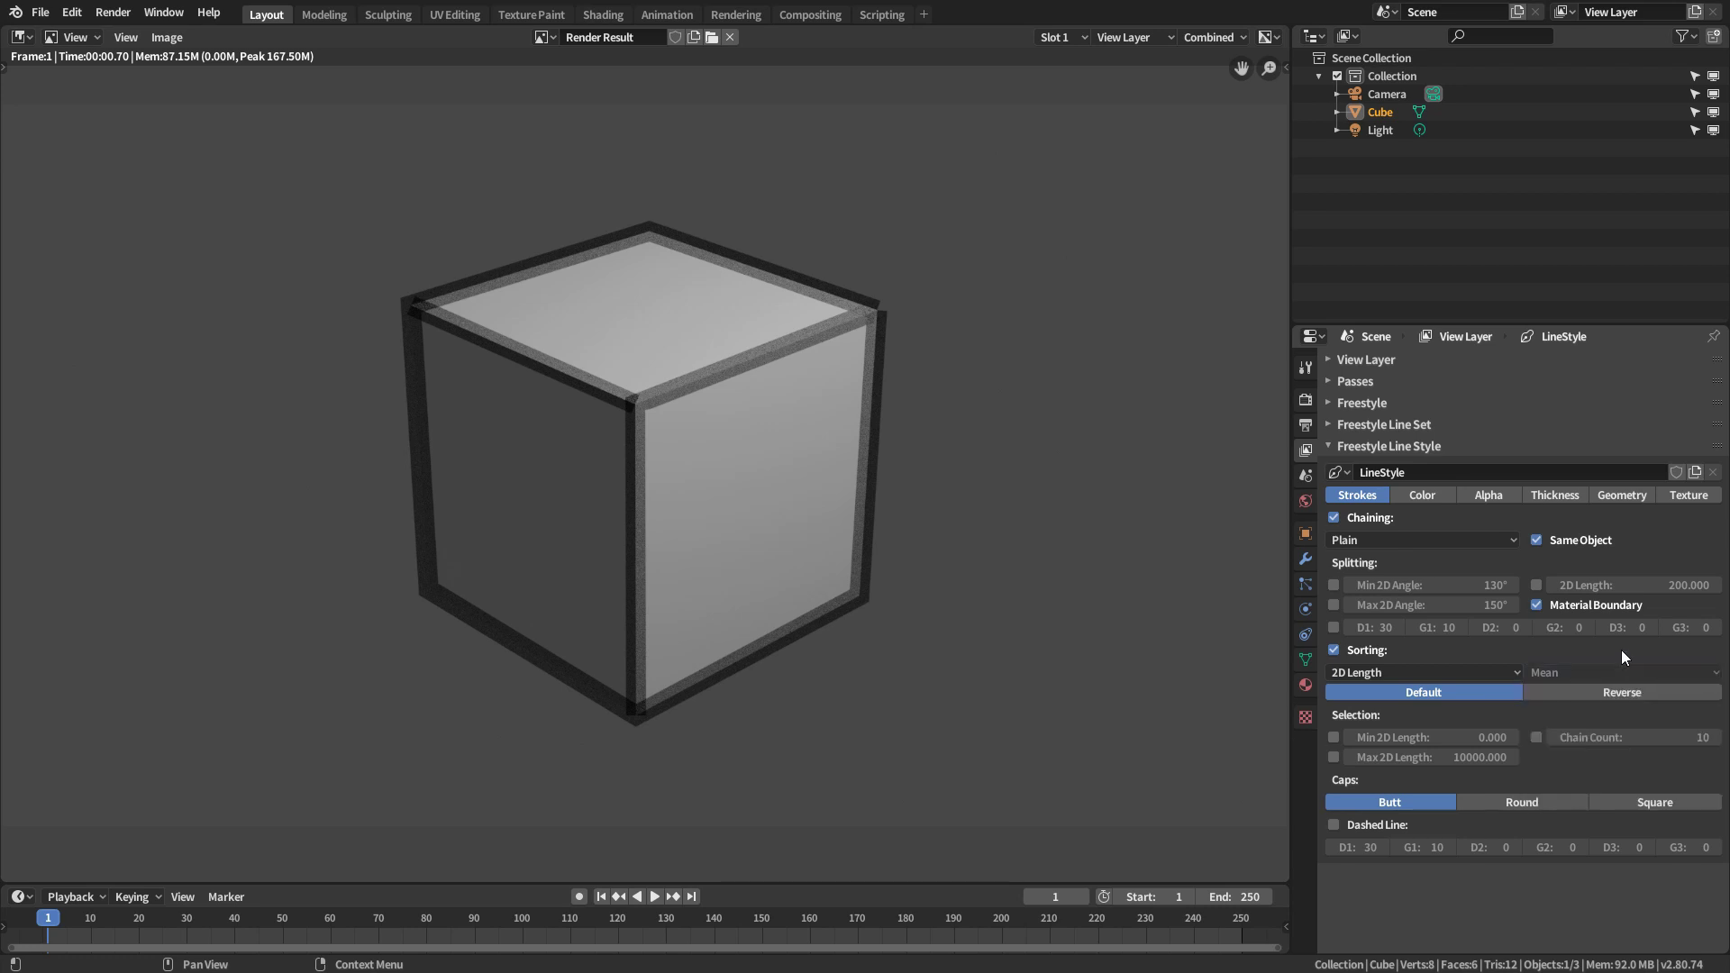
# - Change the sort key to Projected X and review its integration type setting
pyautogui.click(1447, 674)
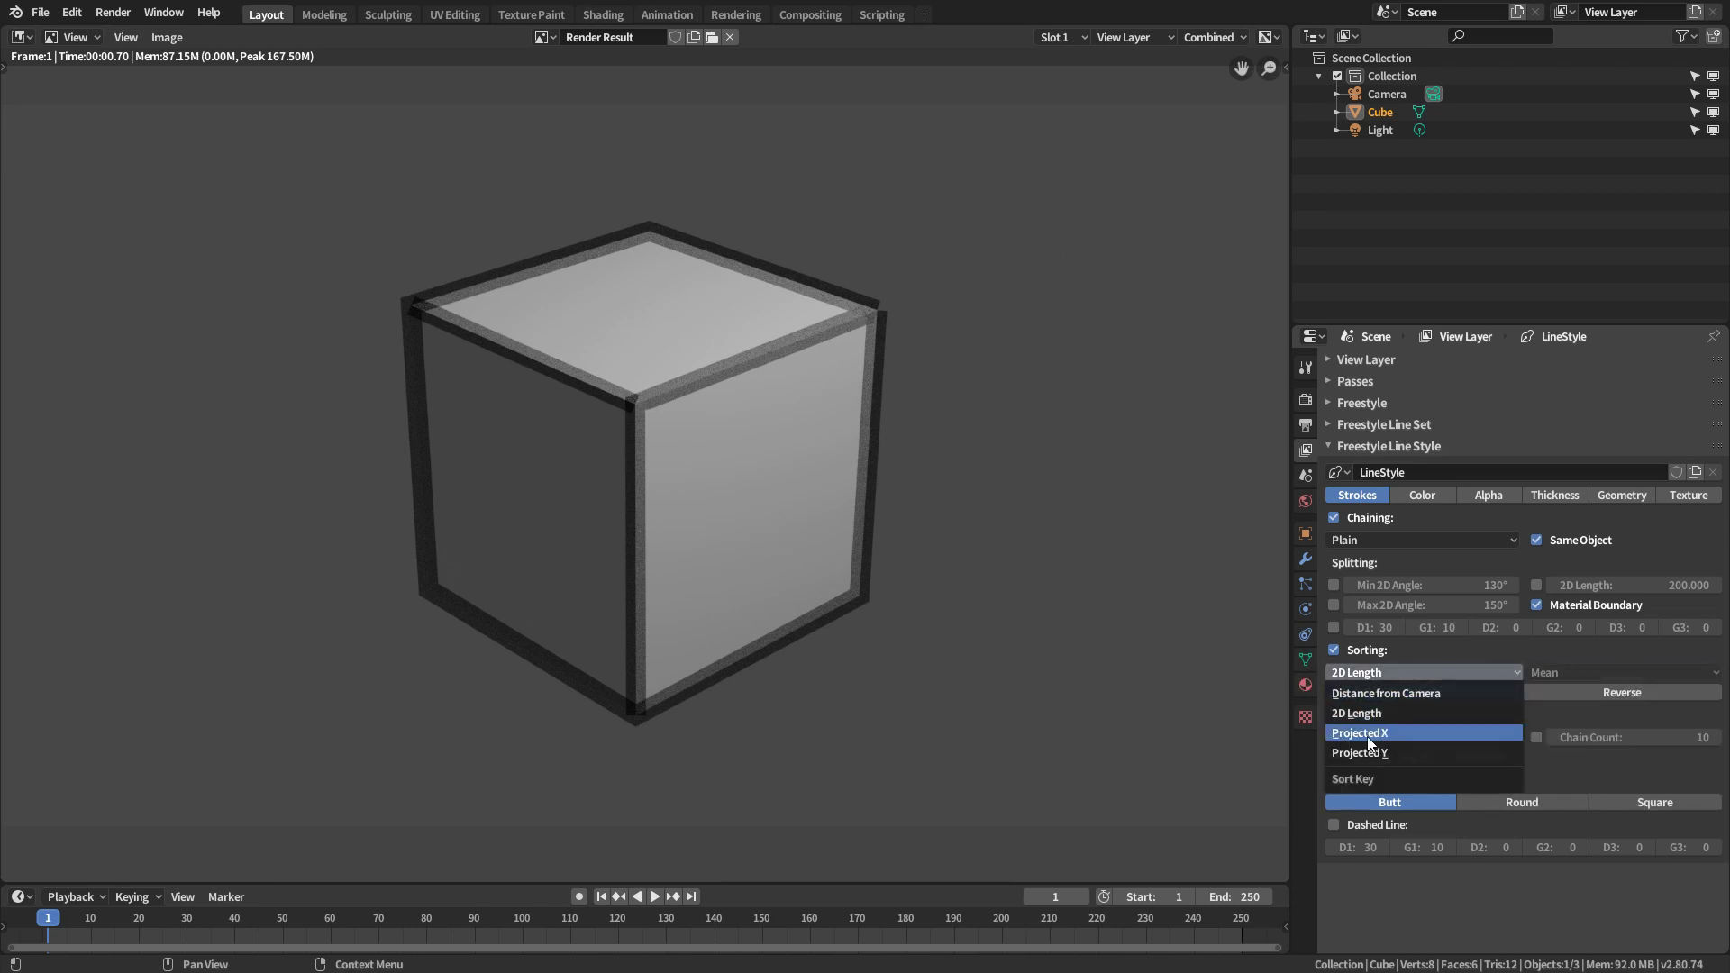
pyautogui.click(1392, 737)
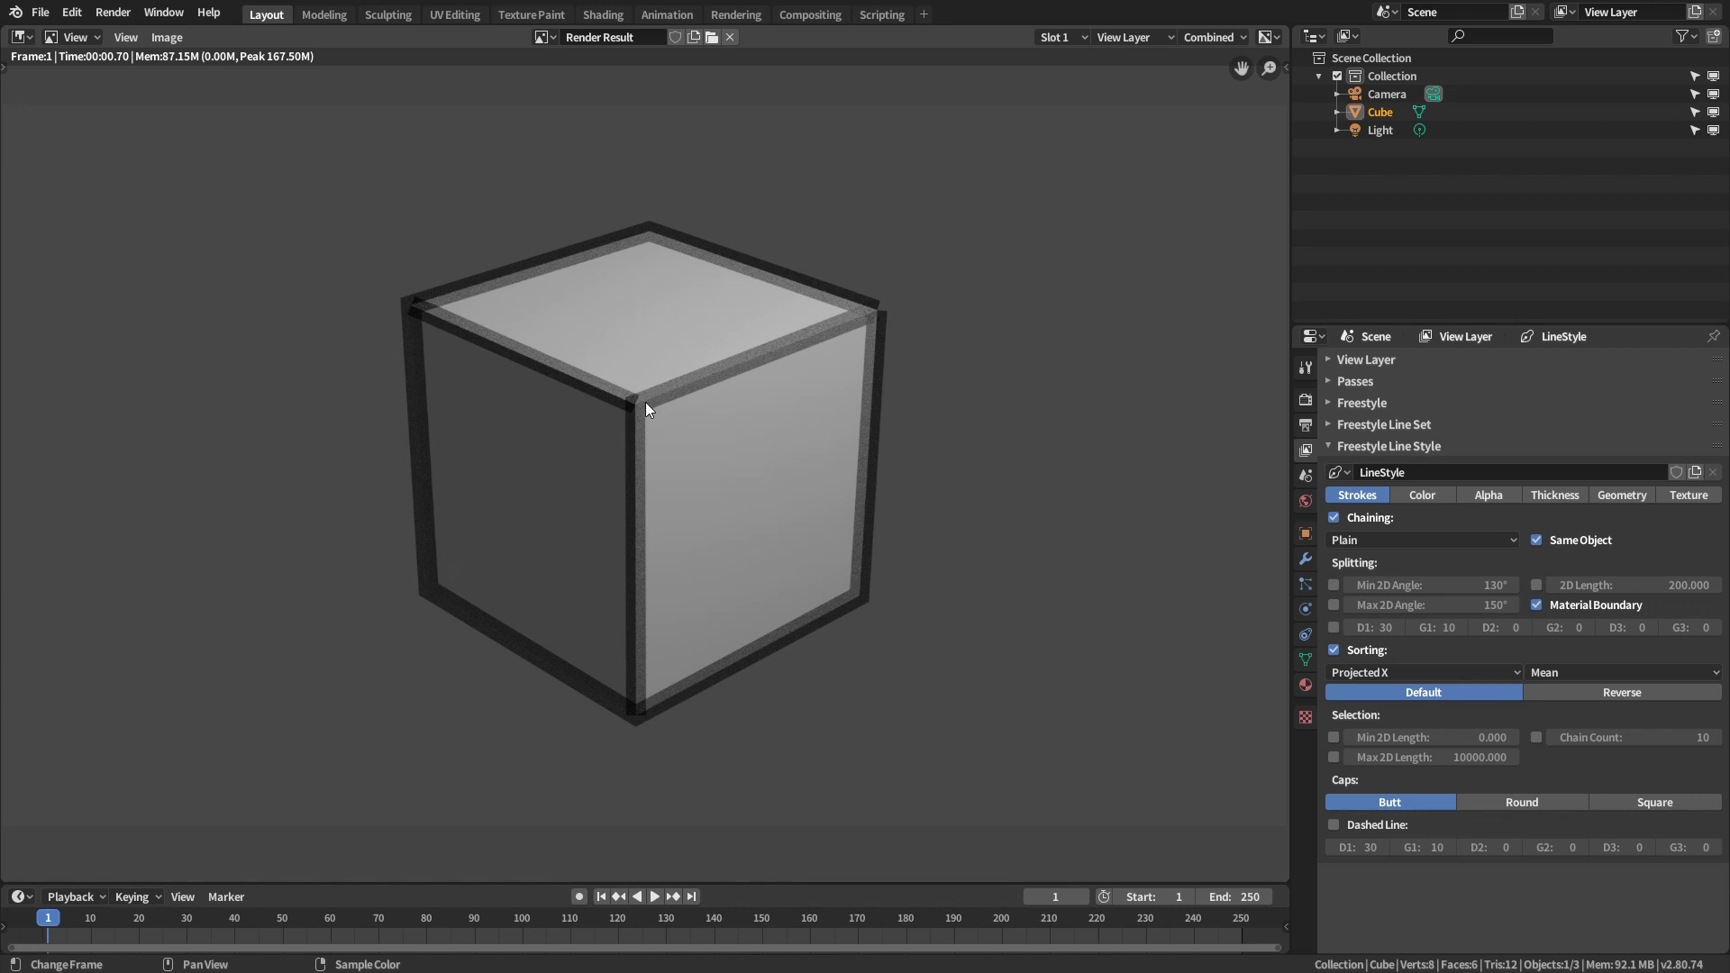
pyautogui.click(1593, 674)
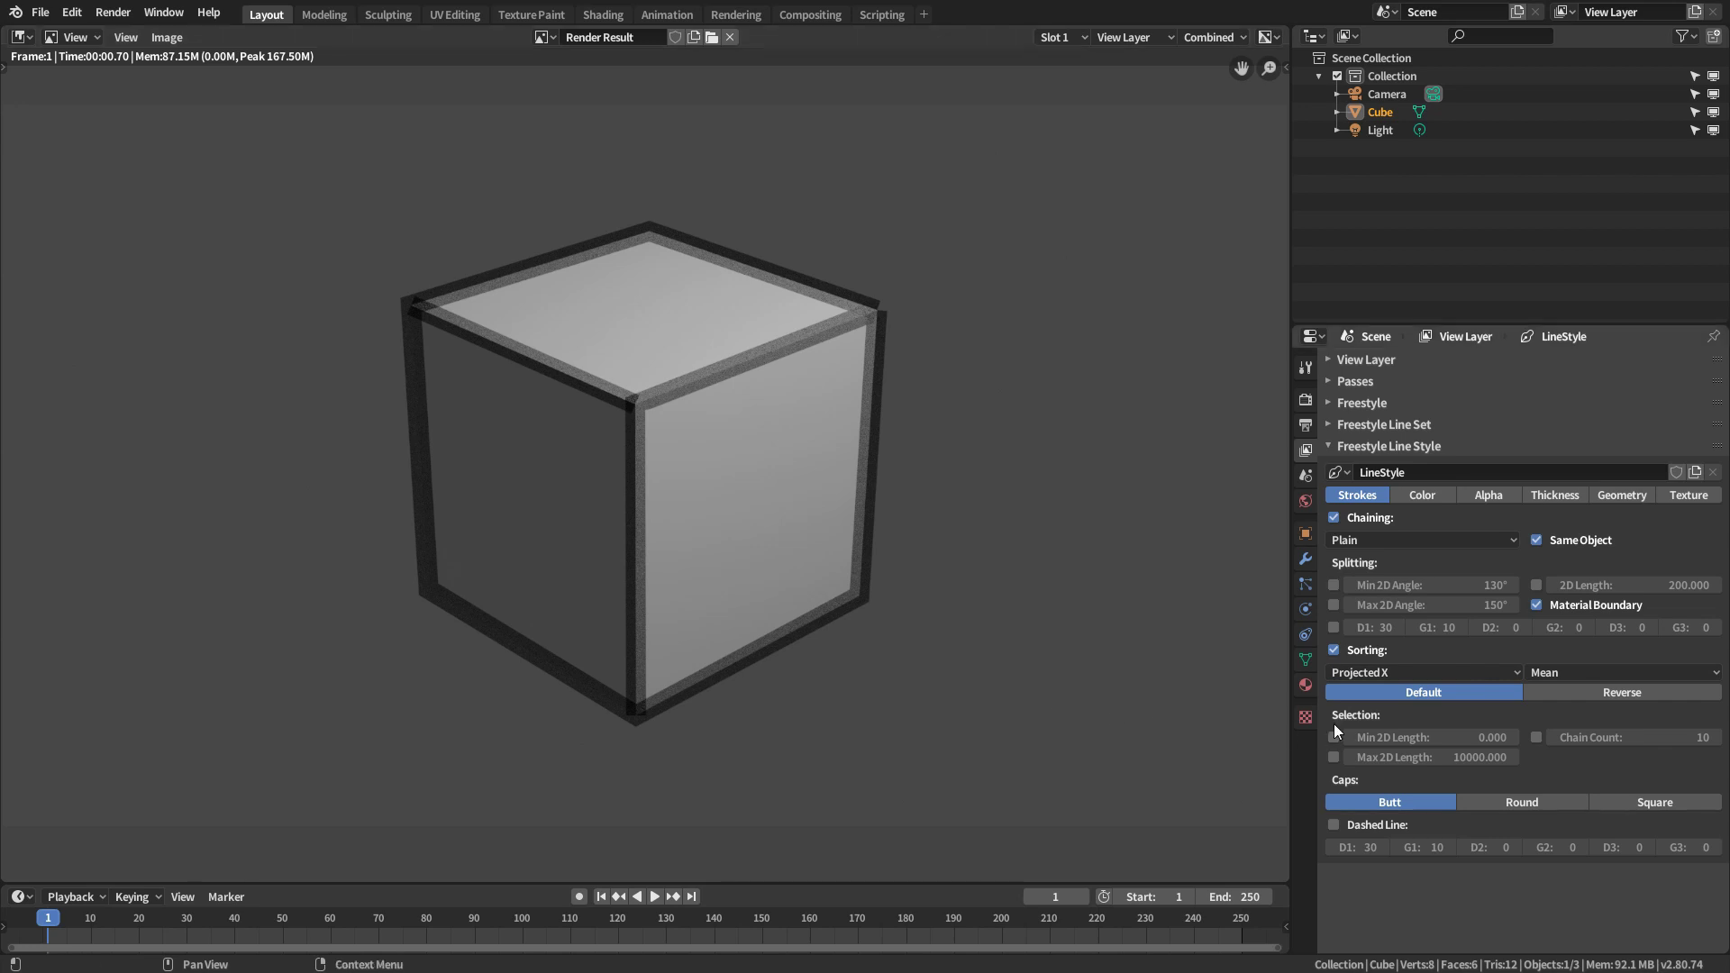
# - Replace Sorting with the Min 2D Length selection at 0 and render the cube
pyautogui.click(1334, 649)
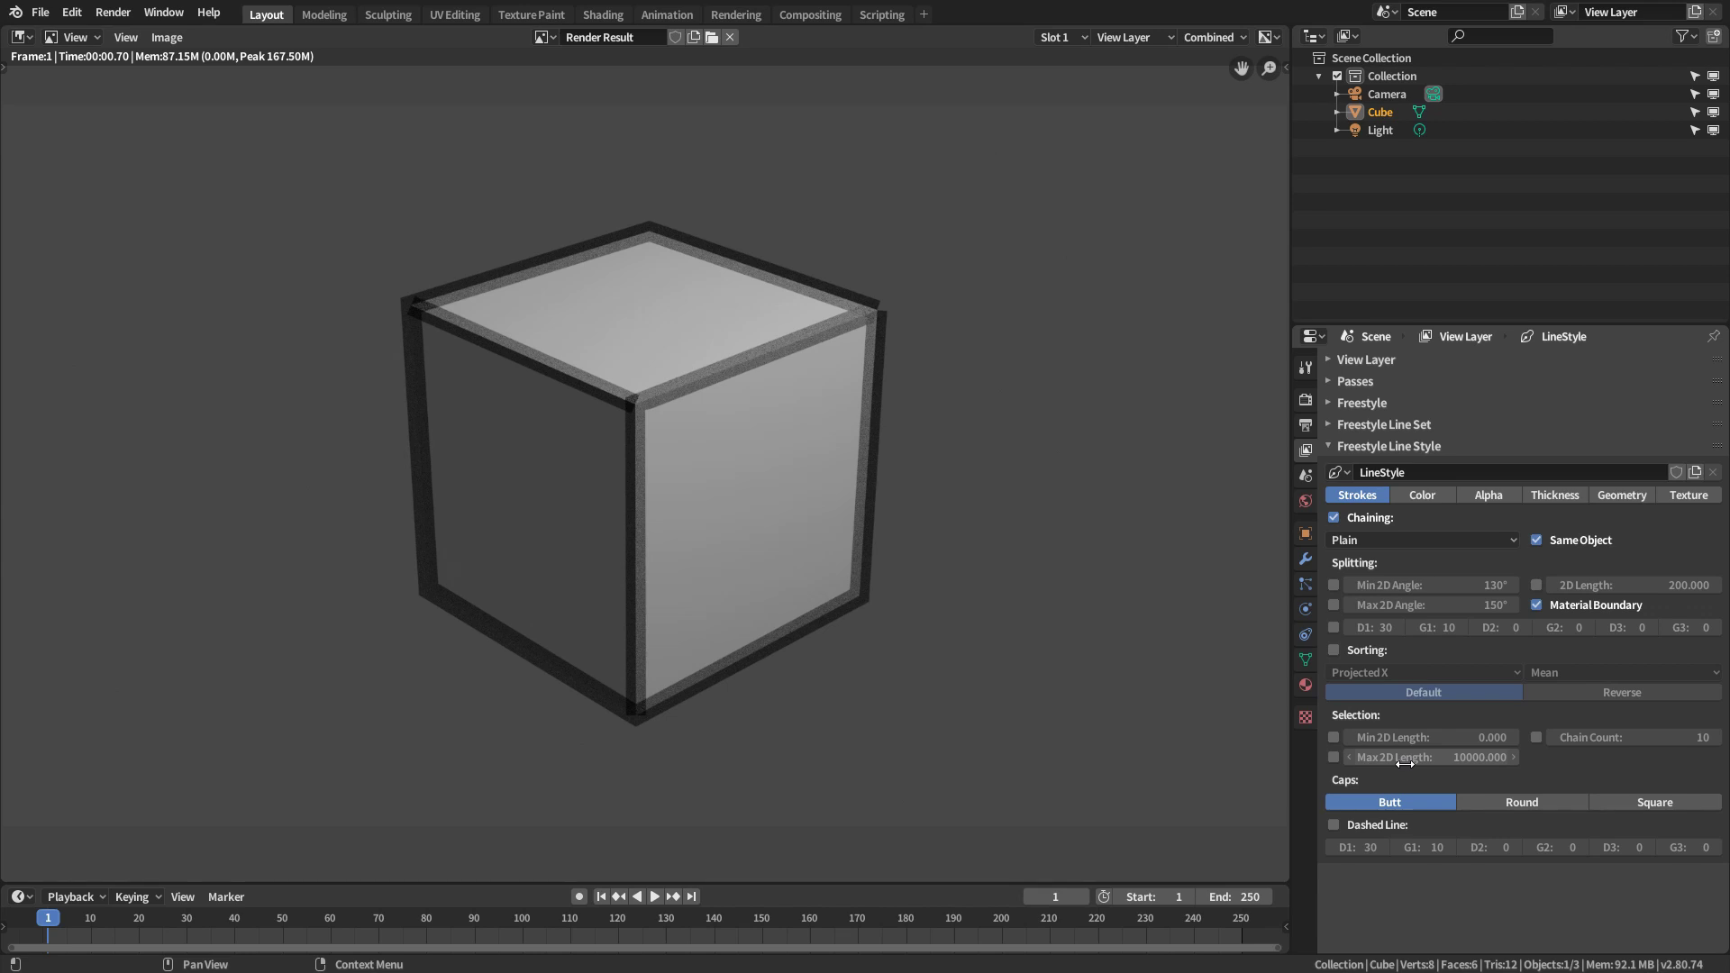
pyautogui.click(1334, 737)
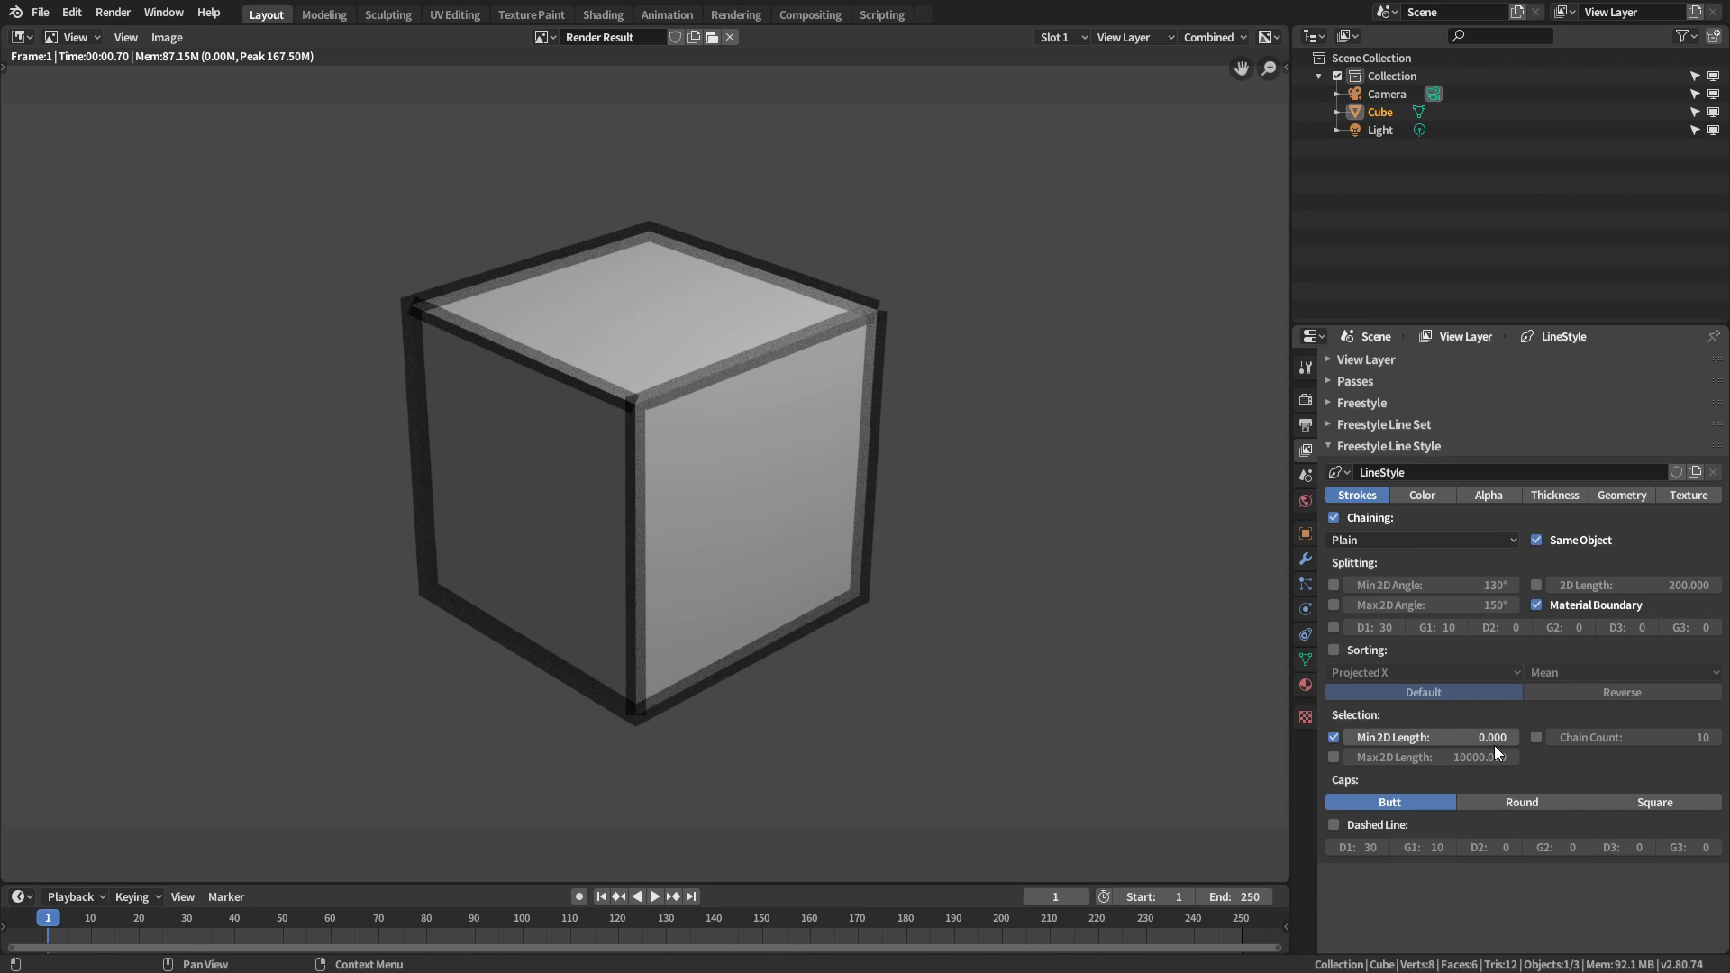
pyautogui.press('F12')
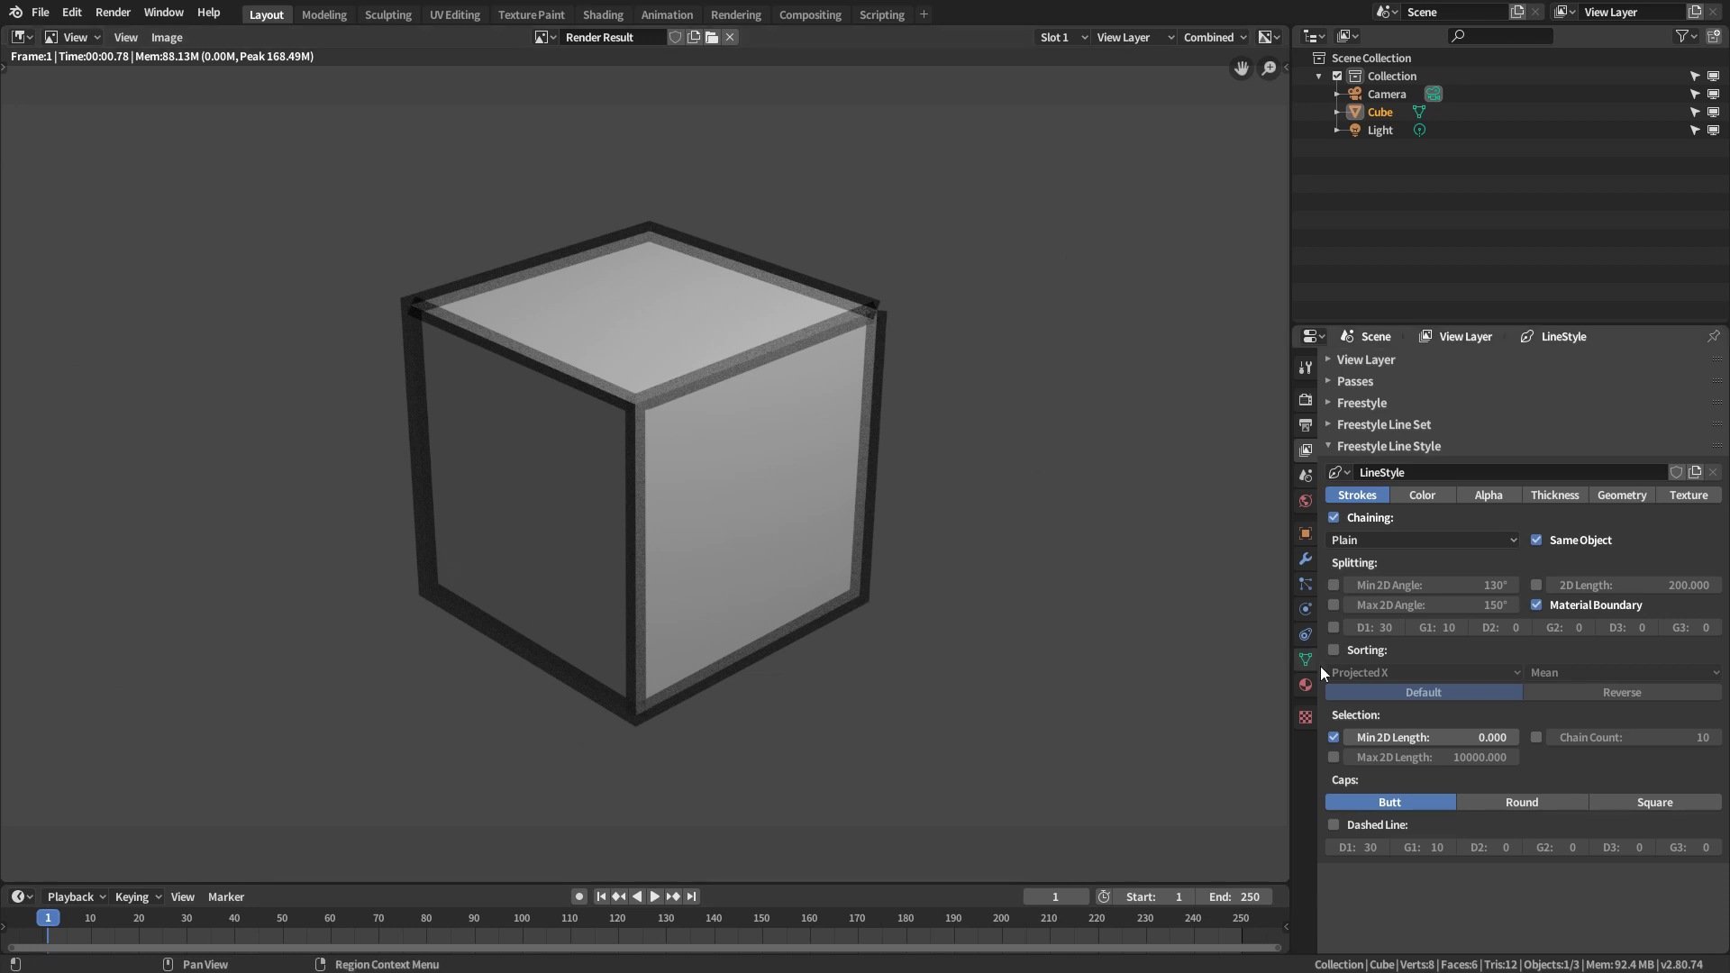
# - Set Min 2D Length to 500 and render the cube
pyautogui.click(1442, 737)
pyautogui.write('500')
pyautogui.press('Return')
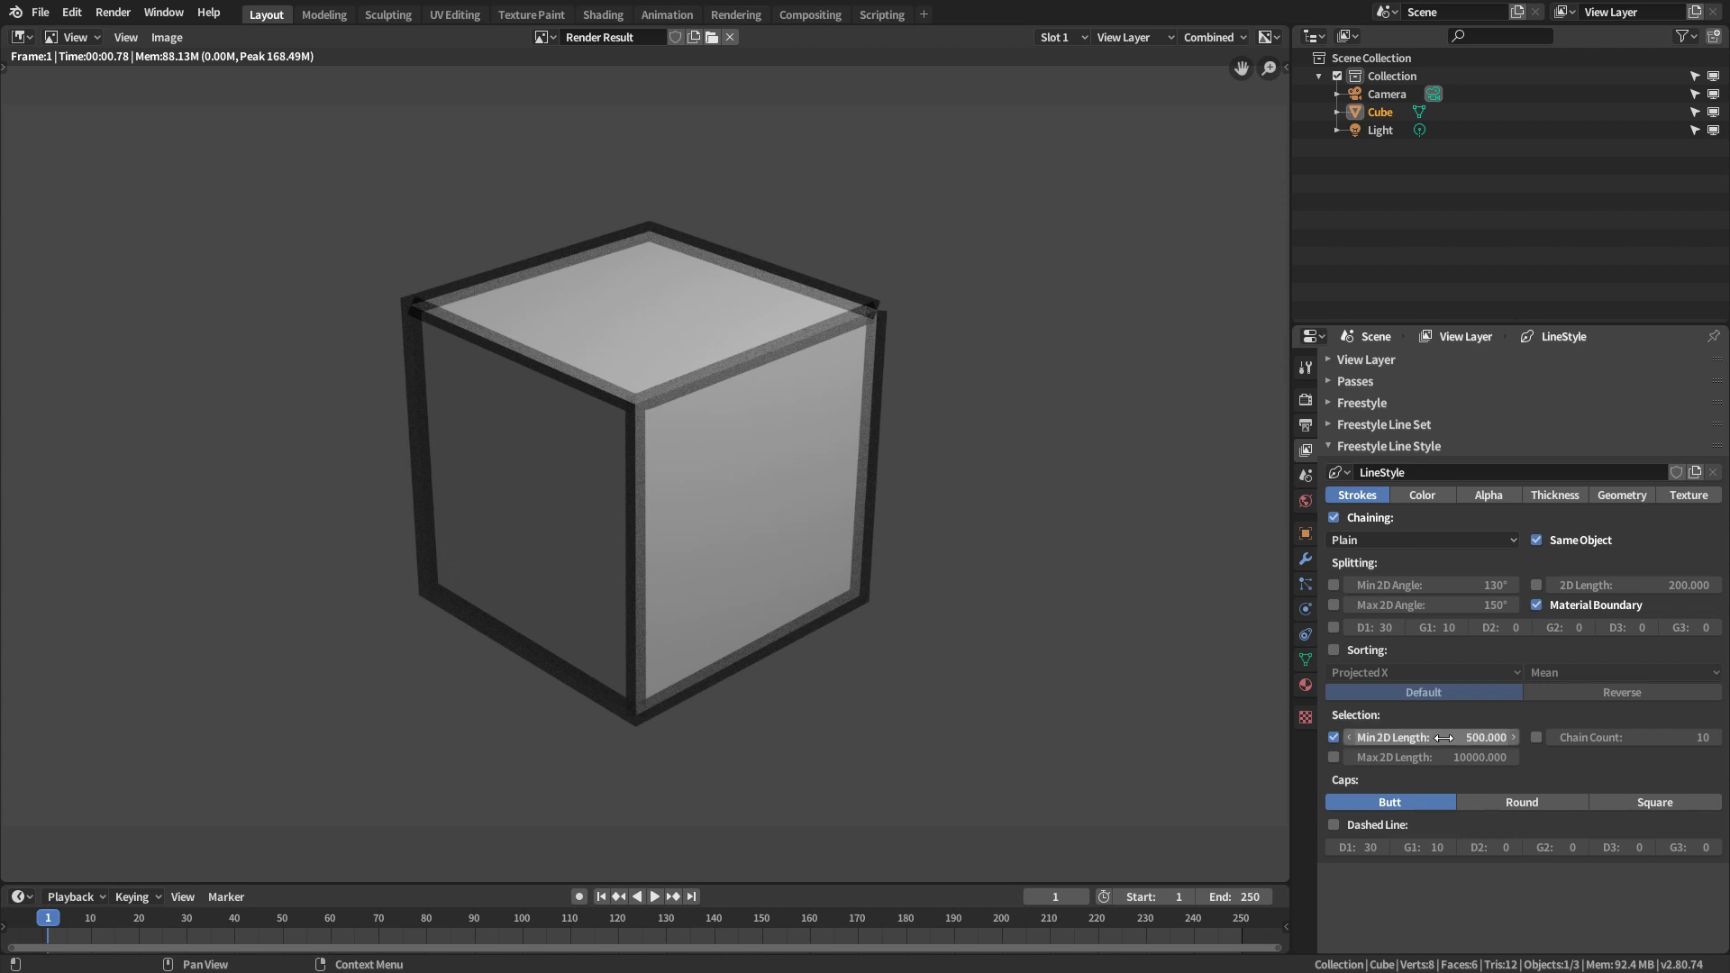
pyautogui.press('F12')
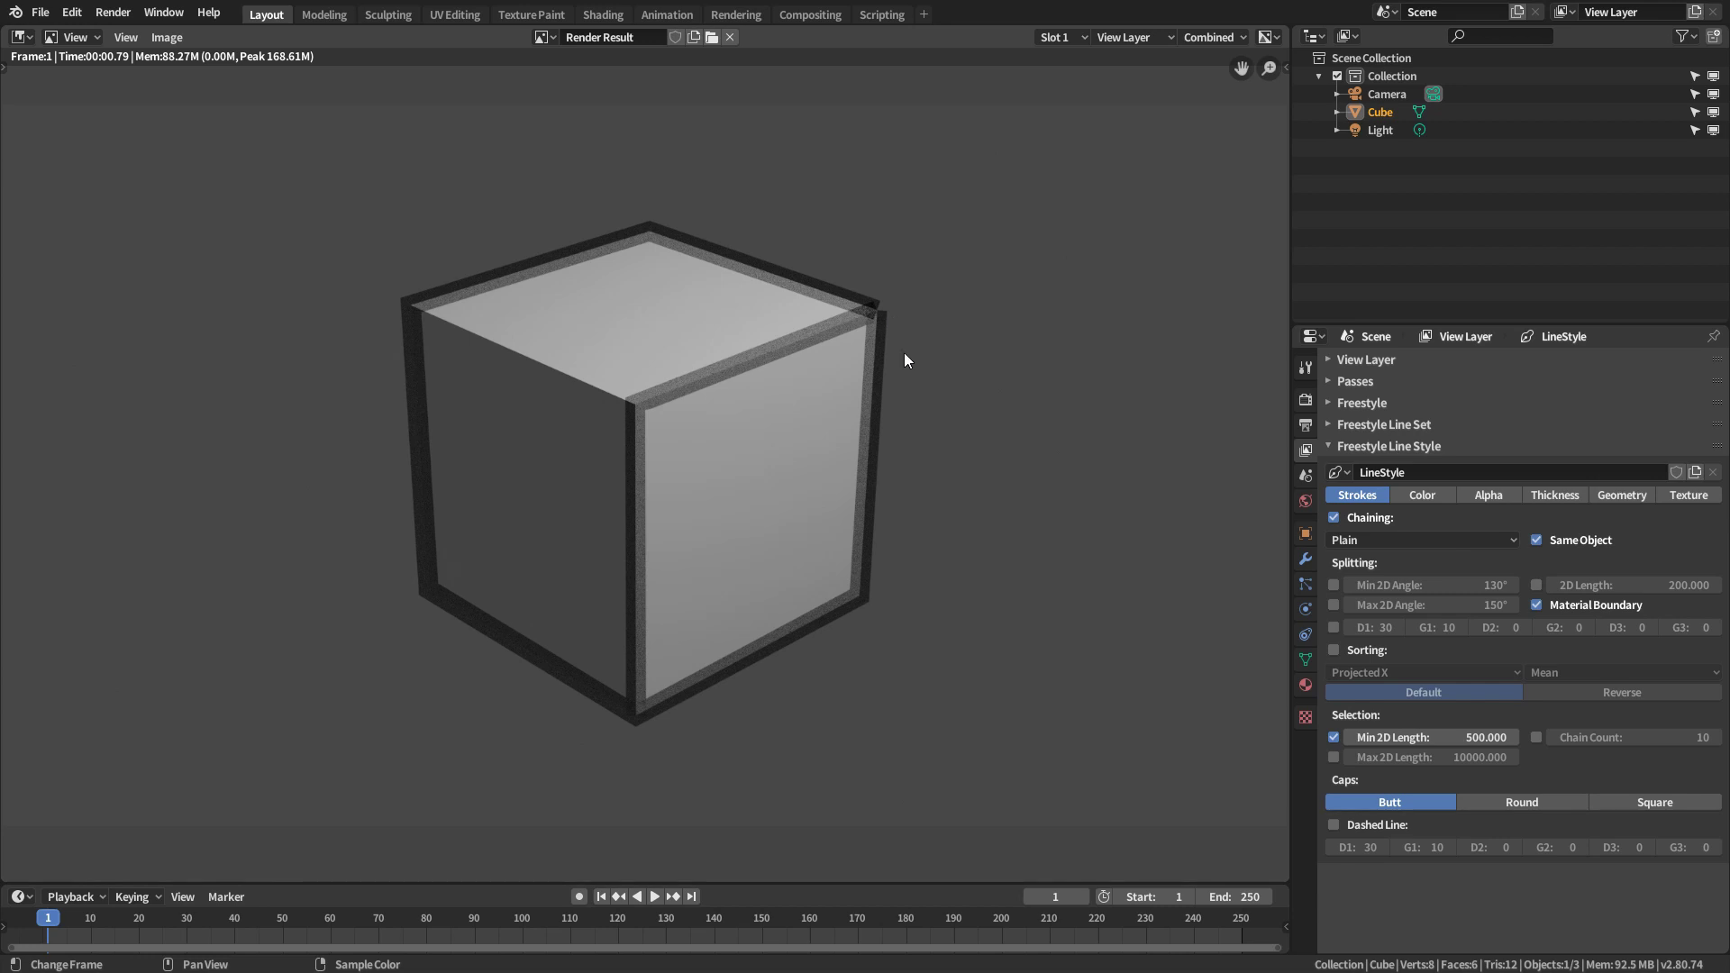
# - Render the cube with Min 2D Length lowered to 370, and render it again with 365
pyautogui.click(1431, 738)
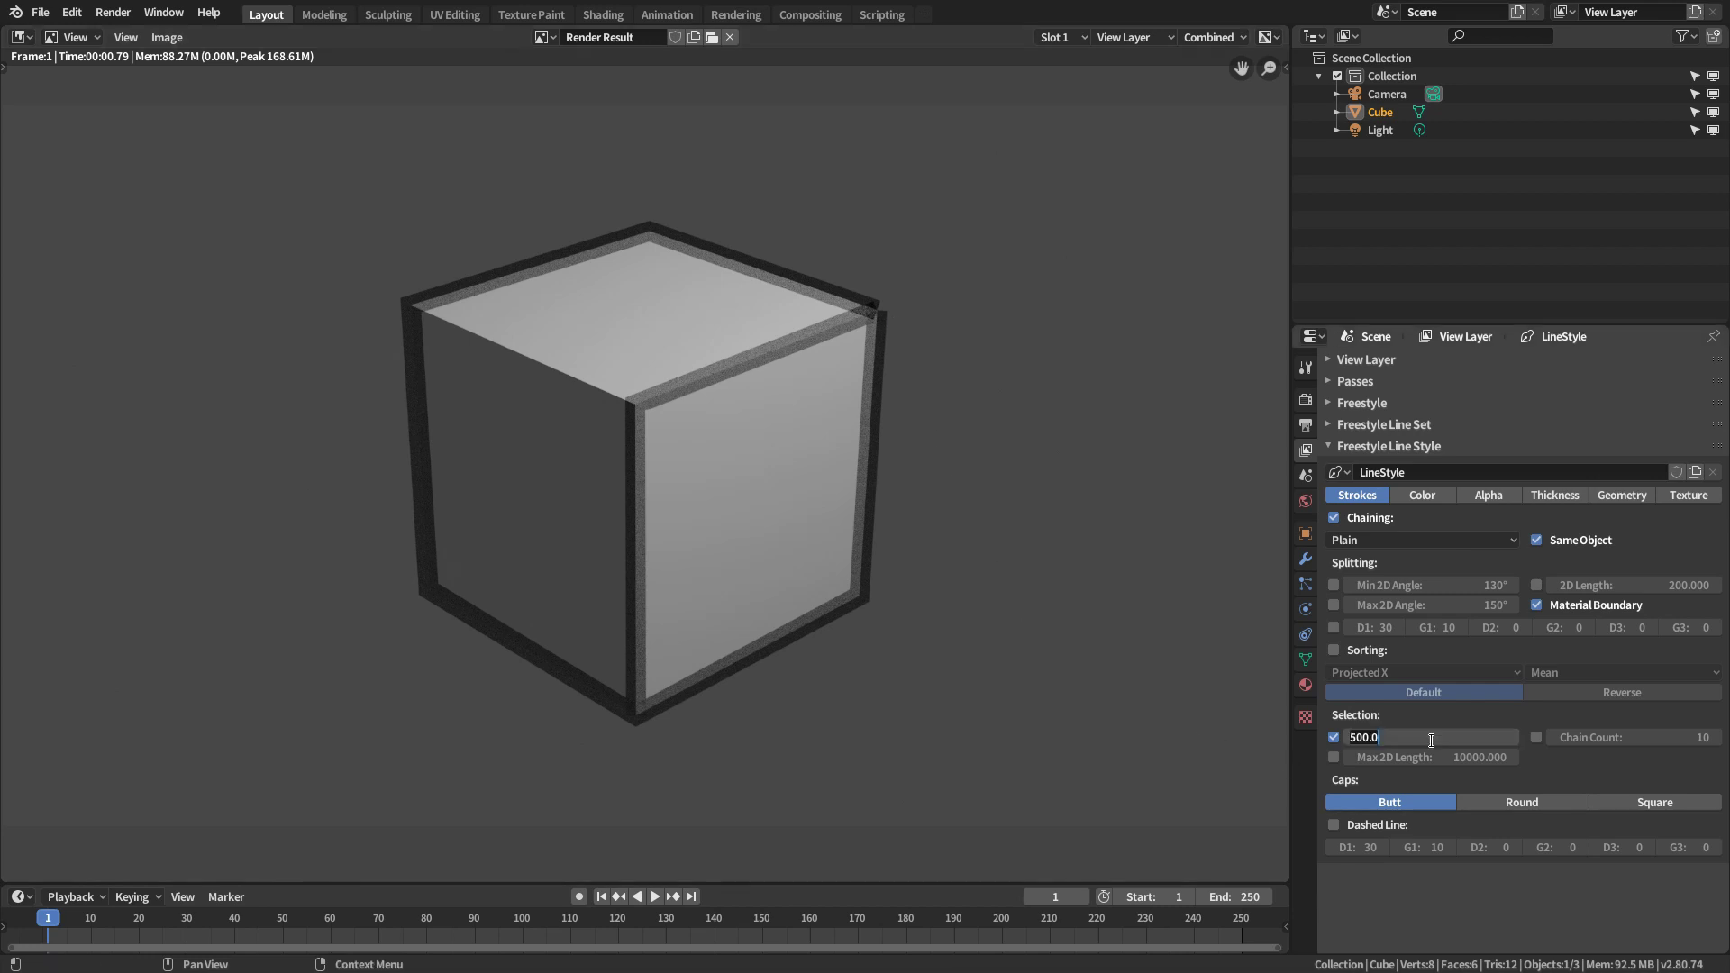
pyautogui.write('370')
pyautogui.press('Return')
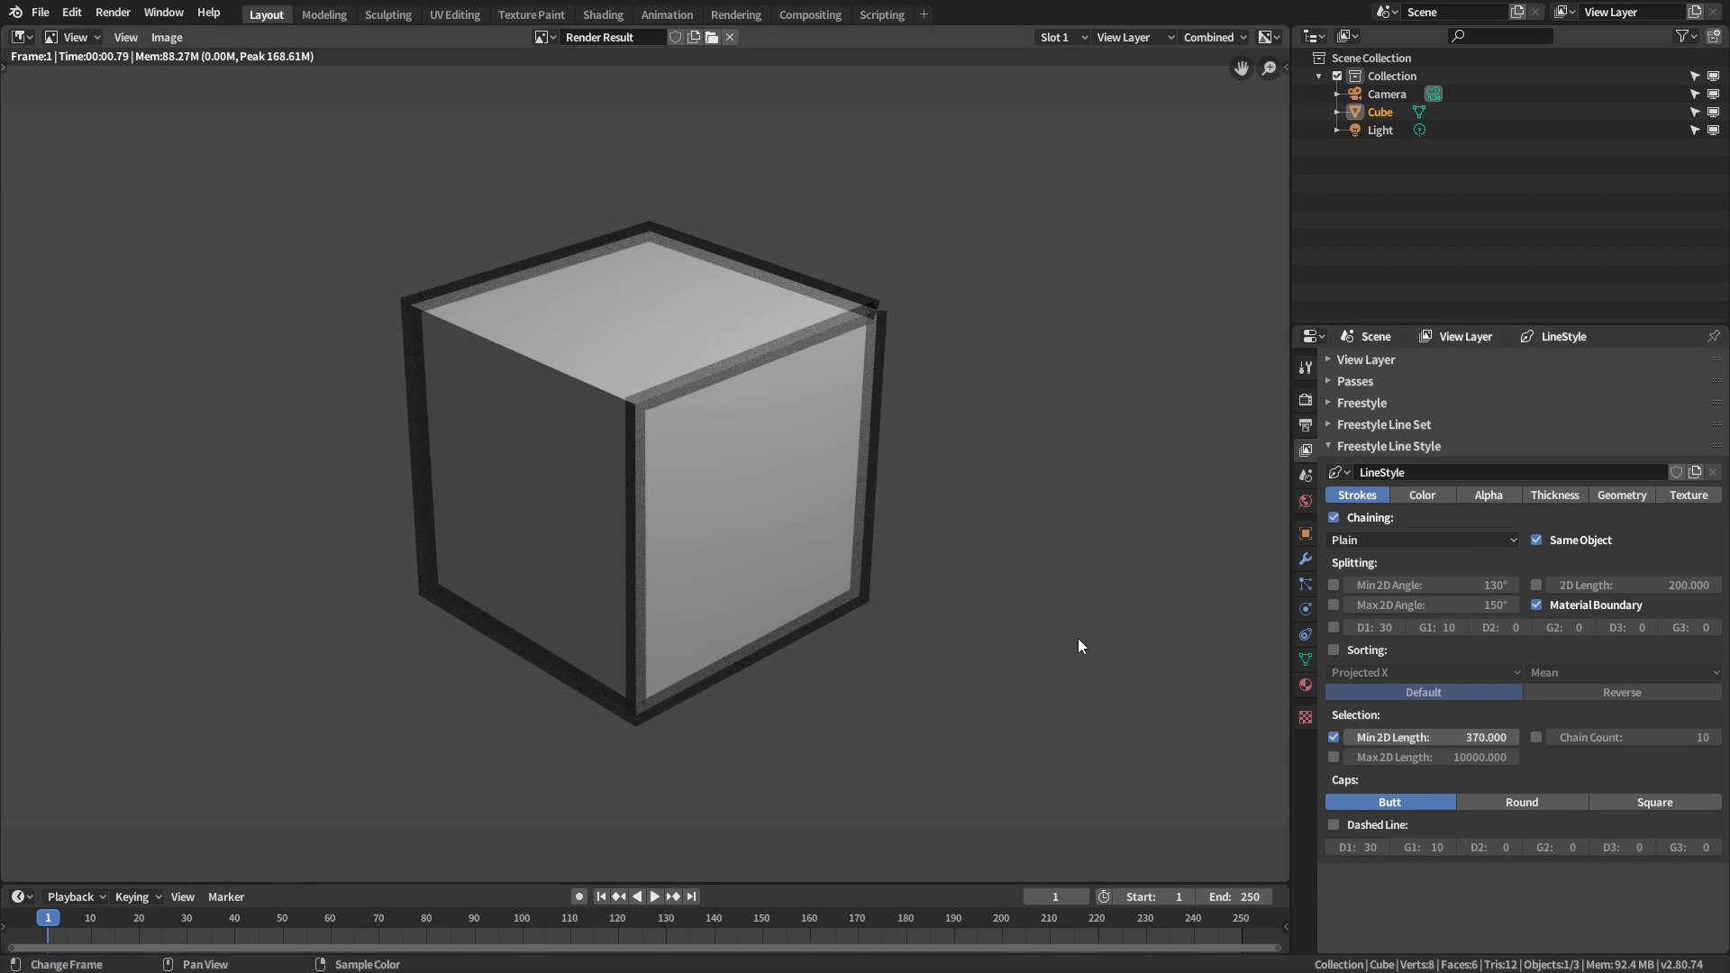
pyautogui.press('F12')
pyautogui.click(1429, 735)
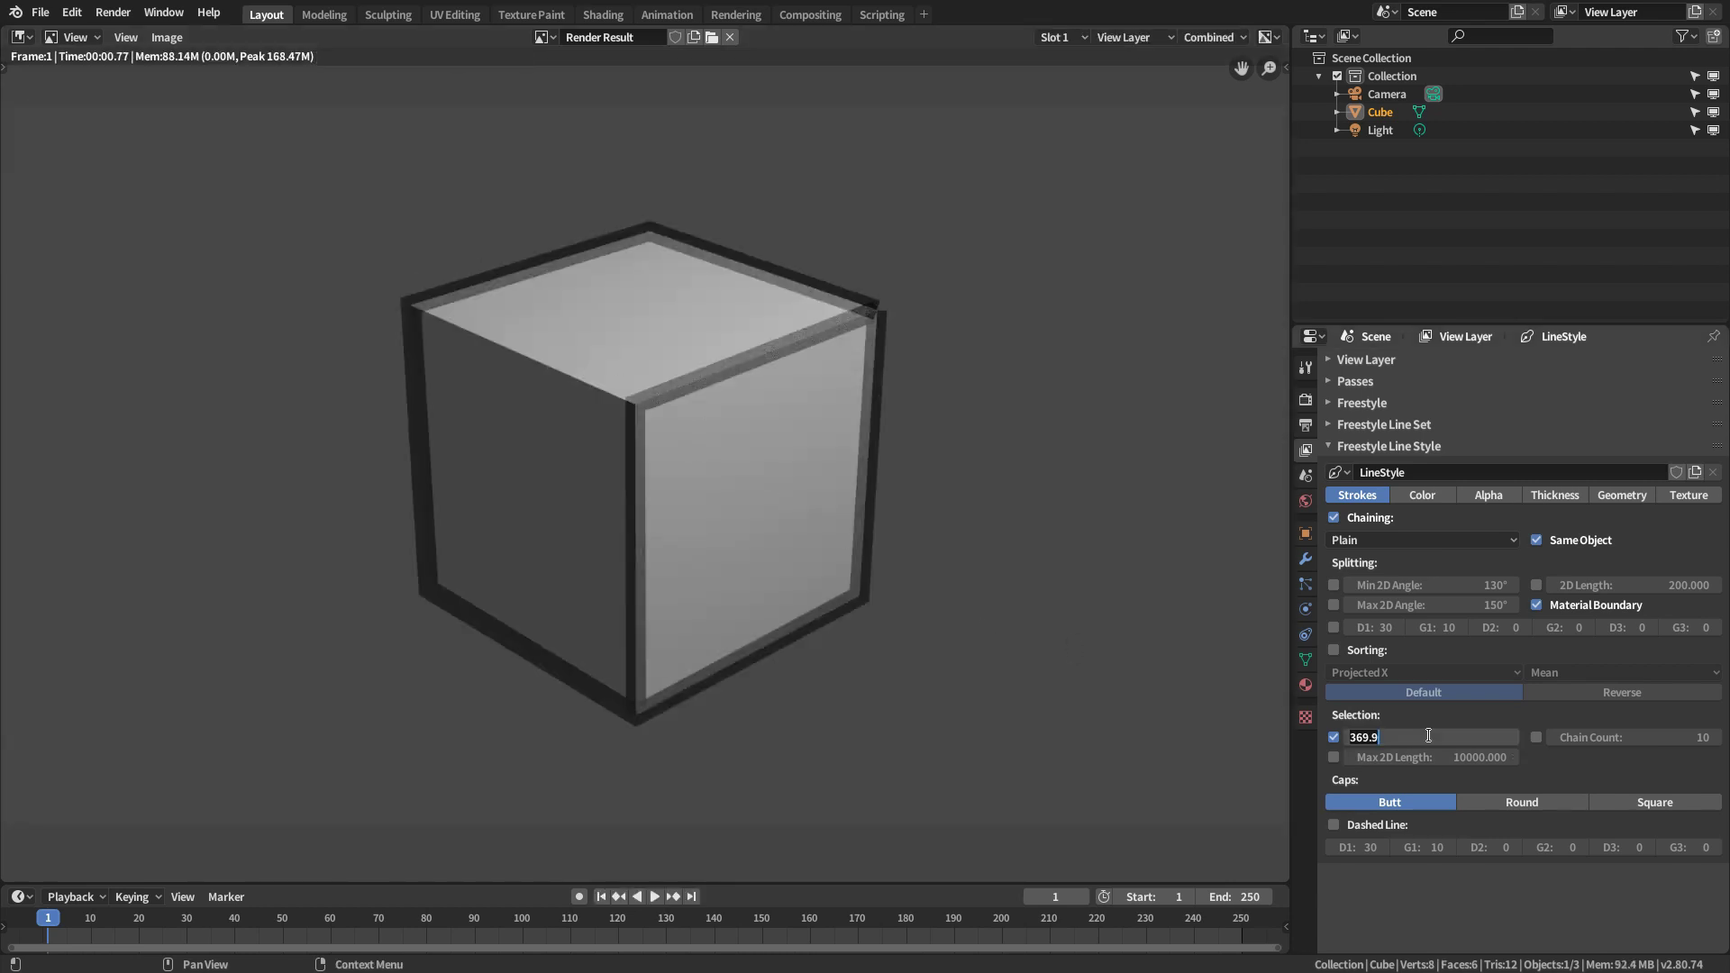
pyautogui.write('365')
pyautogui.press('Return')
pyautogui.press('F12')
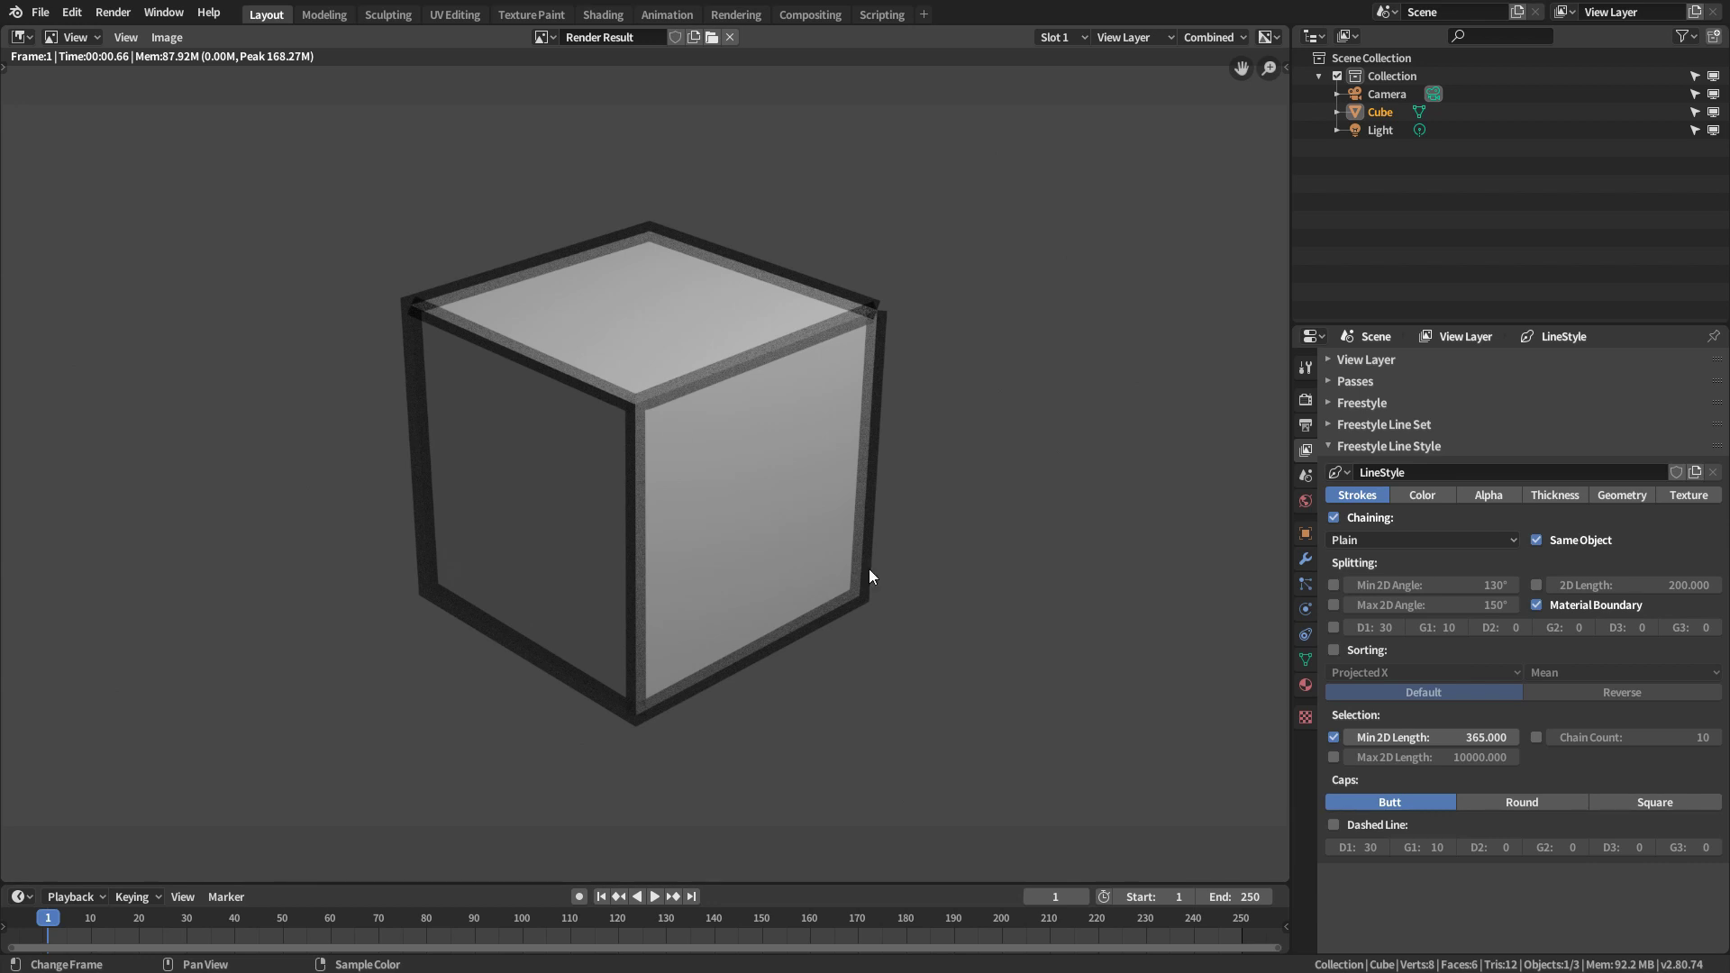
# - Switch the stroke selection from Min 2D Length to Max 2D Length at 10000 and render the cube
pyautogui.click(1334, 737)
pyautogui.click(1333, 757)
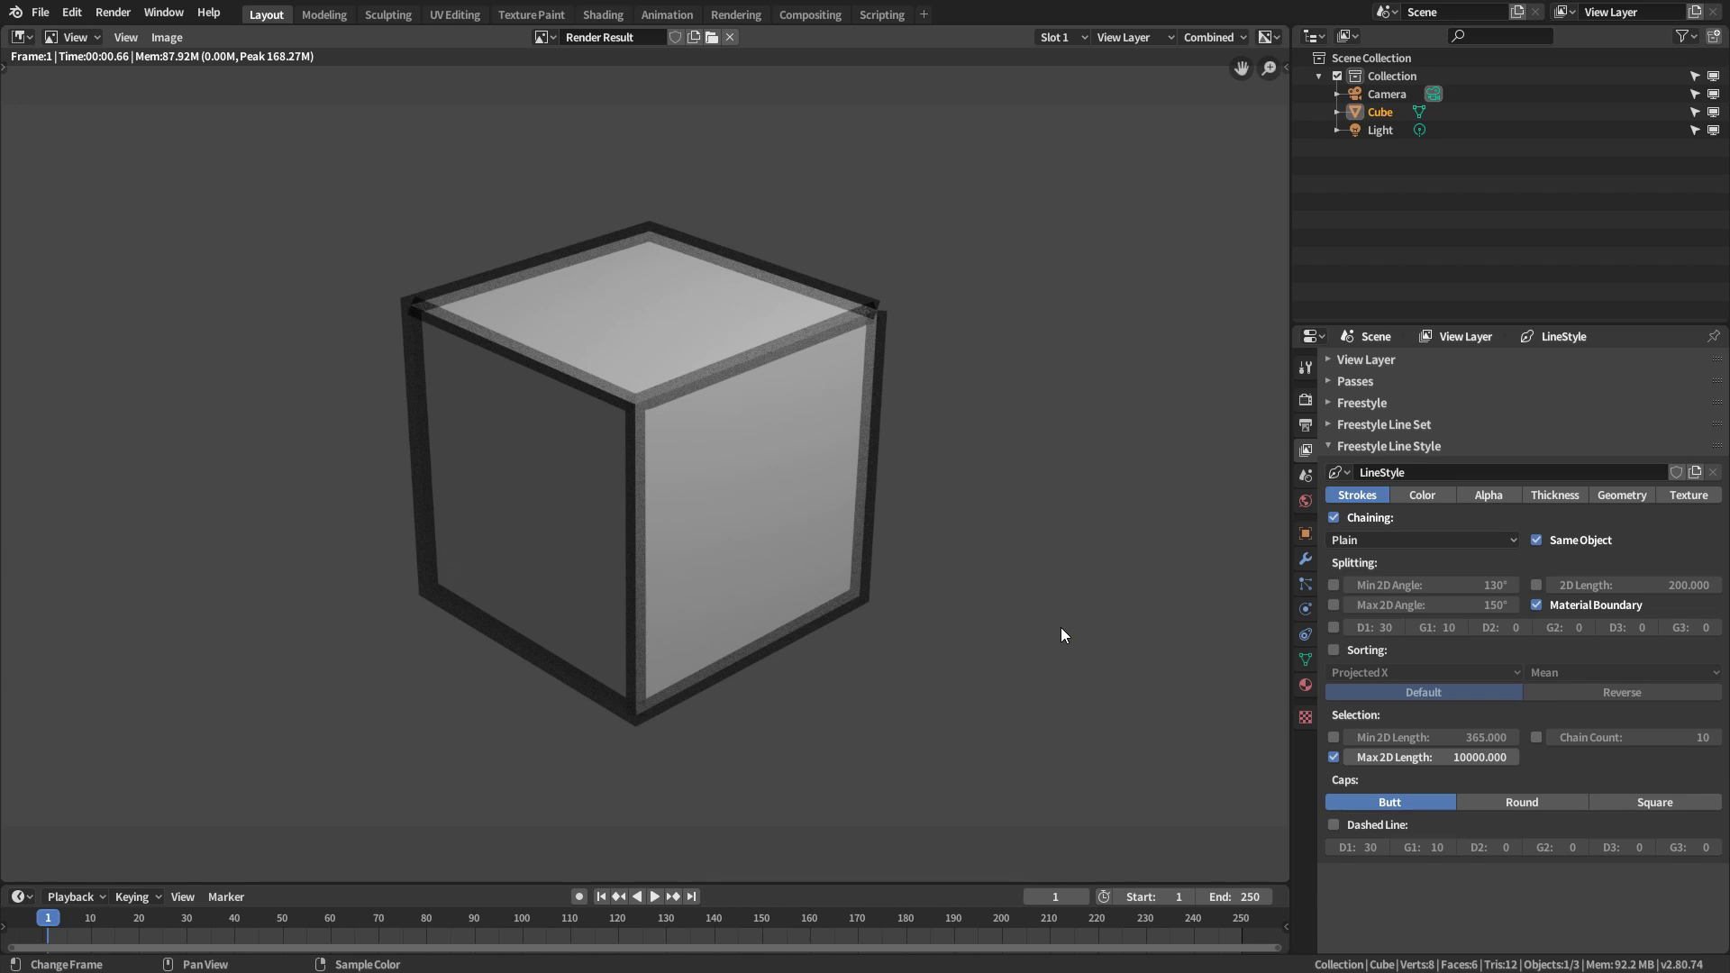
pyautogui.press('F12')
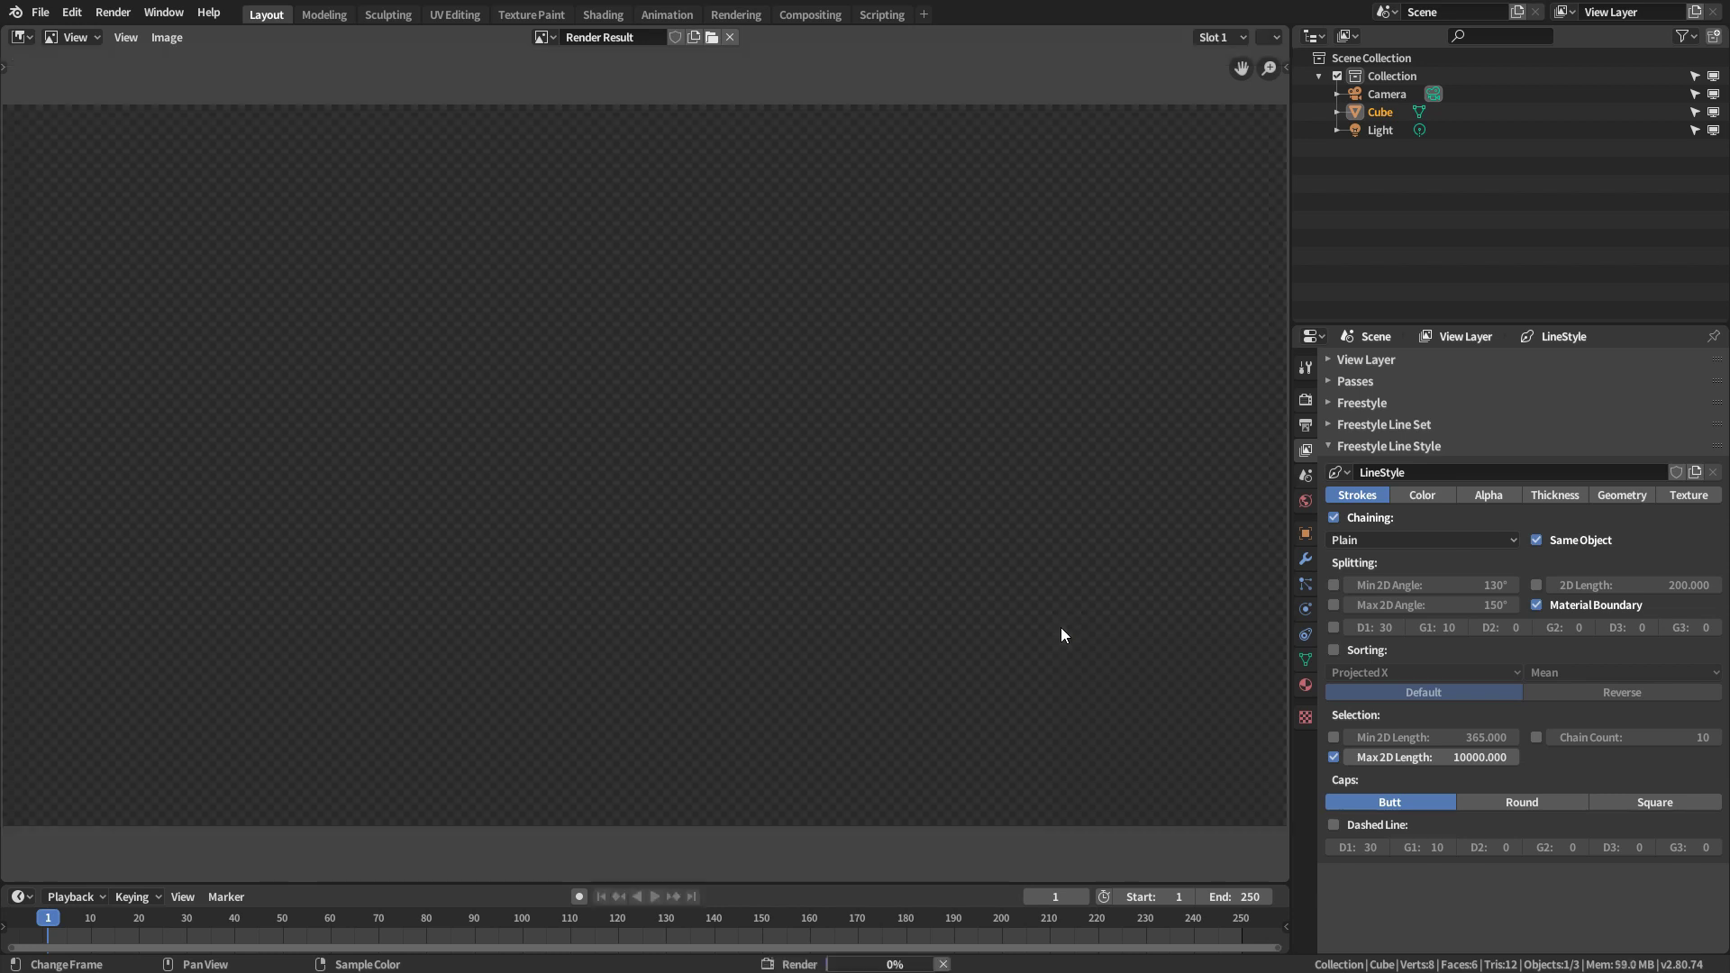
# - Render the cube with Max 2D Length set to 370, and turn that selection option off
pyautogui.click(1460, 759)
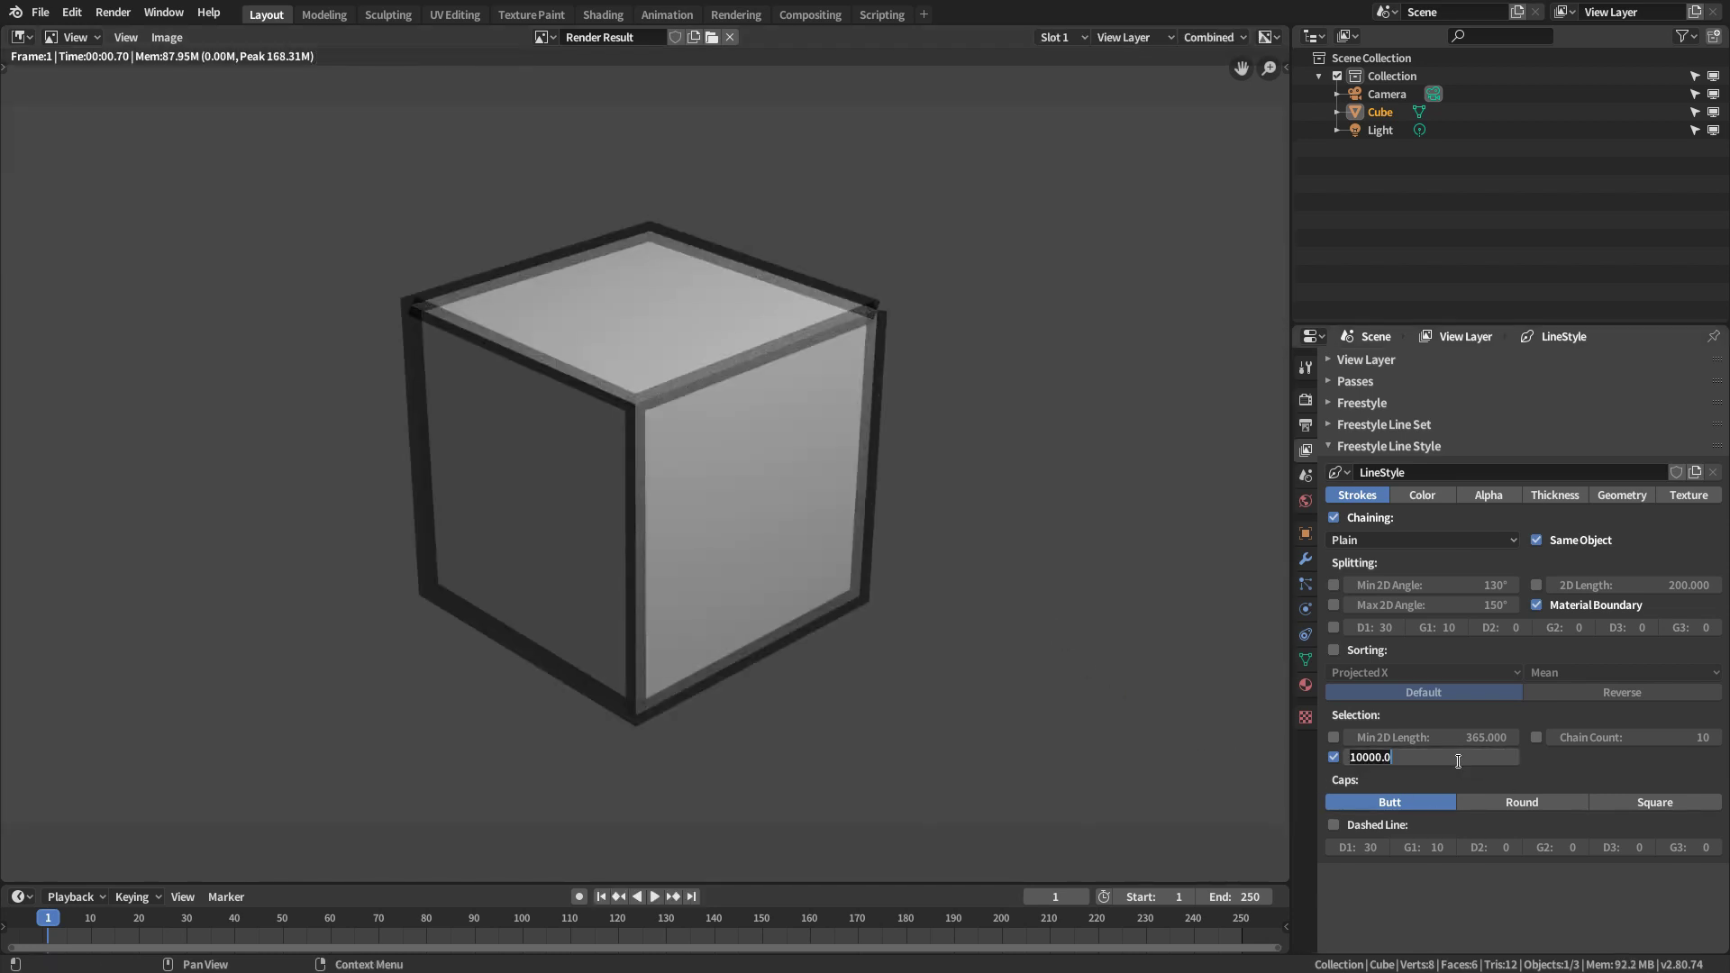
pyautogui.write('370')
pyautogui.press('Return')
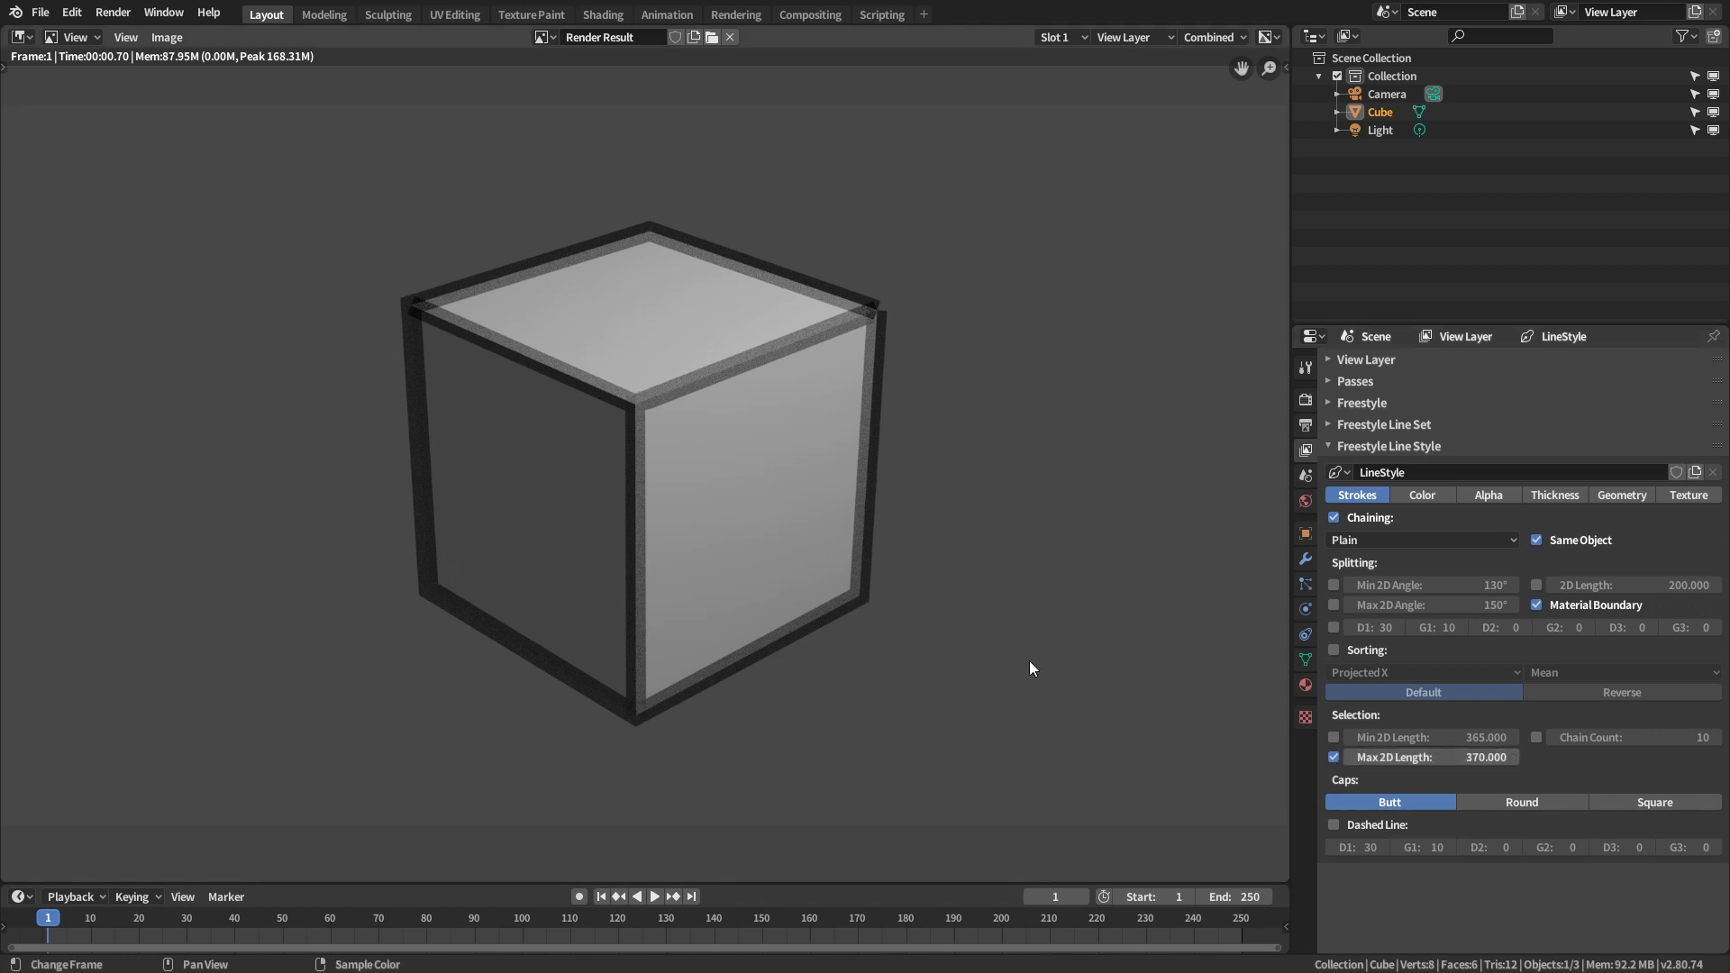
pyautogui.press('F12')
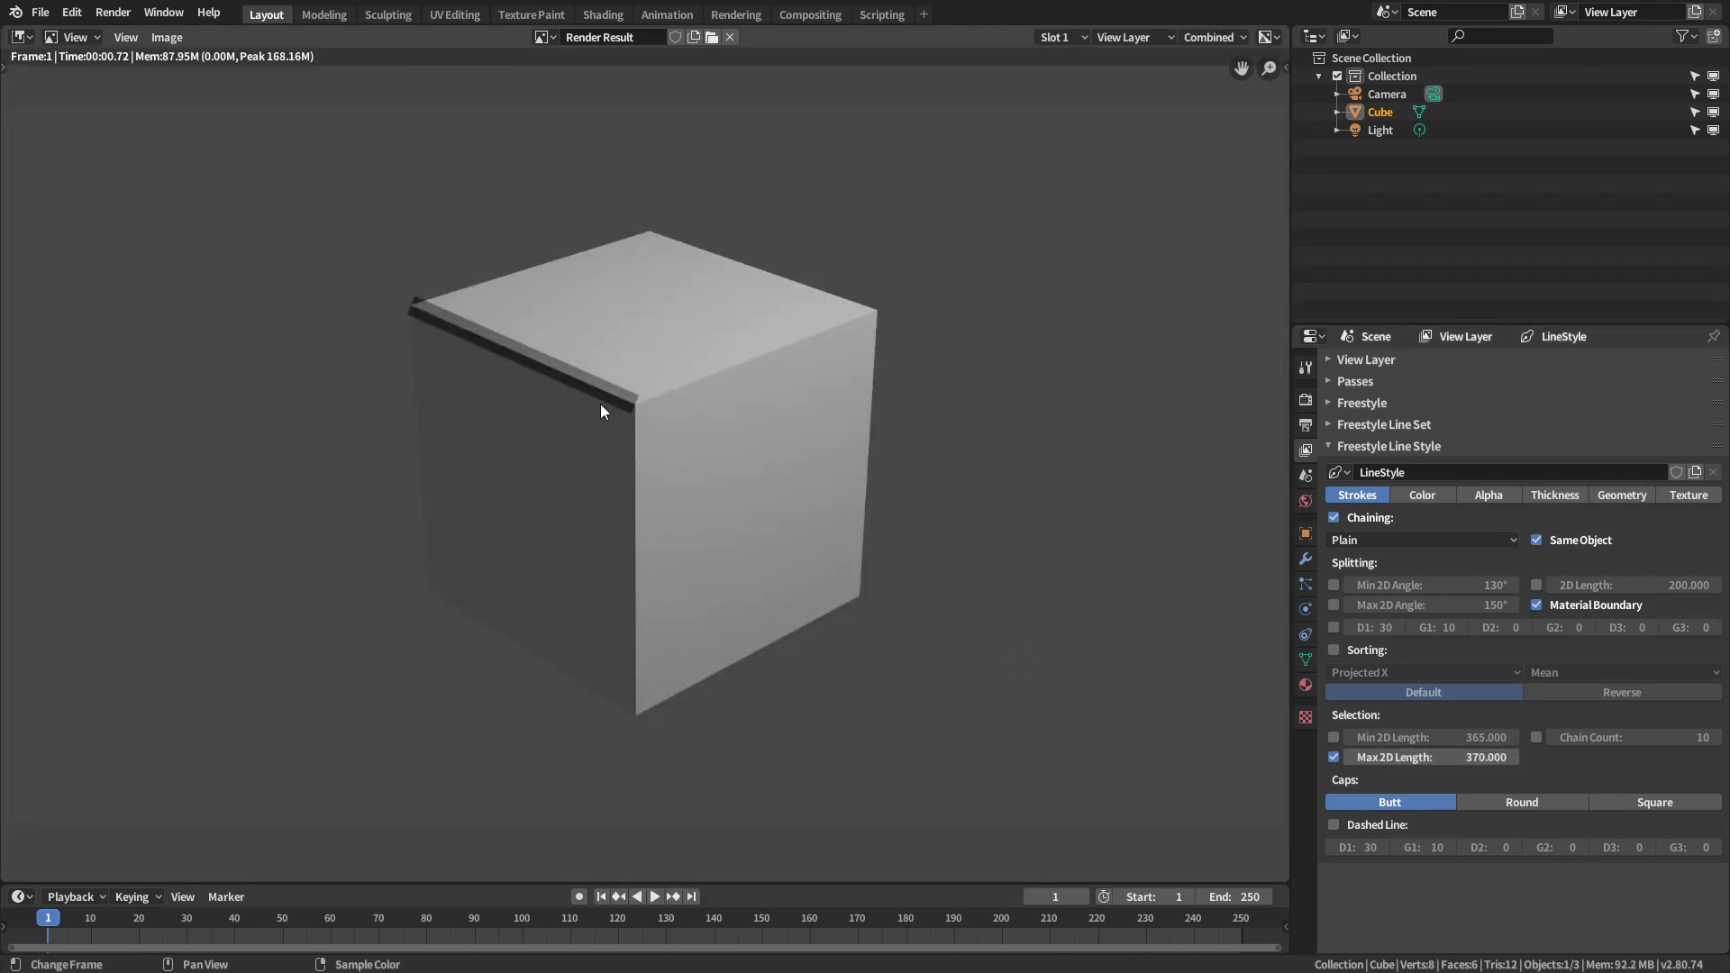
pyautogui.click(1334, 758)
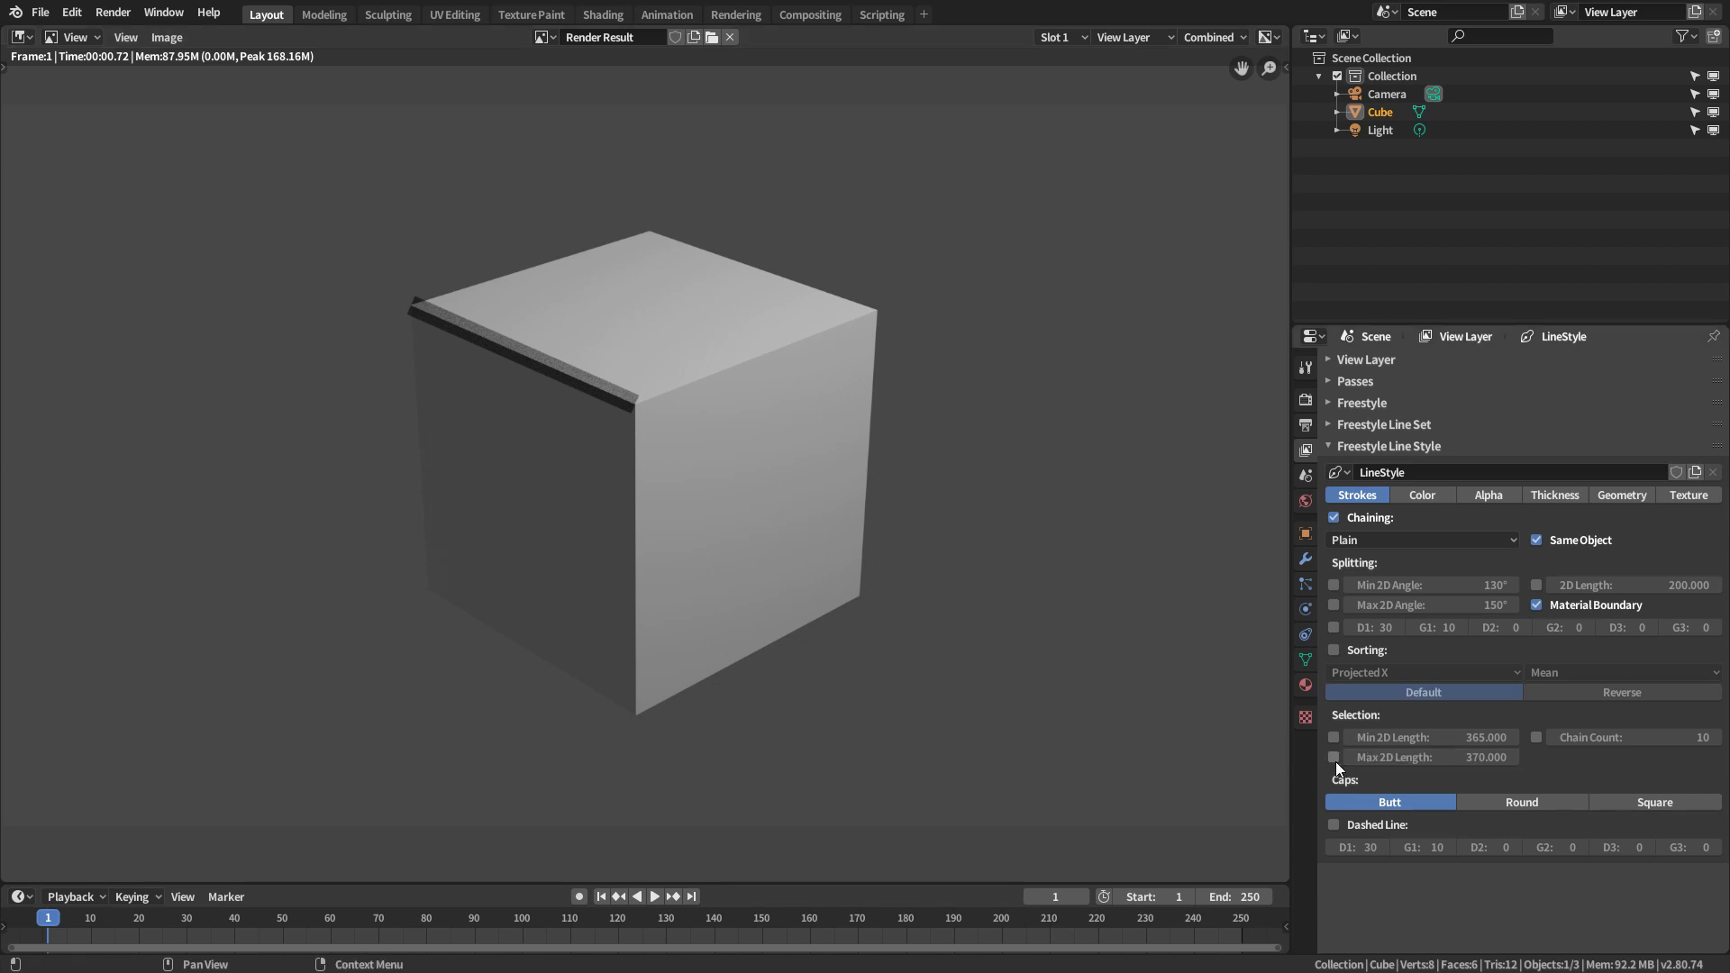
# - Turn on the Chain Count selection at 10 and render the cube, and render it again with Chain Count set to 1
pyautogui.click(1537, 737)
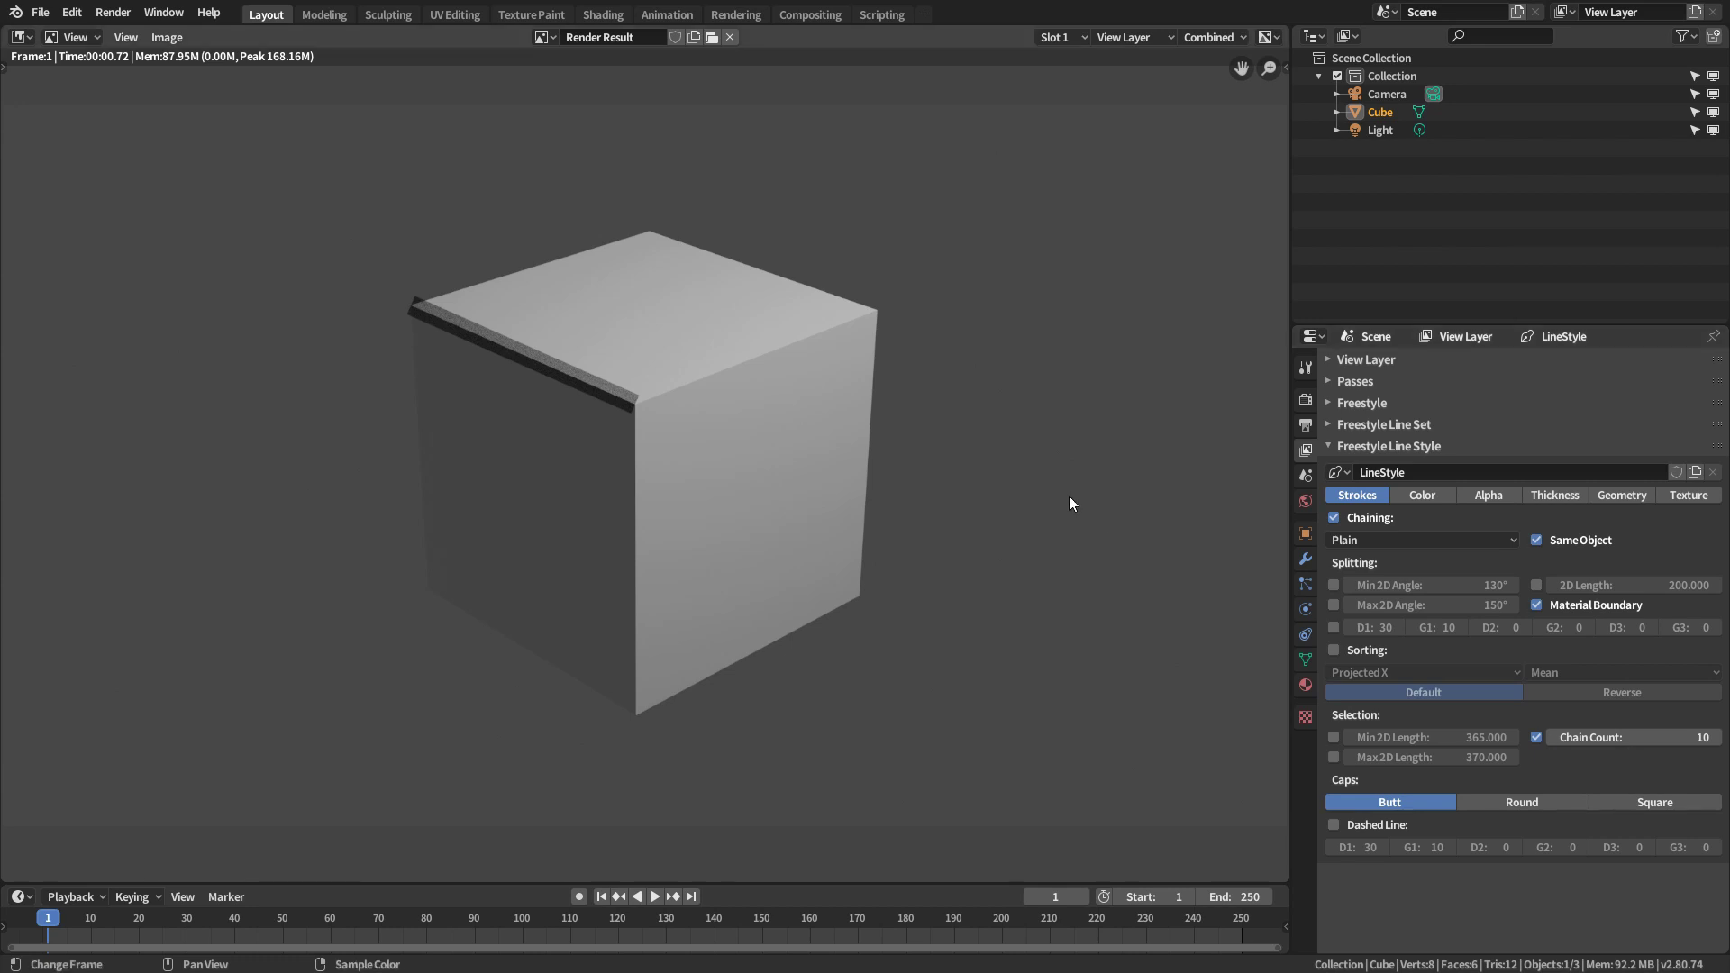
pyautogui.press('F12')
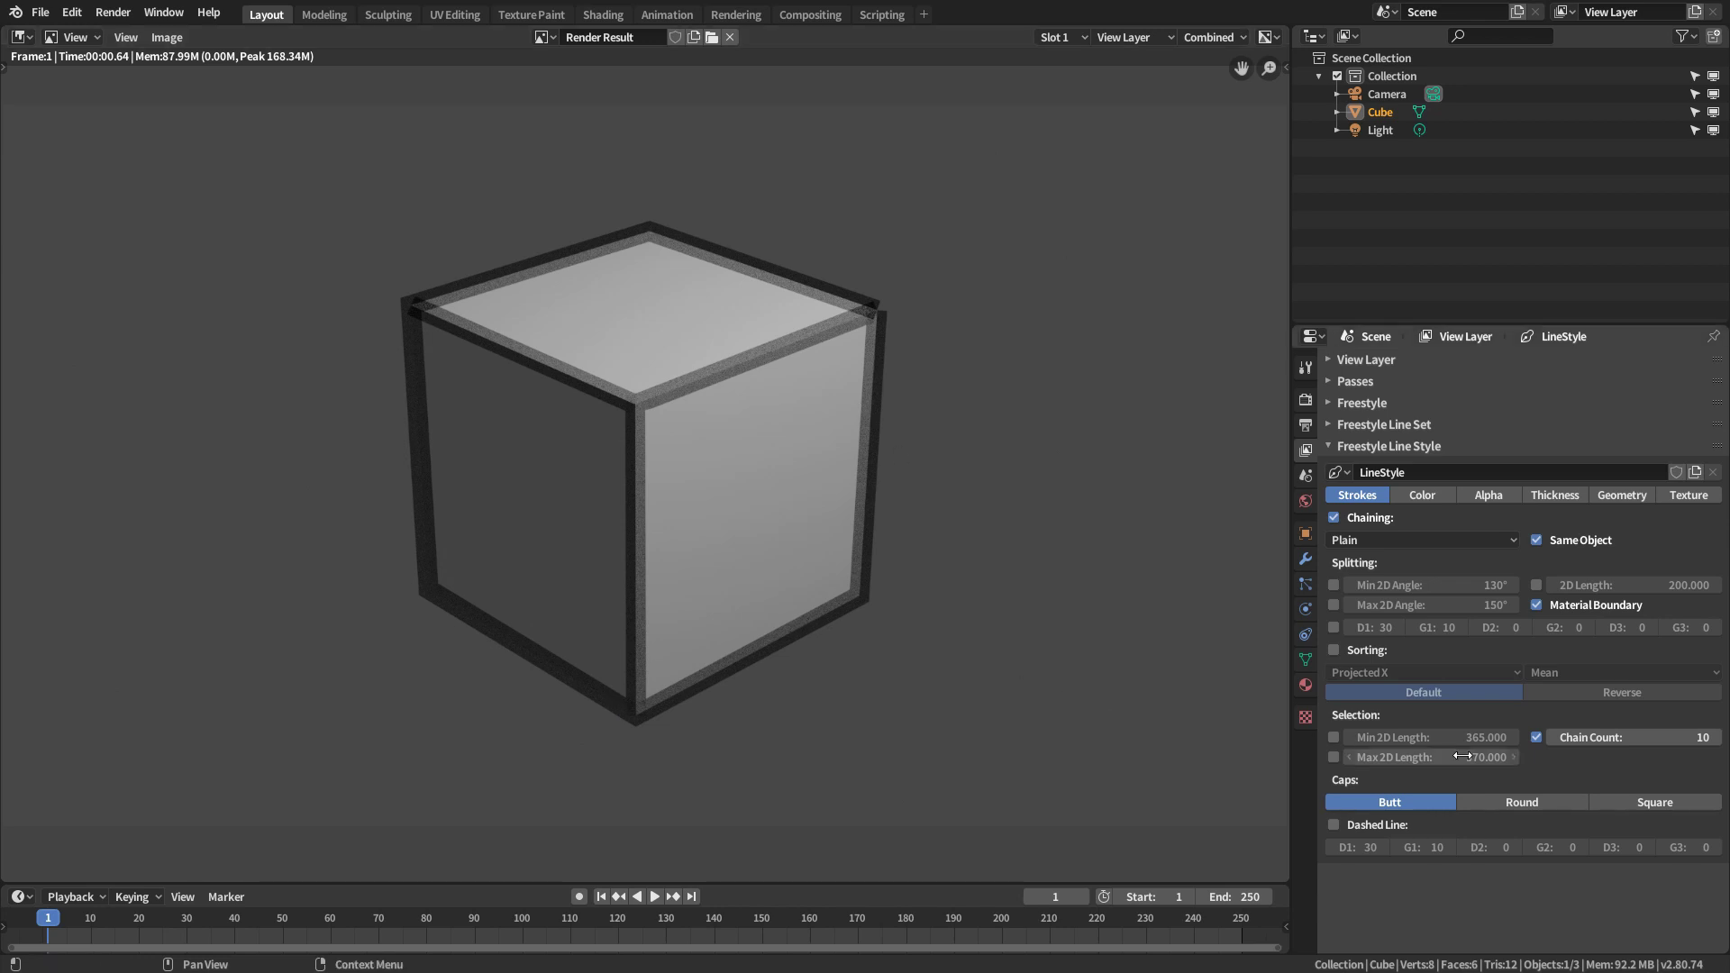
pyautogui.click(1649, 738)
pyautogui.write('1')
pyautogui.press('Return')
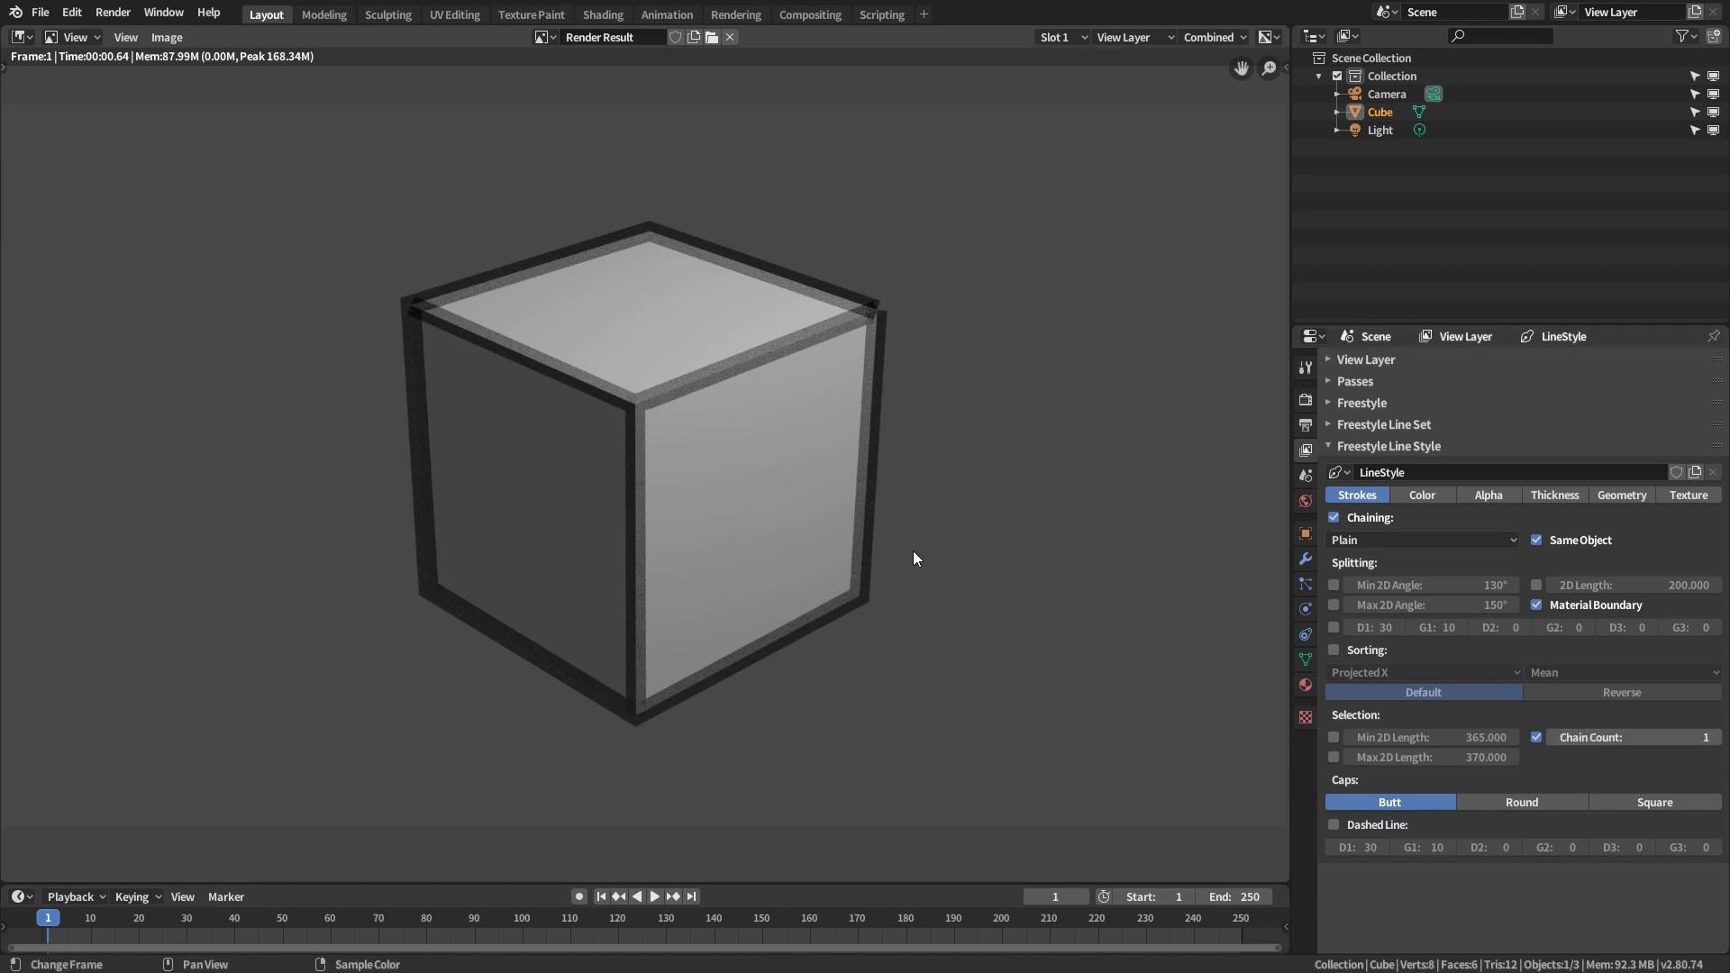
pyautogui.press('F12')
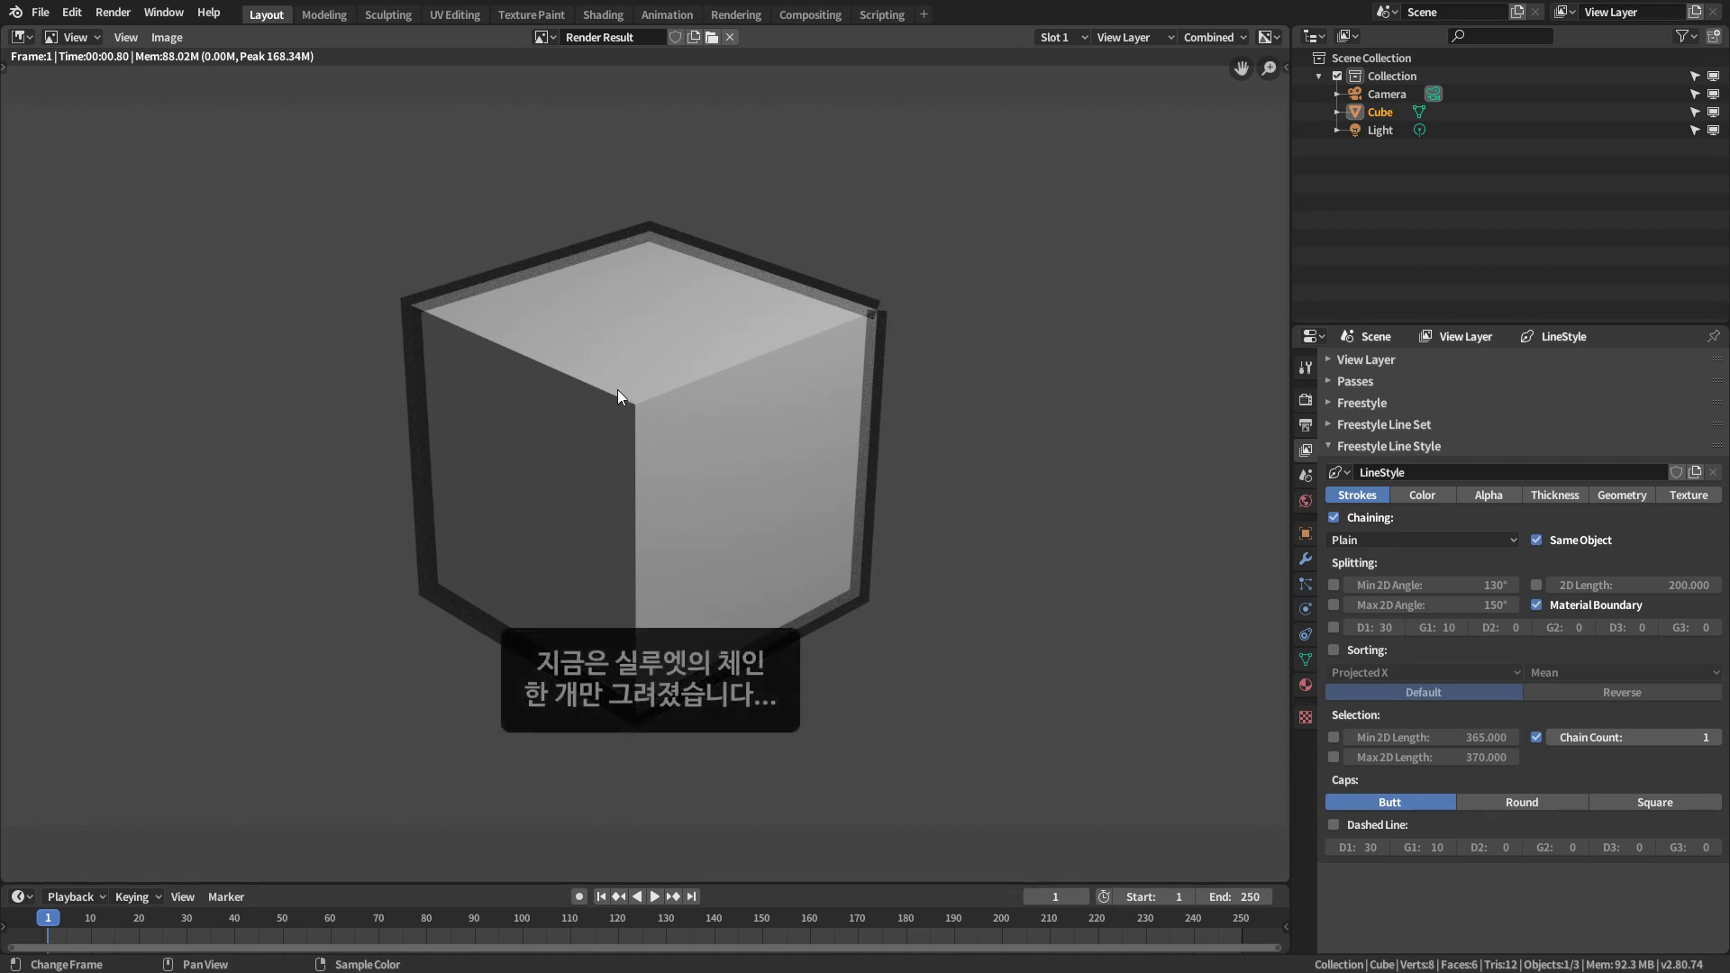
# - Render the cube with Chain Count set to 0, 1 and 2 in turn
pyautogui.click(1550, 741)
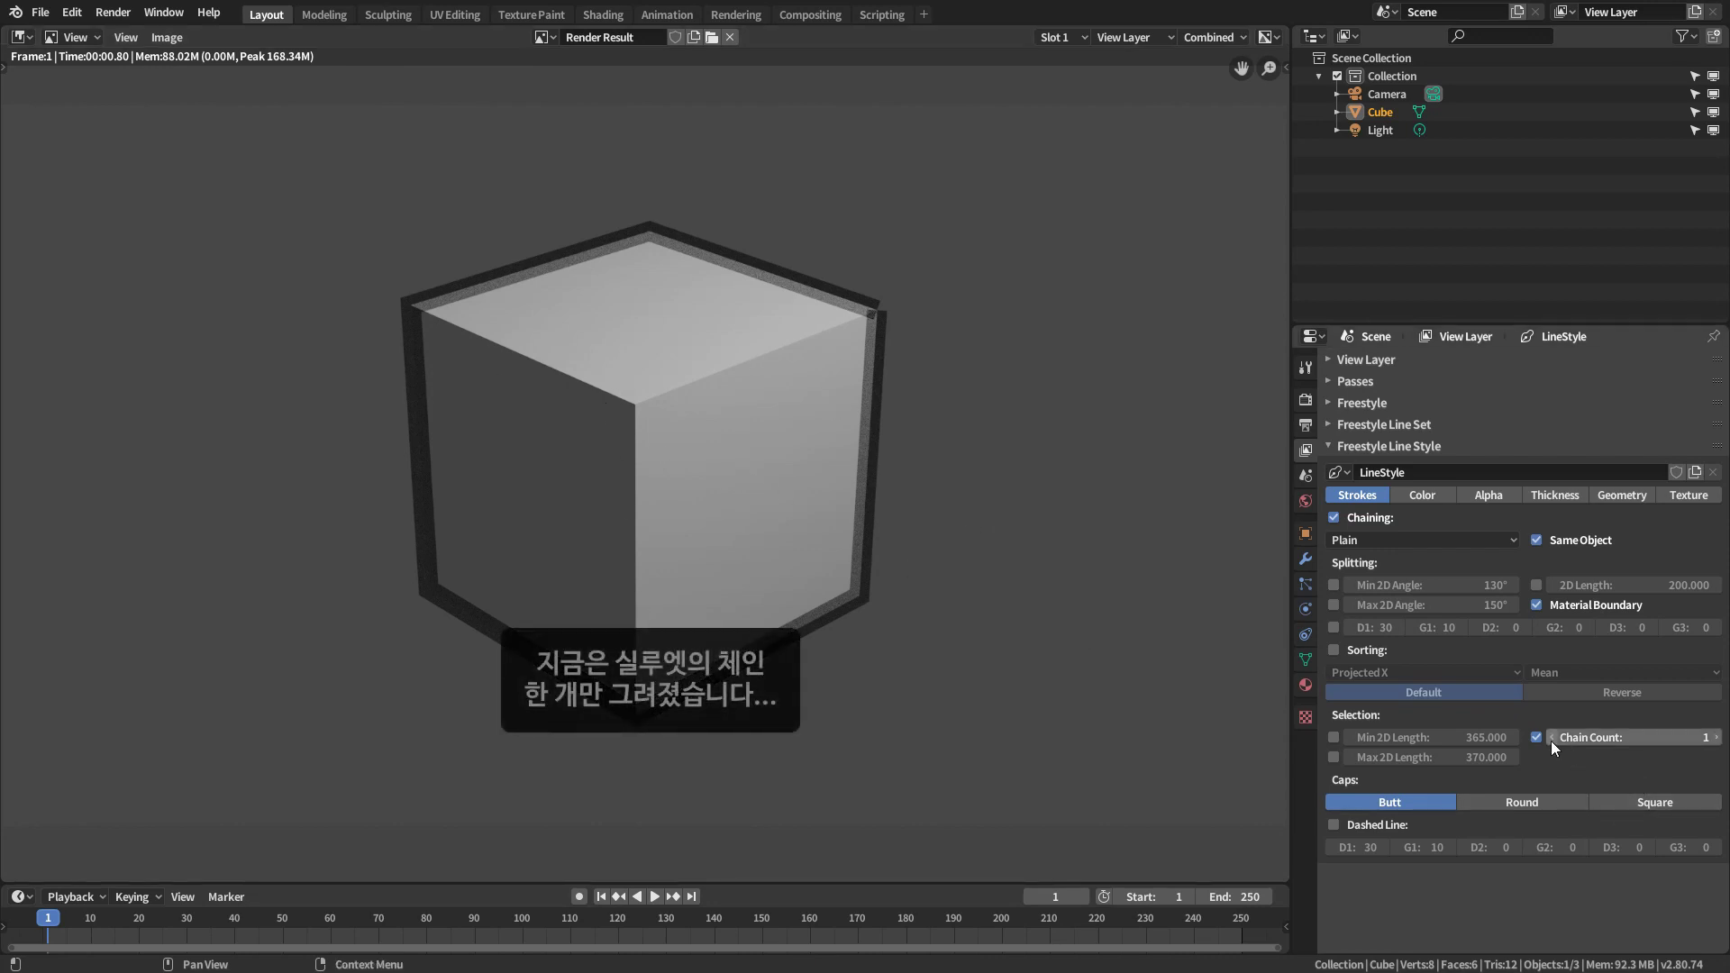
pyautogui.press('F12')
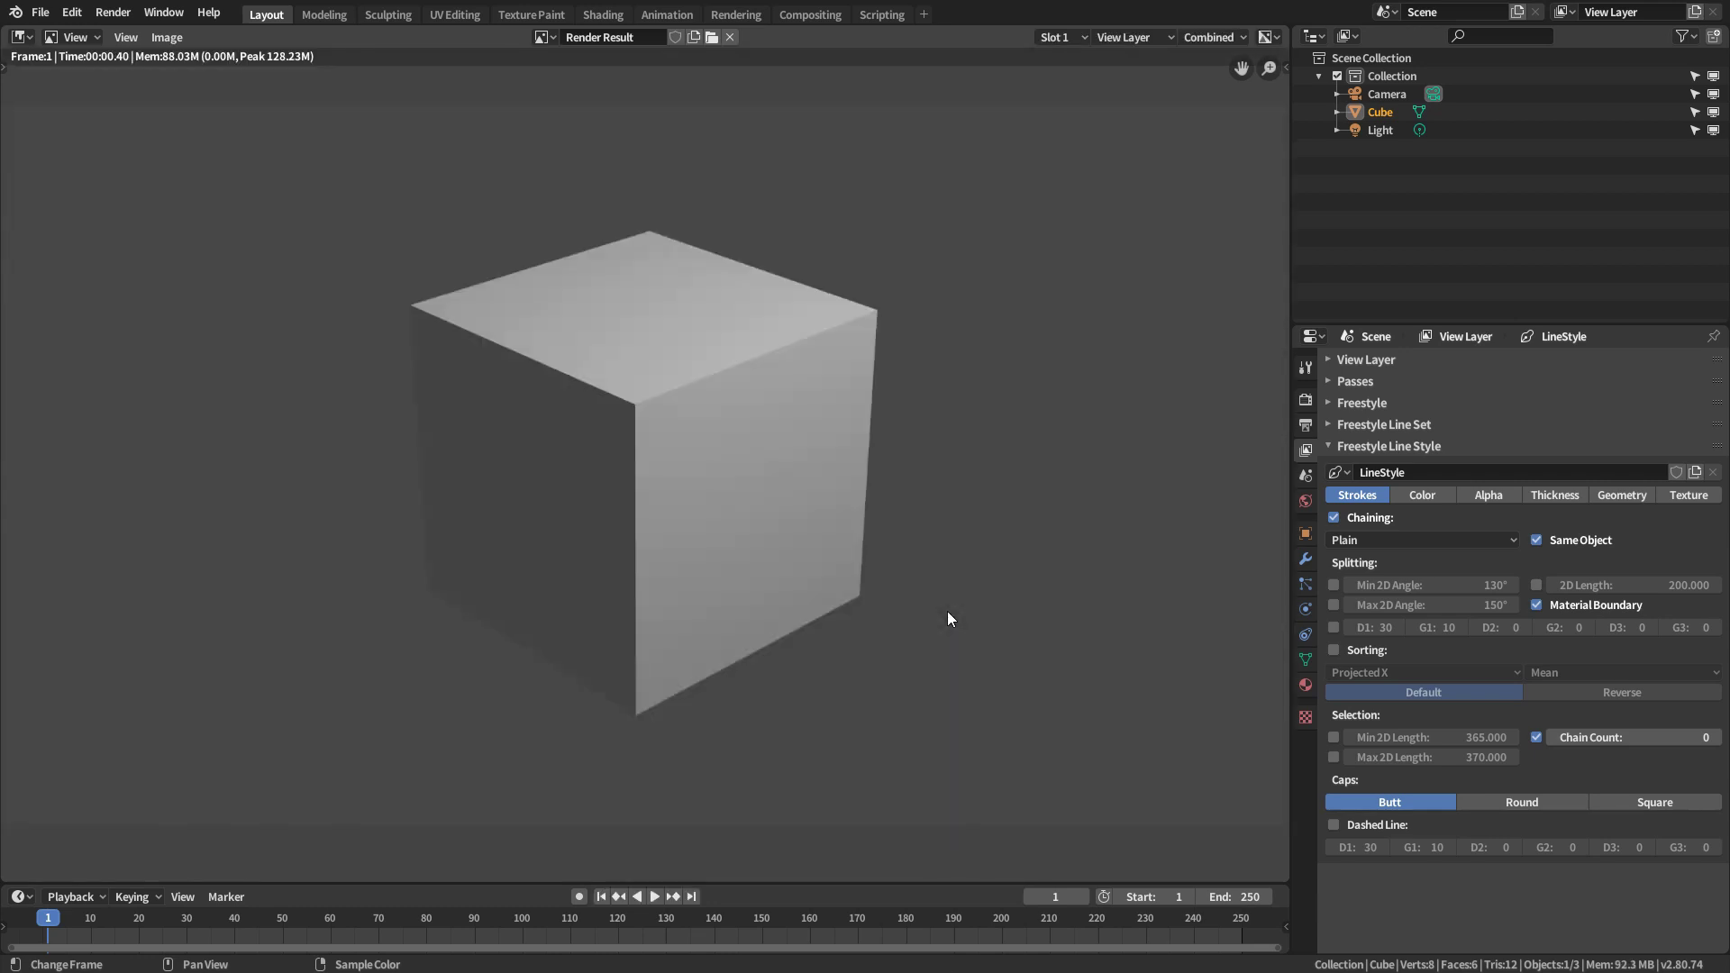
pyautogui.click(1714, 737)
pyautogui.press('F12')
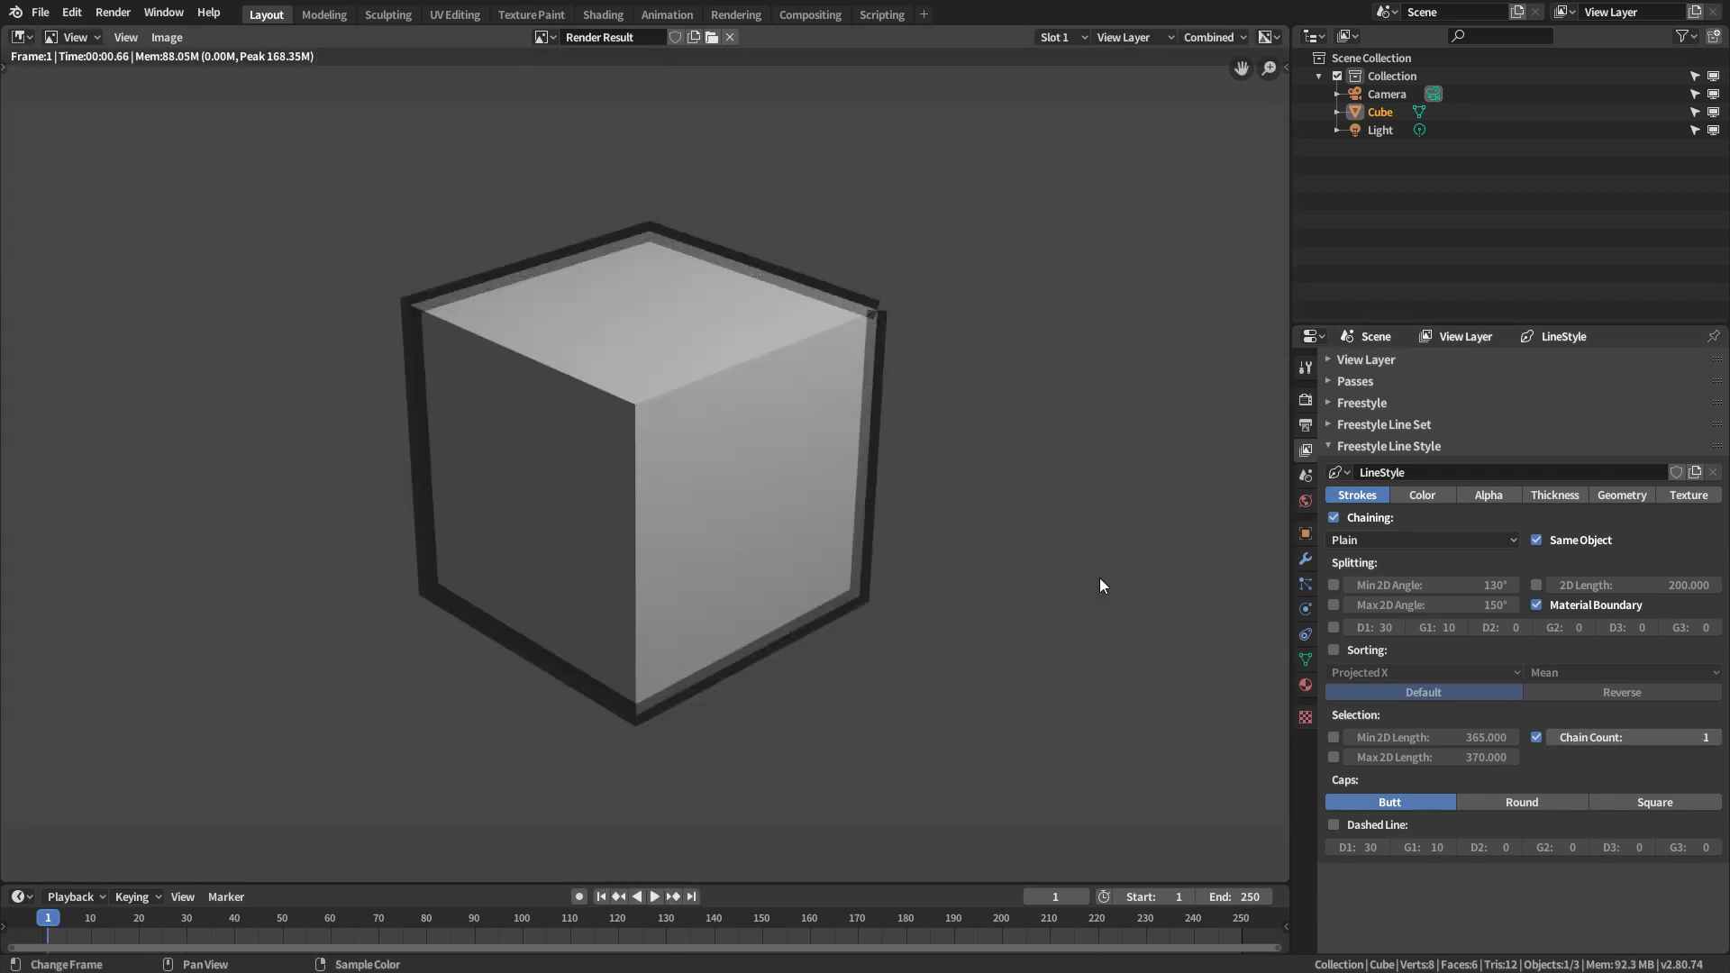
pyautogui.click(1715, 737)
pyautogui.press('F12')
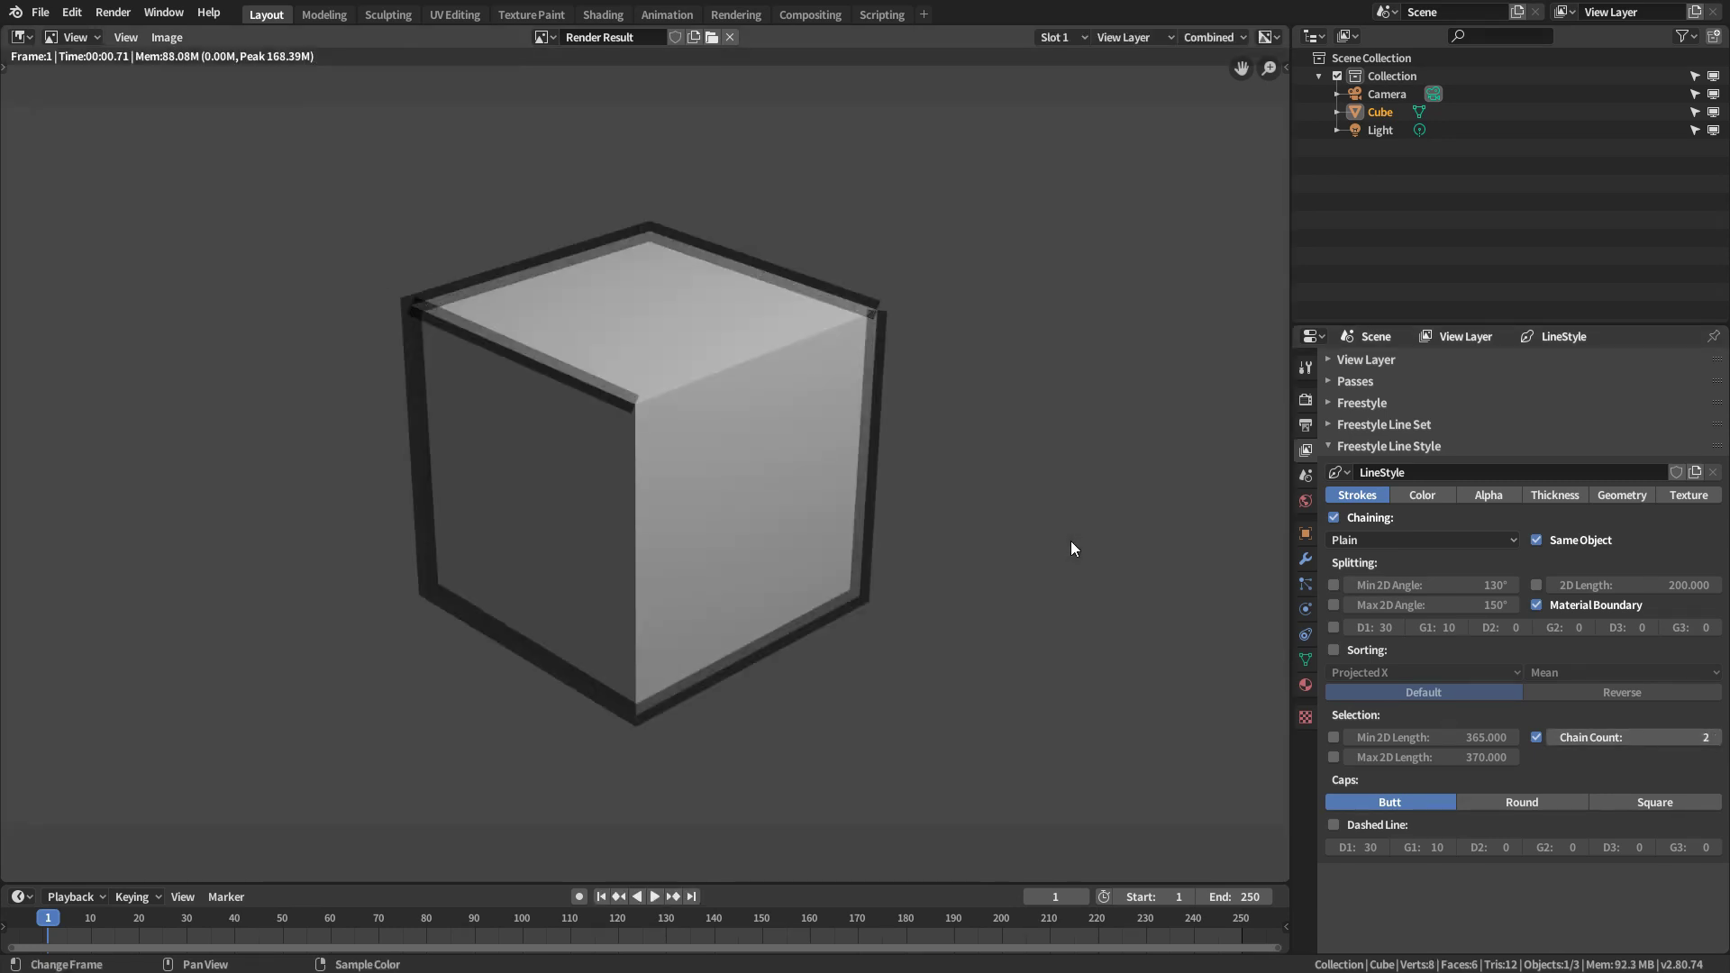
pyautogui.press('F12')
# - Change the line style's base color to a bright blue and render the cube
pyautogui.click(1417, 497)
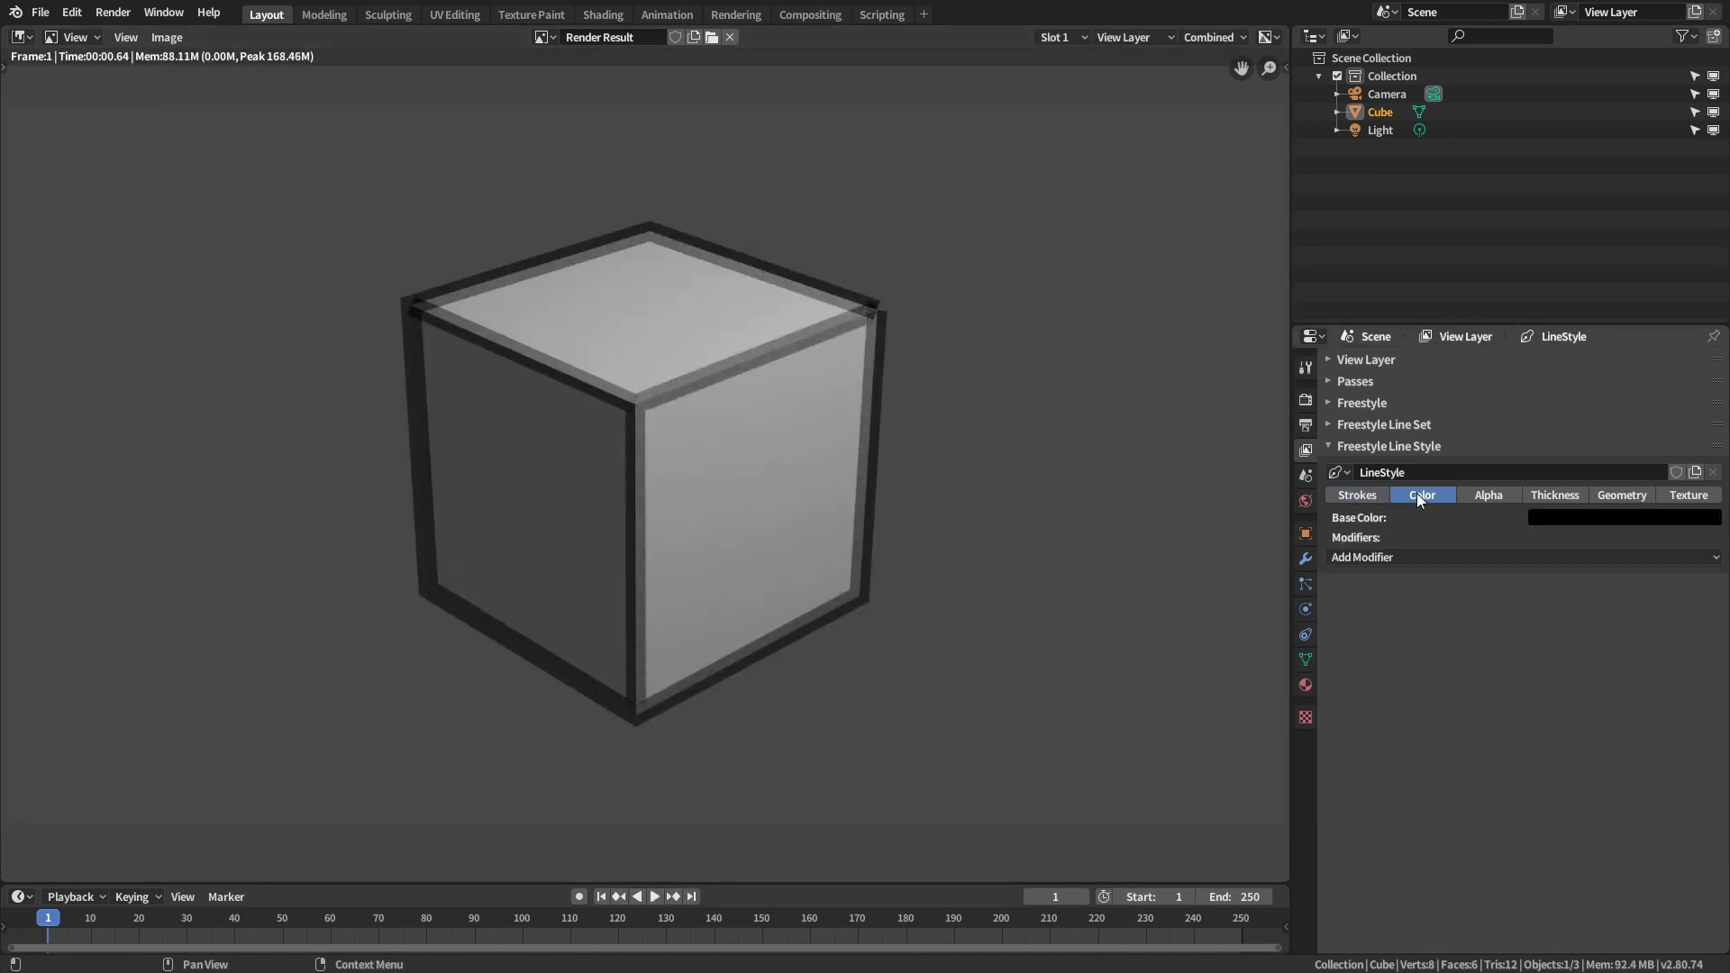
pyautogui.click(1606, 519)
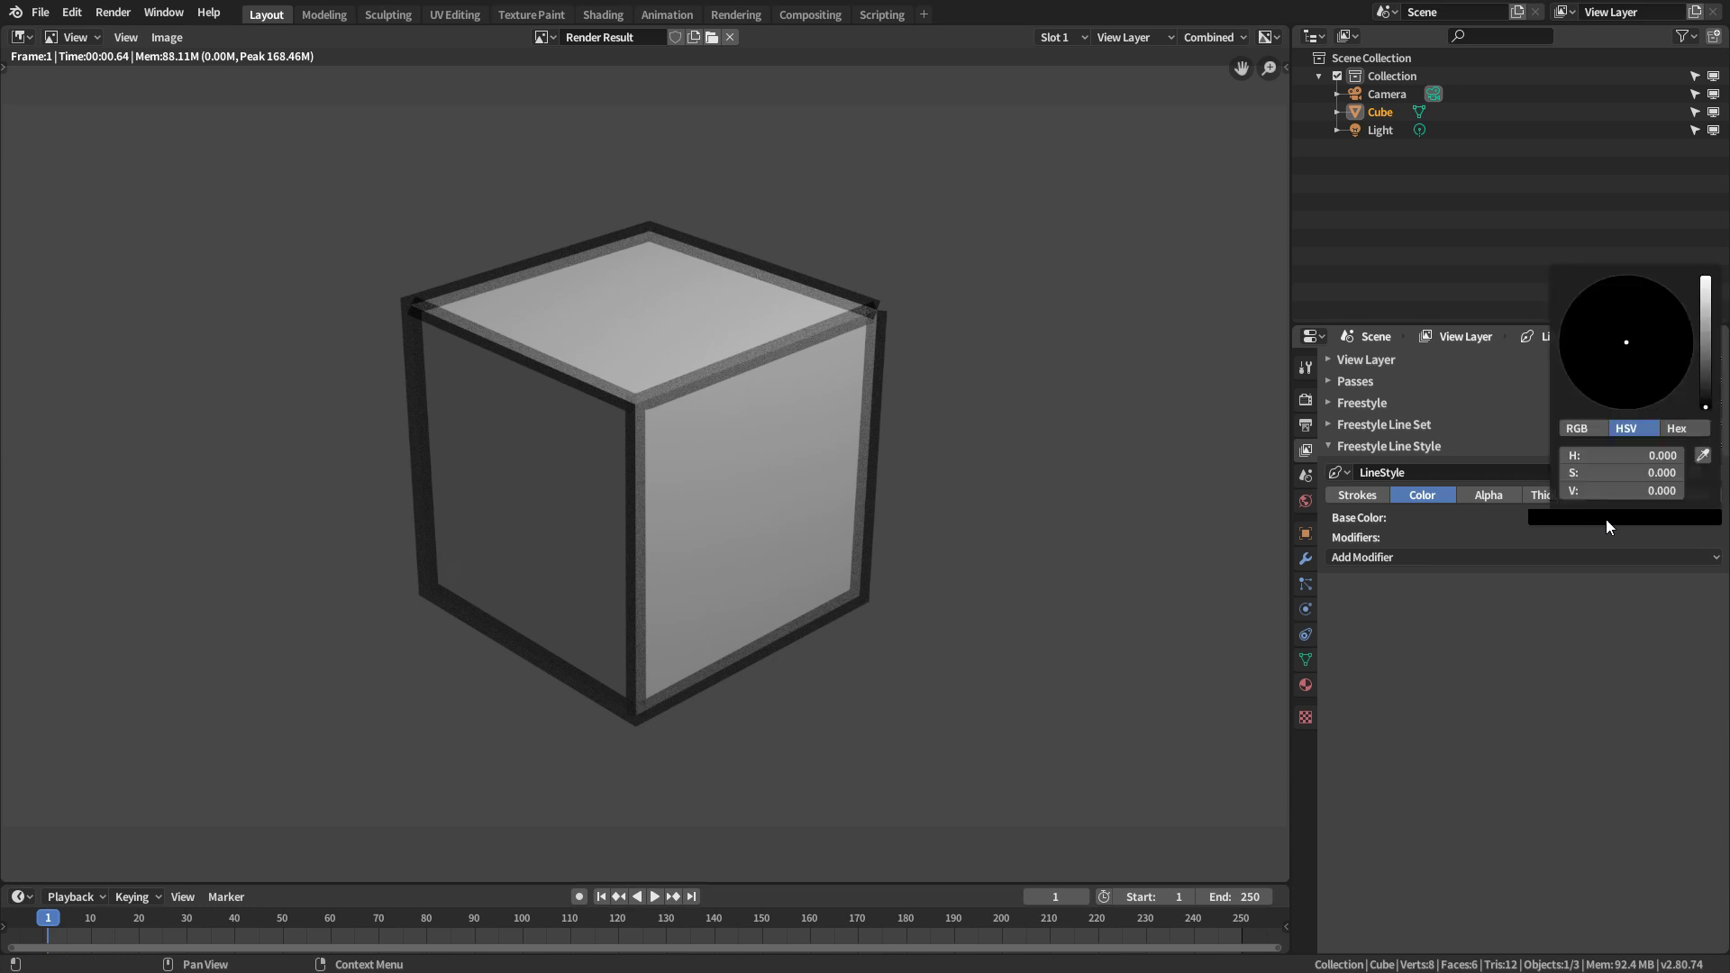
pyautogui.moveTo(1706, 329); pyautogui.dragTo(1706, 277)
pyautogui.click(1678, 299)
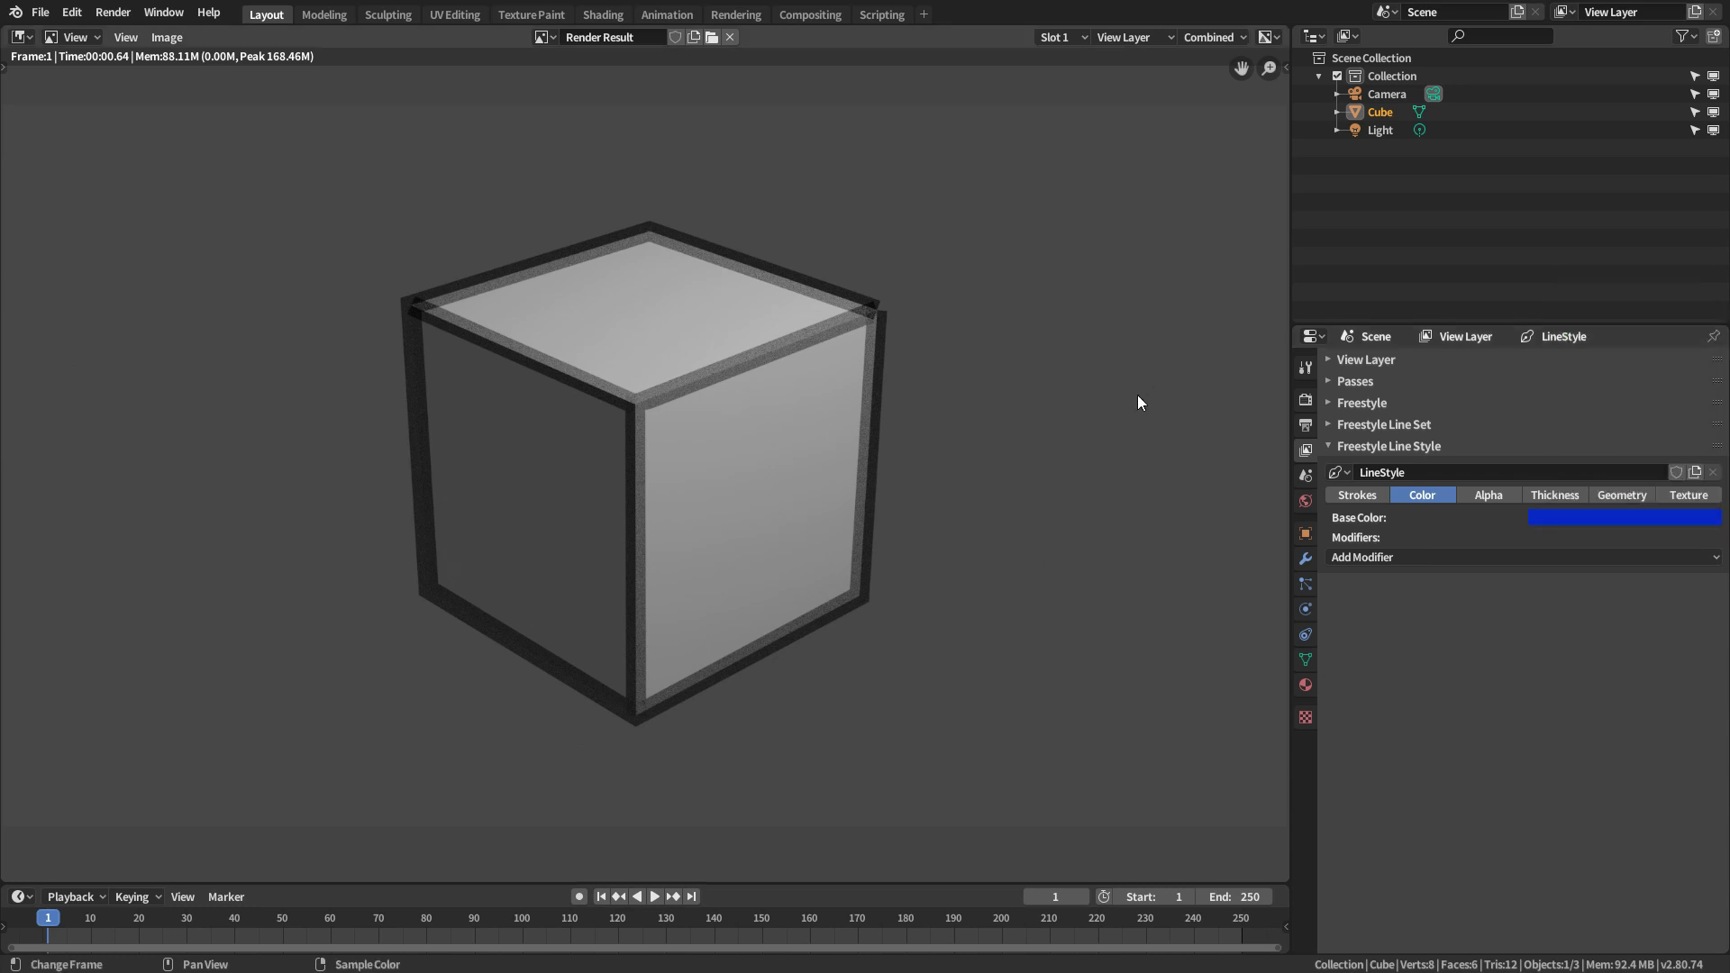
pyautogui.press('F12')
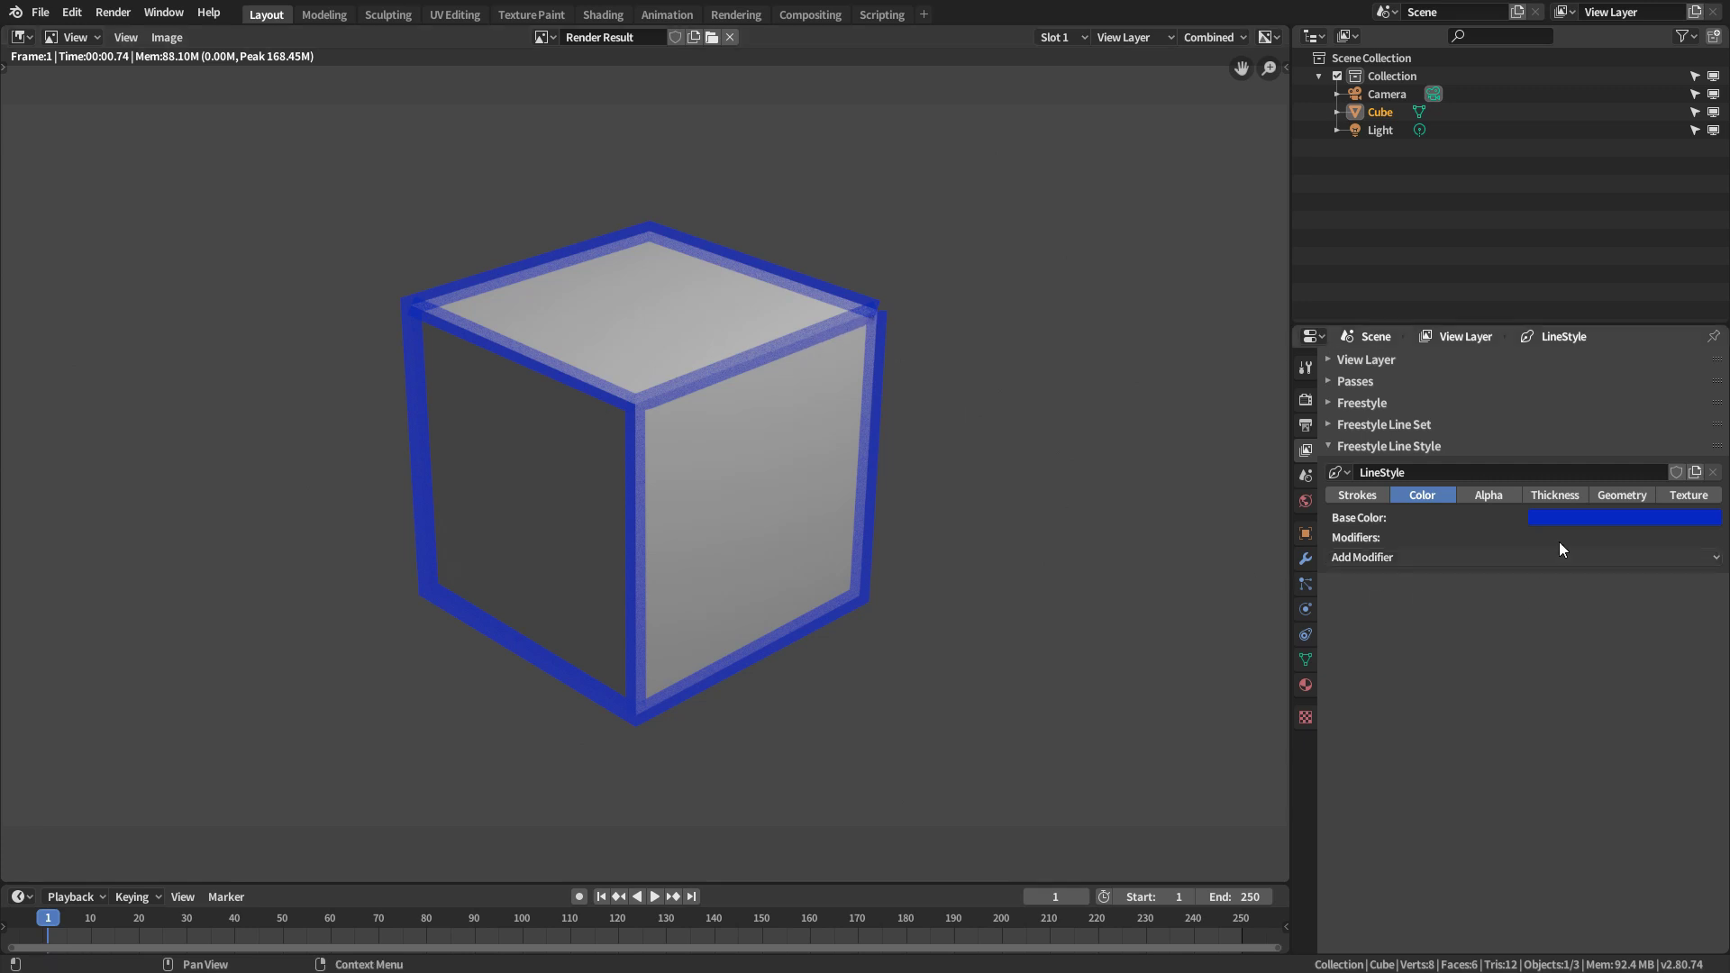
pyautogui.click(1451, 558)
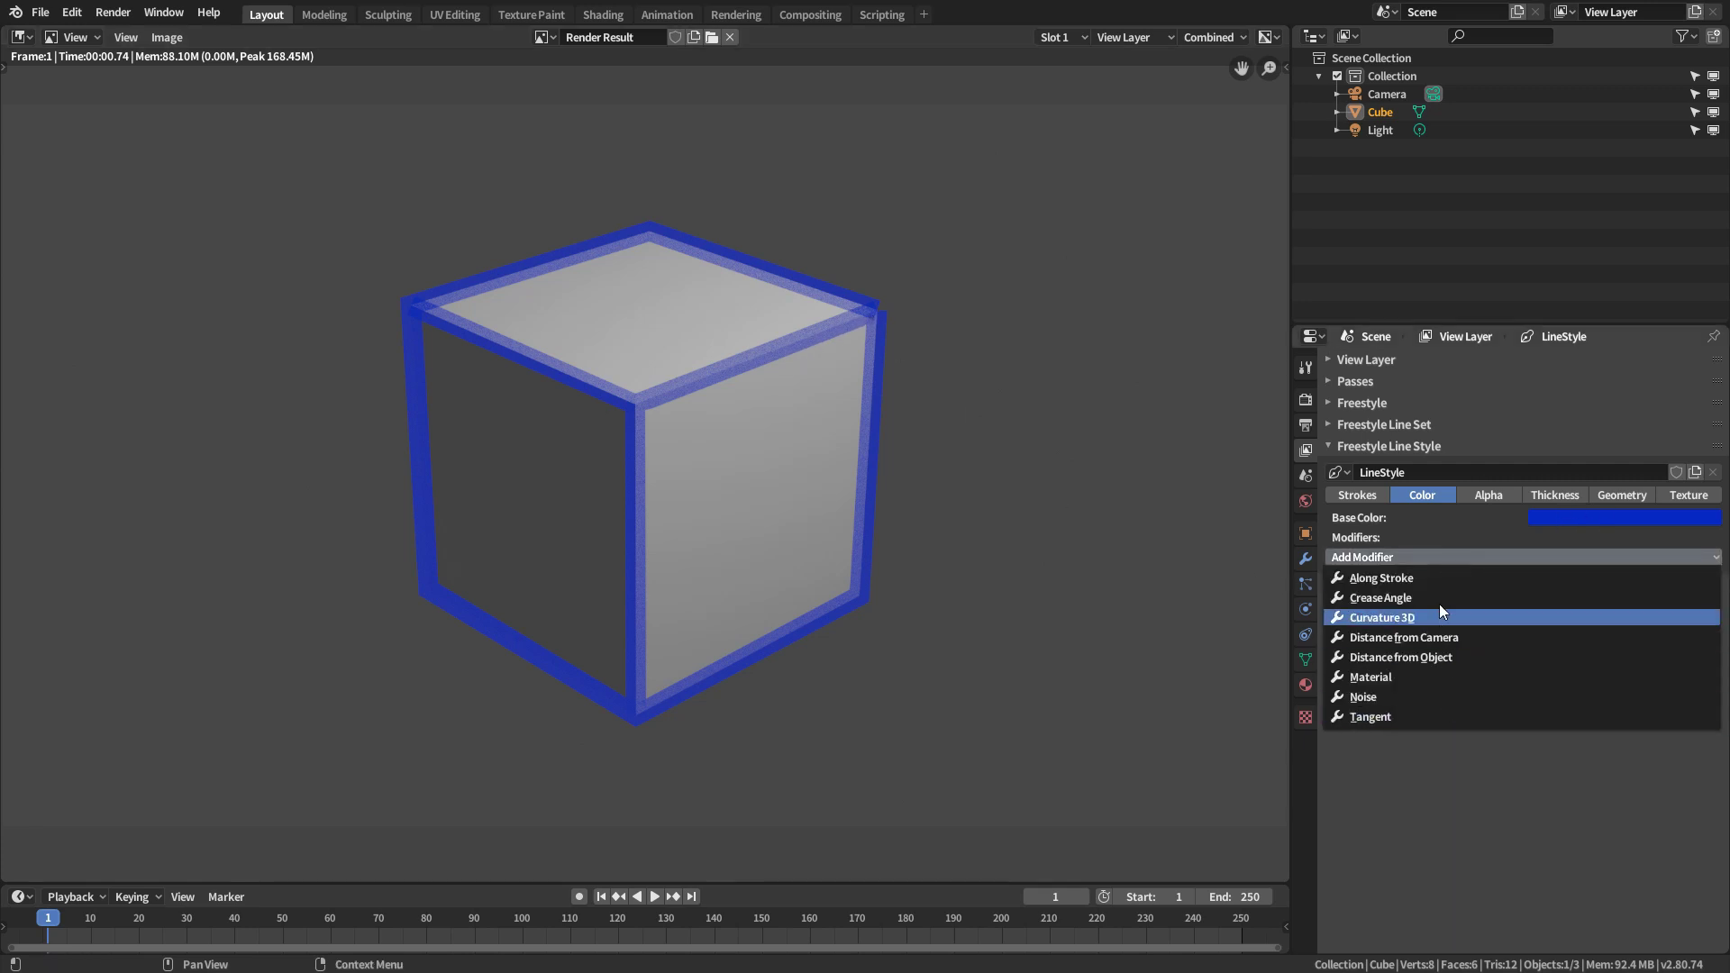
pyautogui.click(1491, 497)
pyautogui.click(1552, 498)
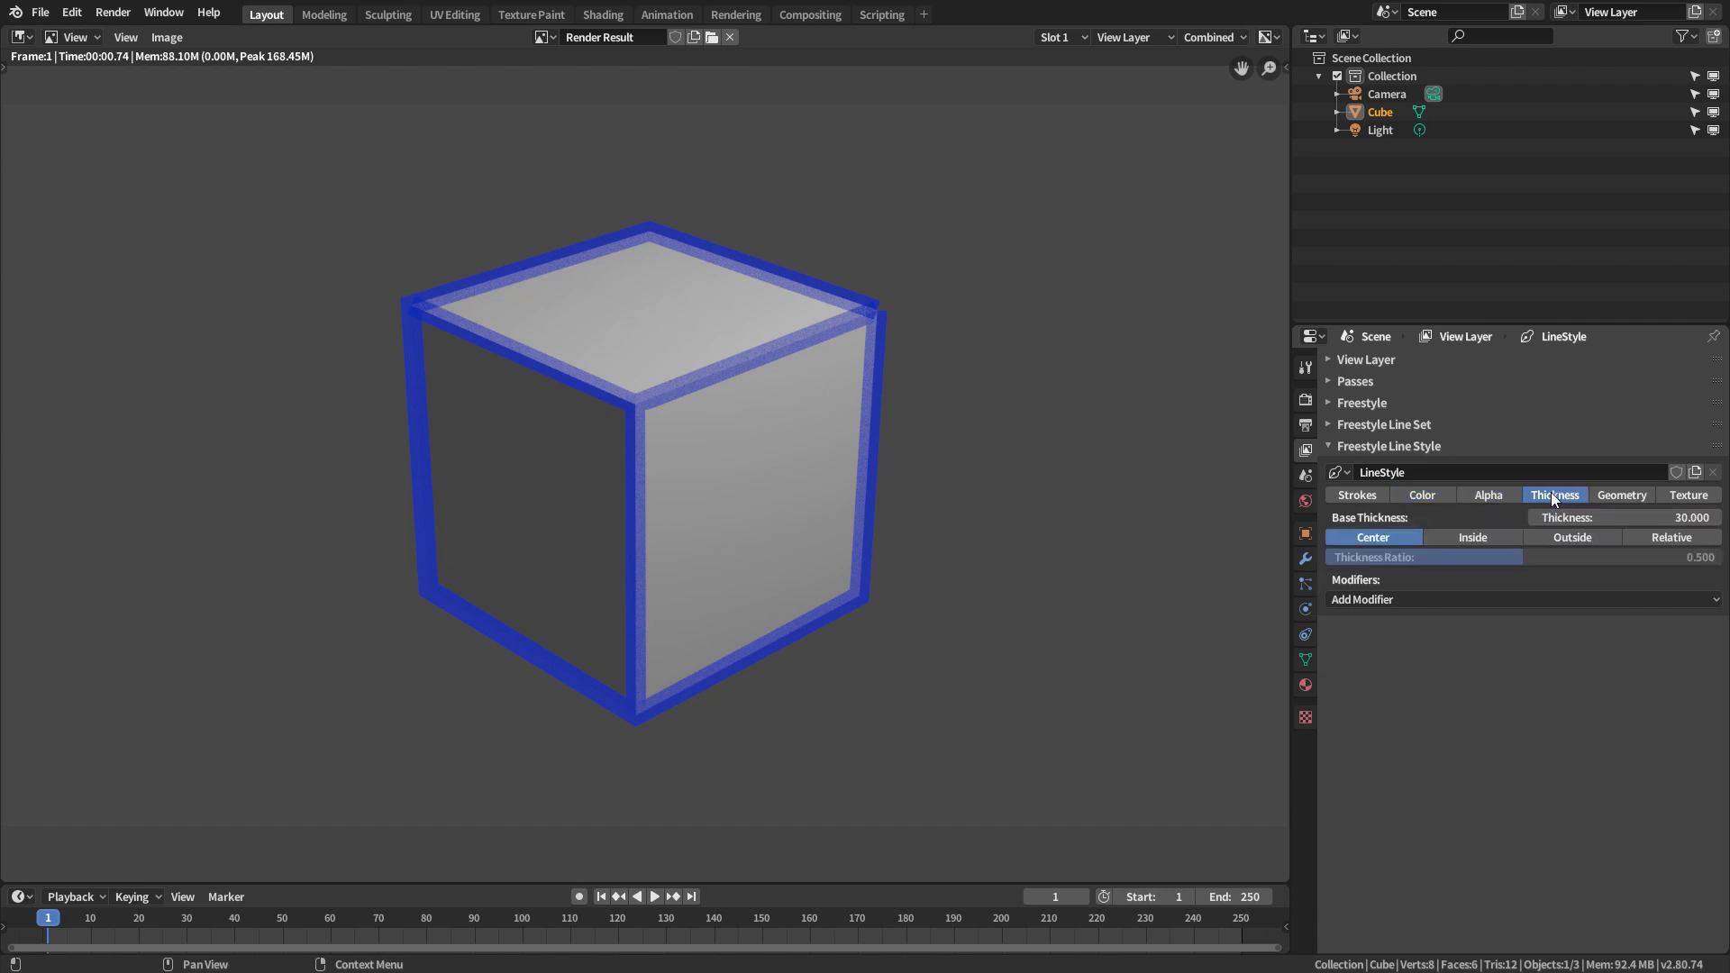
# - Make the line style's base color black by setting its value (V) to 0, and render the cube
pyautogui.click(1423, 498)
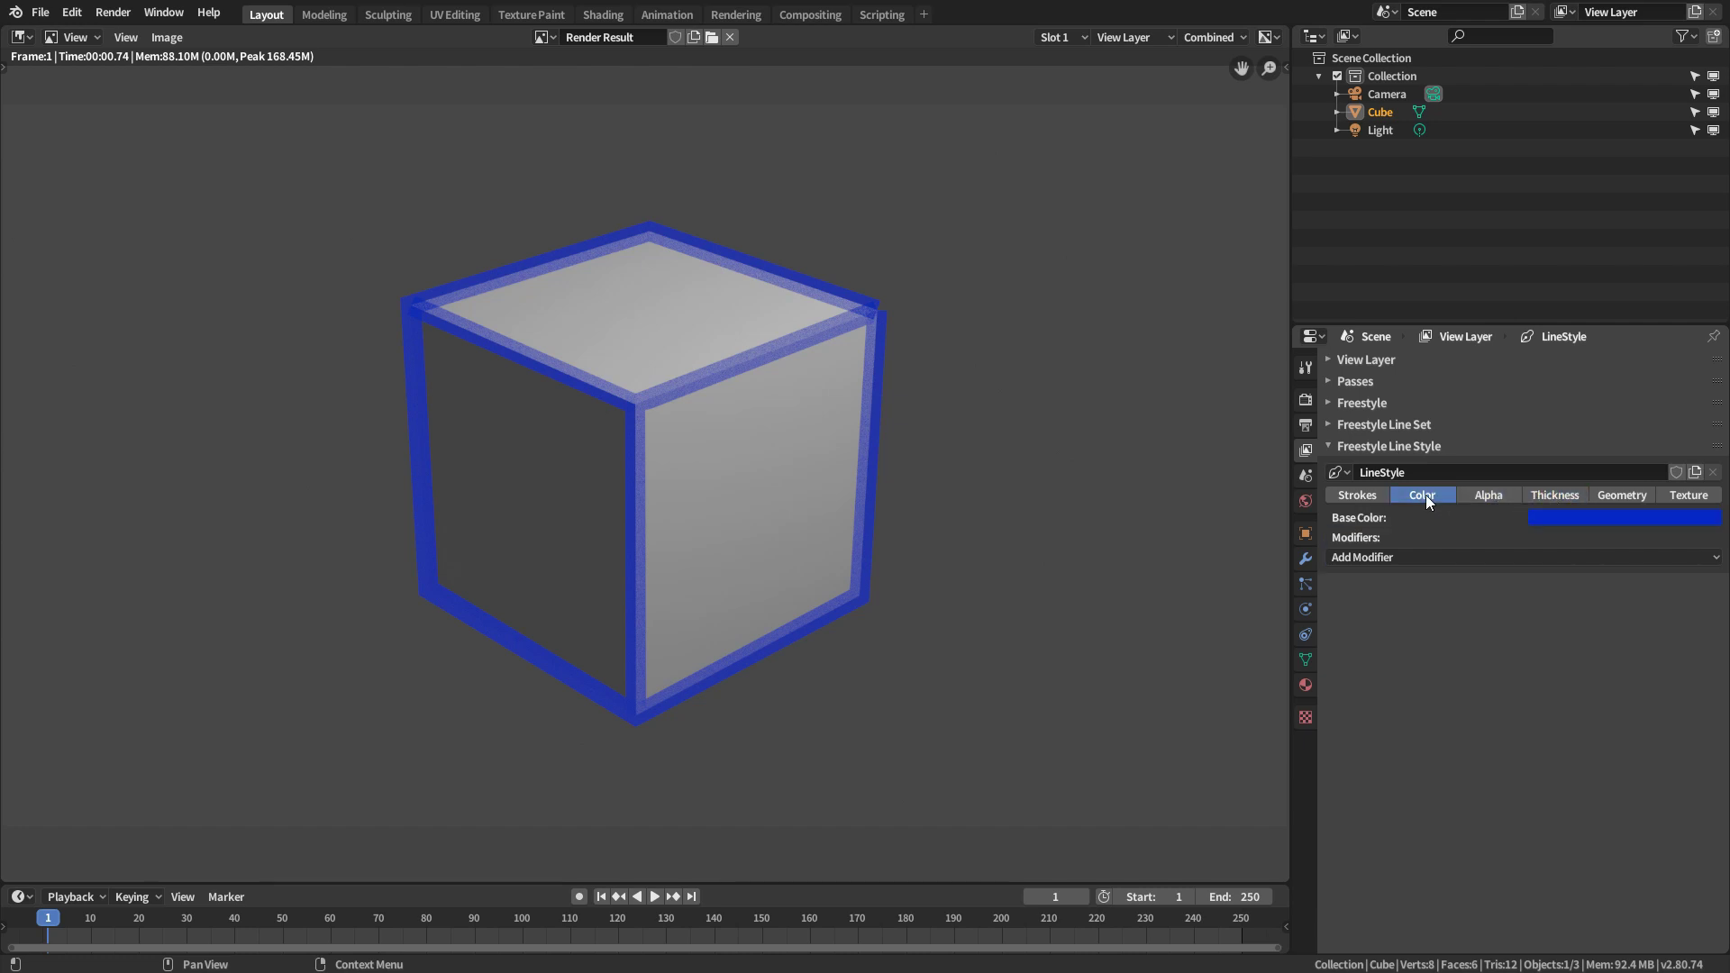
pyautogui.click(1630, 517)
pyautogui.moveTo(1692, 364); pyautogui.dragTo(1652, 494)
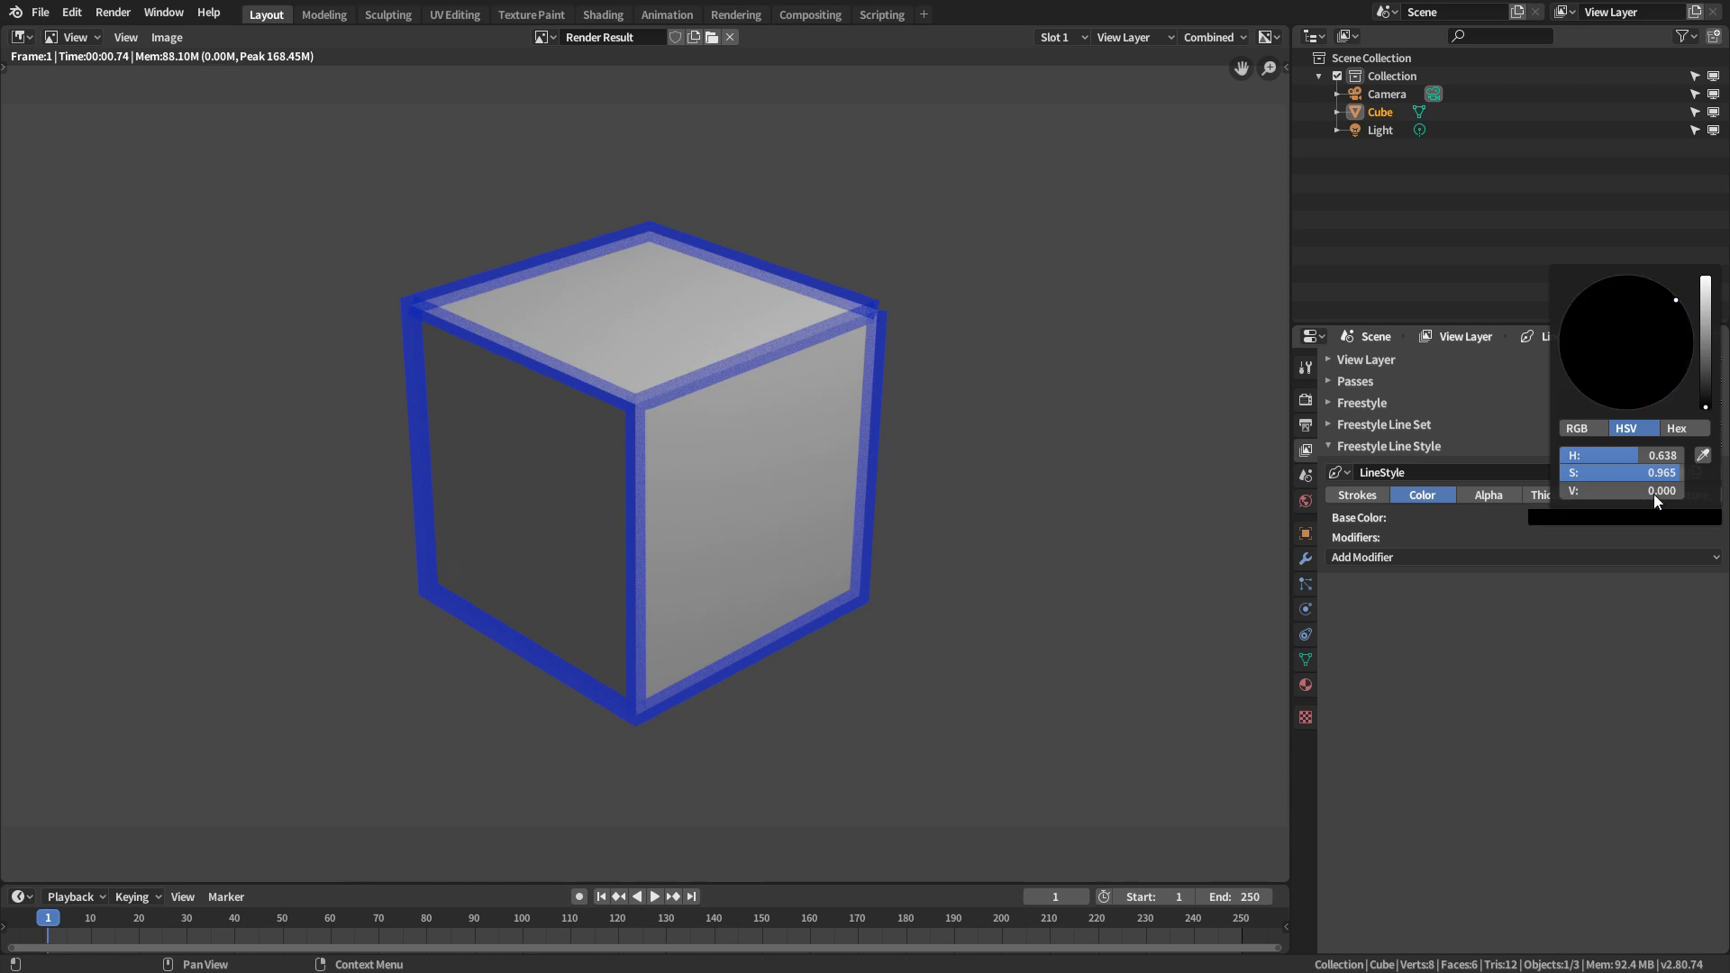
pyautogui.click(1550, 496)
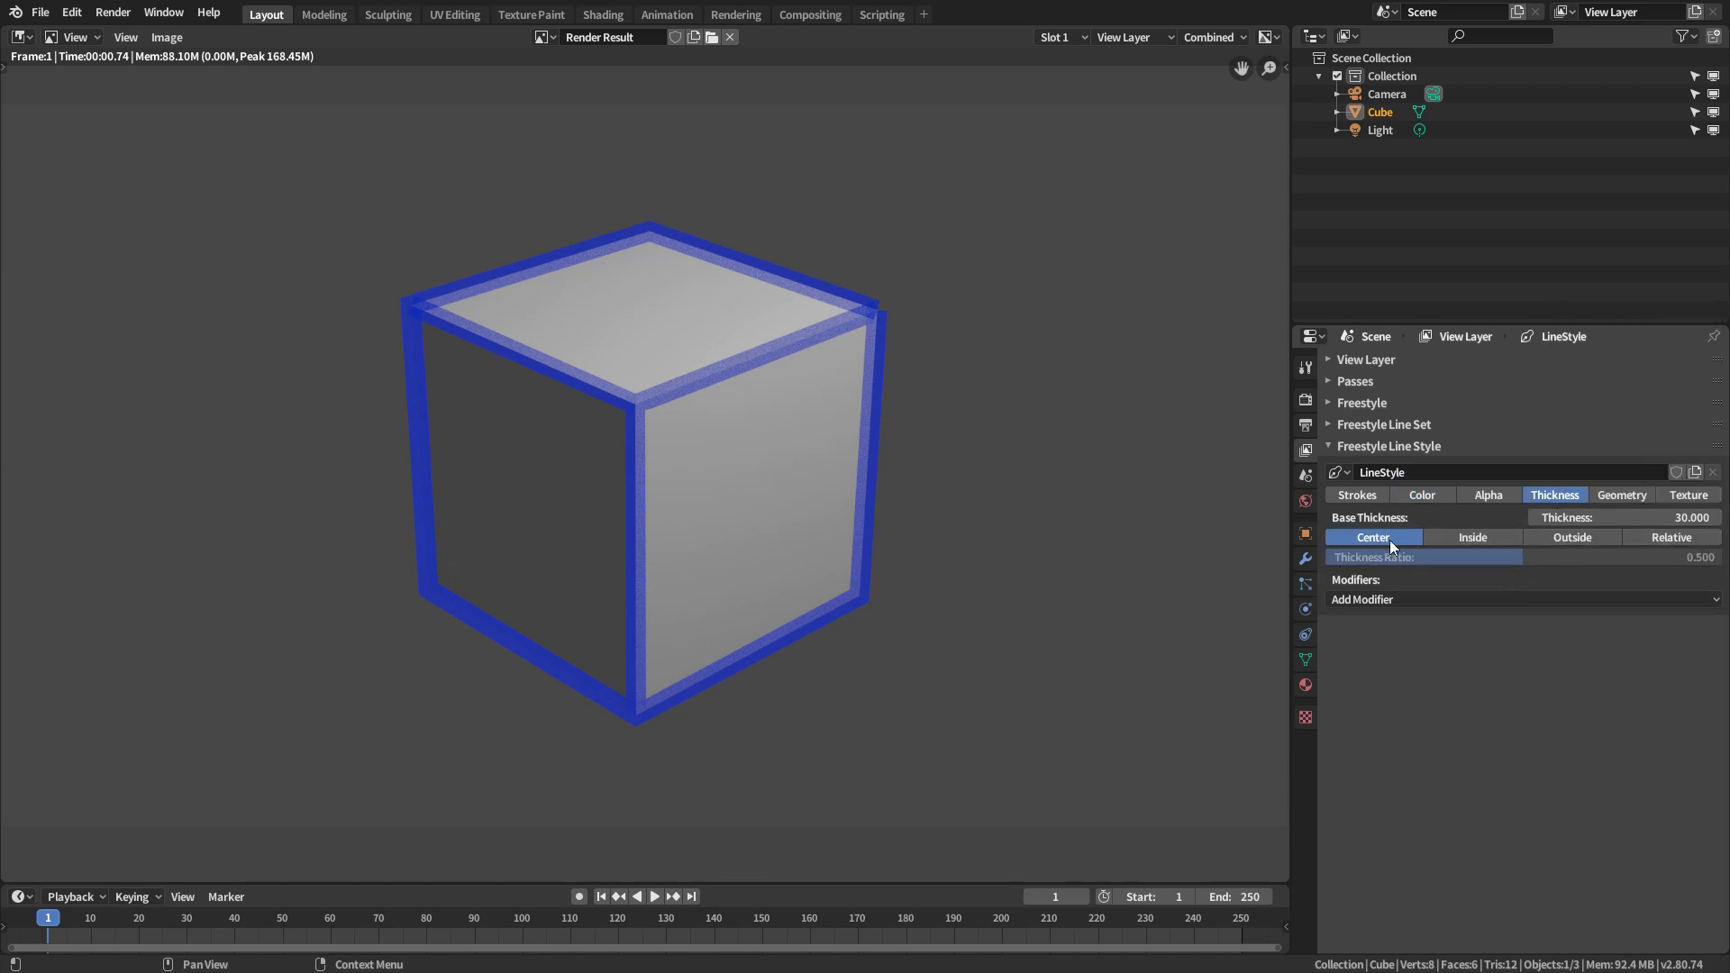
pyautogui.press('F12')
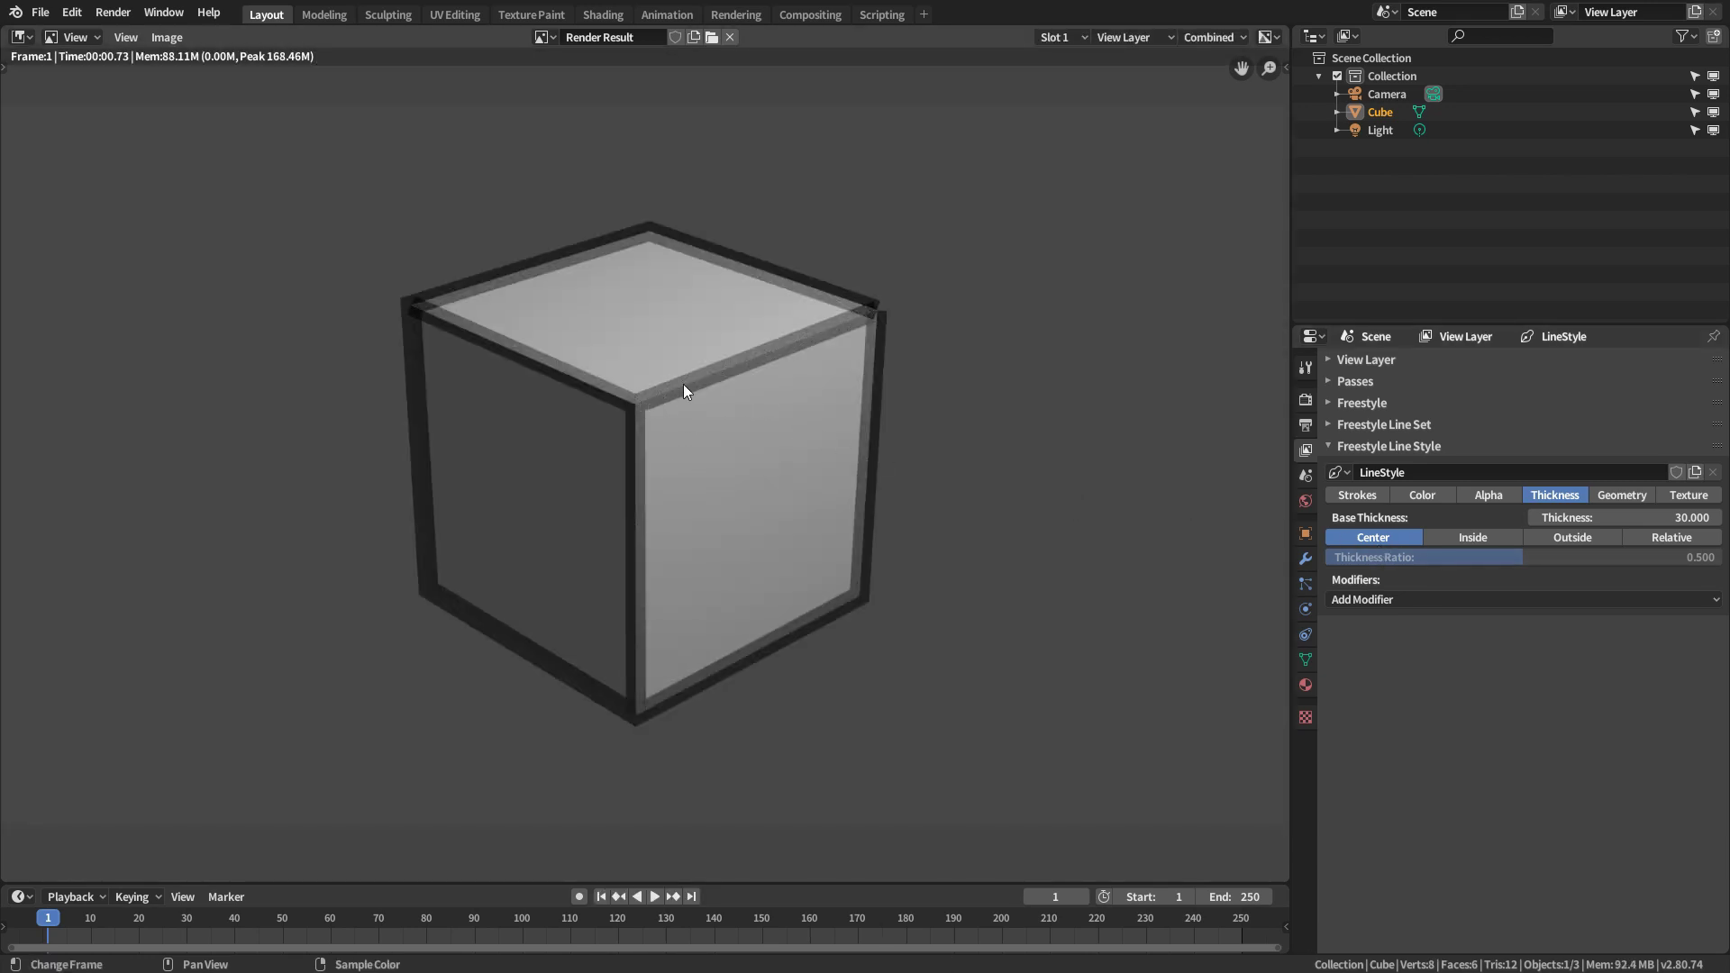
# - Render the cube with the thickness position set to Inside, and render it again with Outside
pyautogui.scroll(5, 721, 364)
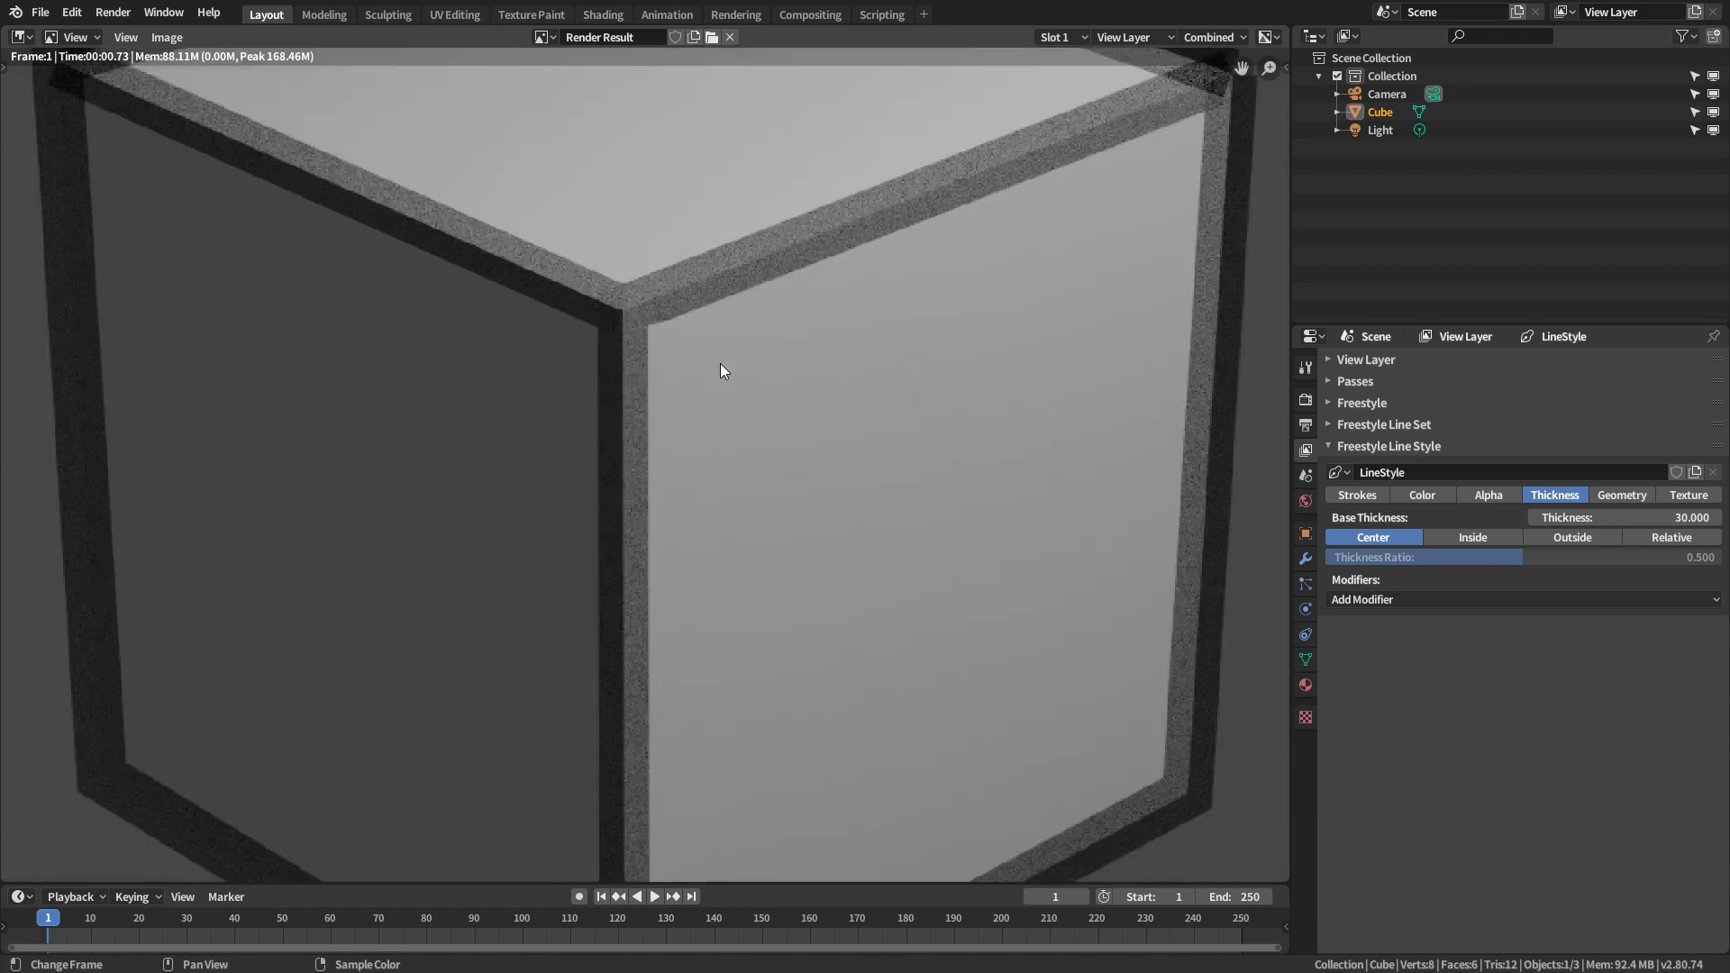
pyautogui.moveTo(827, 316); pyautogui.dragTo(788, 528, button='middle')
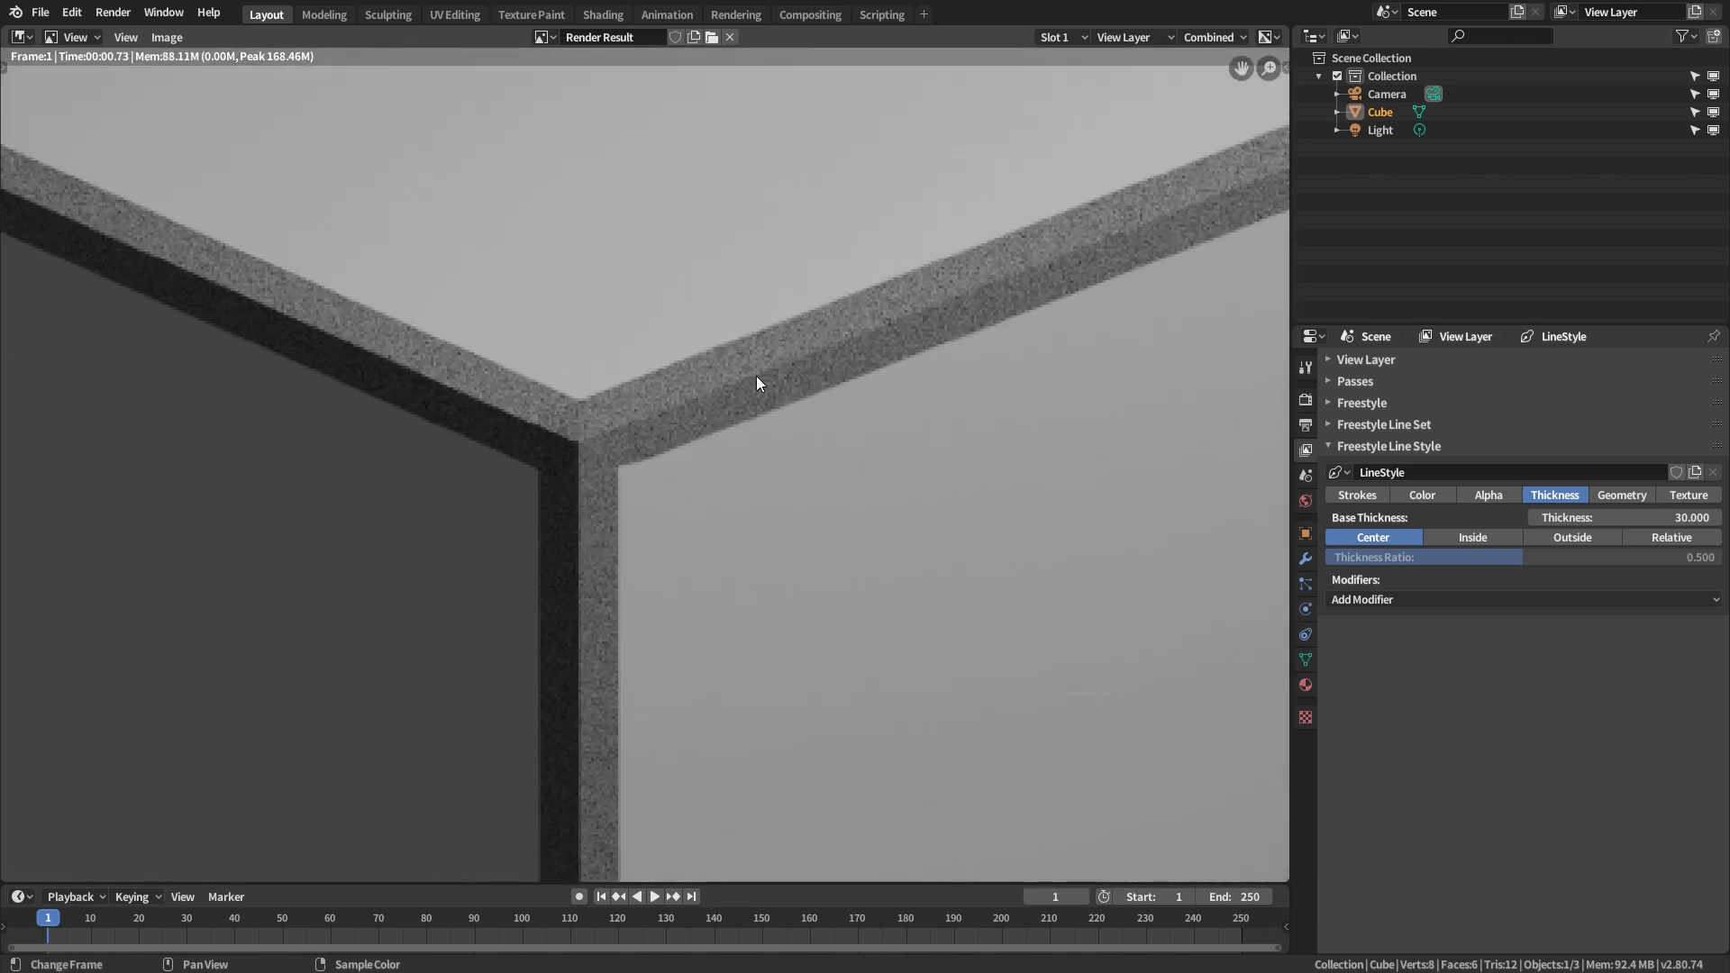
pyautogui.scroll(-2, 774, 421)
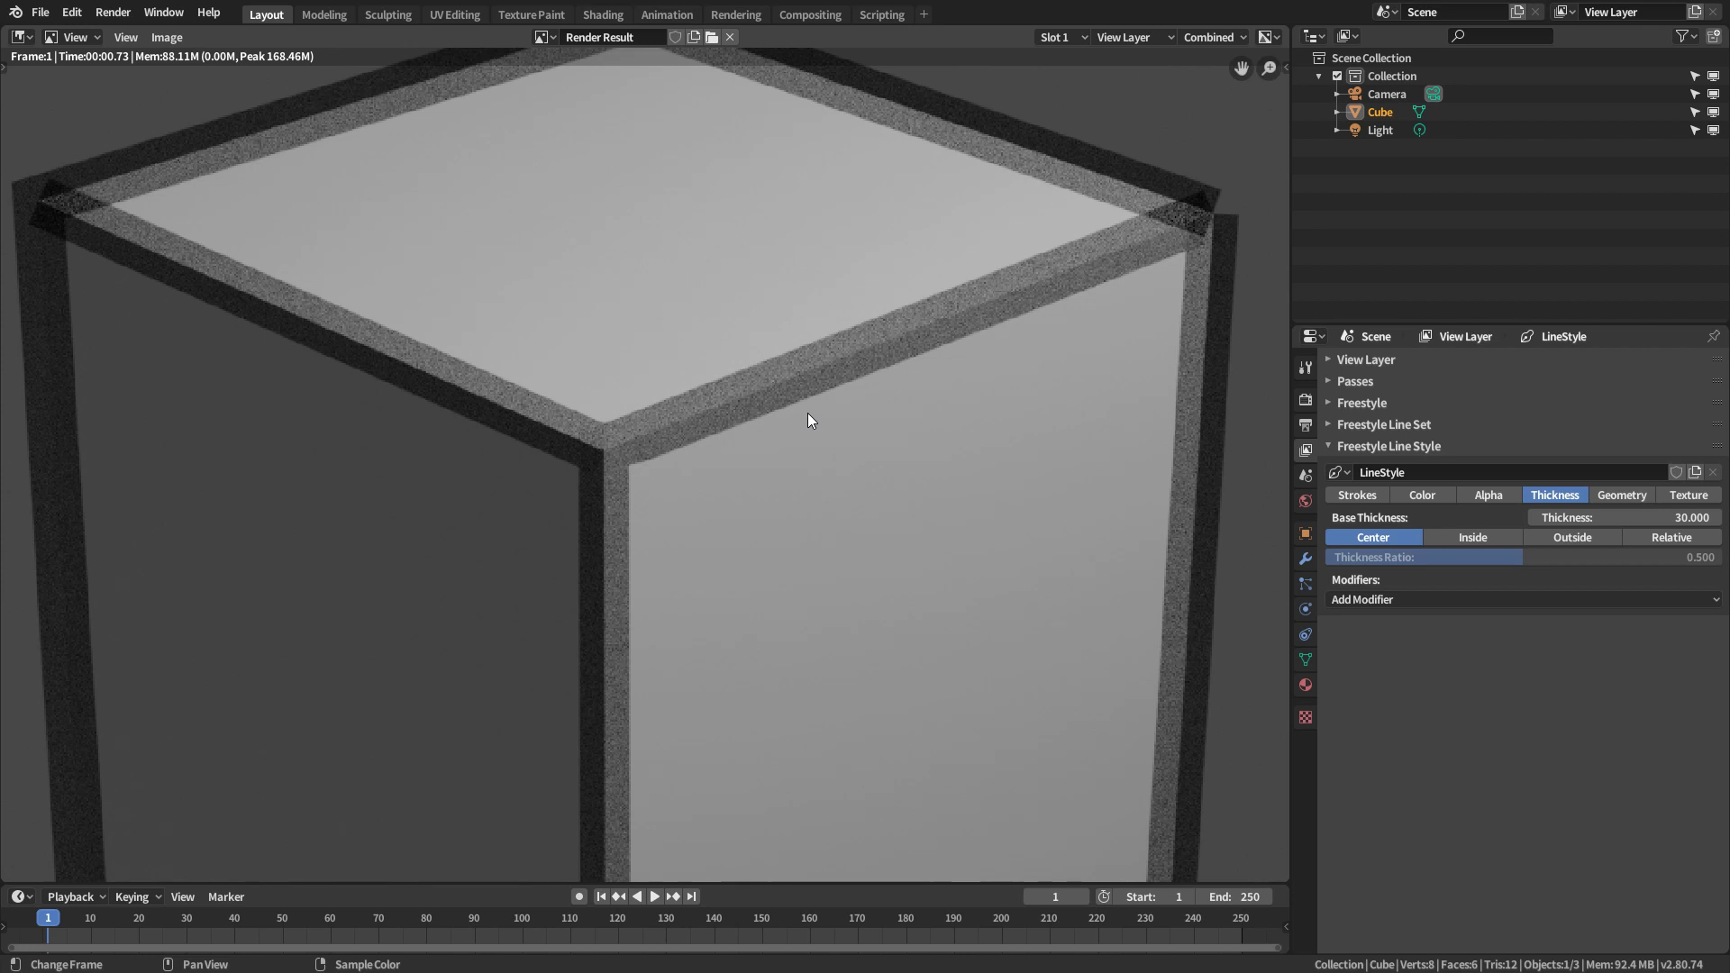
pyautogui.scroll(-6, 810, 419)
pyautogui.scroll(3, 809, 419)
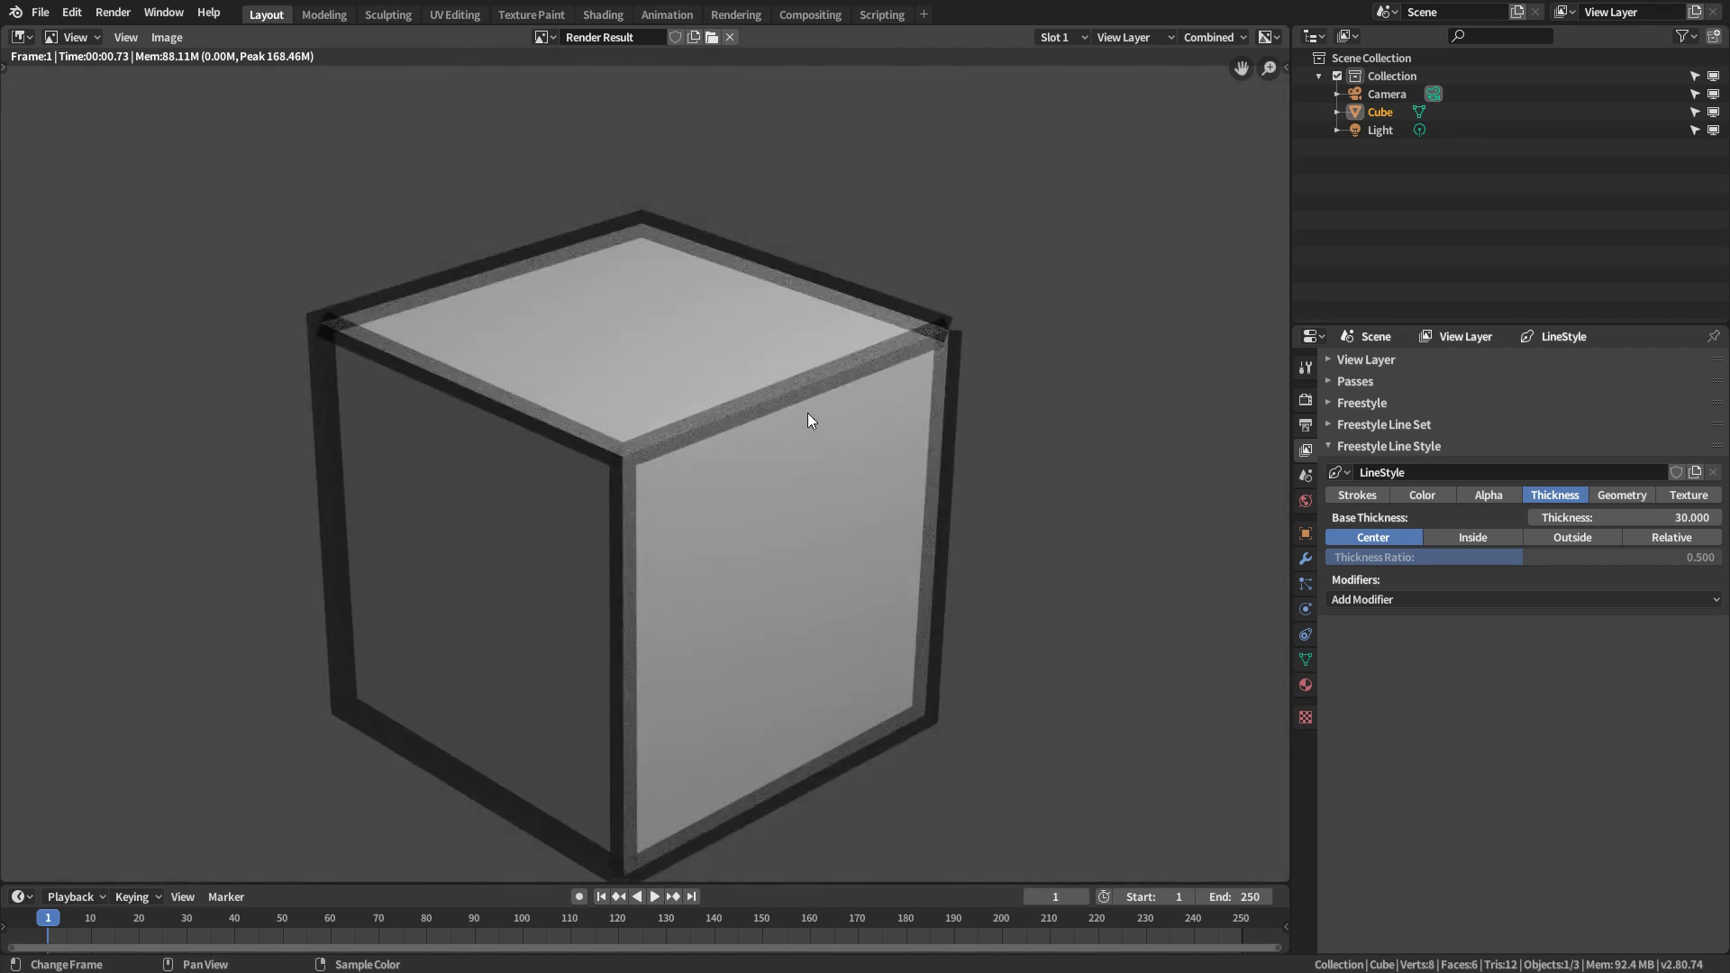
pyautogui.moveTo(807, 419); pyautogui.dragTo(840, 354, button='middle')
pyautogui.click(1460, 538)
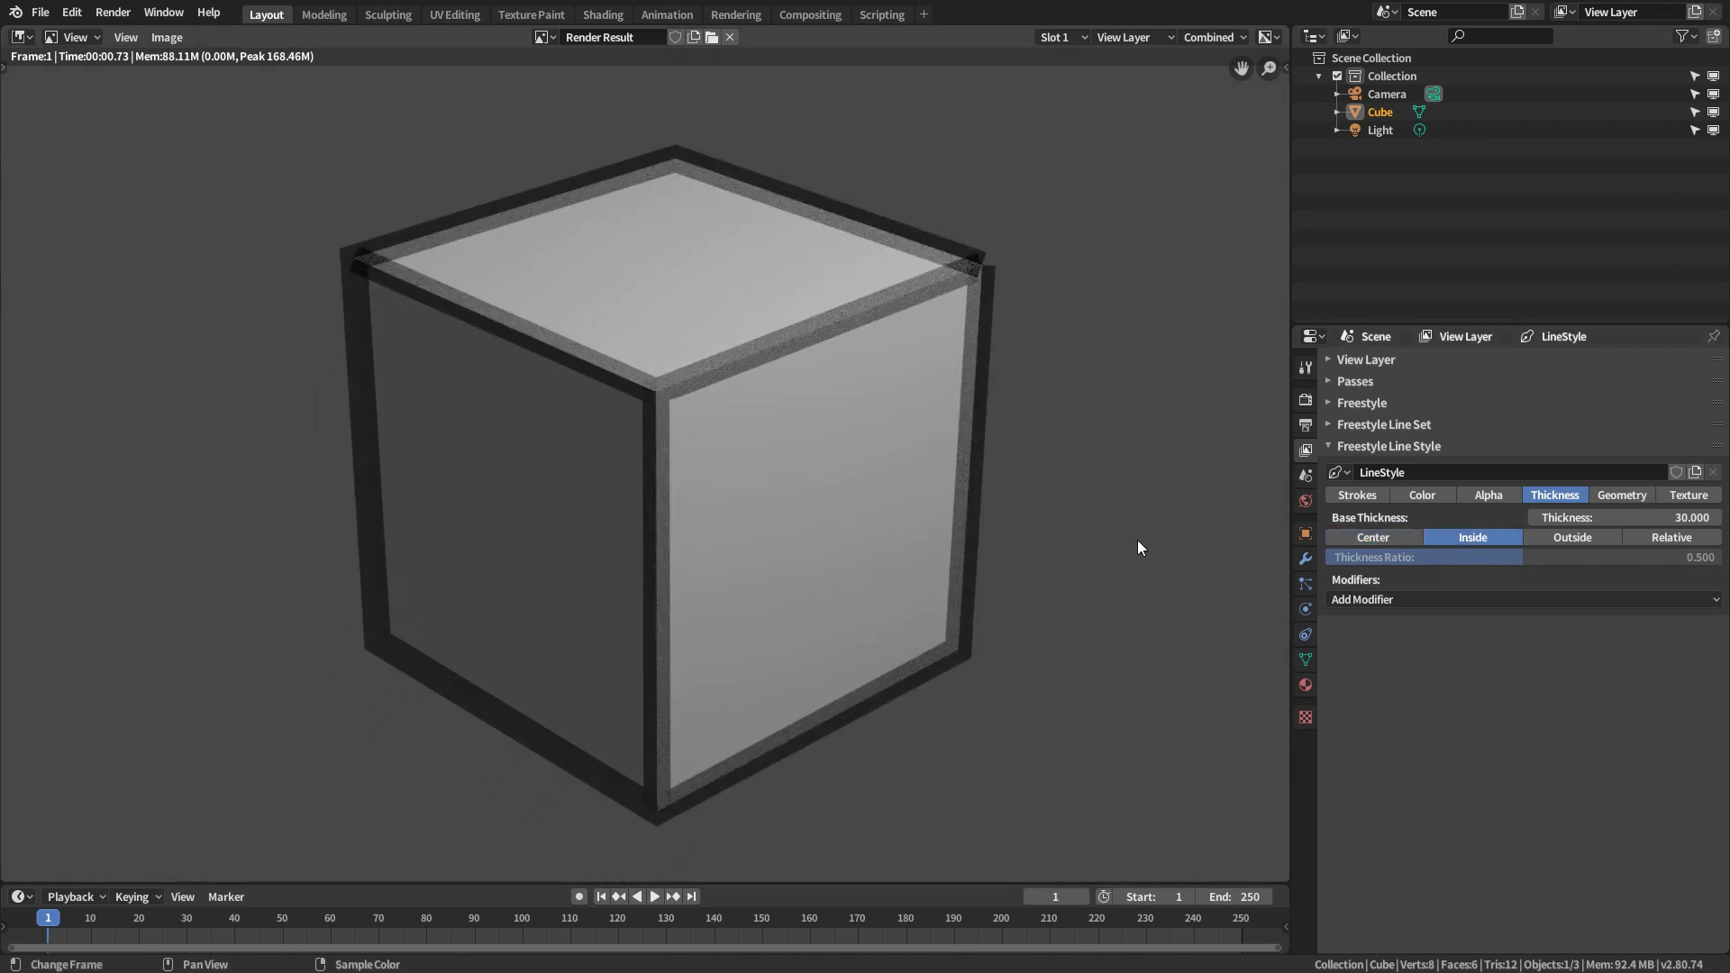
pyautogui.press('F12')
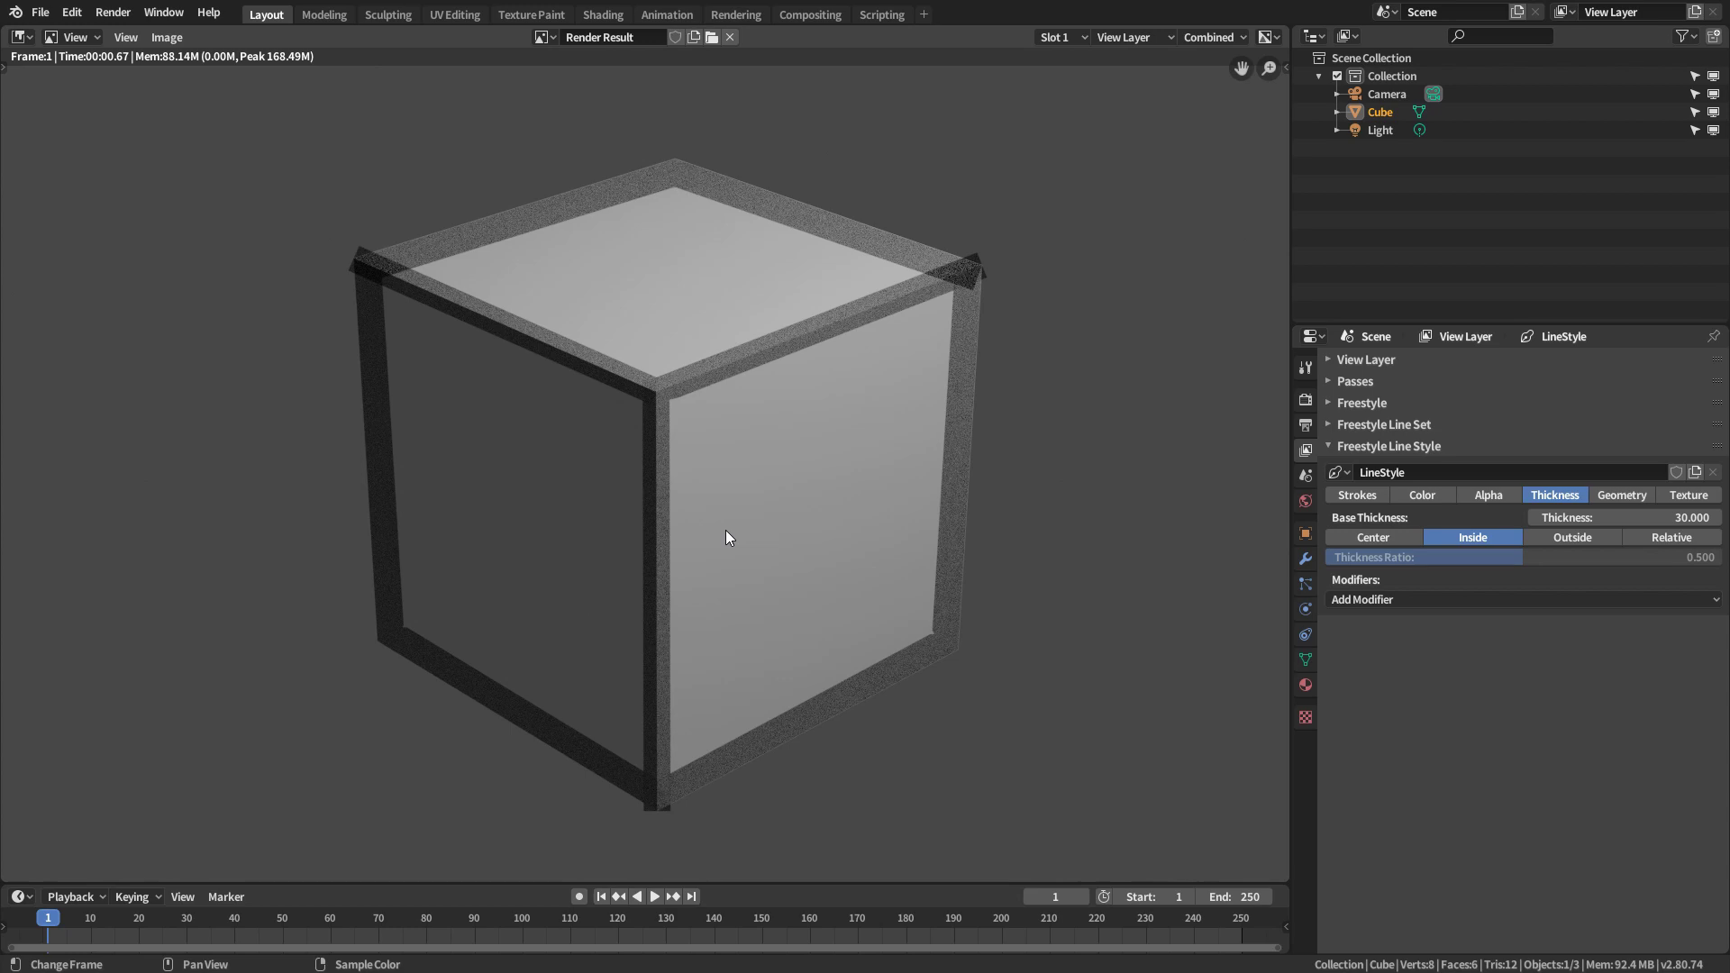
pyautogui.click(1563, 537)
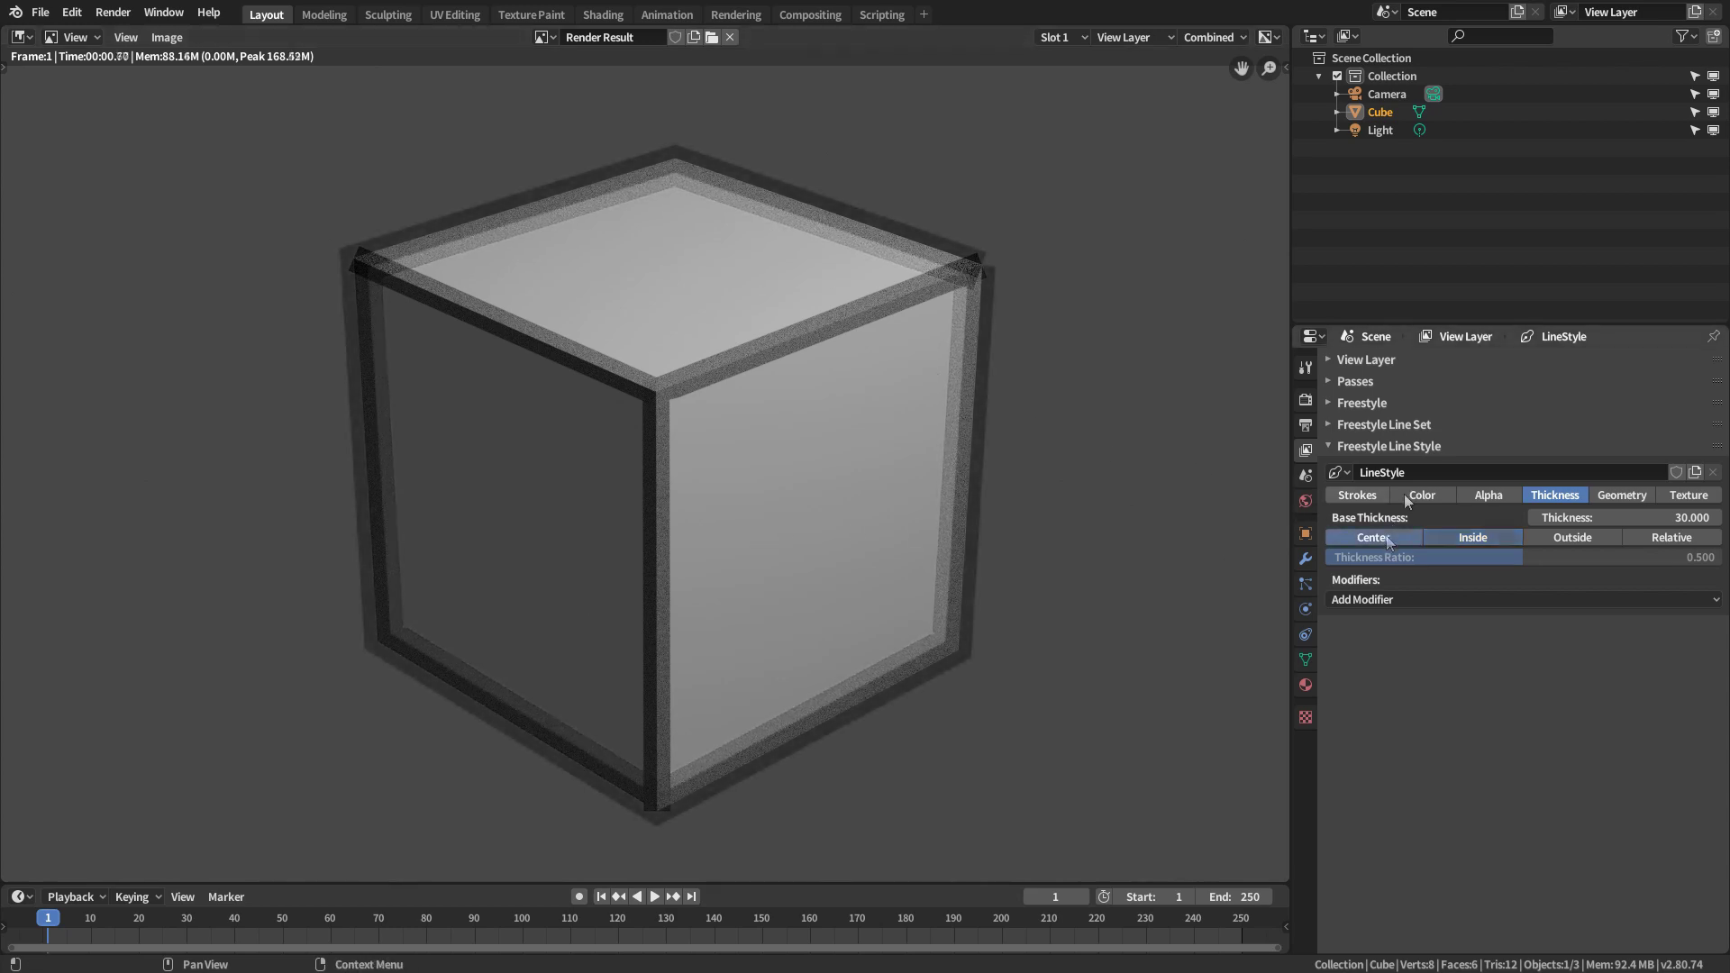
pyautogui.press('F12')
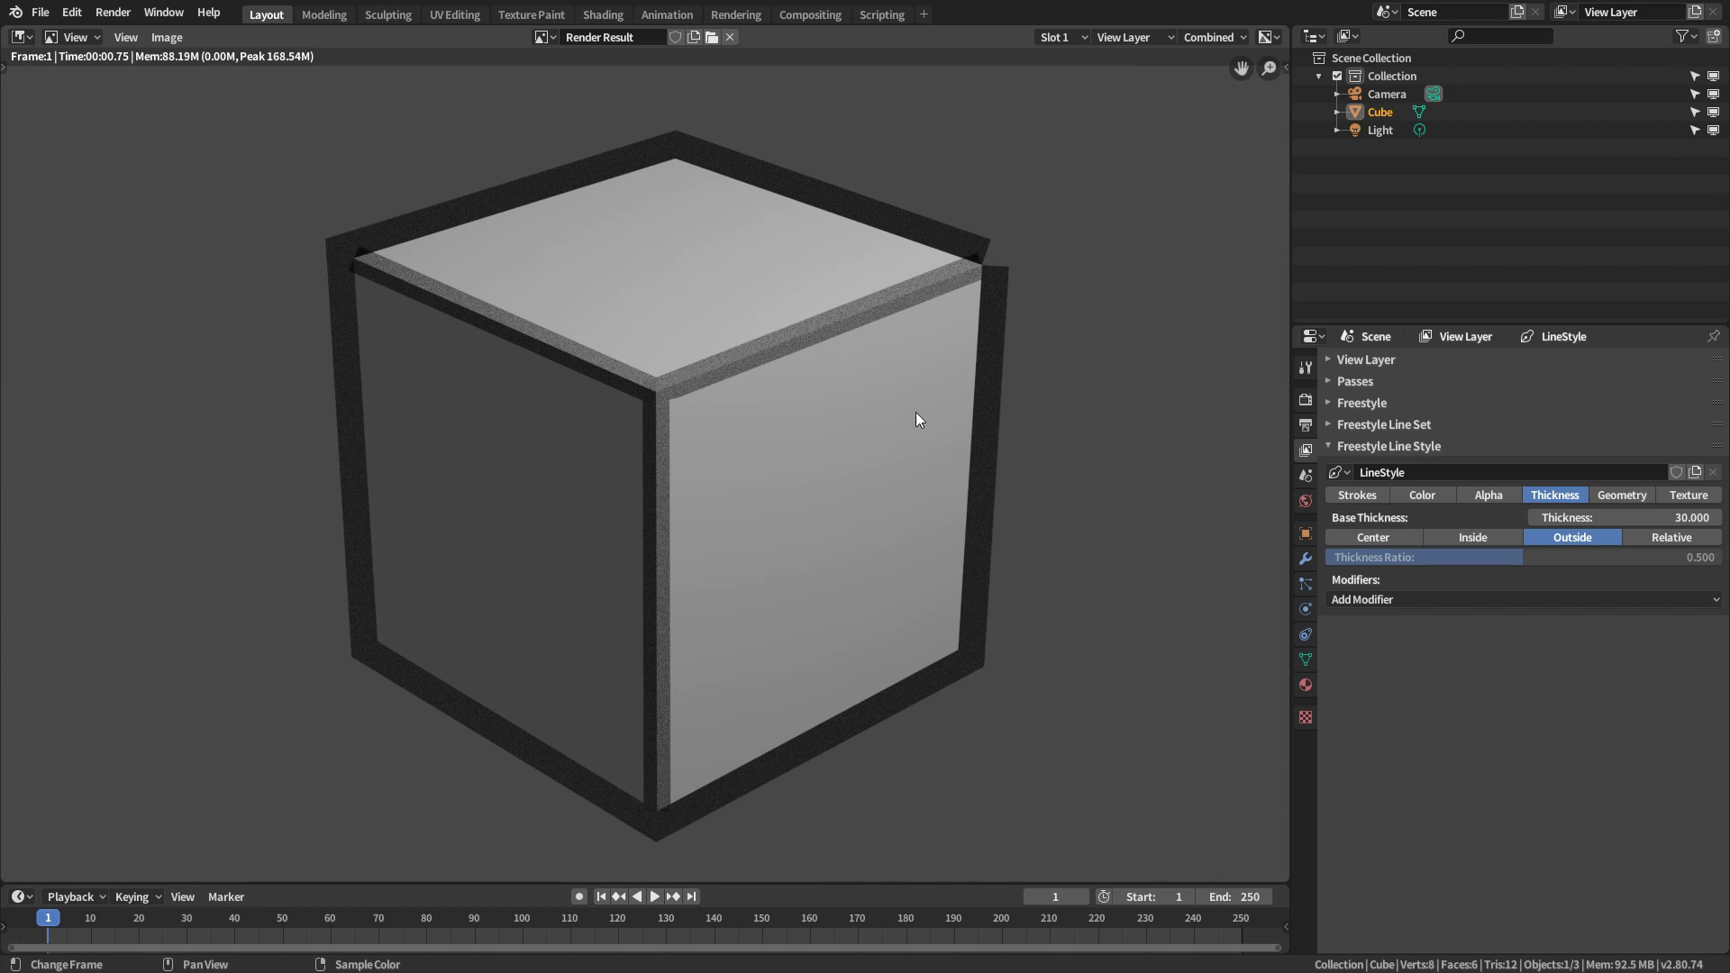
# - Switch the thickness position to Relative and render the cube with Thickness Ratio 0.500 and with 0.133
pyautogui.click(1656, 537)
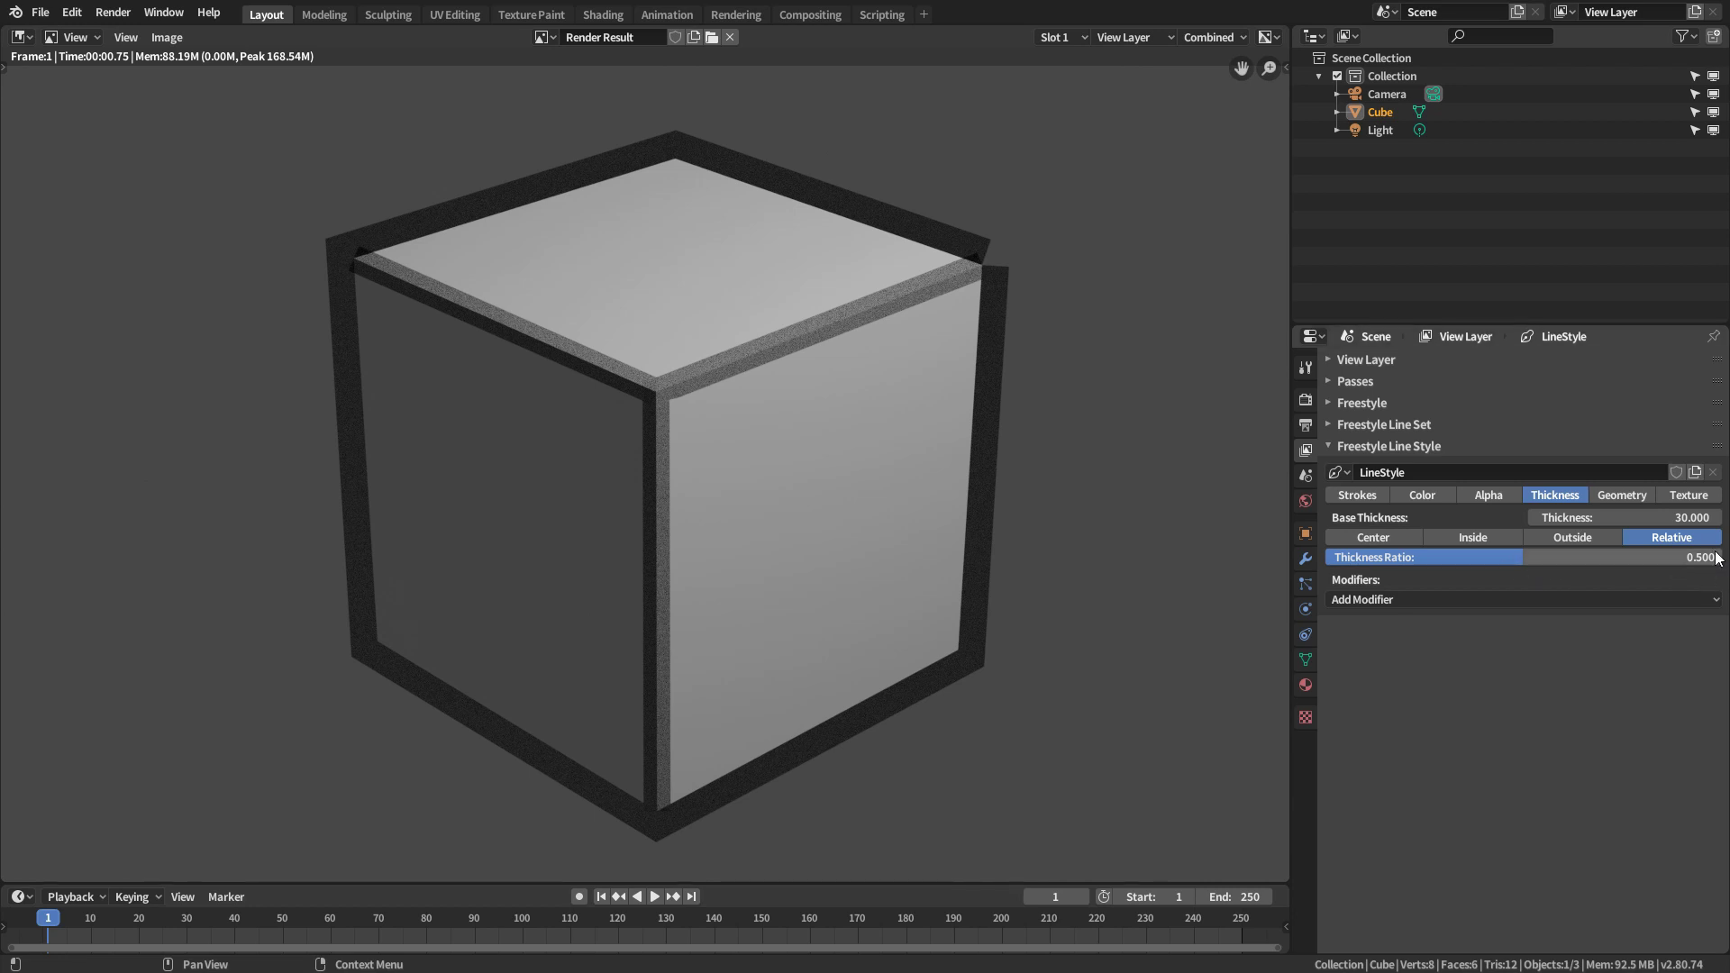
pyautogui.press('F12')
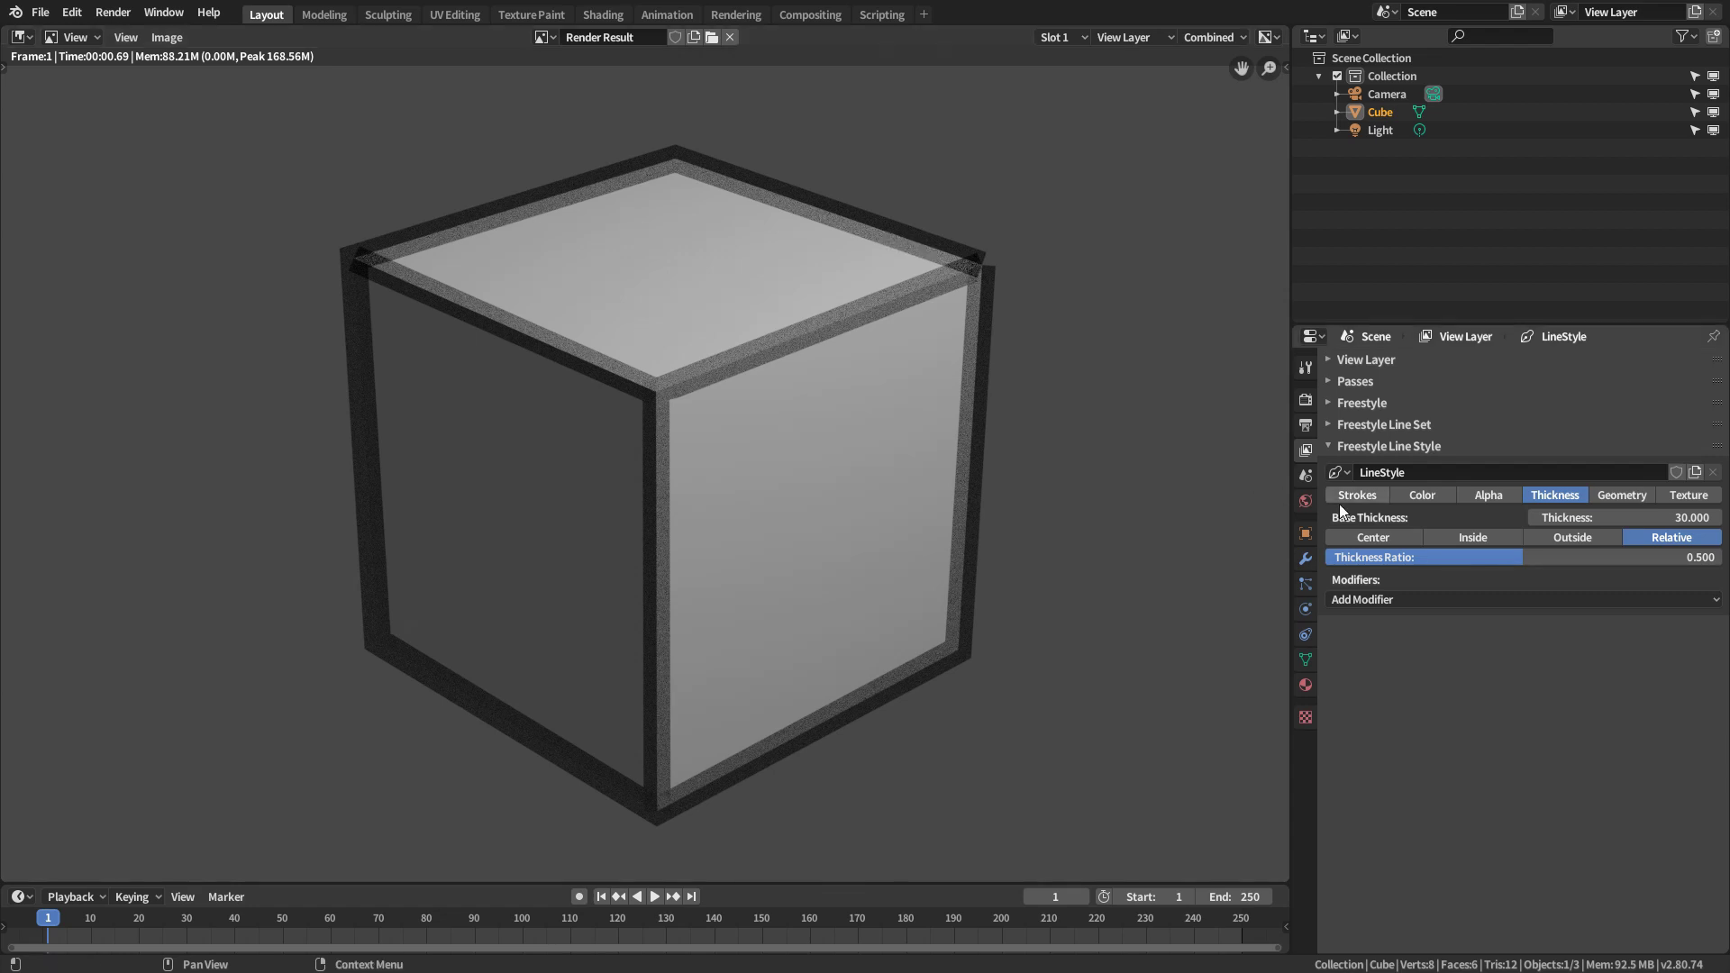
pyautogui.moveTo(1514, 560); pyautogui.dragTo(1376, 559)
pyautogui.press('F12')
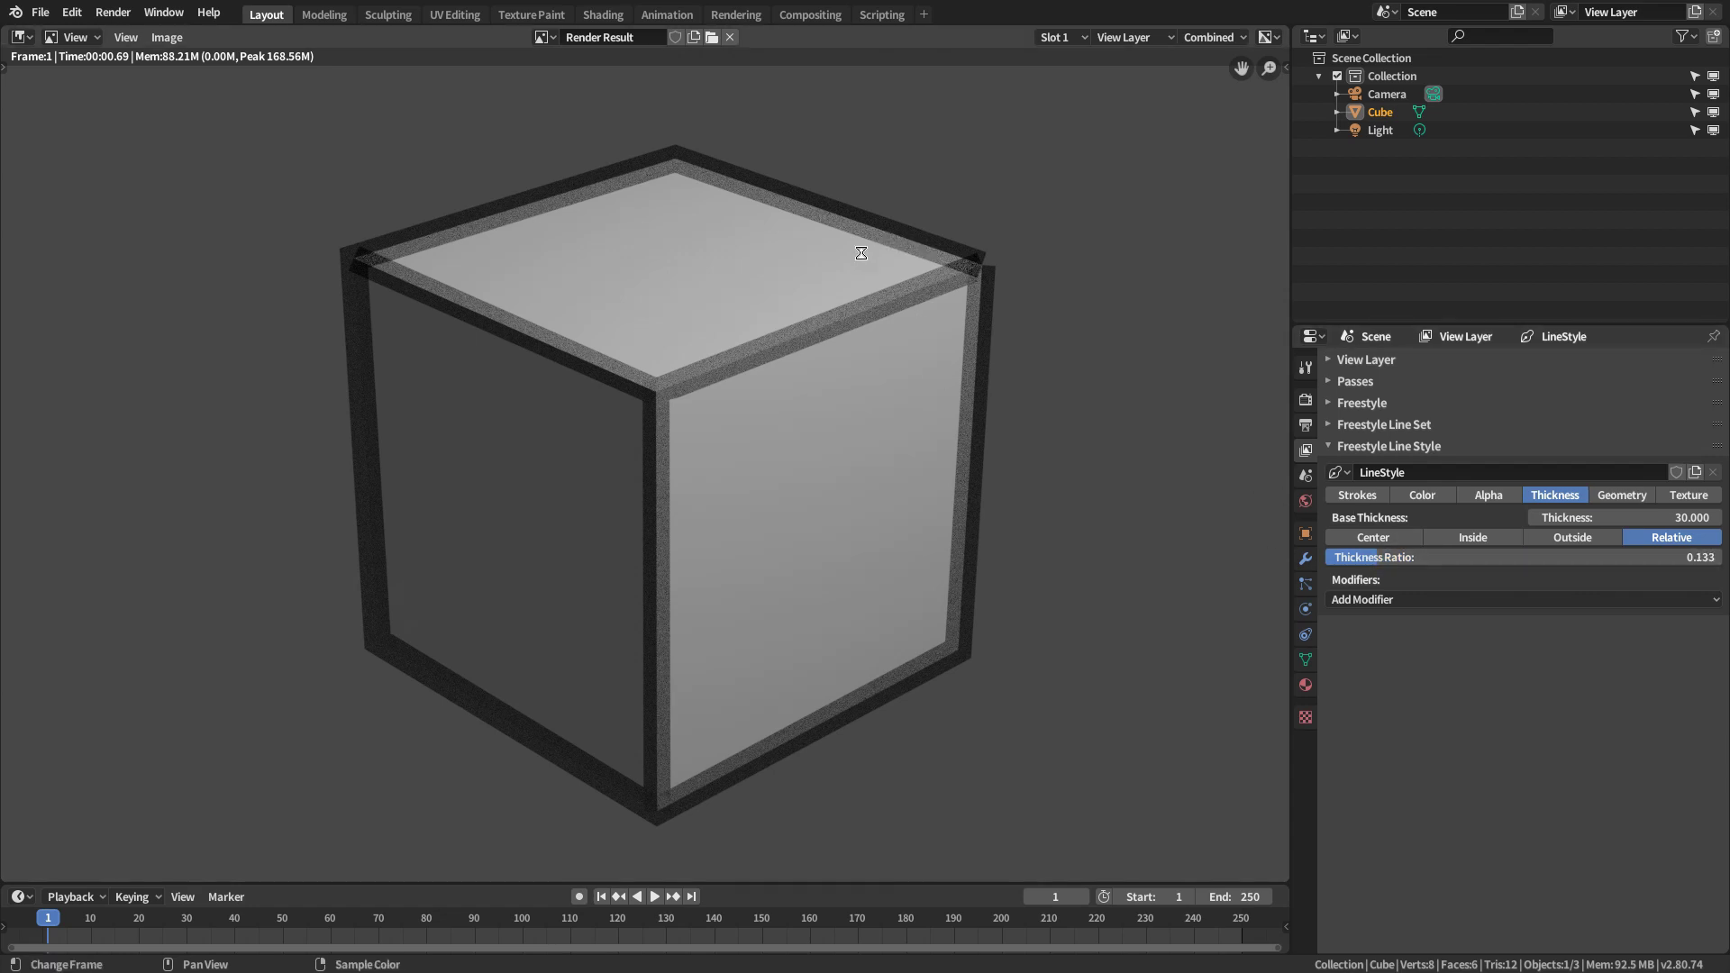
# - Render the cube with Thickness Ratio set to 0.7, and render it again with the thickness position set to Center
pyautogui.click(1466, 558)
pyautogui.write('0.7')
pyautogui.press('Return')
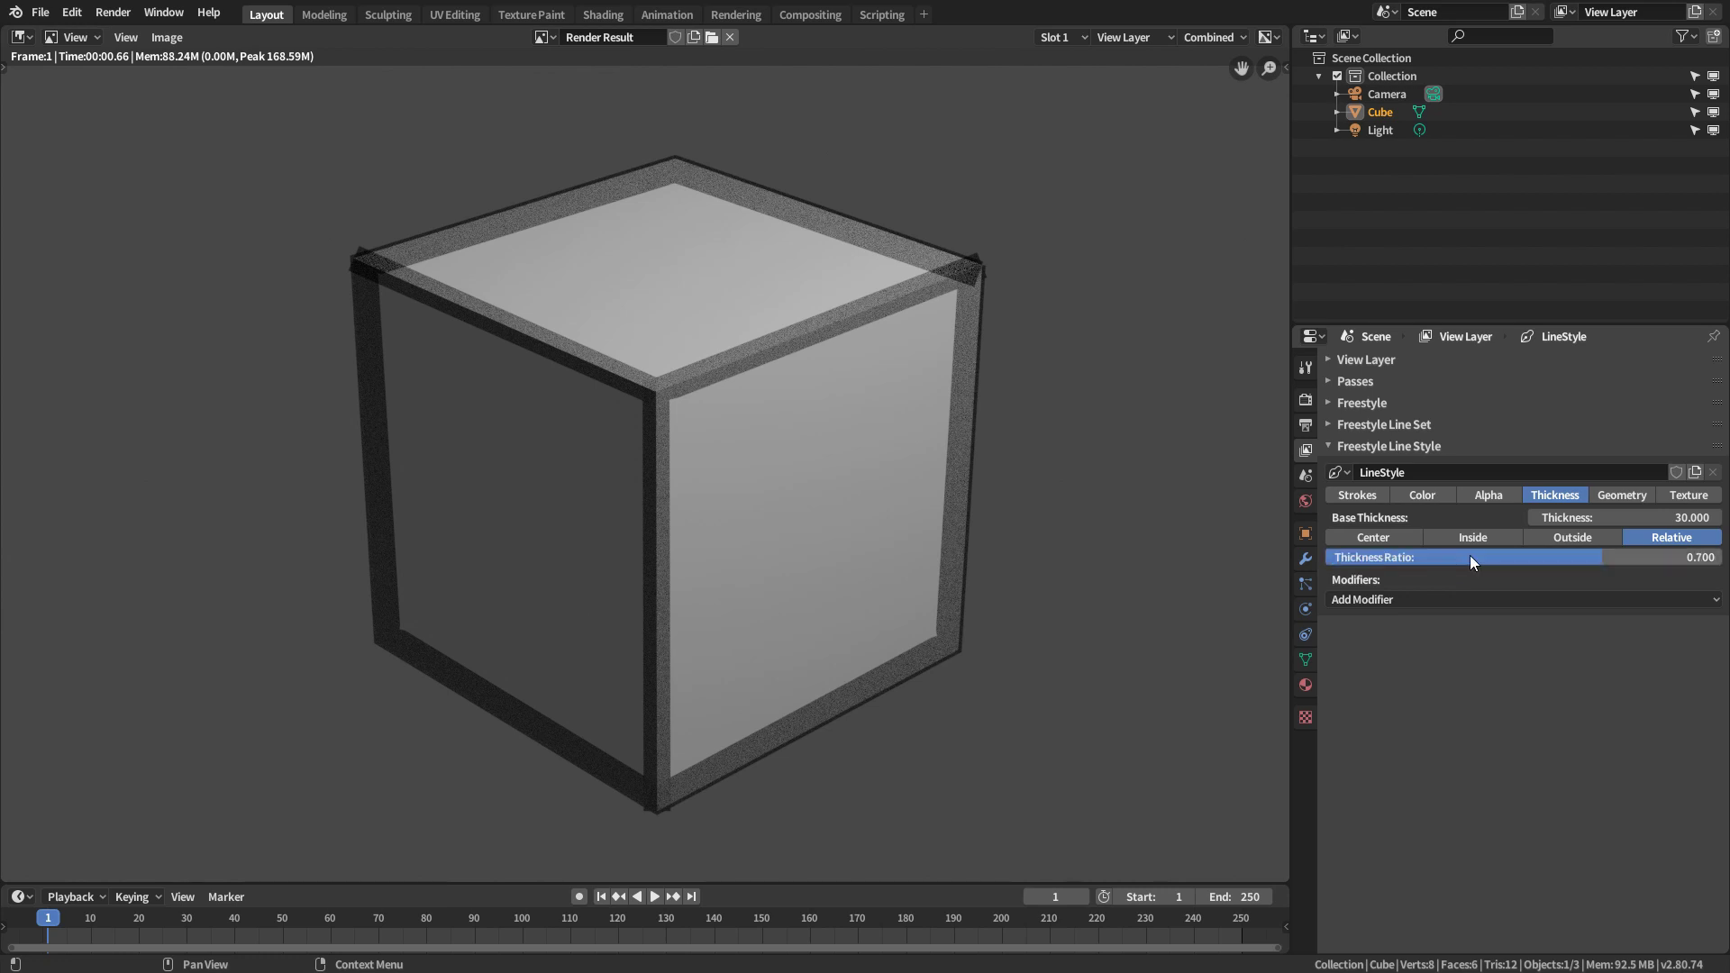
pyautogui.press('F12')
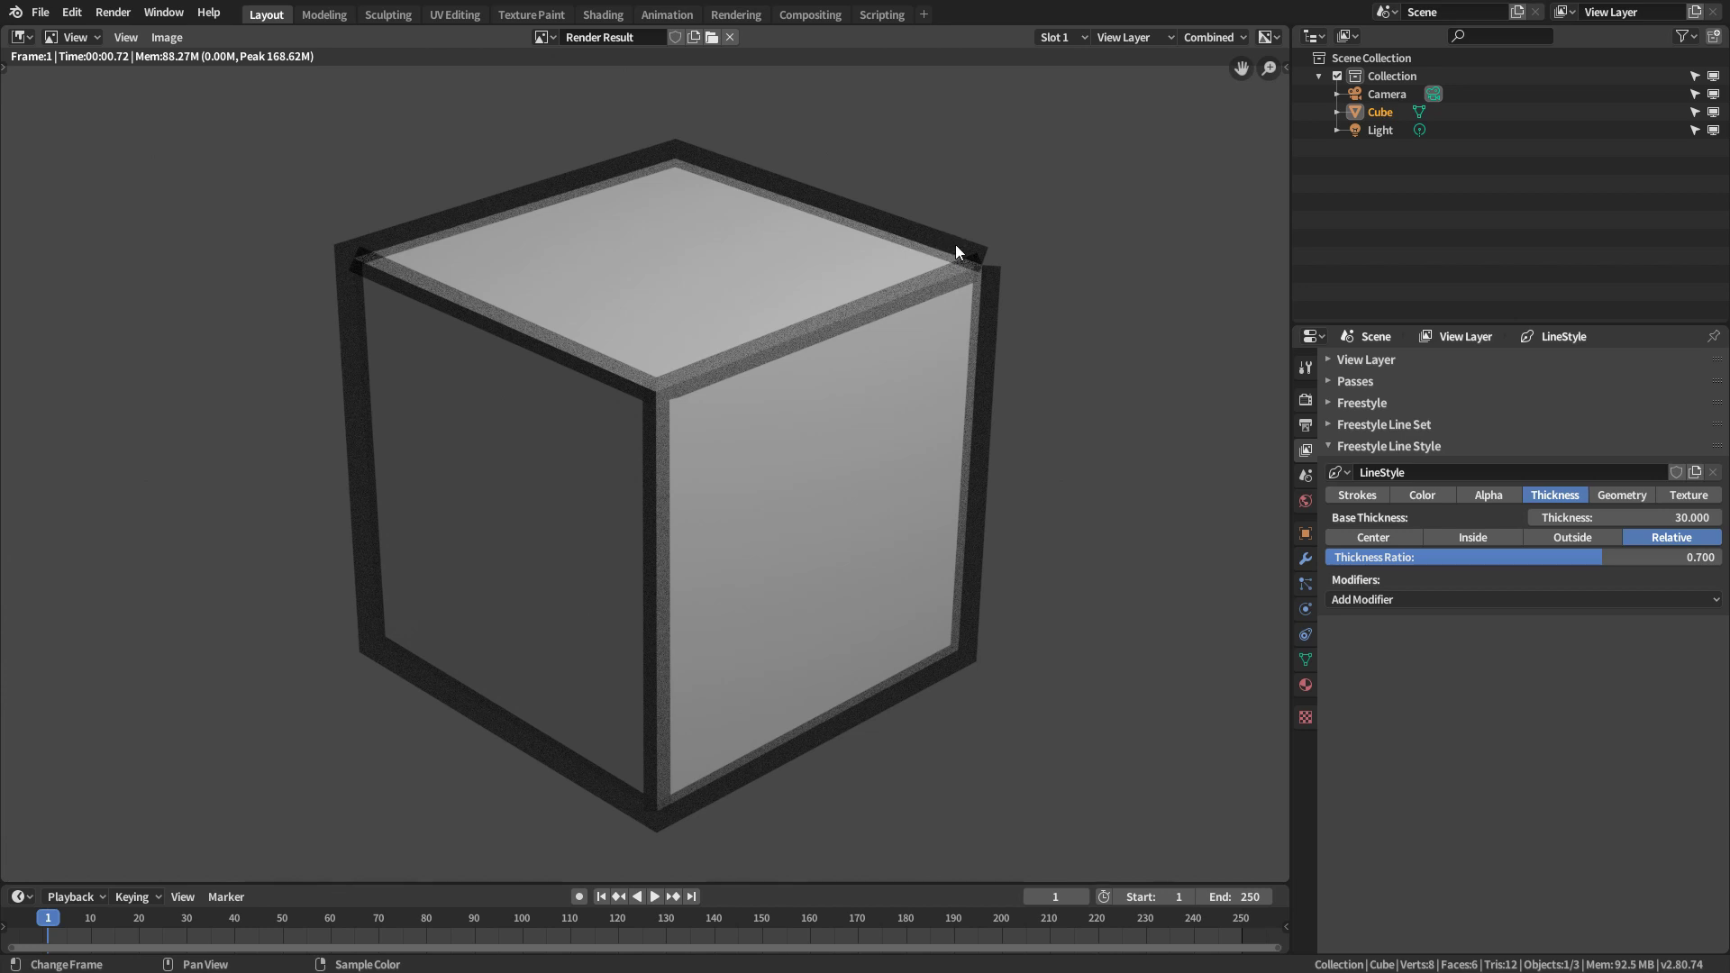
pyautogui.click(1347, 536)
pyautogui.press('F12')
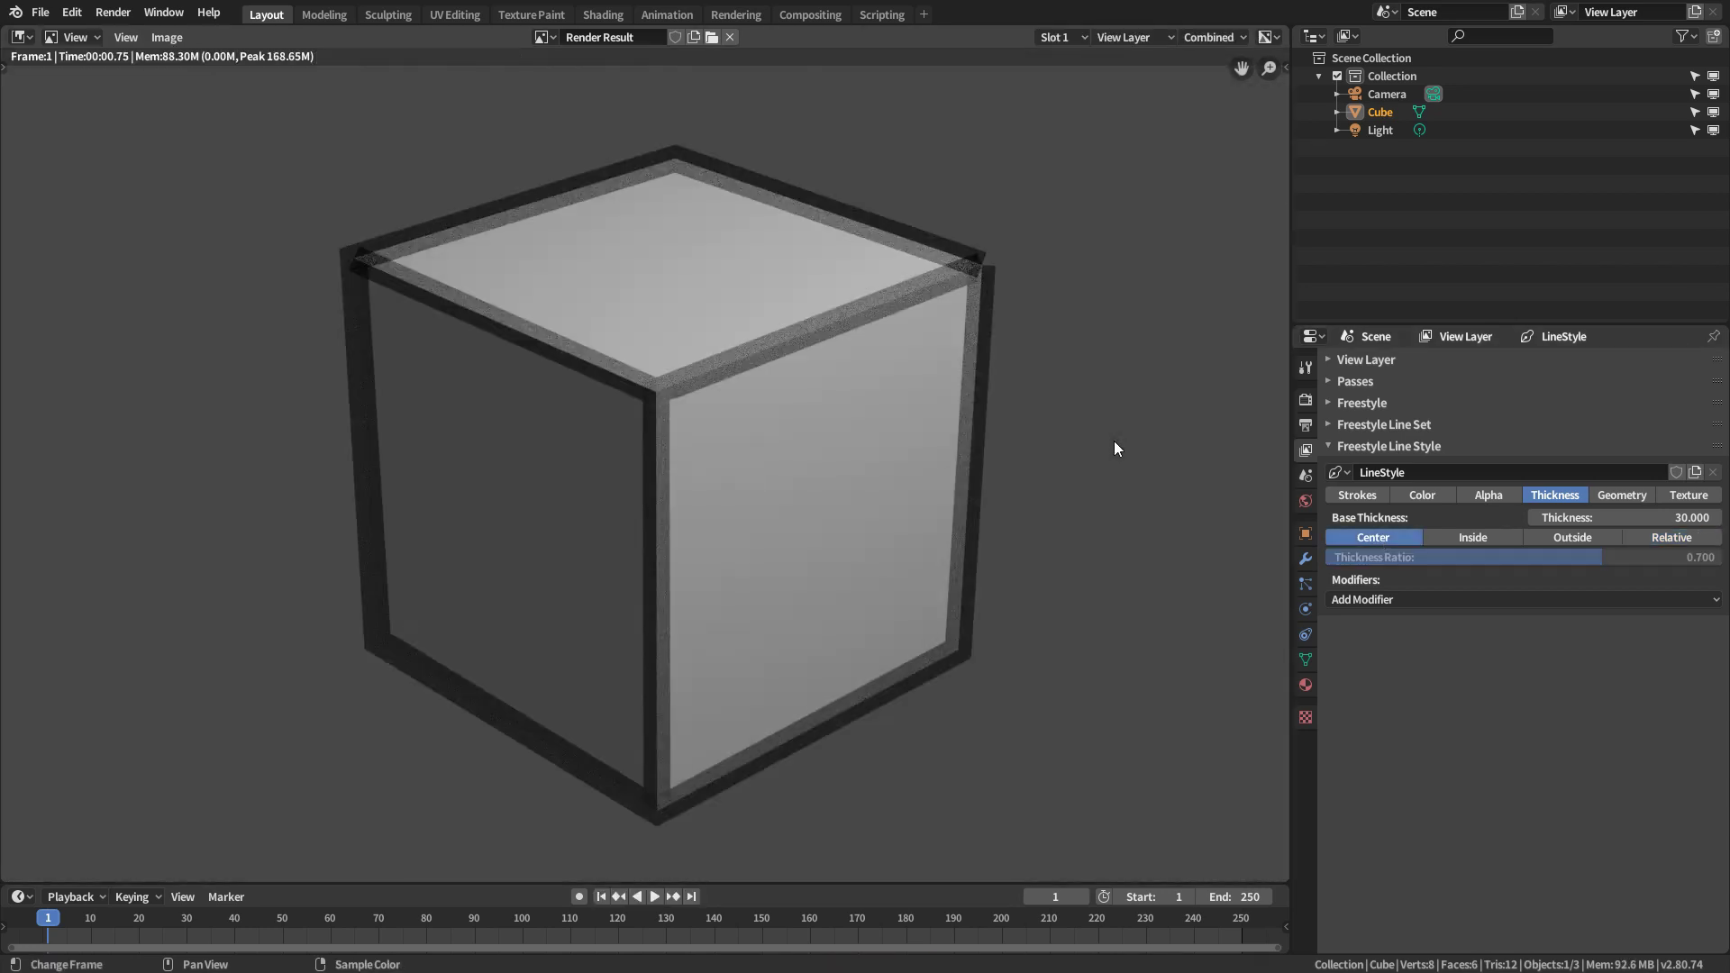
# - Look over the line style's geometry modifiers and texture options, and go to the Linestyle Textures properties
pyautogui.click(1624, 499)
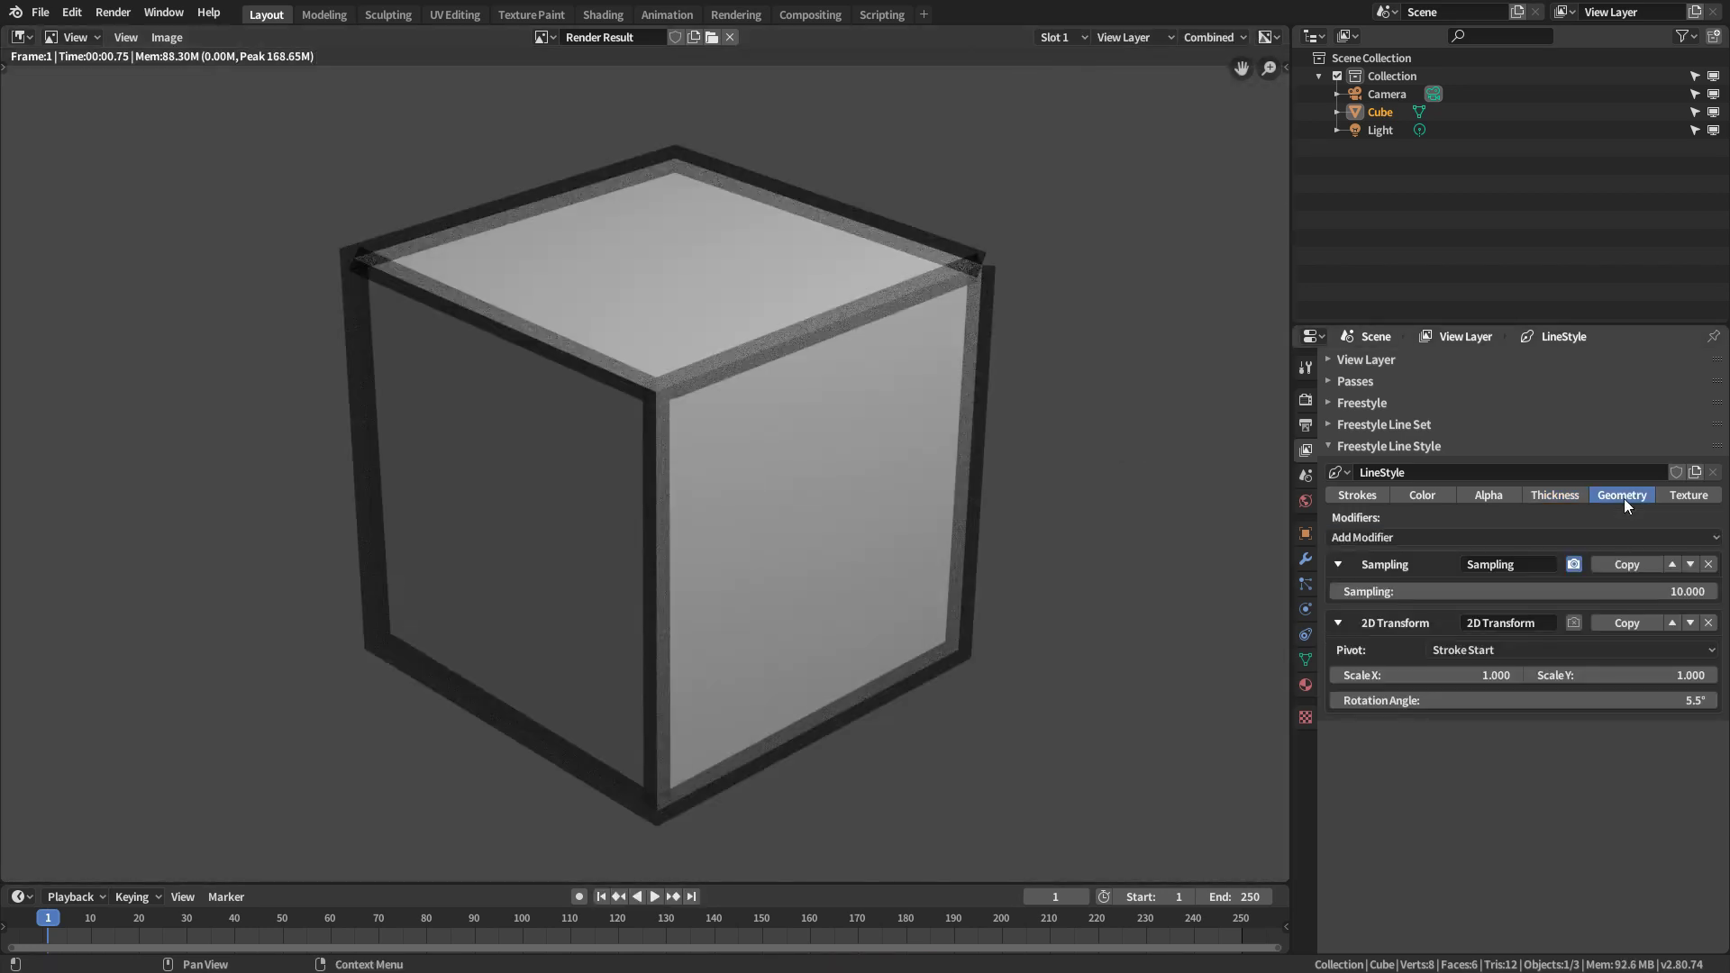
pyautogui.click(1683, 495)
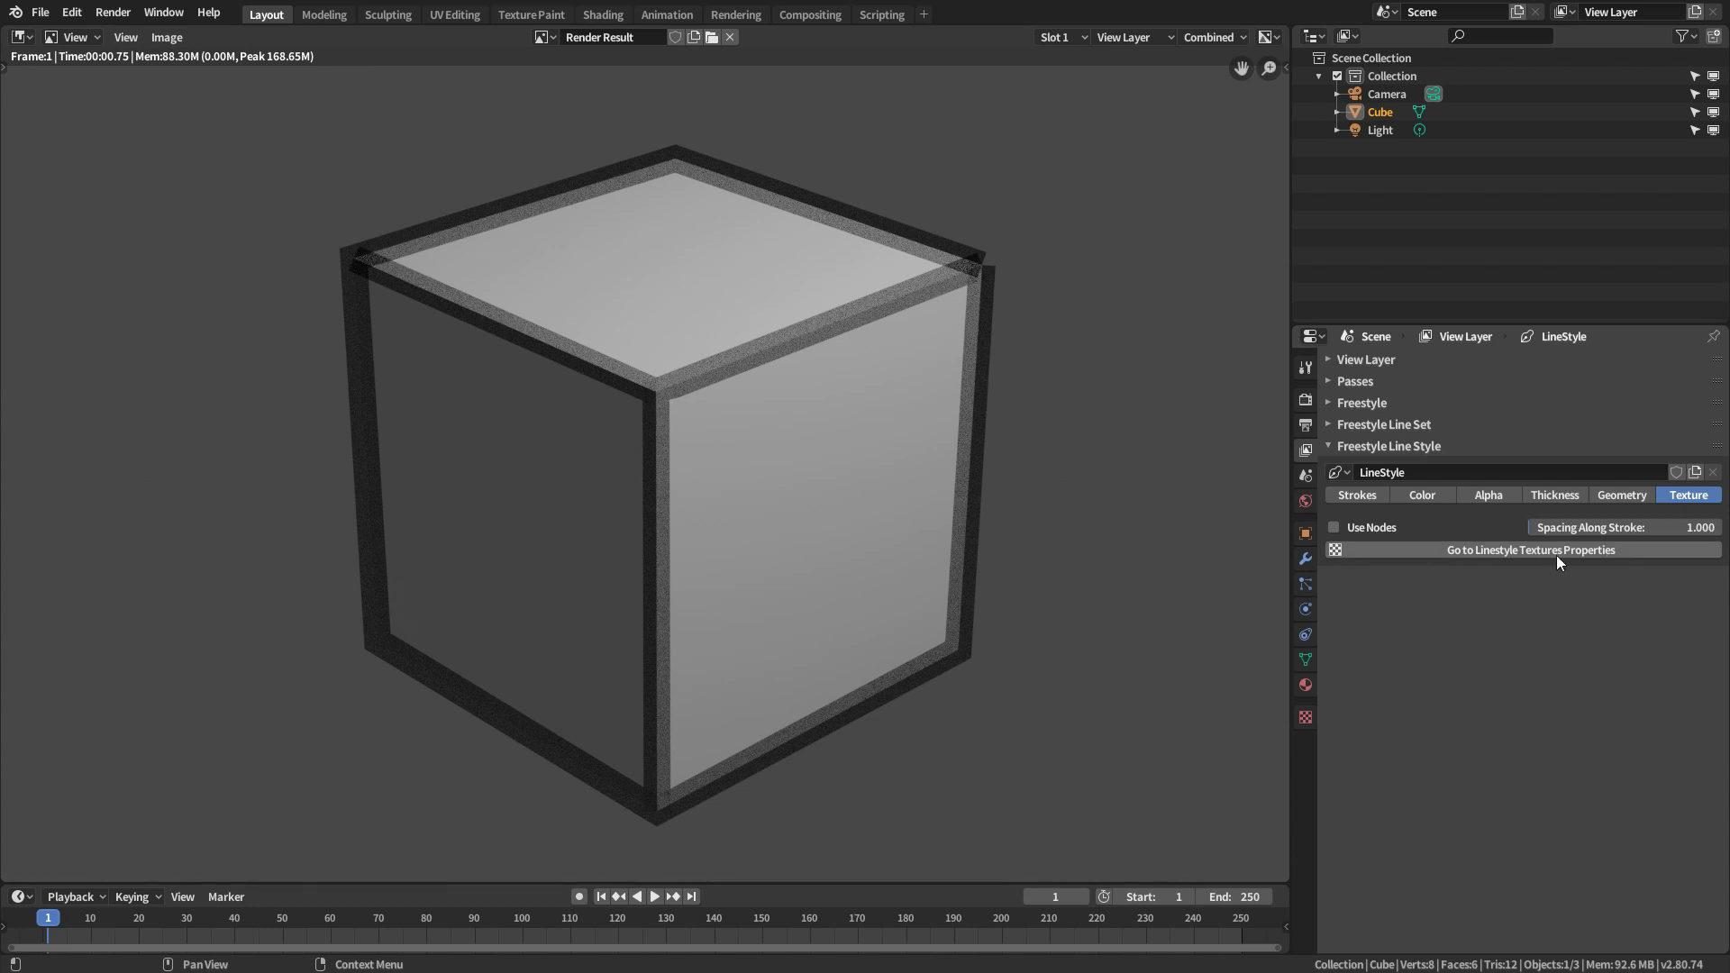
pyautogui.click(1521, 552)
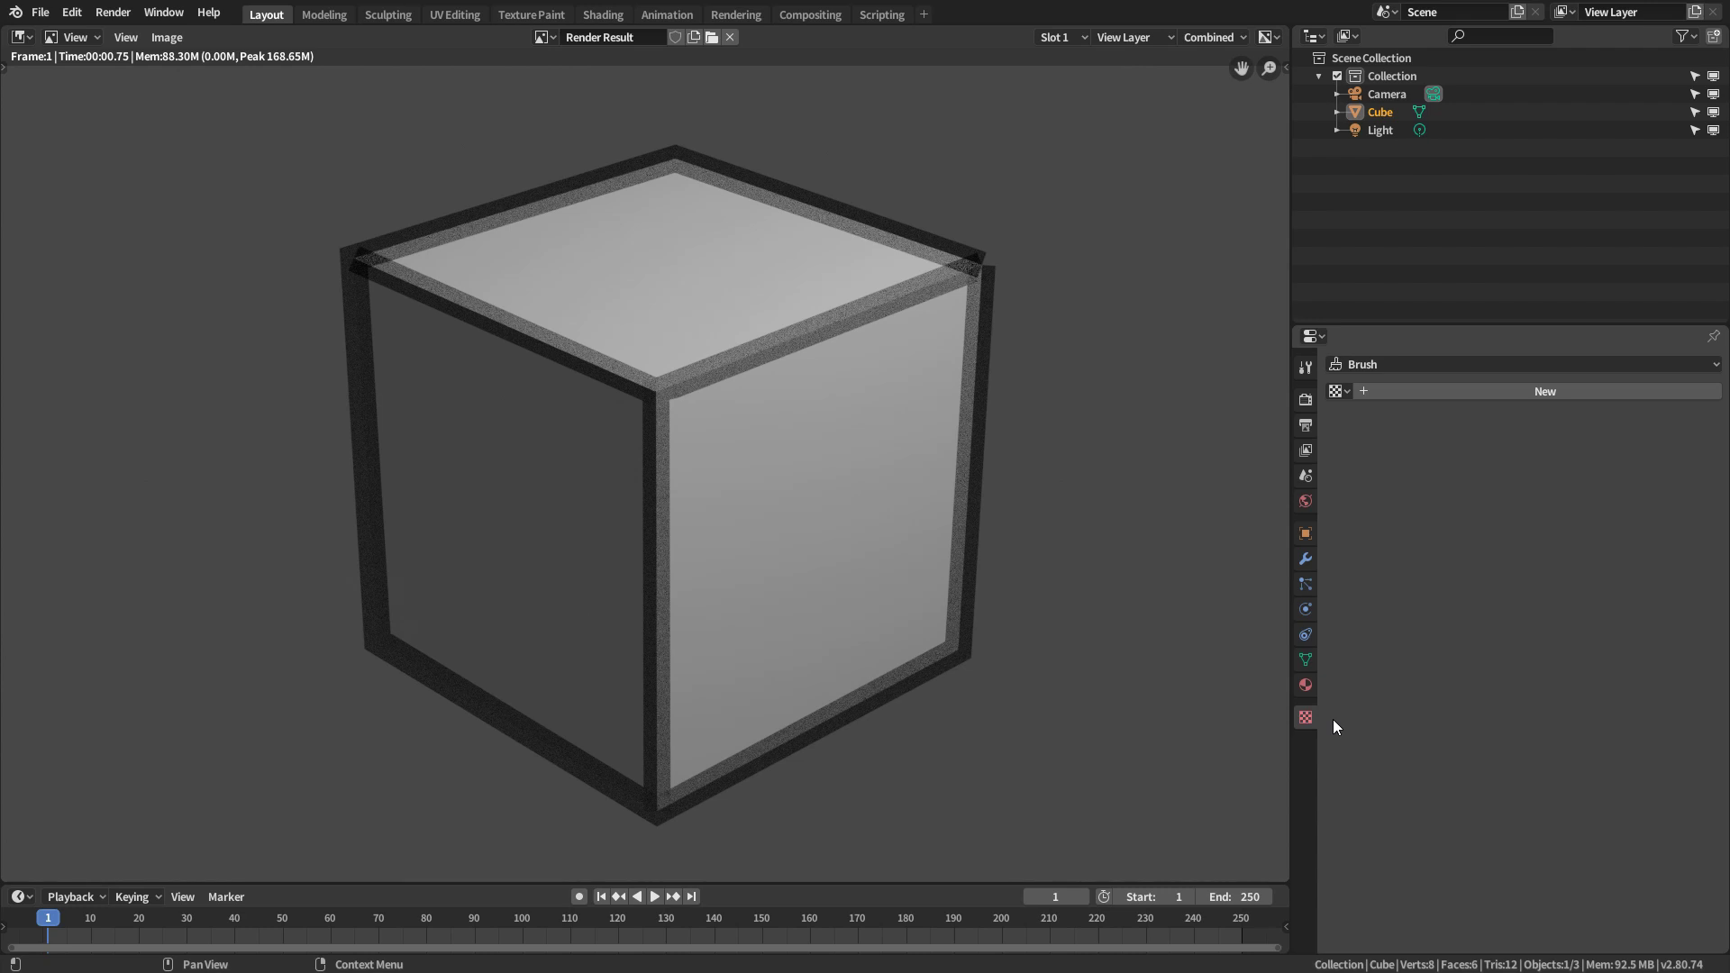
# - Review the line style's texture options, then go to the Linestyle Textures properties and select Image Texture
pyautogui.click(1308, 448)
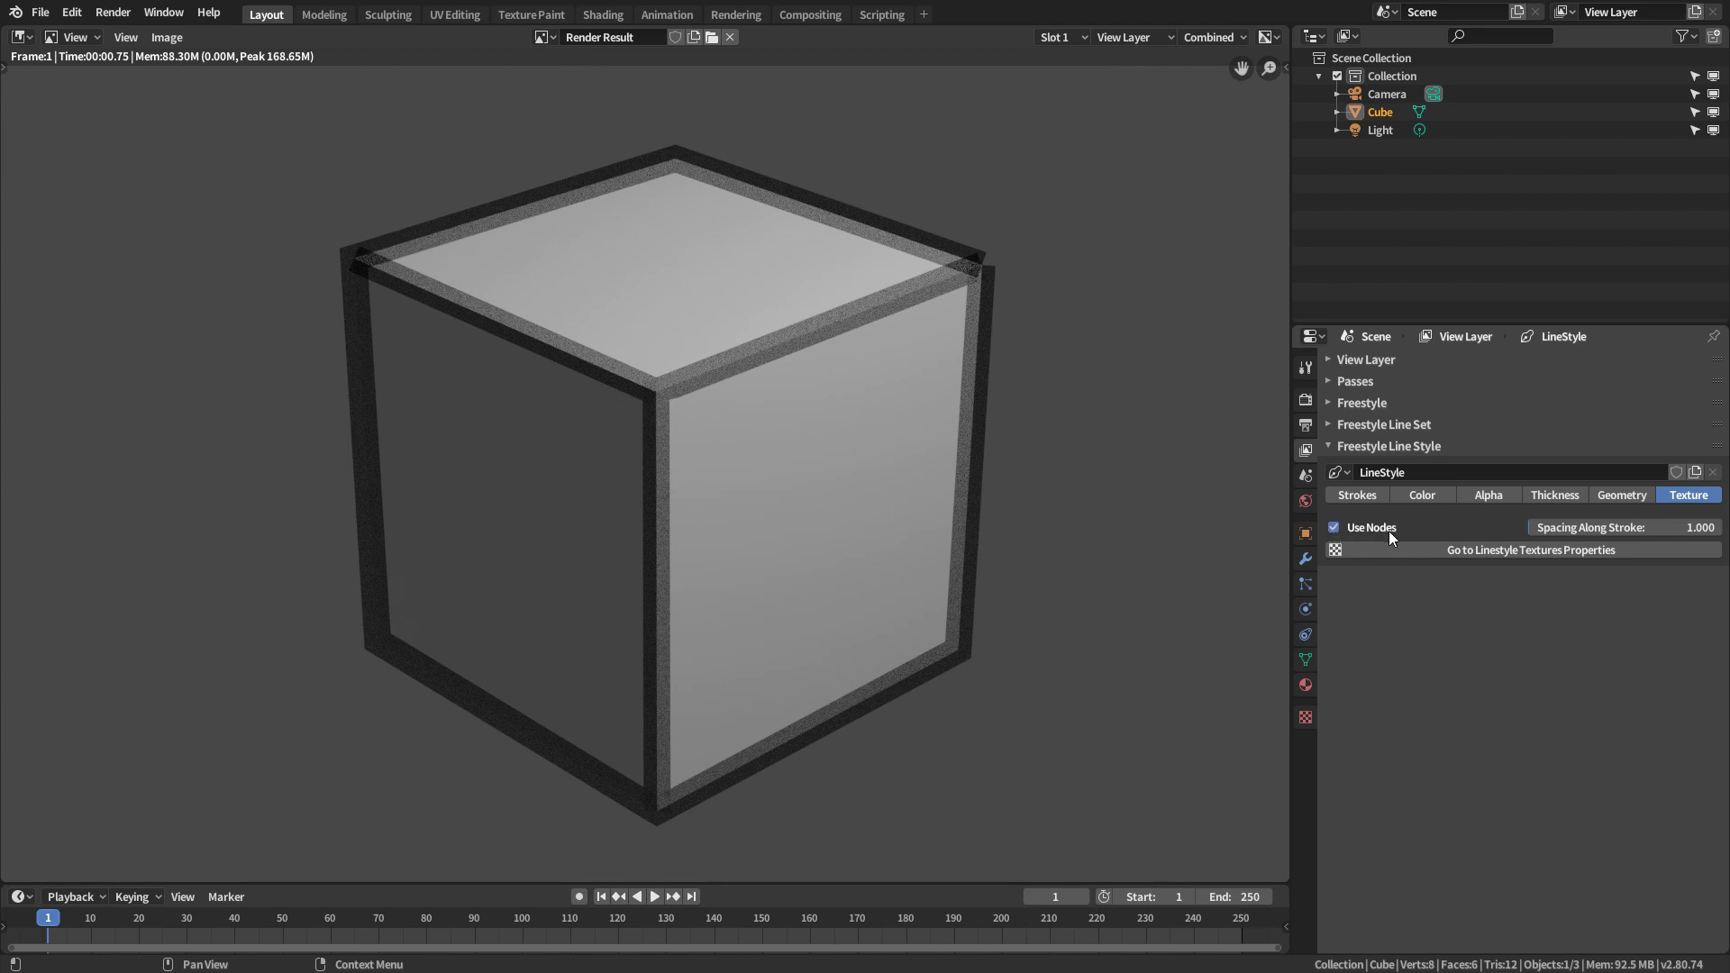
pyautogui.click(1441, 549)
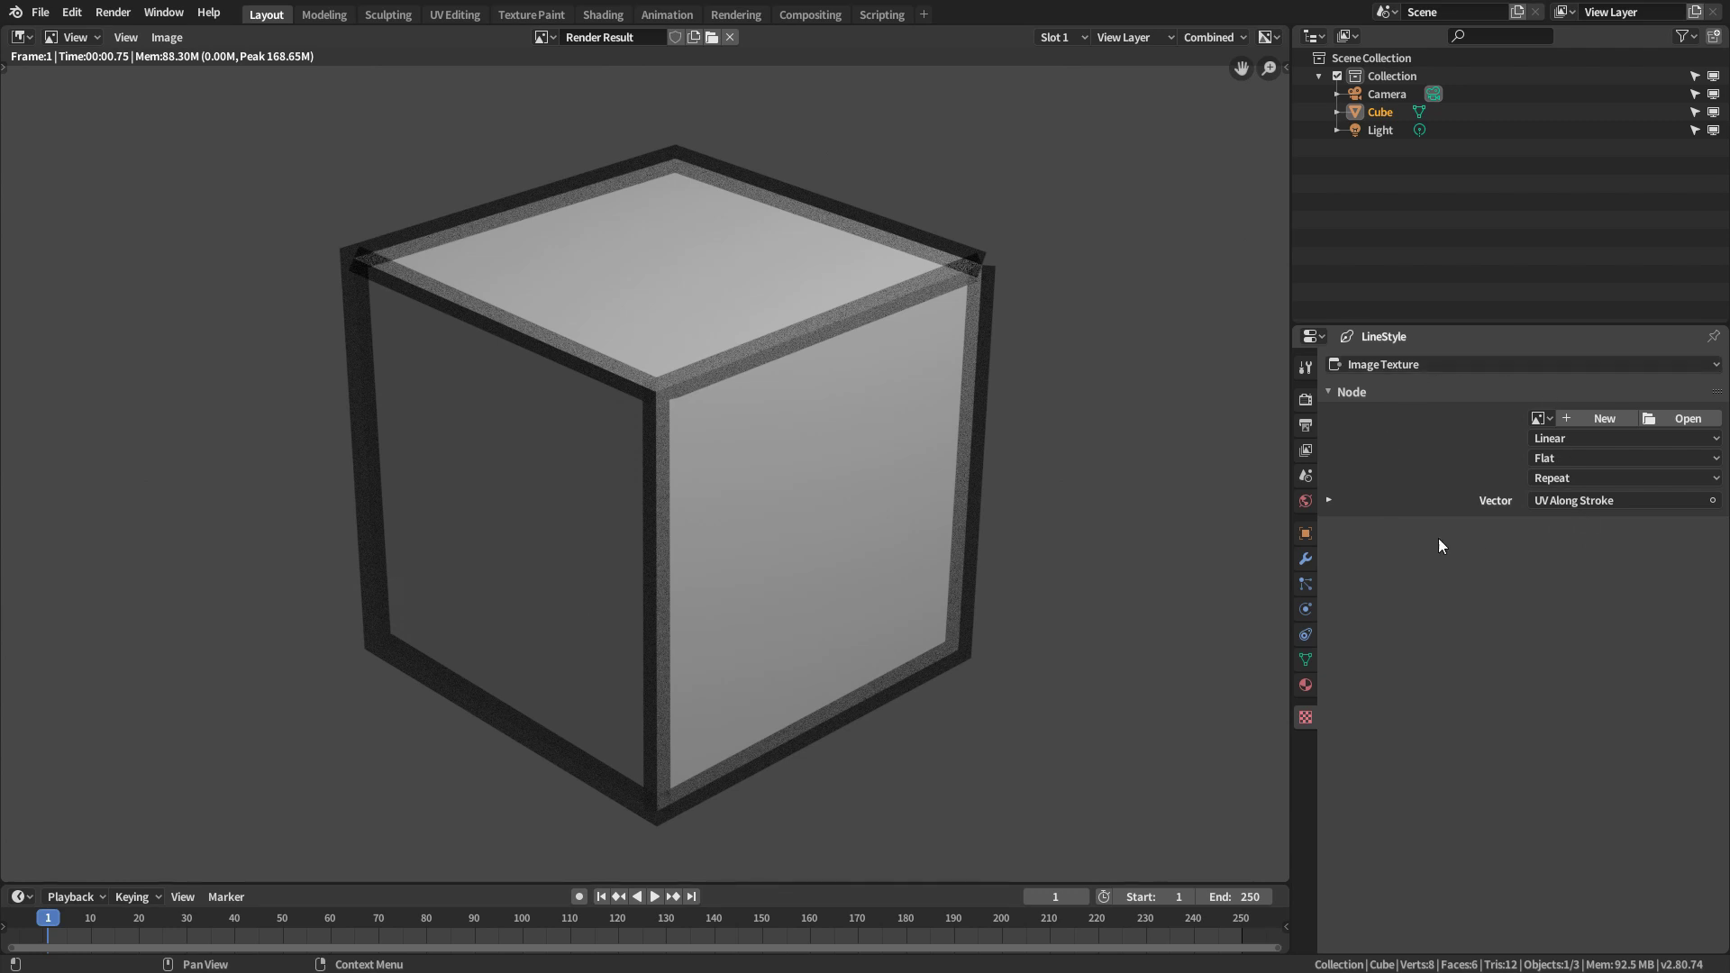
pyautogui.click(1417, 364)
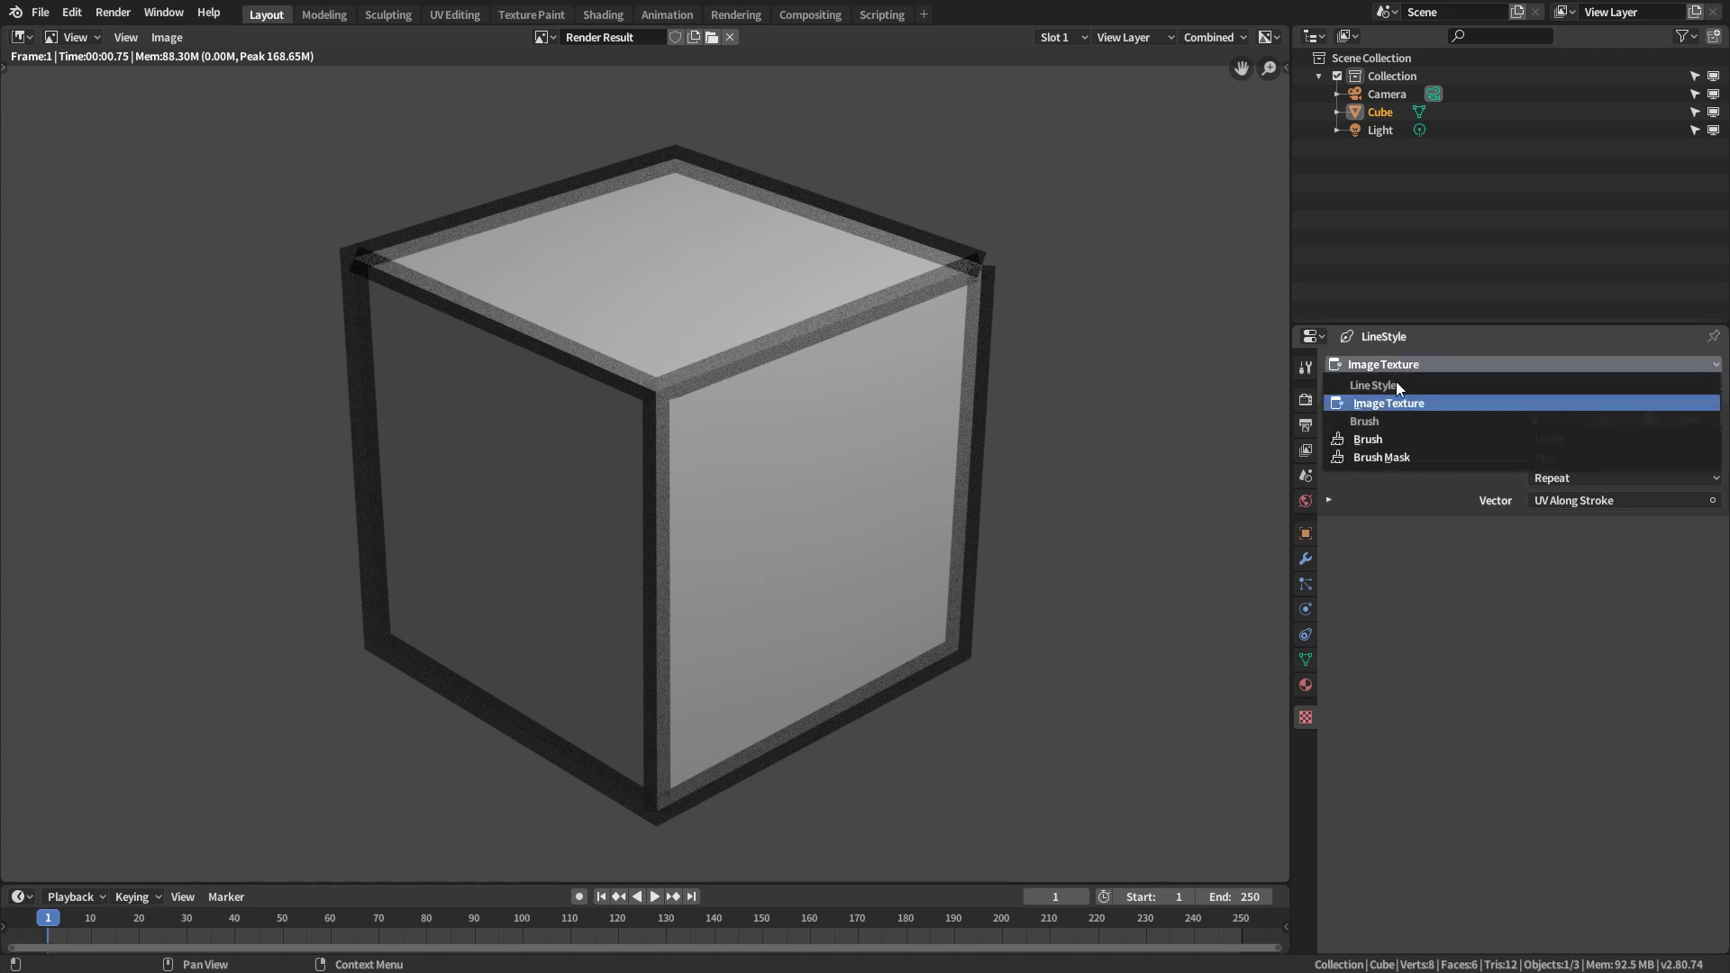
pyautogui.click(1427, 406)
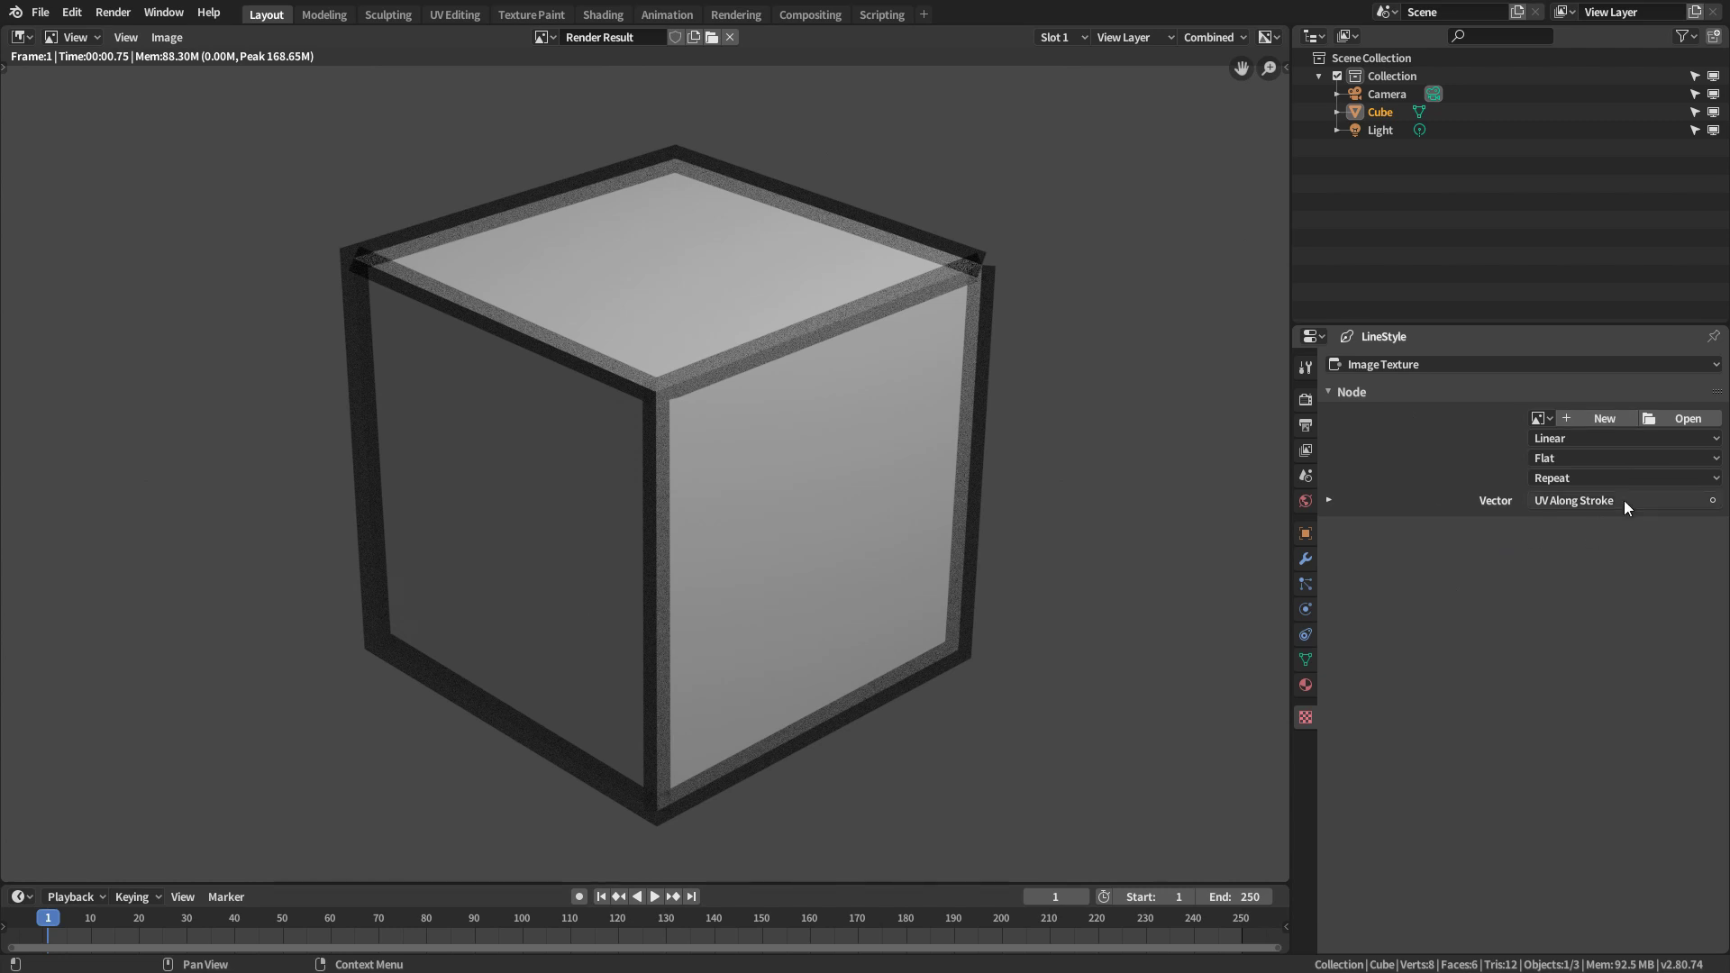
# - Split the render view side by side and show the LineStyle node tree in a Shader Editor
pyautogui.moveTo(1280, 878); pyautogui.dragTo(768, 822)
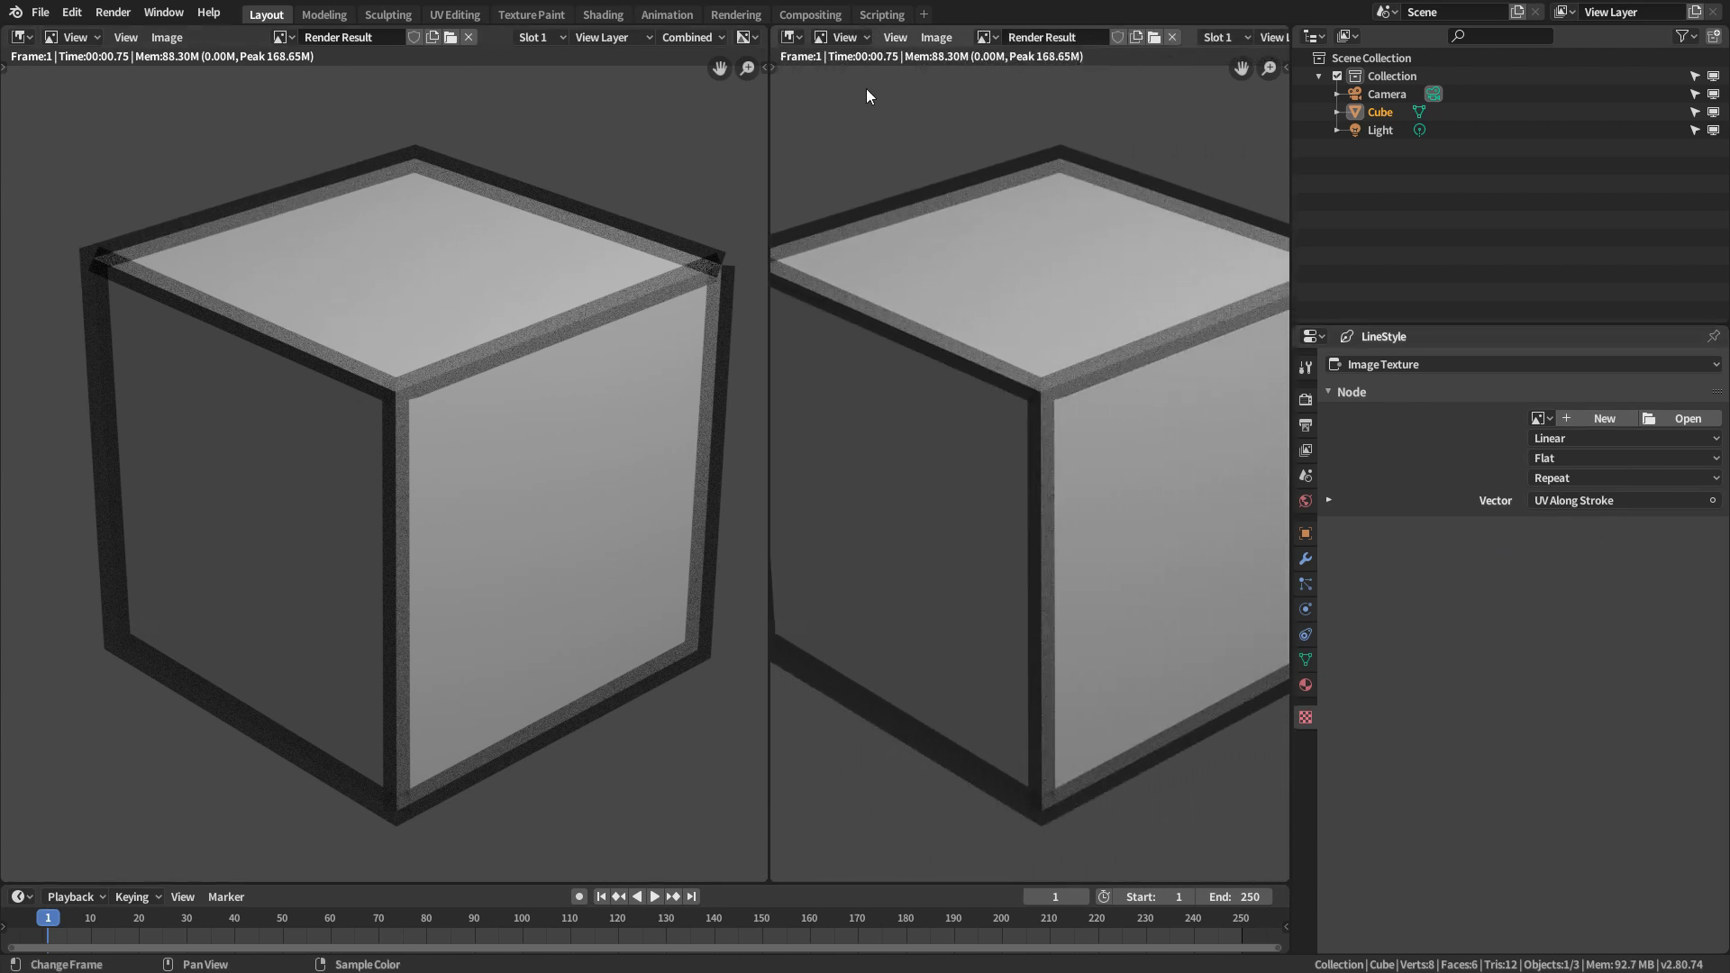
pyautogui.click(790, 36)
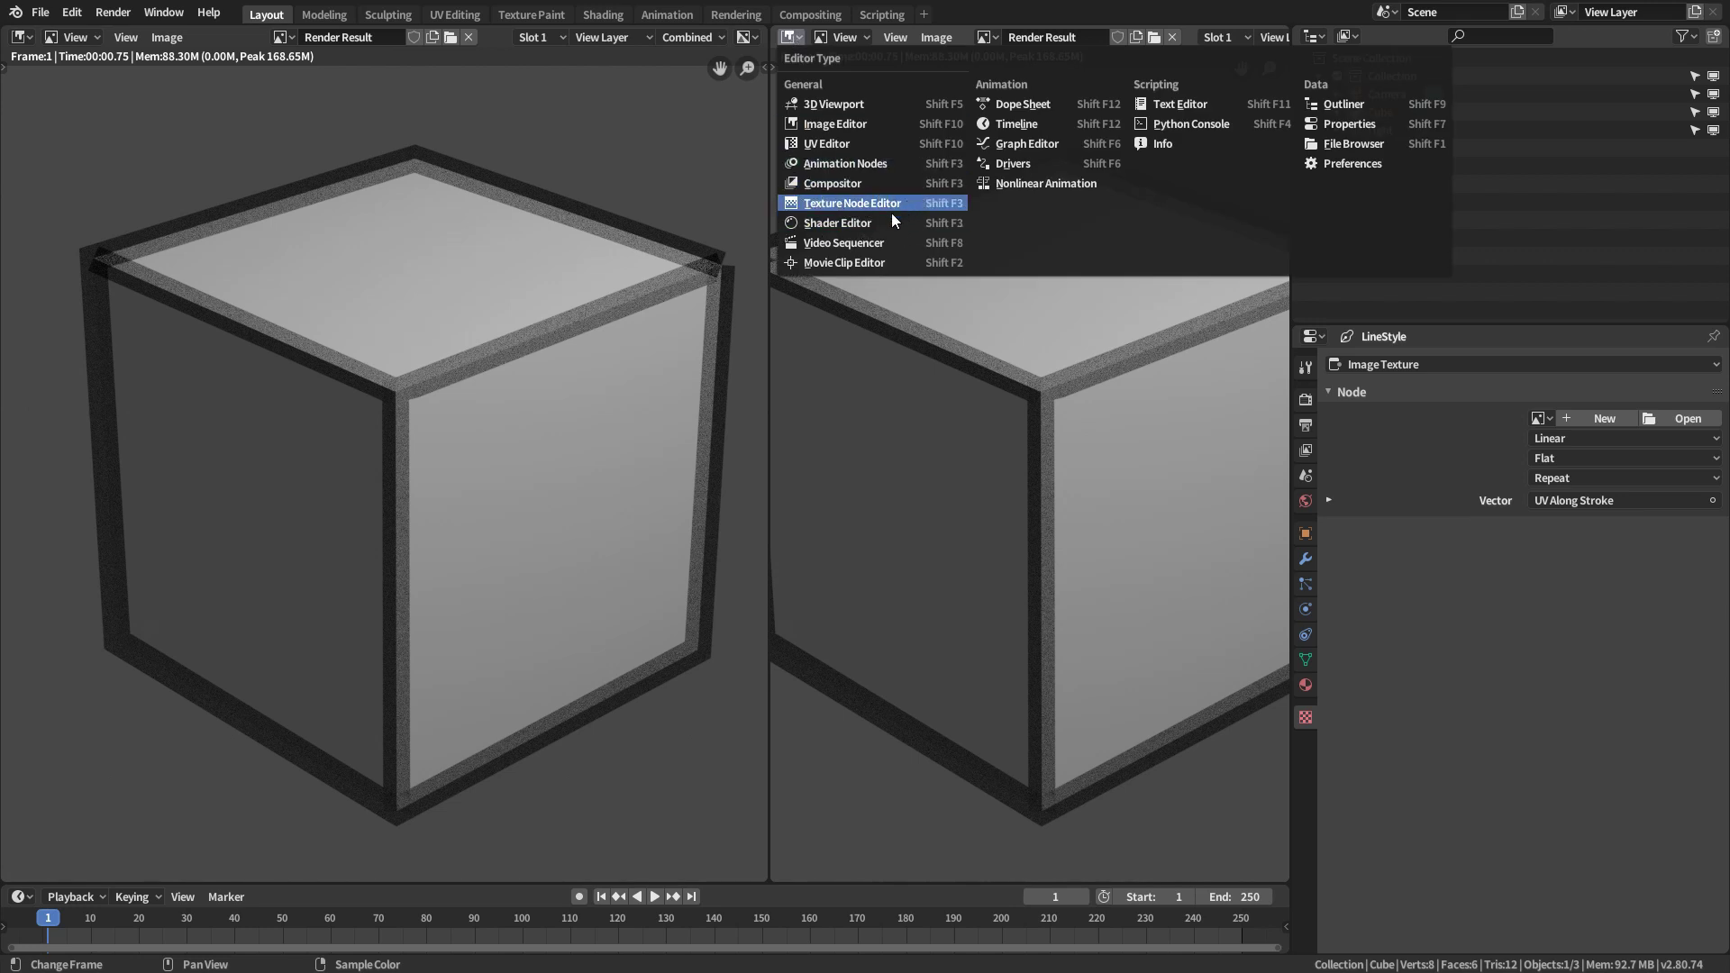
pyautogui.click(866, 224)
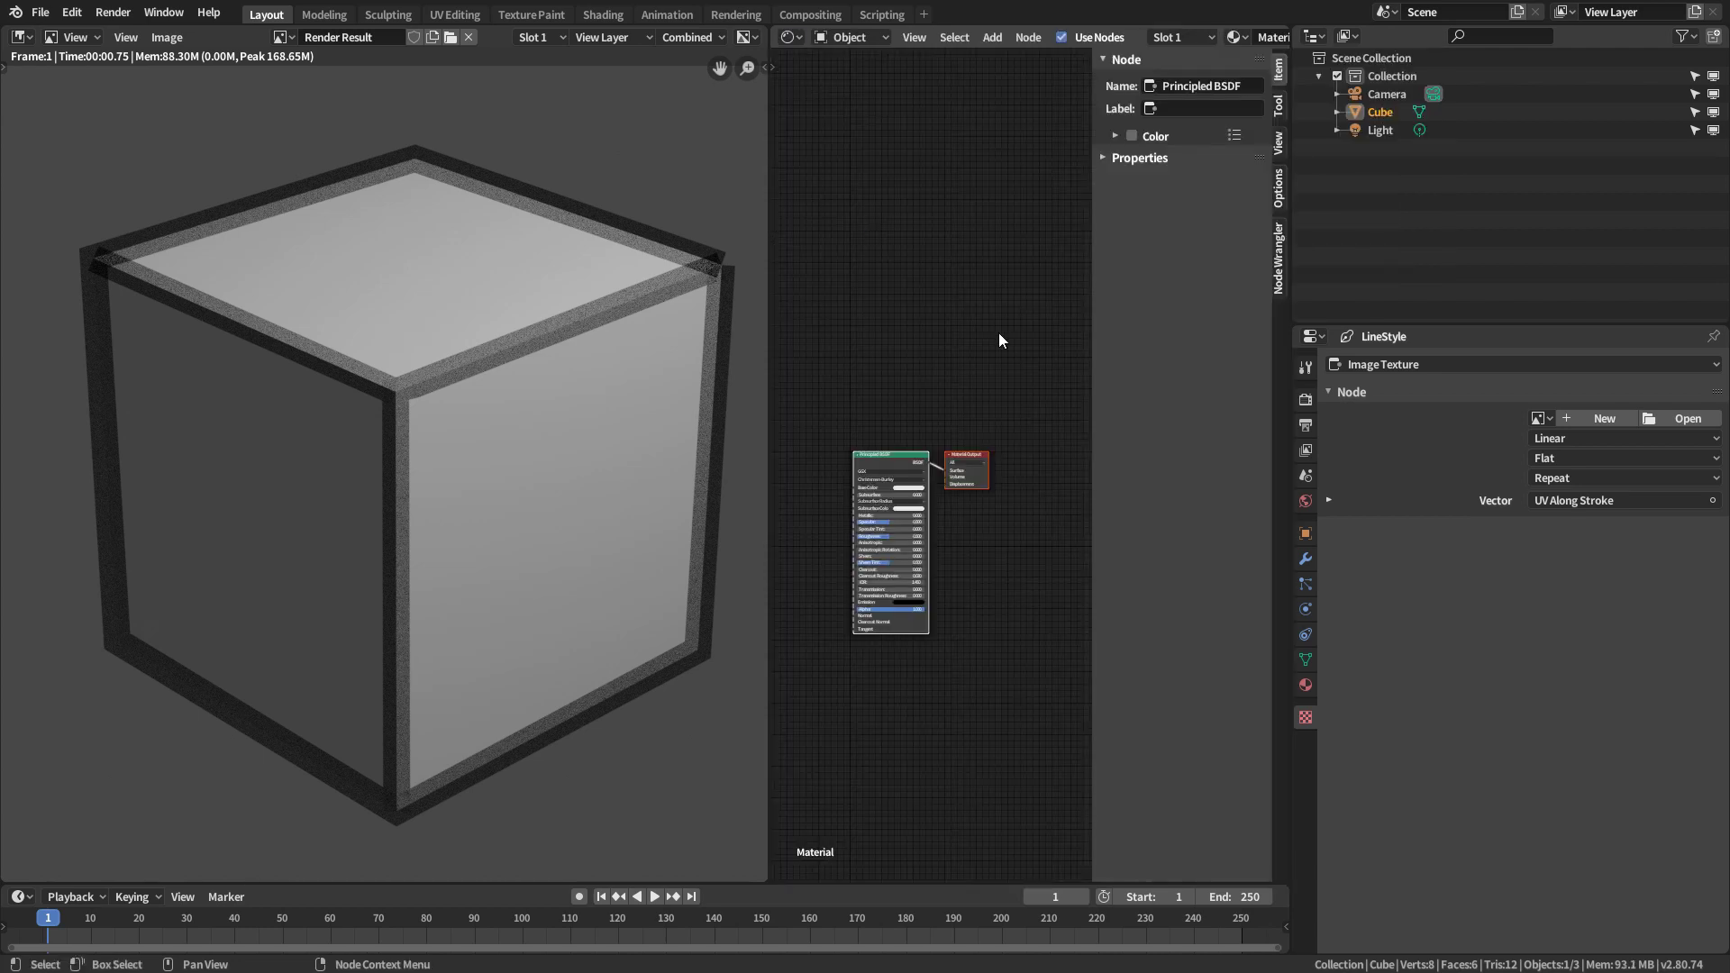
pyautogui.scroll(5, 1098, 576)
pyautogui.moveTo(1084, 602); pyautogui.dragTo(1141, 391, button='middle')
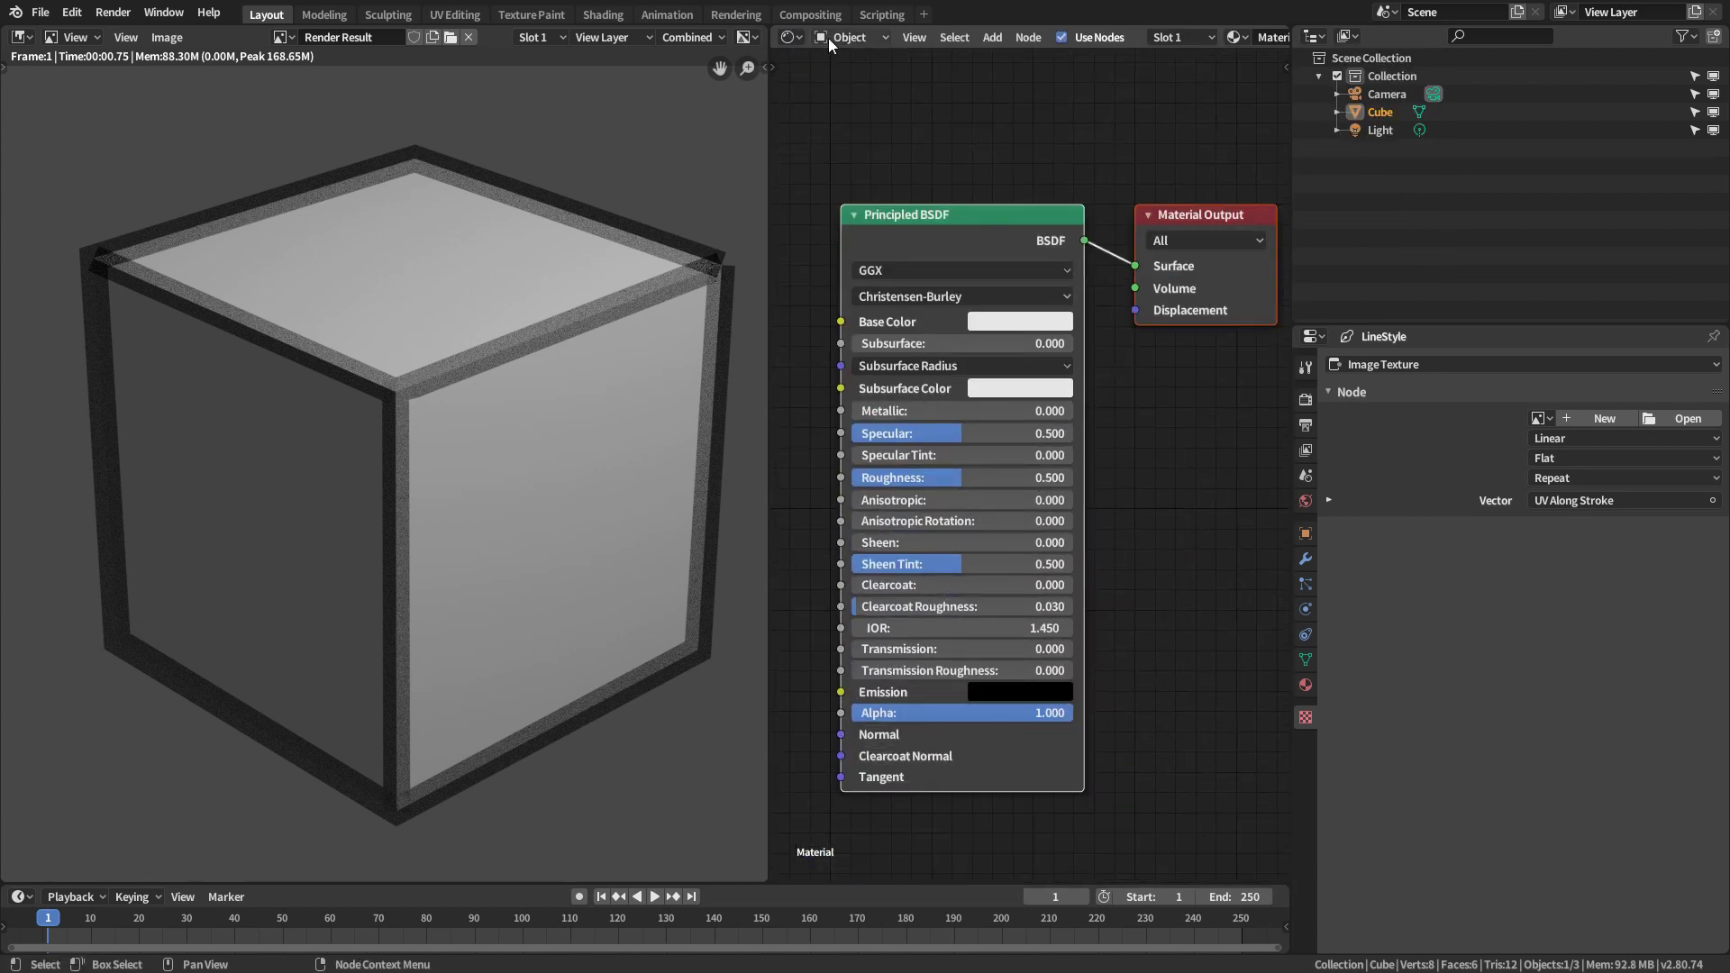
pyautogui.click(849, 36)
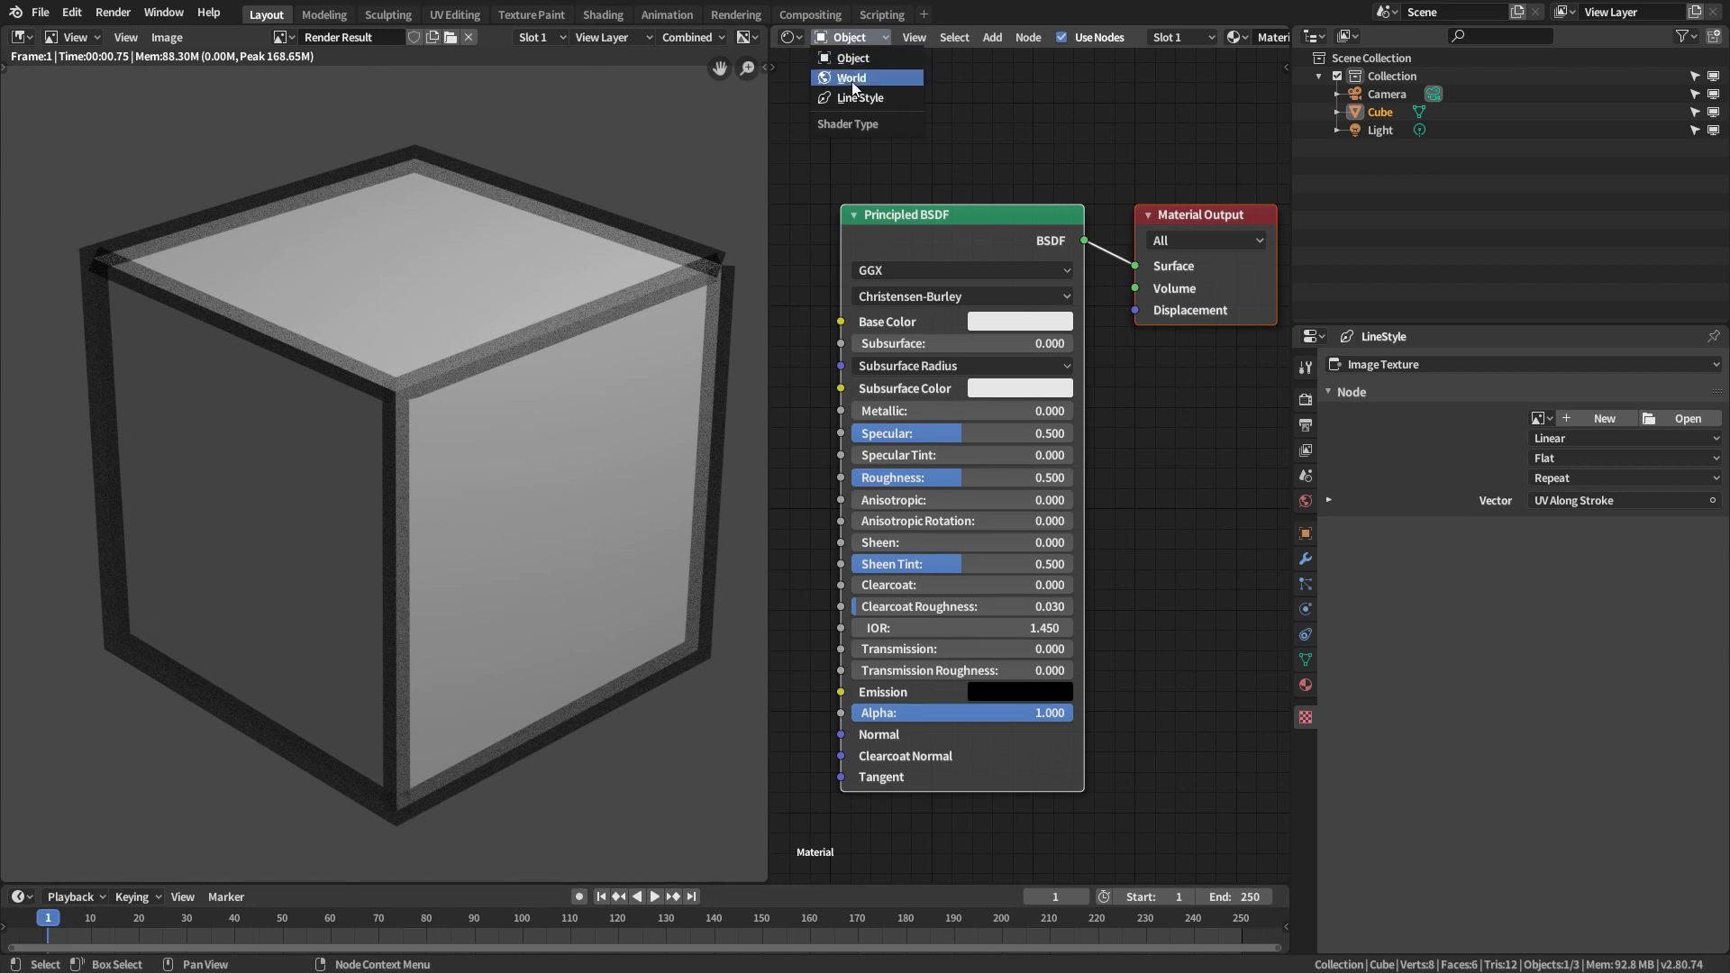
pyautogui.click(887, 95)
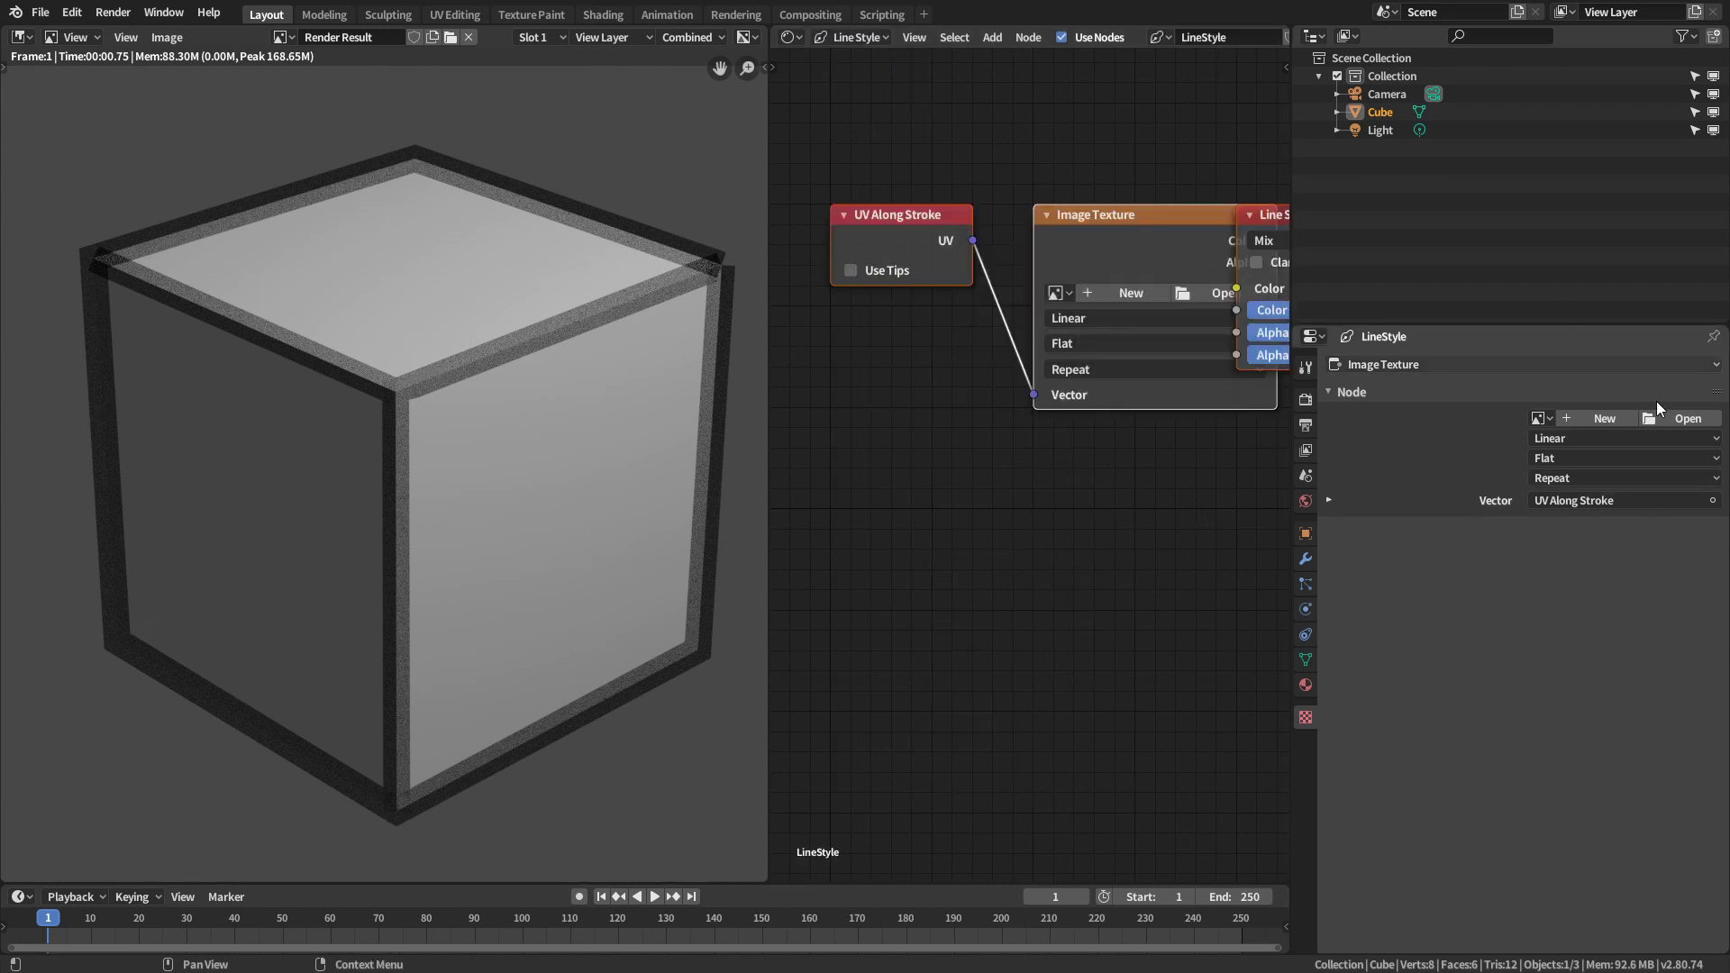
pyautogui.moveTo(1204, 442); pyautogui.dragTo(1095, 509, button='middle')
pyautogui.moveTo(1187, 280); pyautogui.dragTo(1266, 280)
pyautogui.click(1209, 248)
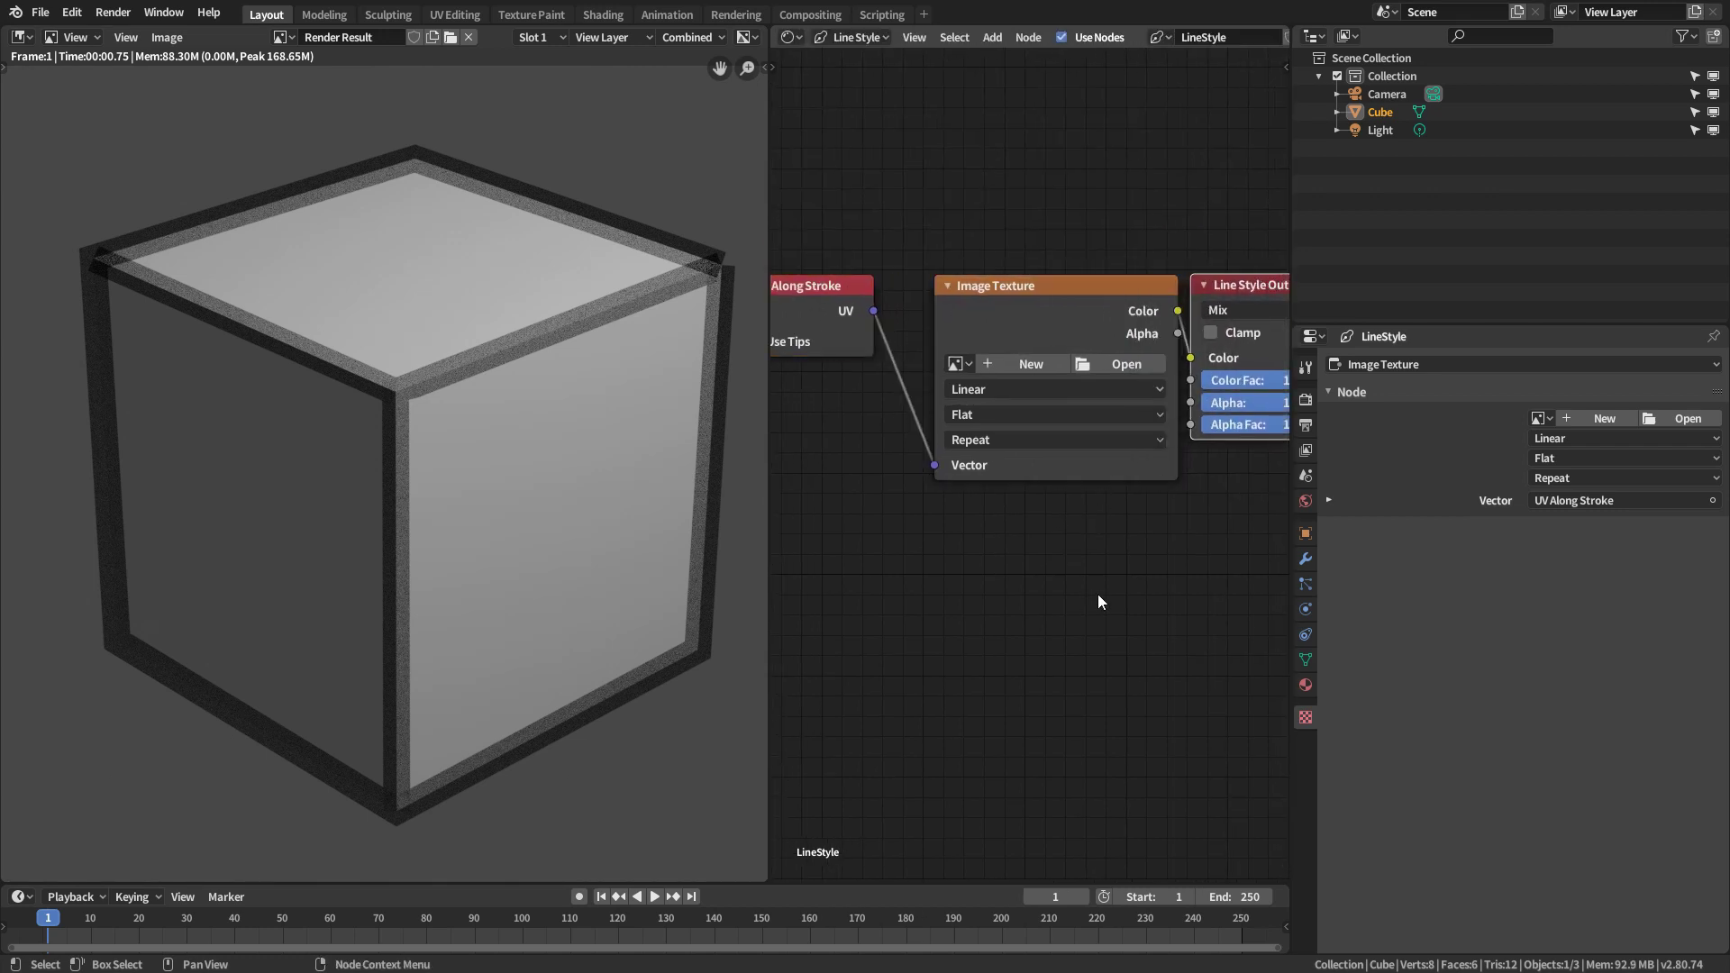
# - Stack a Shader Editor below the render view, set its shader type to Line Style and frame all nodes
pyautogui.moveTo(763, 881); pyautogui.dragTo(541, 506)
pyautogui.click(20, 520)
pyautogui.click(49, 646)
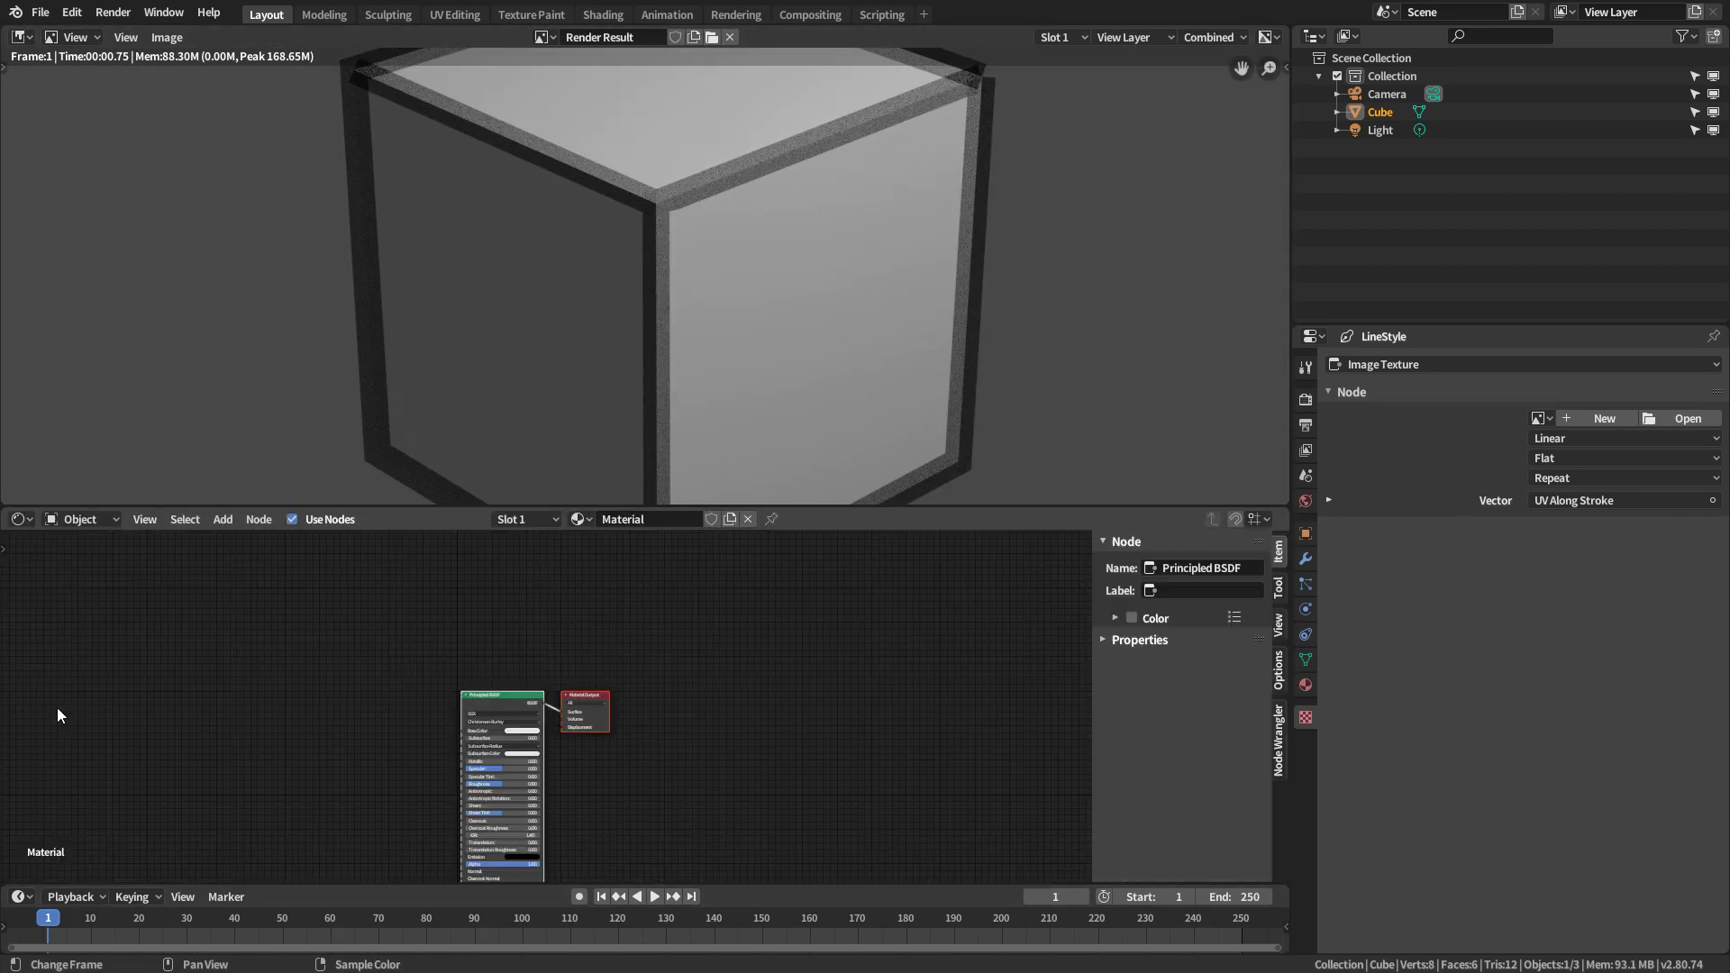
pyautogui.click(81, 519)
pyautogui.click(72, 587)
pyautogui.scroll(5, 804, 625)
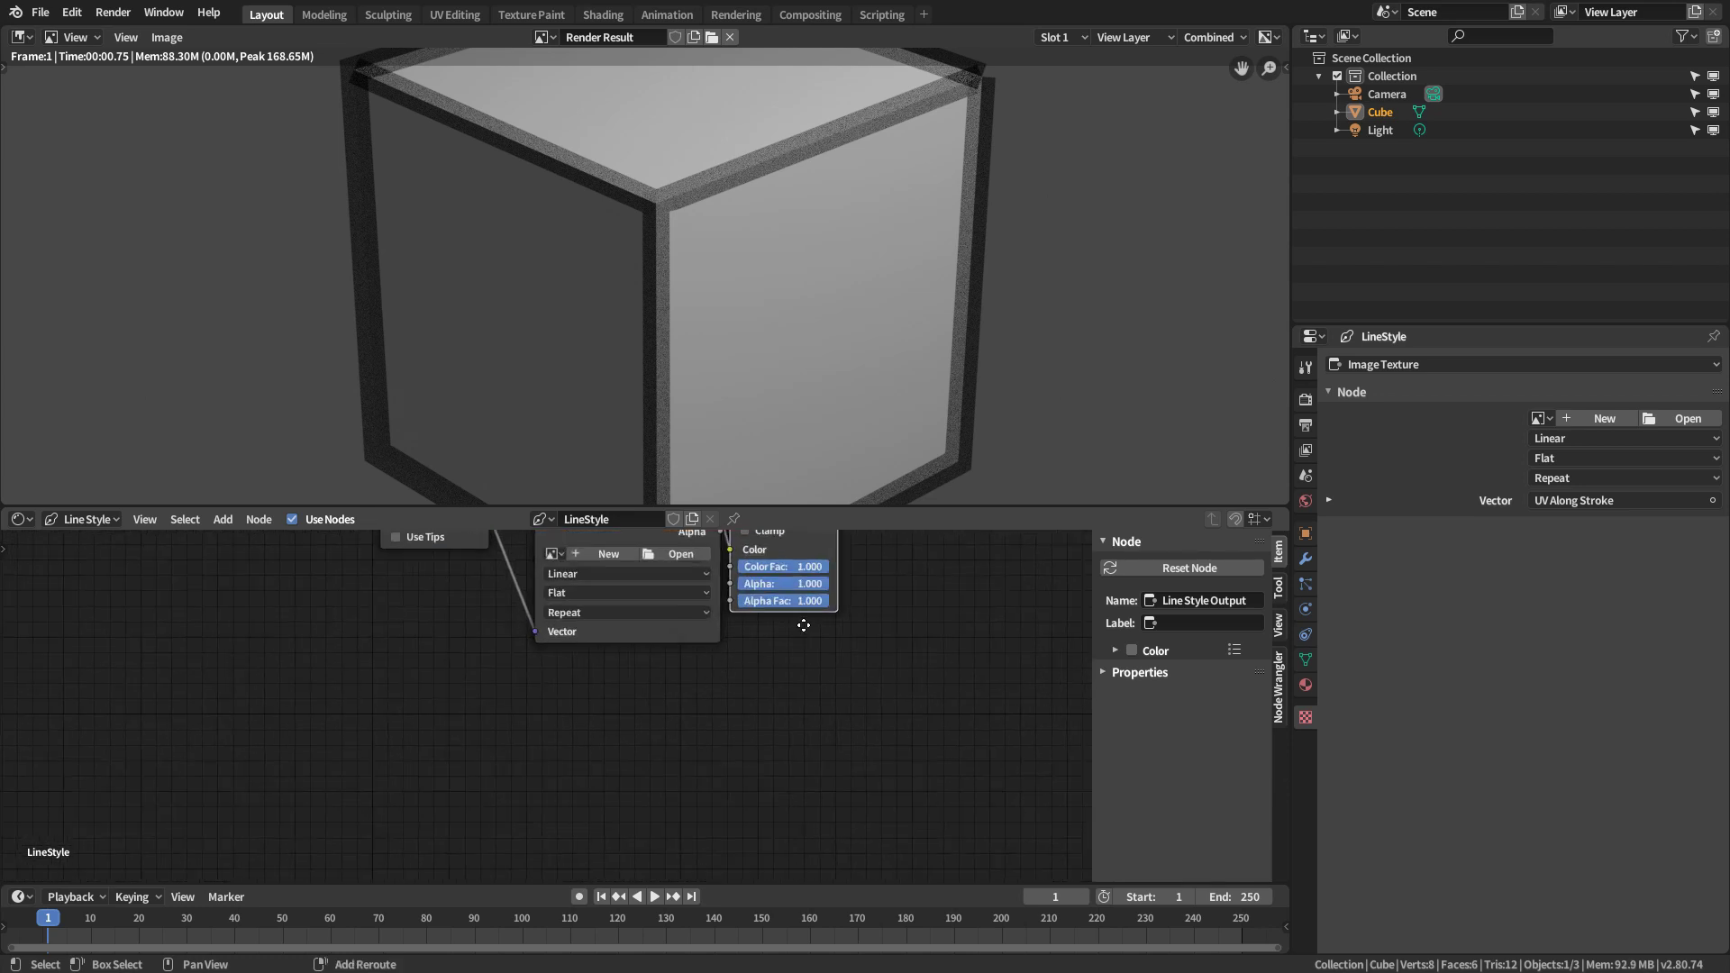
pyautogui.press('Home')
# - Space out the UV Along Stroke, Image Texture and Line Style Output nodes, keeping the whole rendered cube in view
pyautogui.moveTo(1114, 618); pyautogui.dragTo(1175, 618)
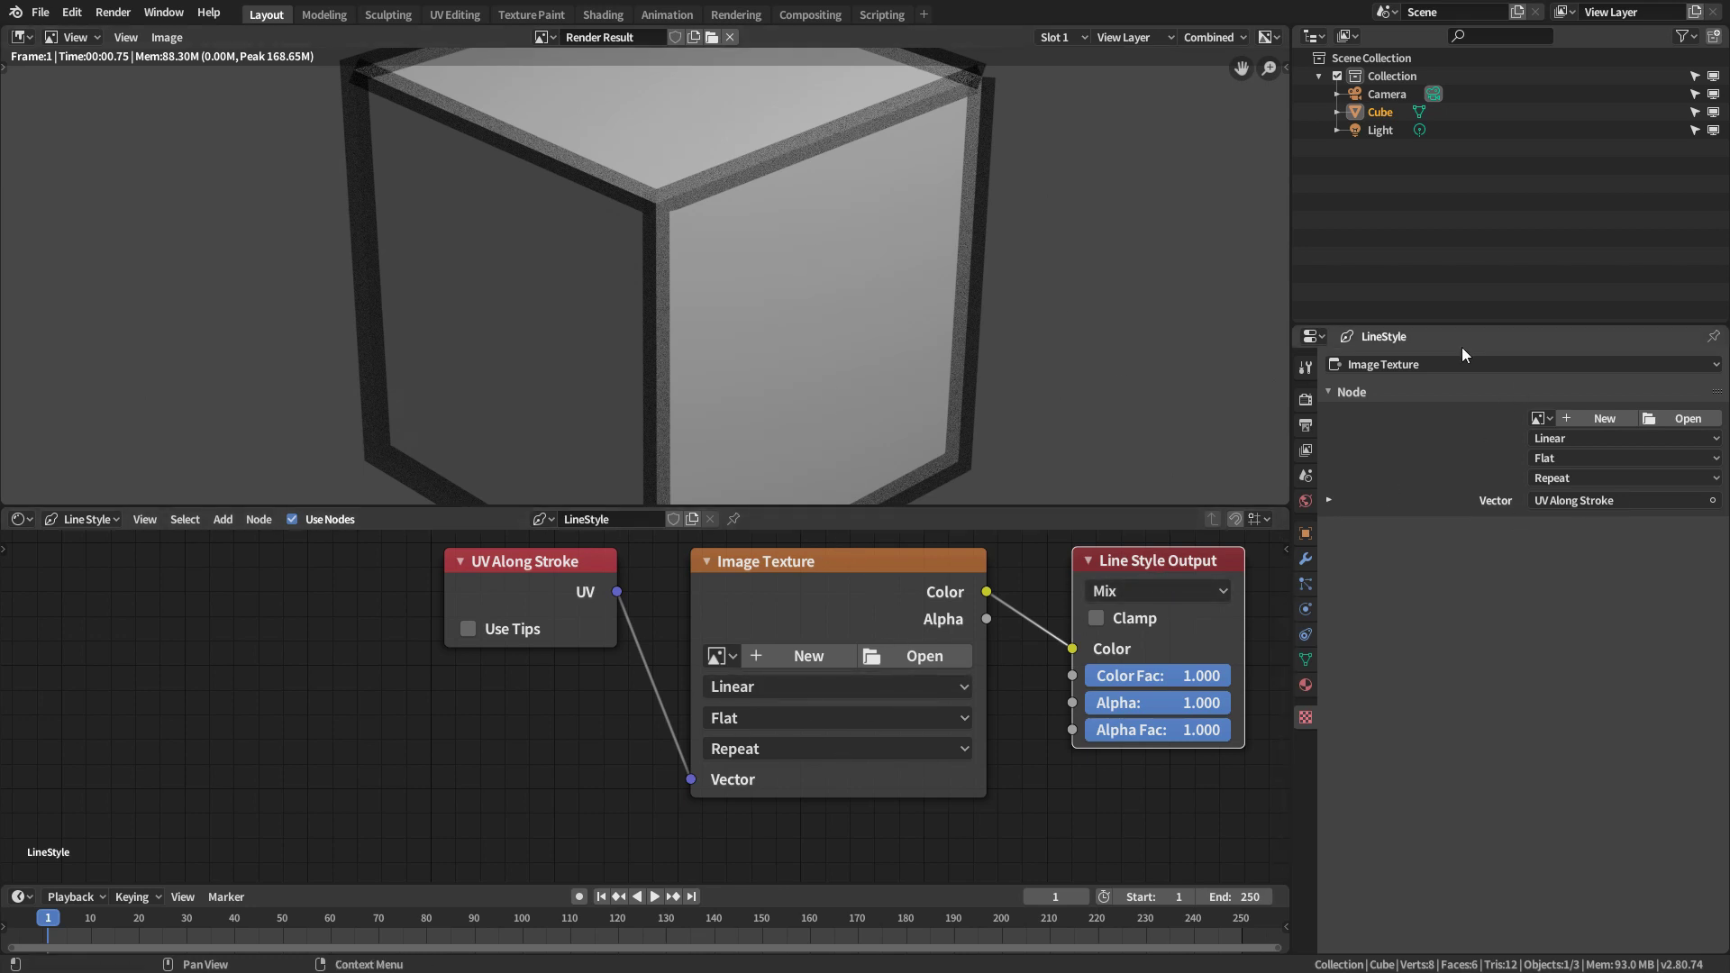
pyautogui.moveTo(808, 564)
pyautogui.mouseDown()
pyautogui.moveTo(831, 568)
pyautogui.moveTo(809, 571)
pyautogui.mouseUp()
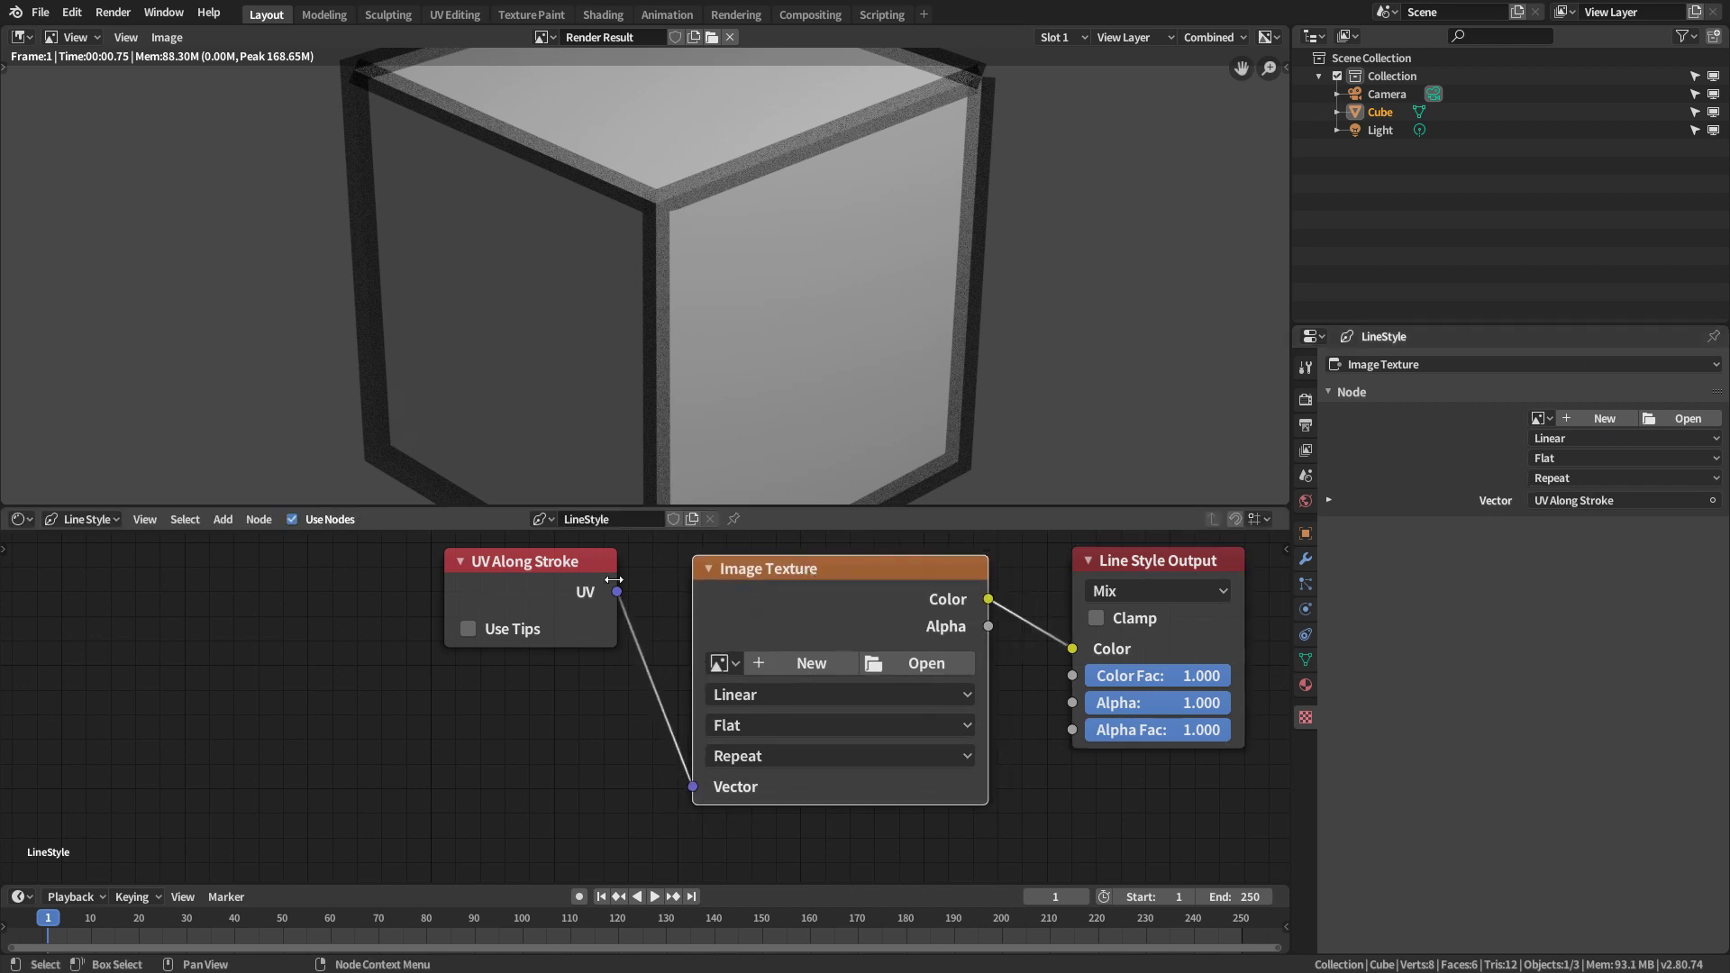
pyautogui.moveTo(510, 560)
pyautogui.mouseDown()
pyautogui.moveTo(530, 584)
pyautogui.moveTo(501, 570)
pyautogui.mouseUp()
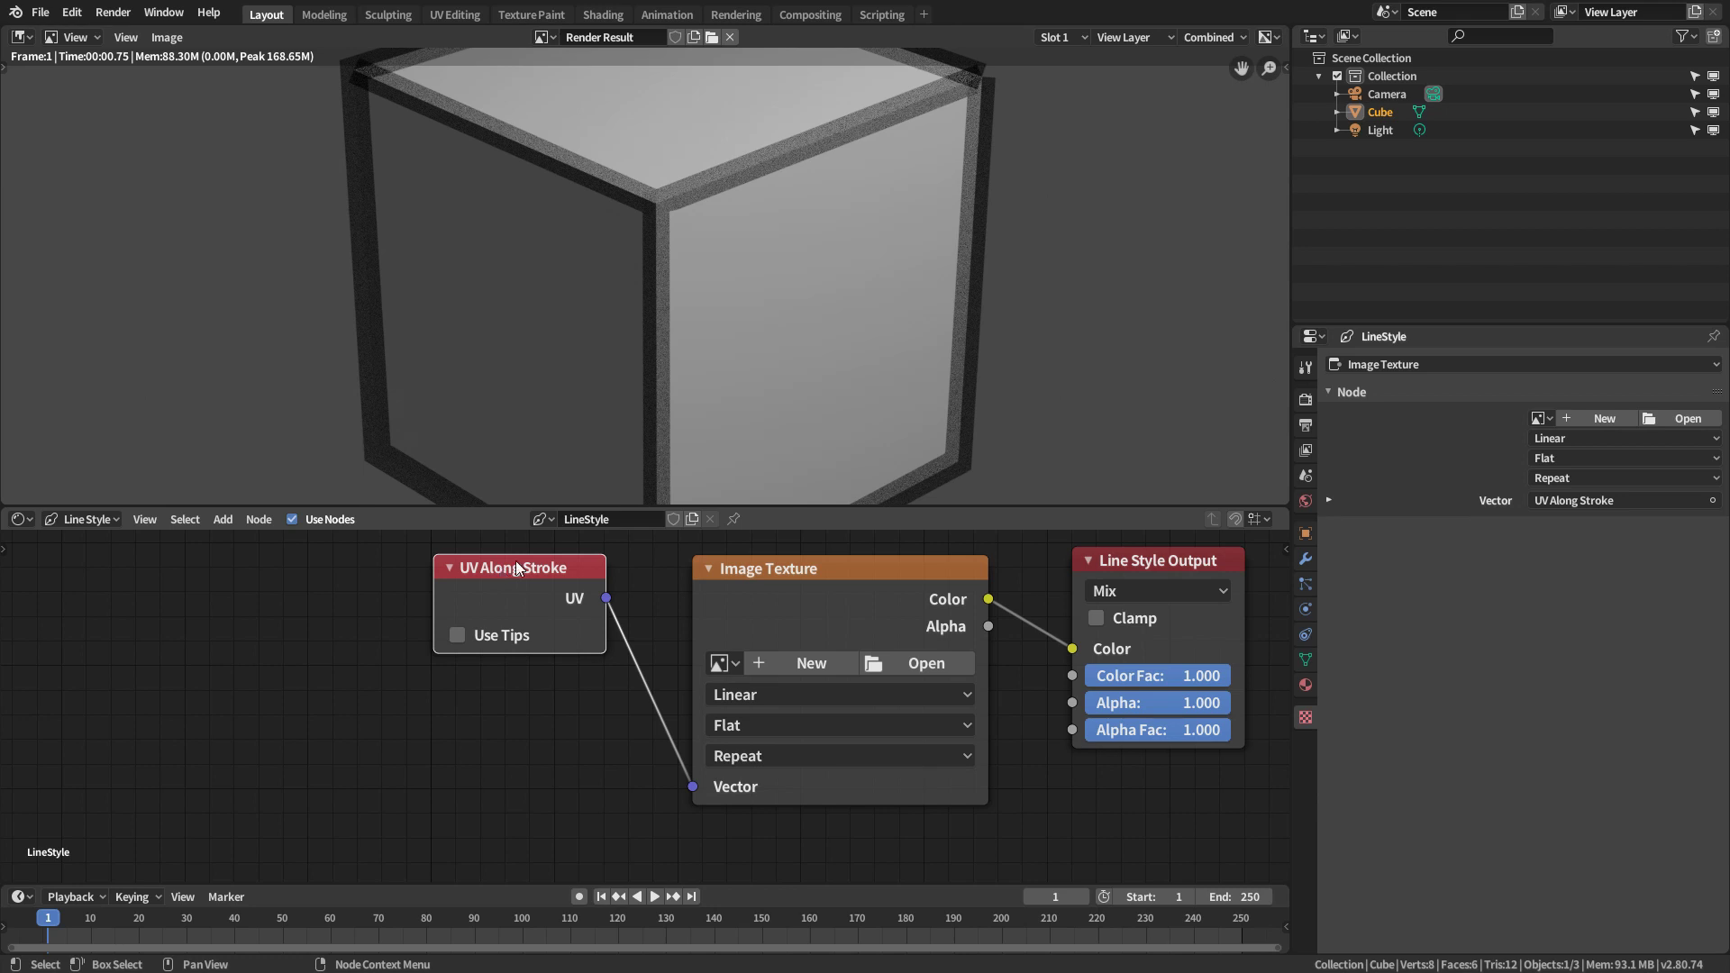
pyautogui.scroll(-2, 793, 308)
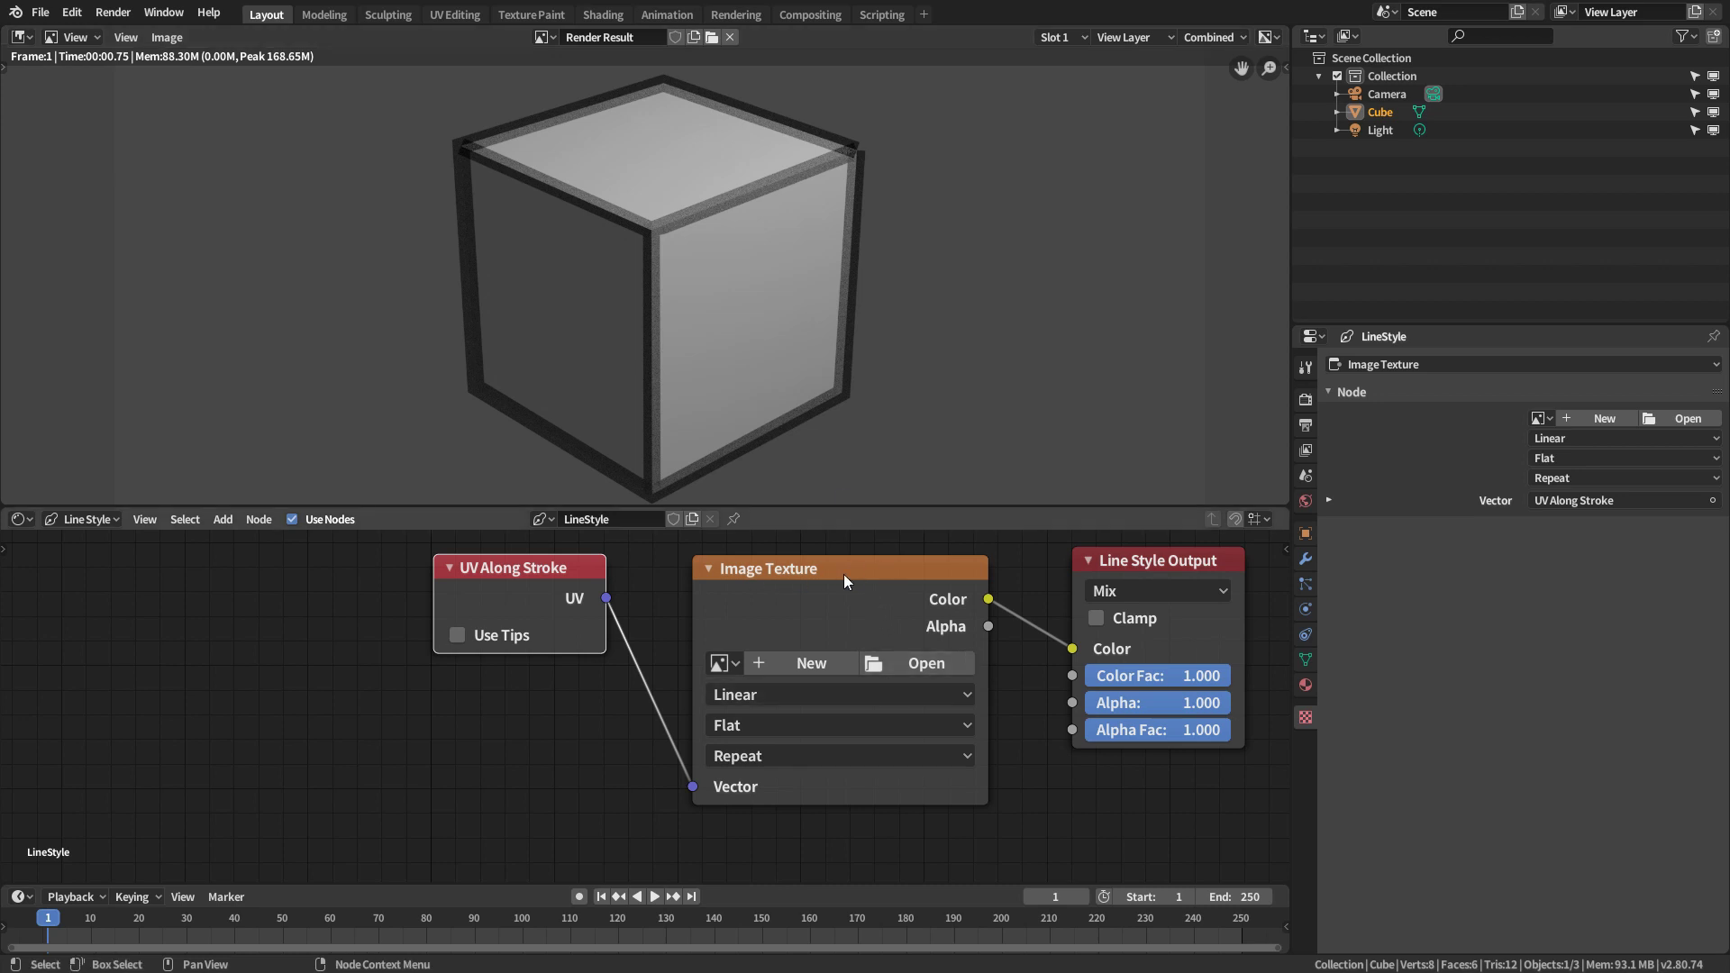
pyautogui.hotkey('shift', 's')
pyautogui.moveTo(843, 575)
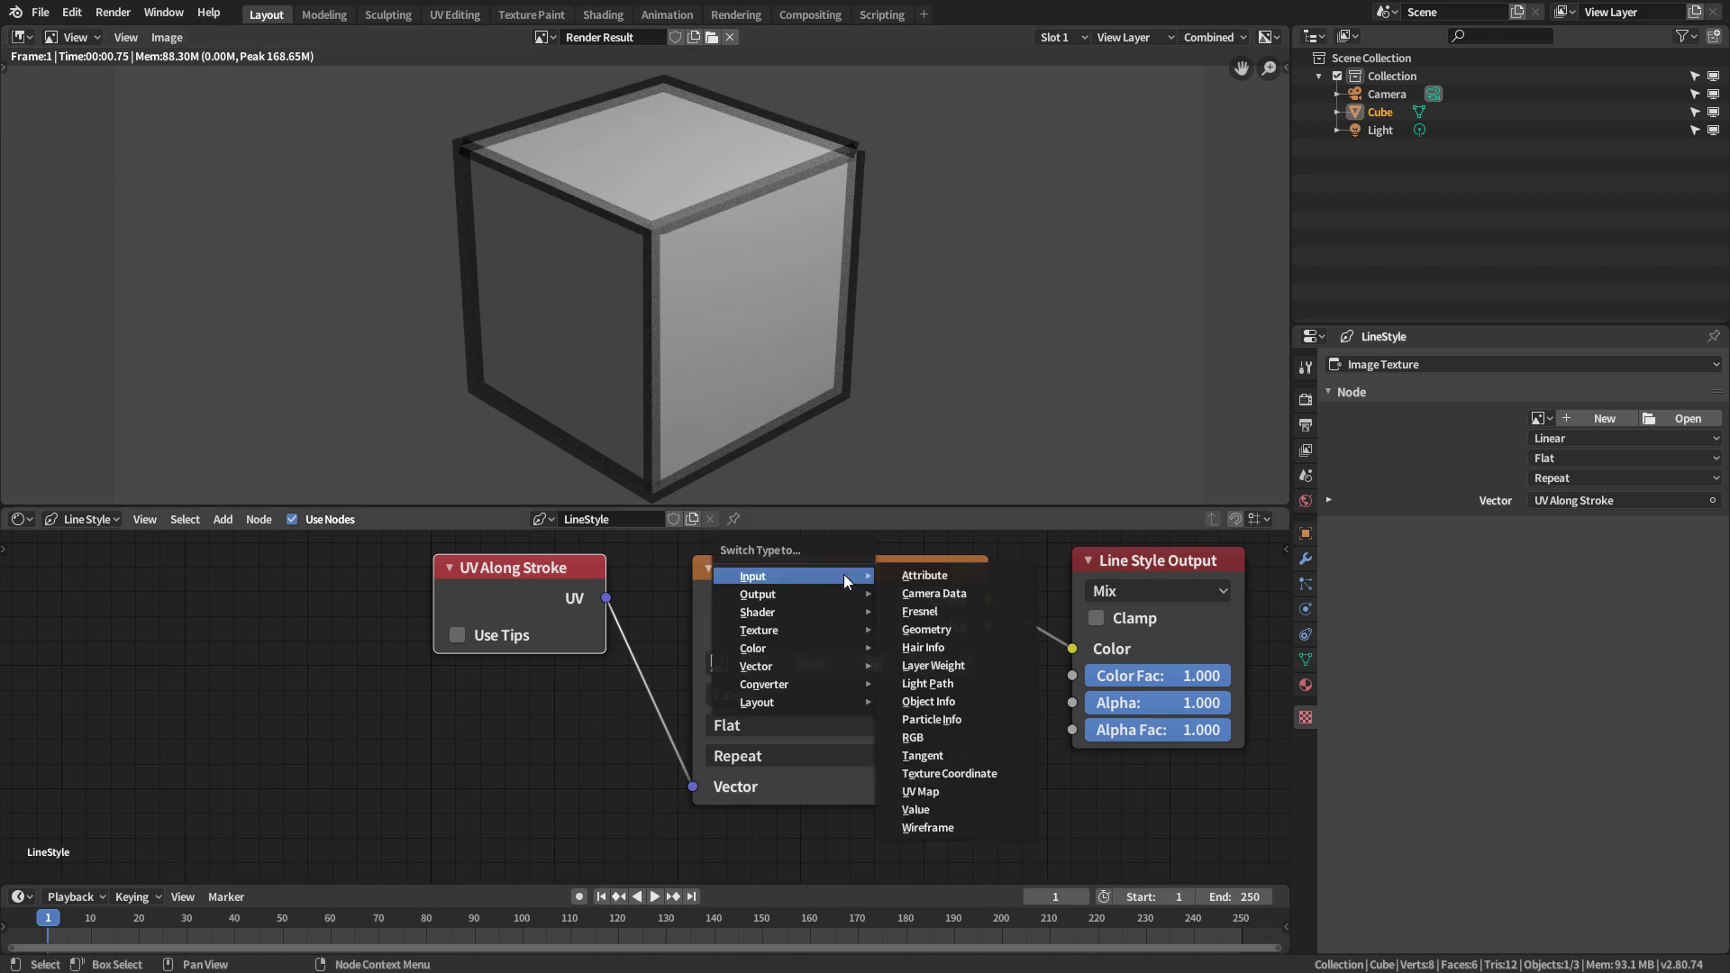
pyautogui.moveTo(819, 631)
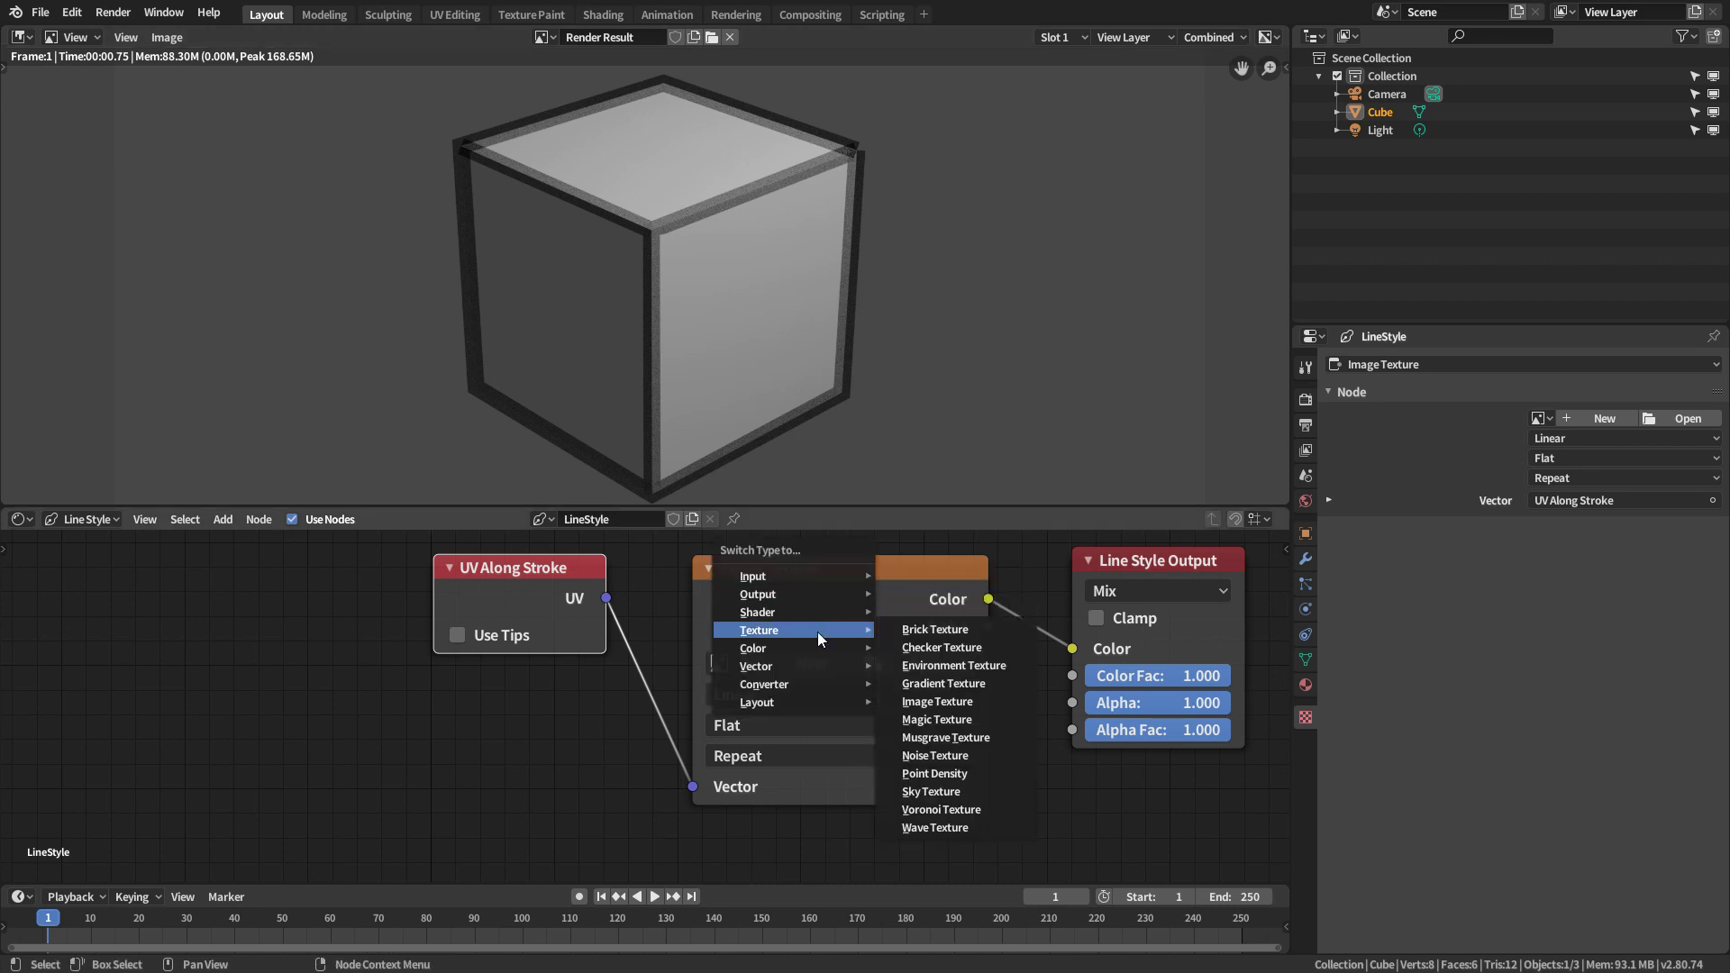
pyautogui.click(985, 645)
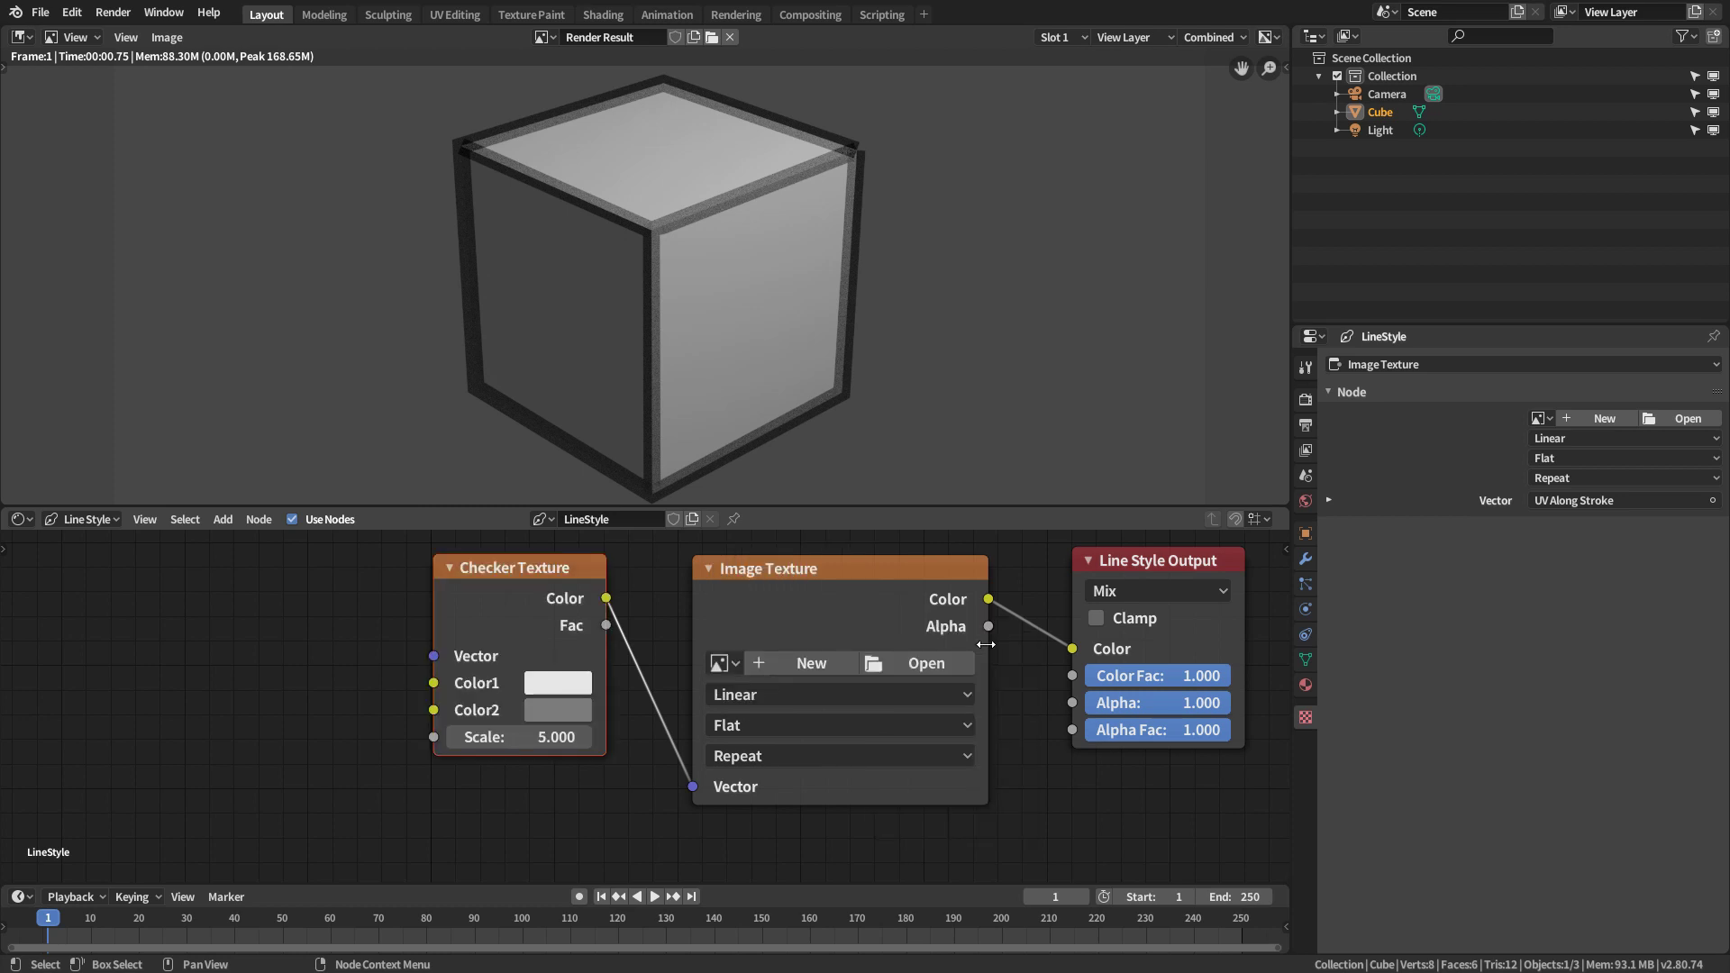
pyautogui.hotkey('ctrl', 'z')
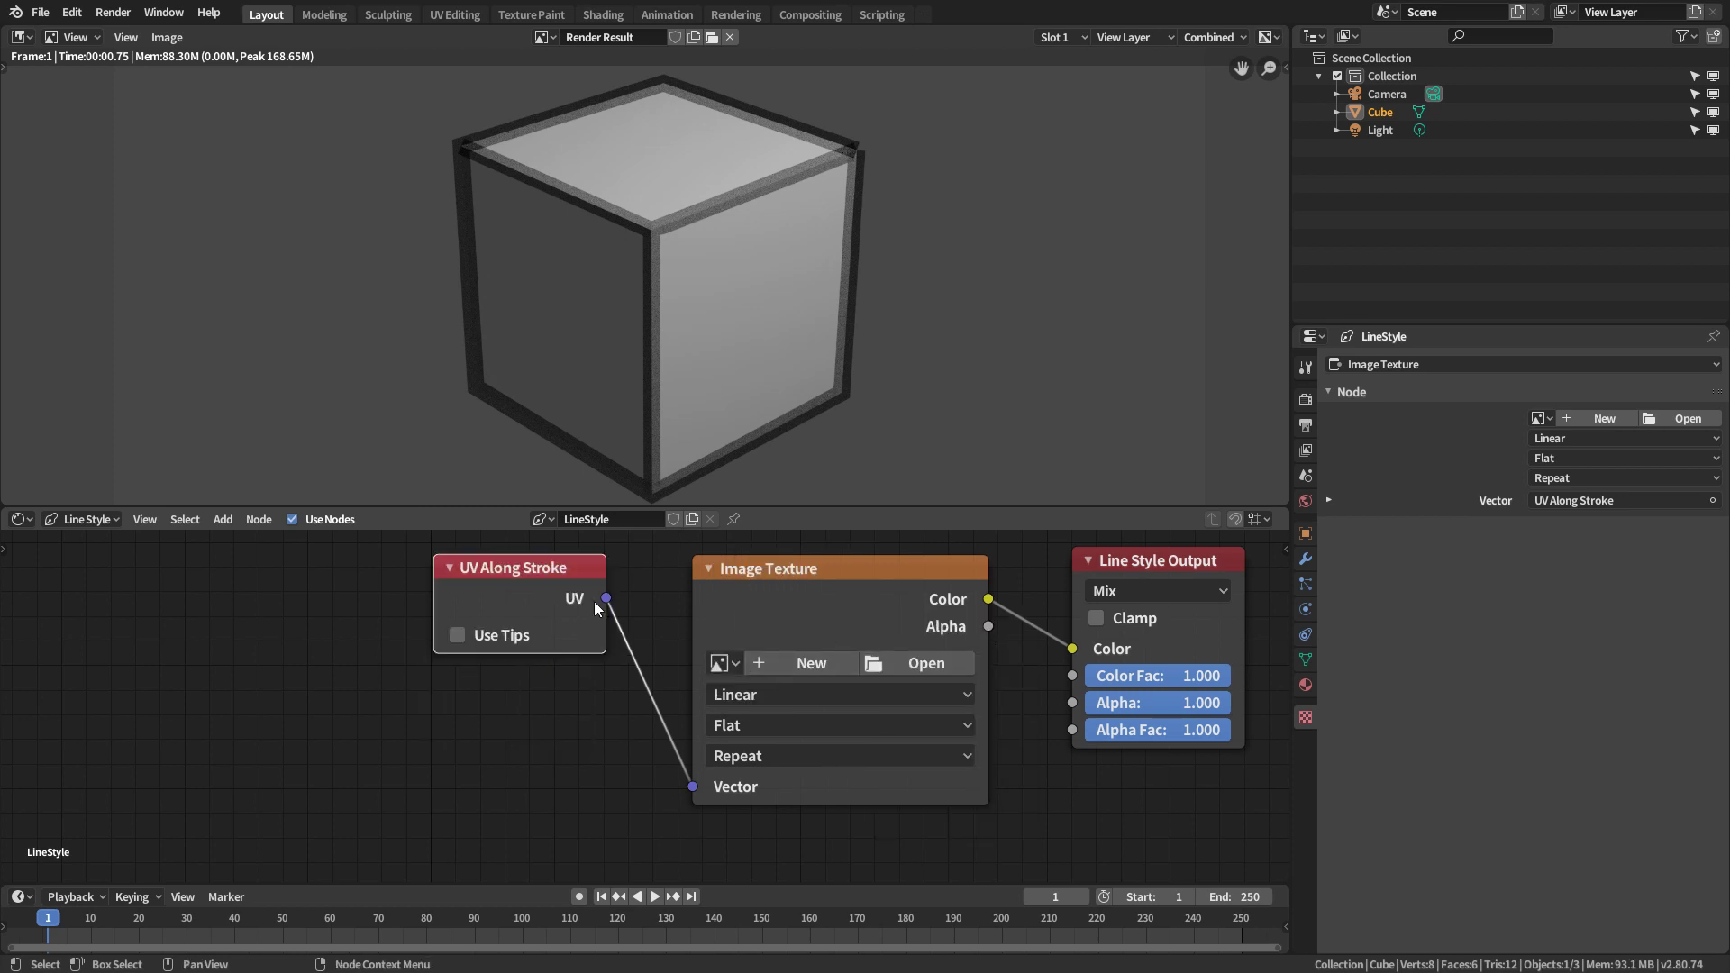
# - Switch the Image Texture node to a Checker Texture and center it between its neighboring nodes
pyautogui.click(905, 645)
pyautogui.hotkey('shift', 's')
pyautogui.moveTo(884, 606)
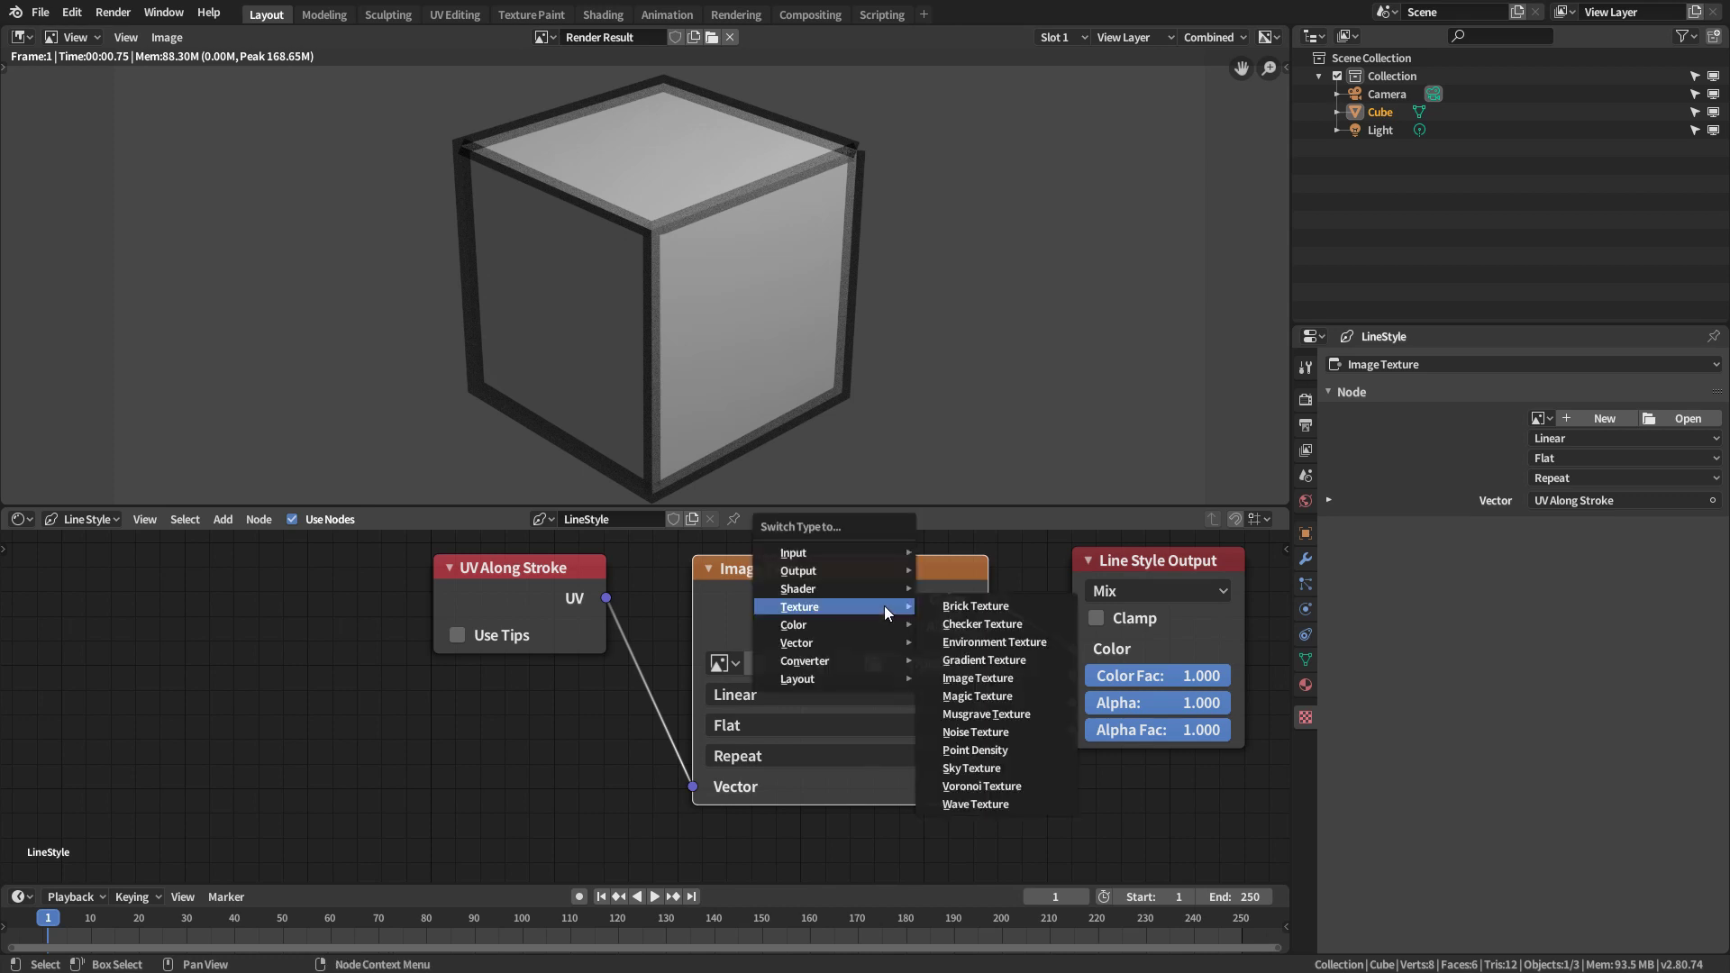
pyautogui.click(981, 624)
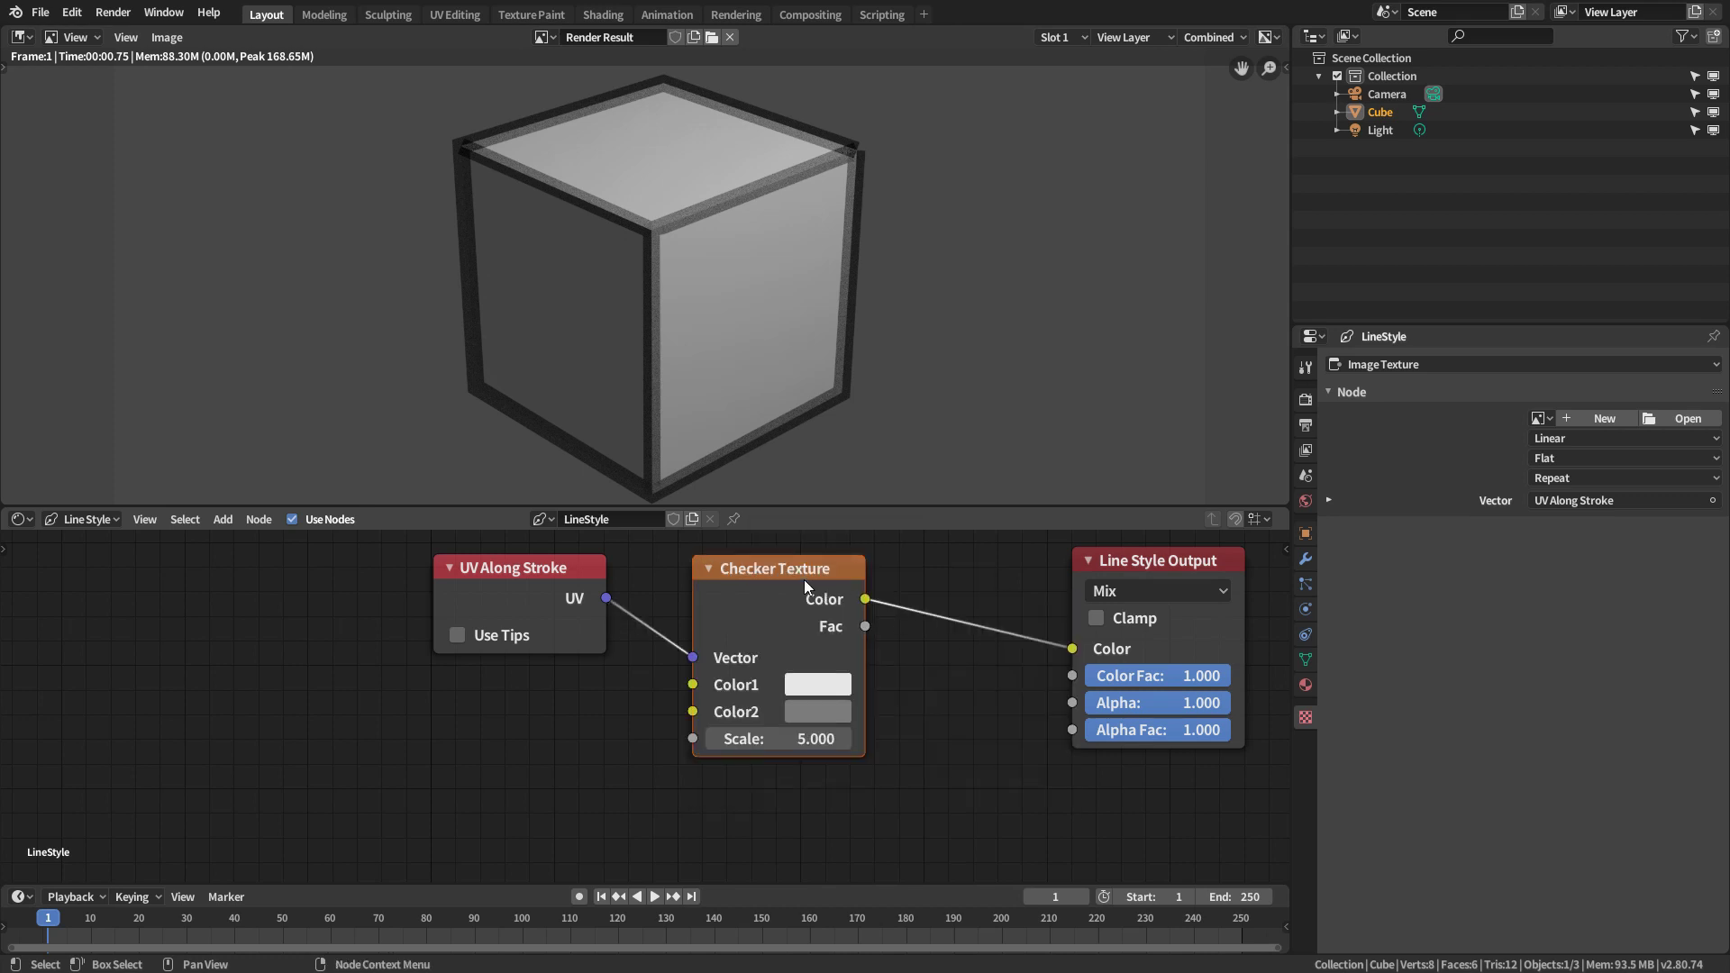
pyautogui.click(833, 570)
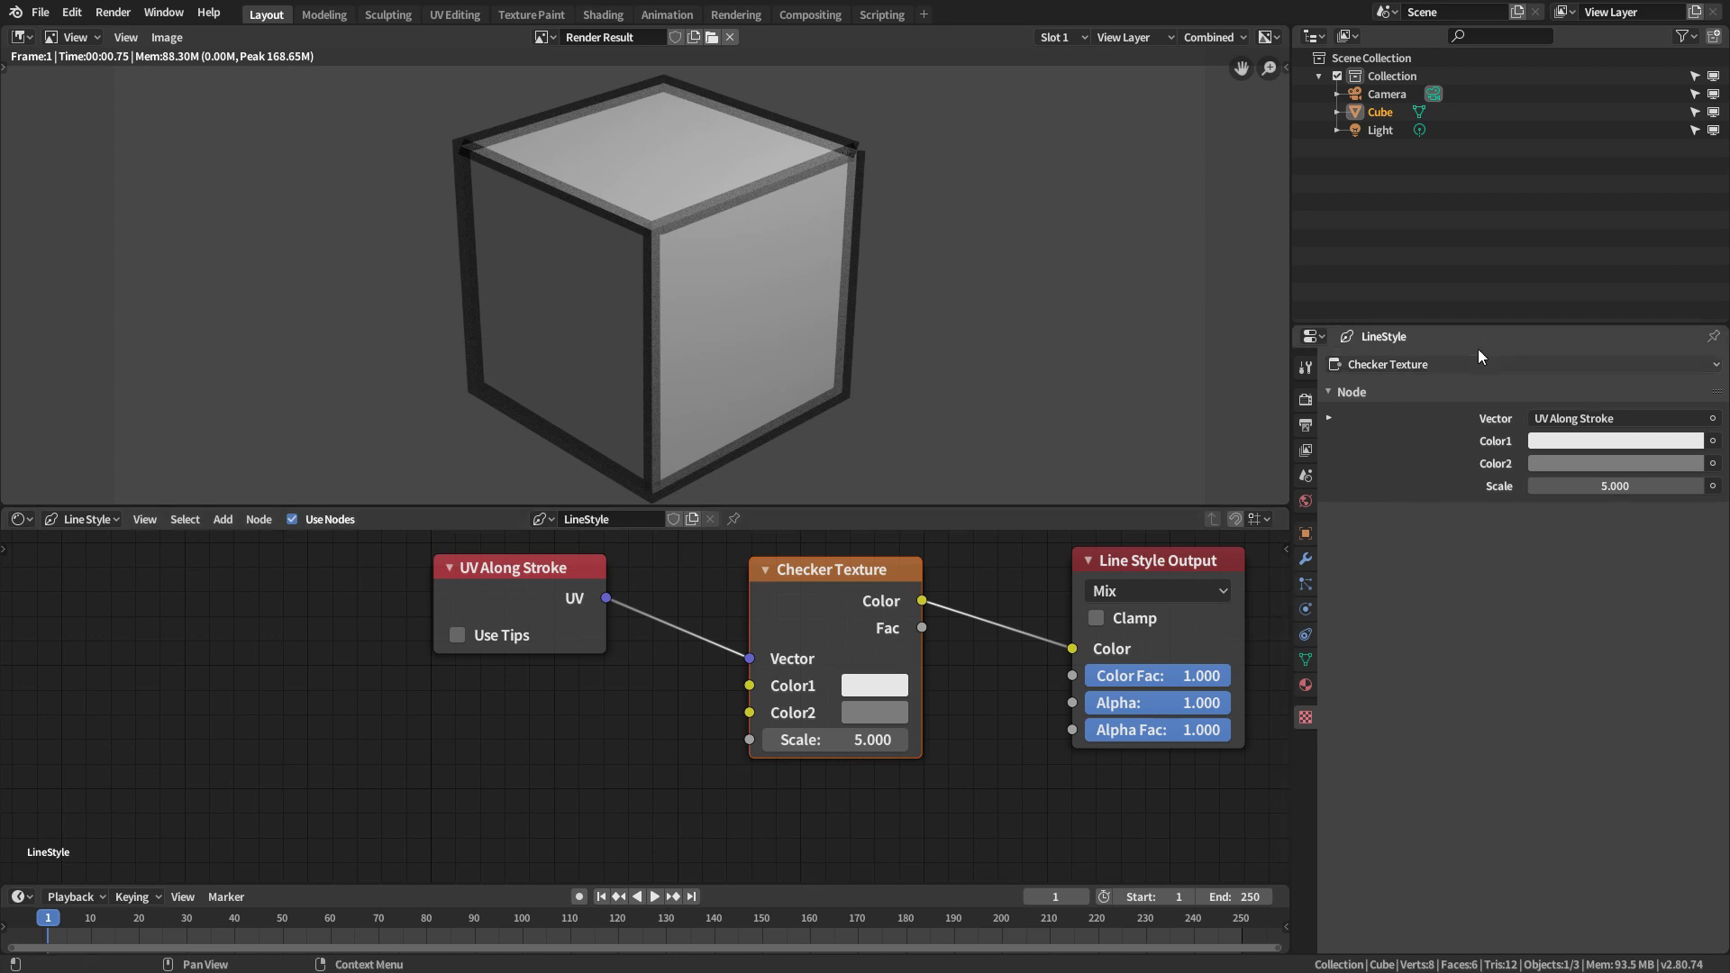
# - Select Checker Texture as the line style's texture in the texture properties and render the cube
pyautogui.click(1418, 365)
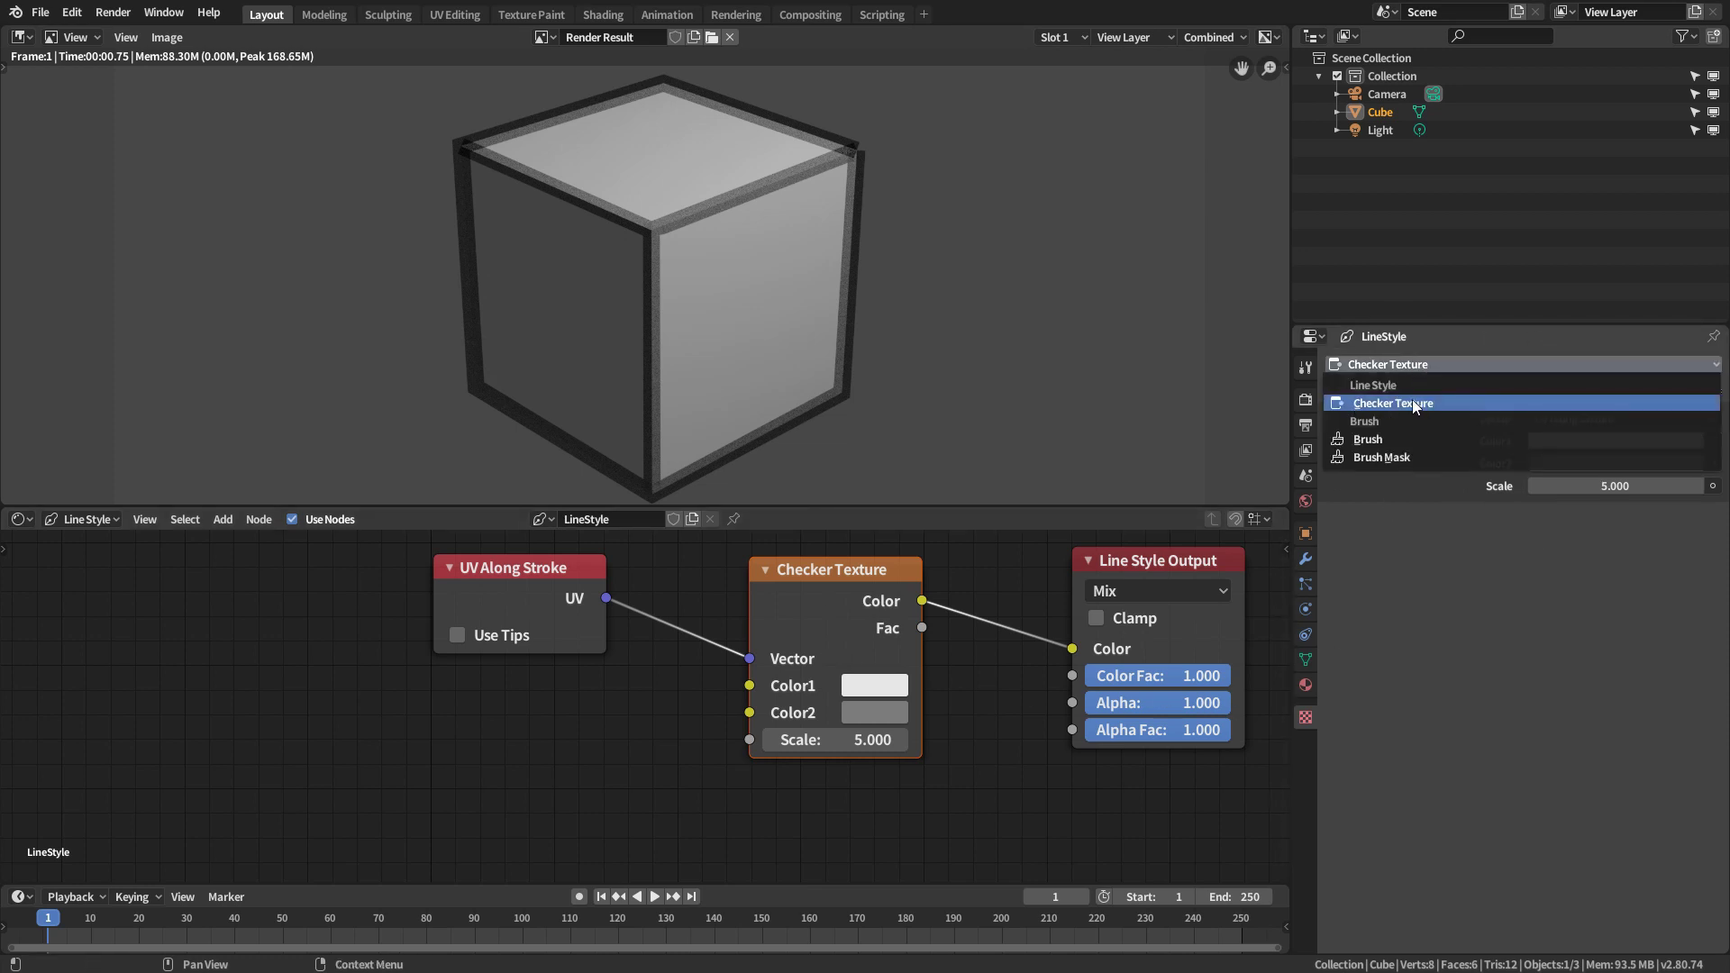
pyautogui.click(1413, 402)
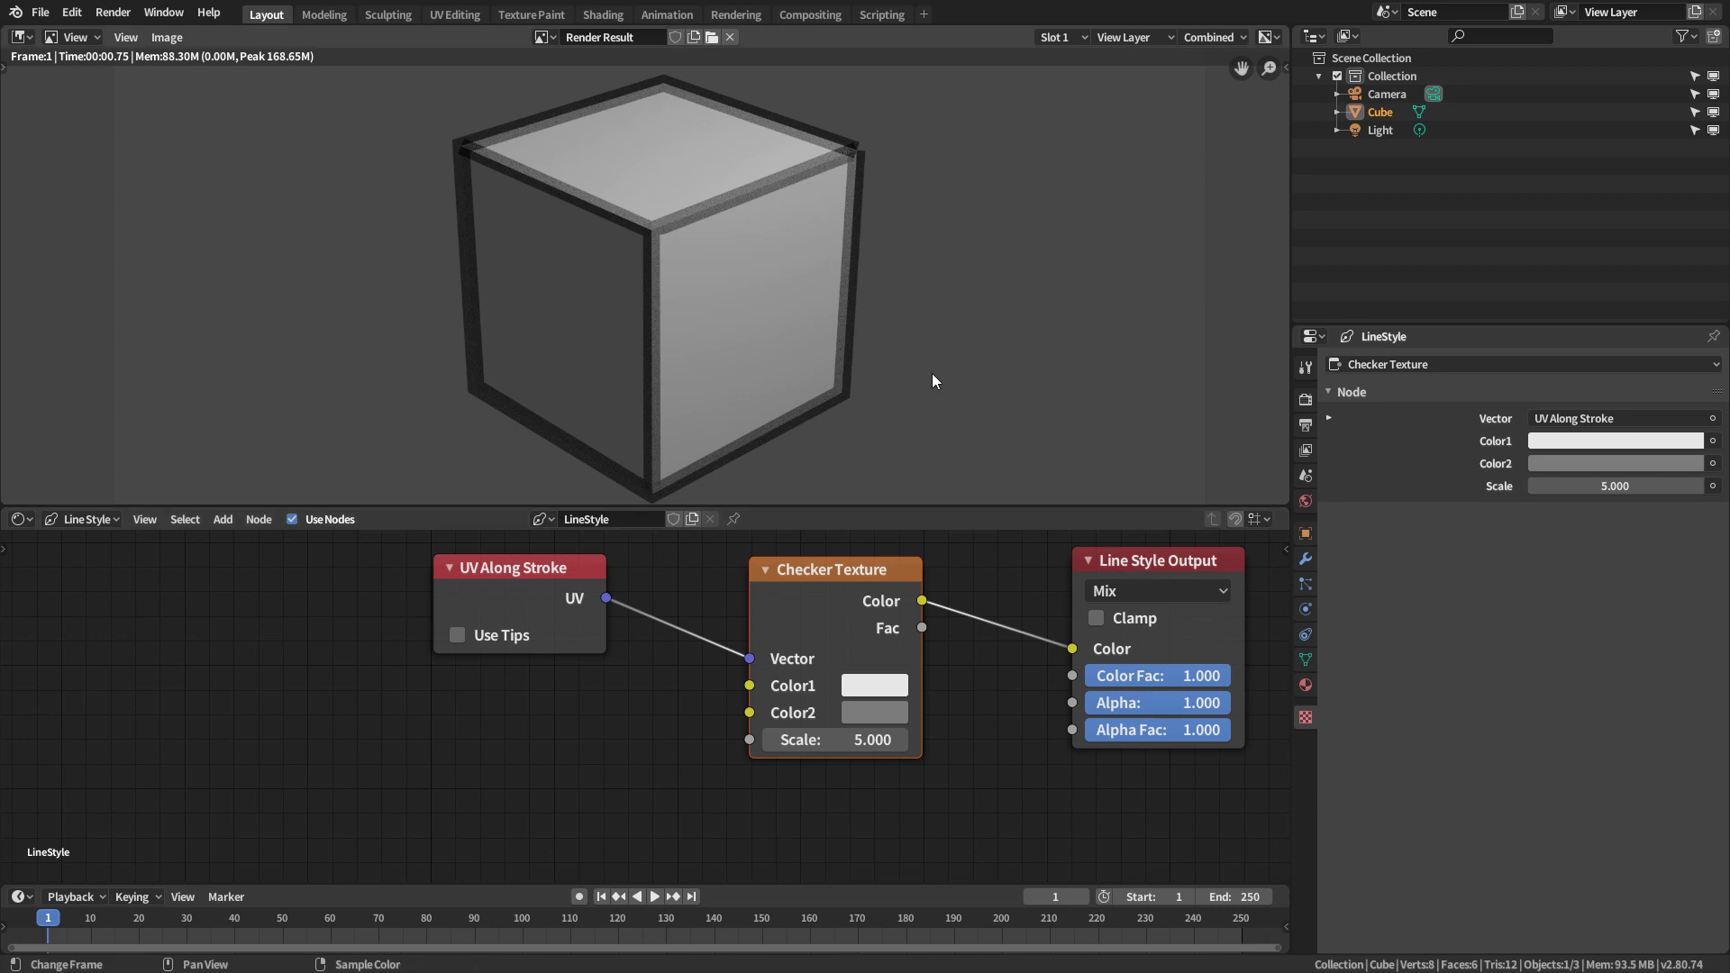
pyautogui.press('F12')
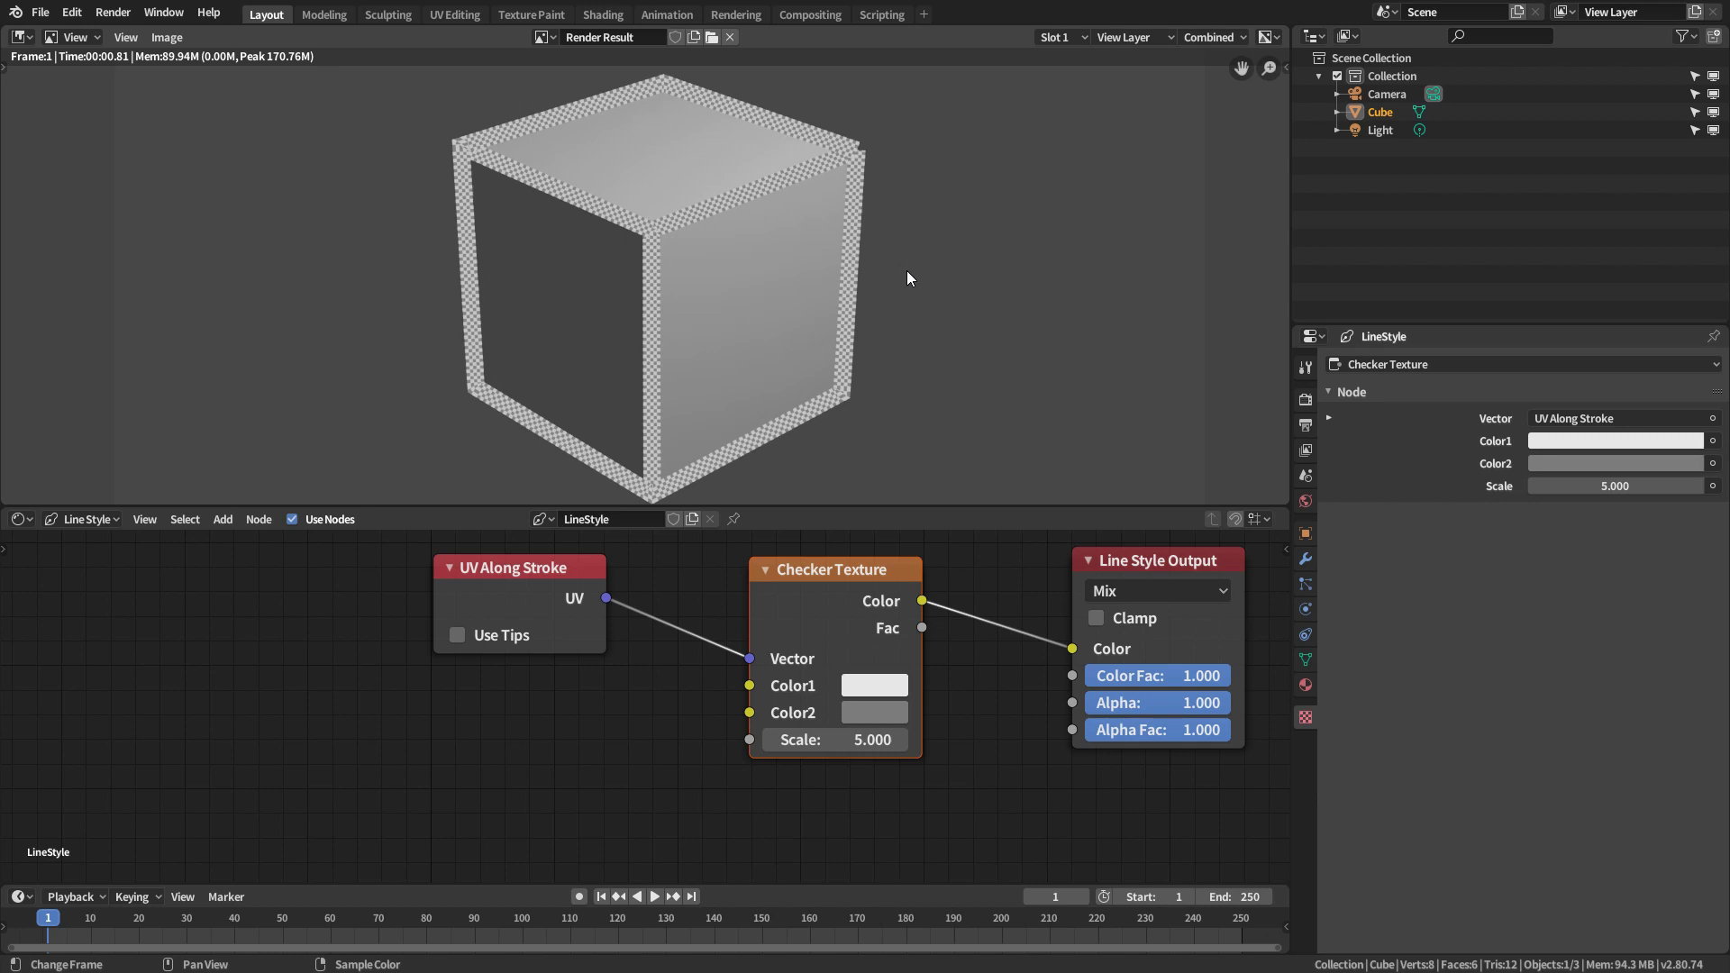
# - Set the line style's Spacing Along Stroke to 5 and render the cube
pyautogui.click(1305, 450)
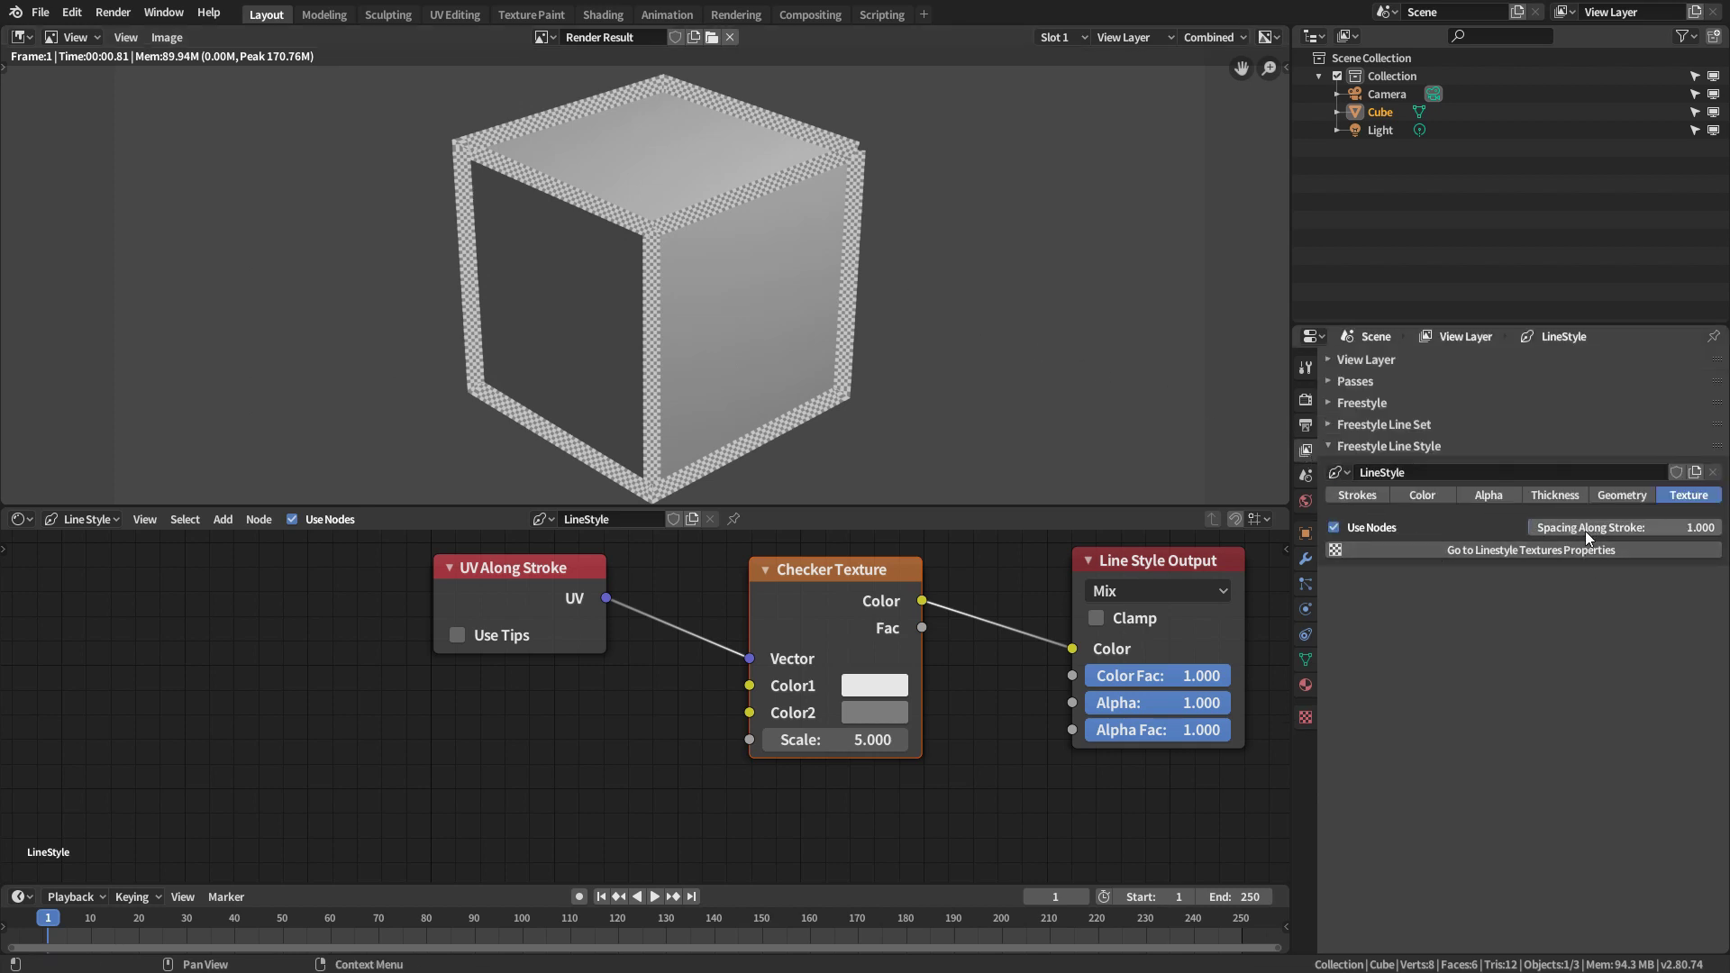
pyautogui.click(1680, 531)
pyautogui.write('5')
pyautogui.press('Return')
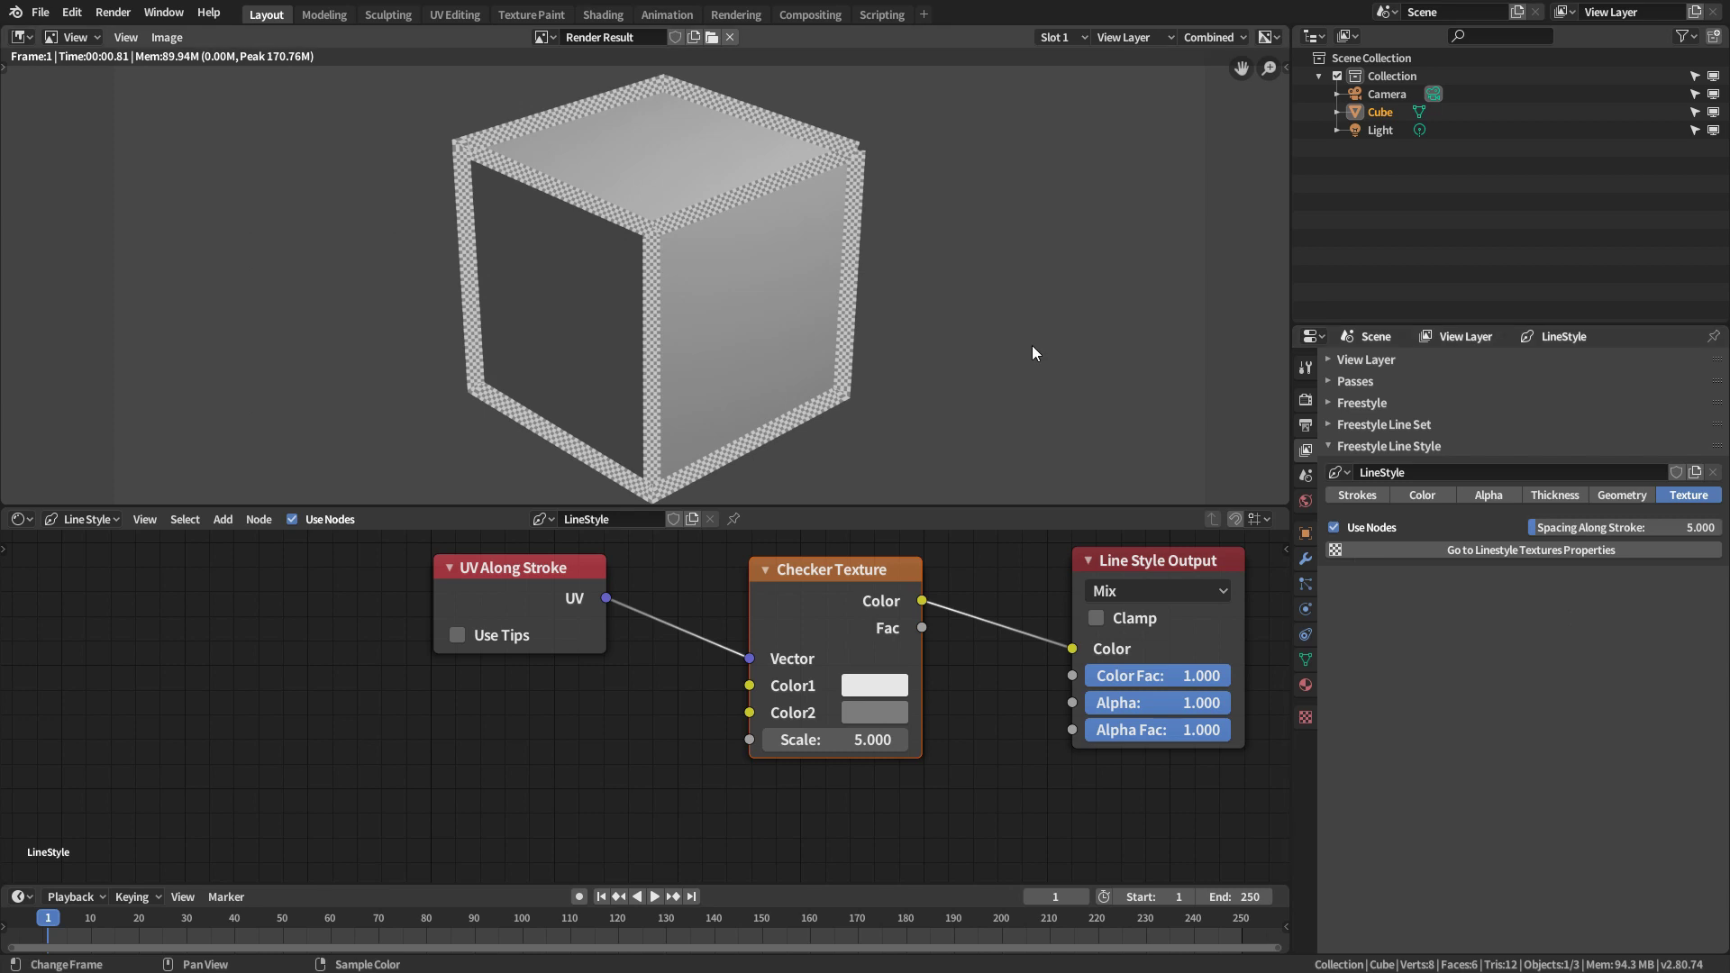
pyautogui.press('F12')
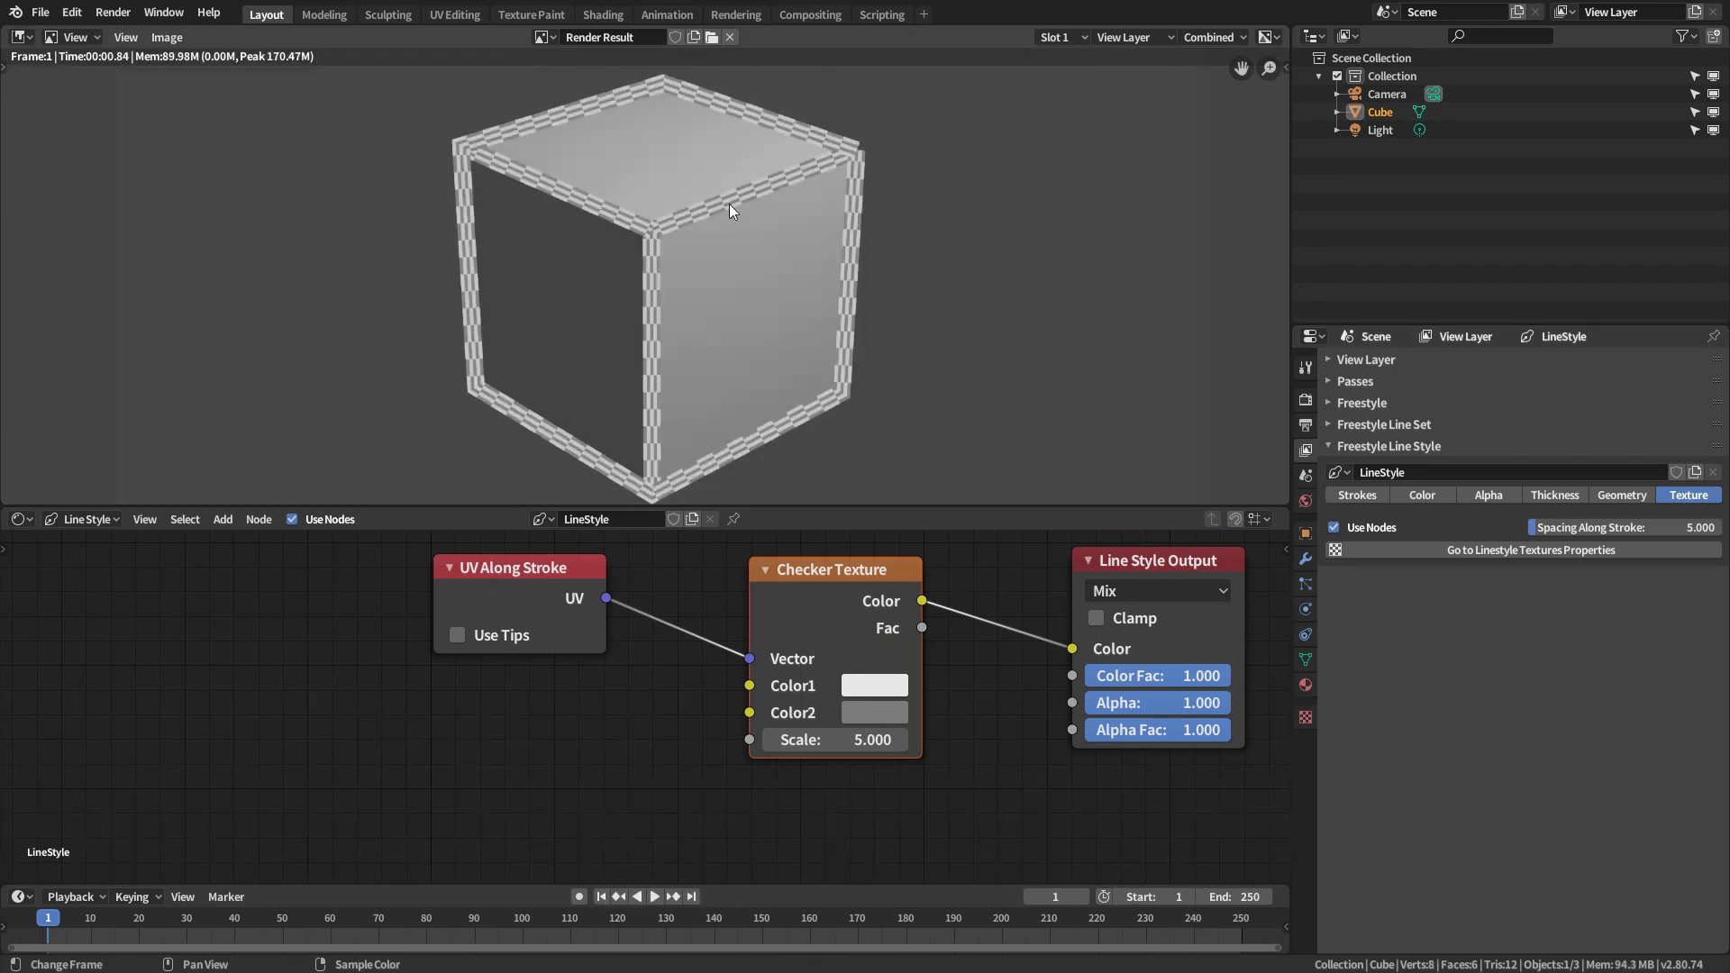
# - Set Spacing Along Stroke back to 1 and render the cube again
pyautogui.click(1652, 531)
pyautogui.write('1')
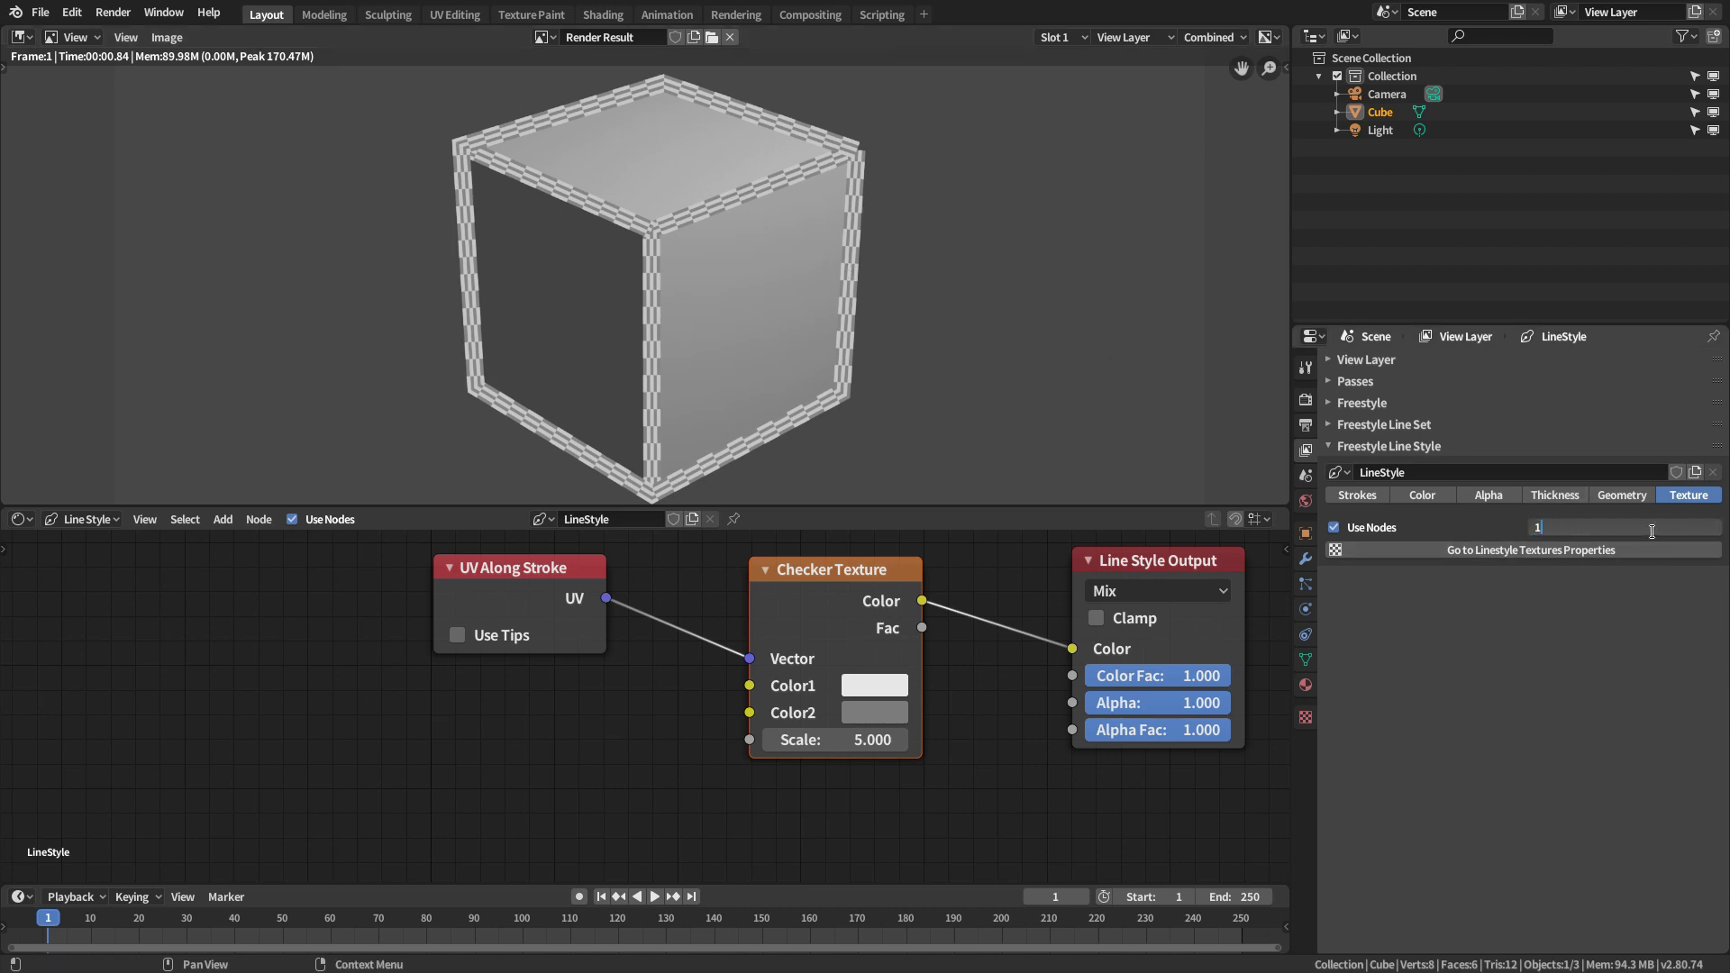
pyautogui.press('Return')
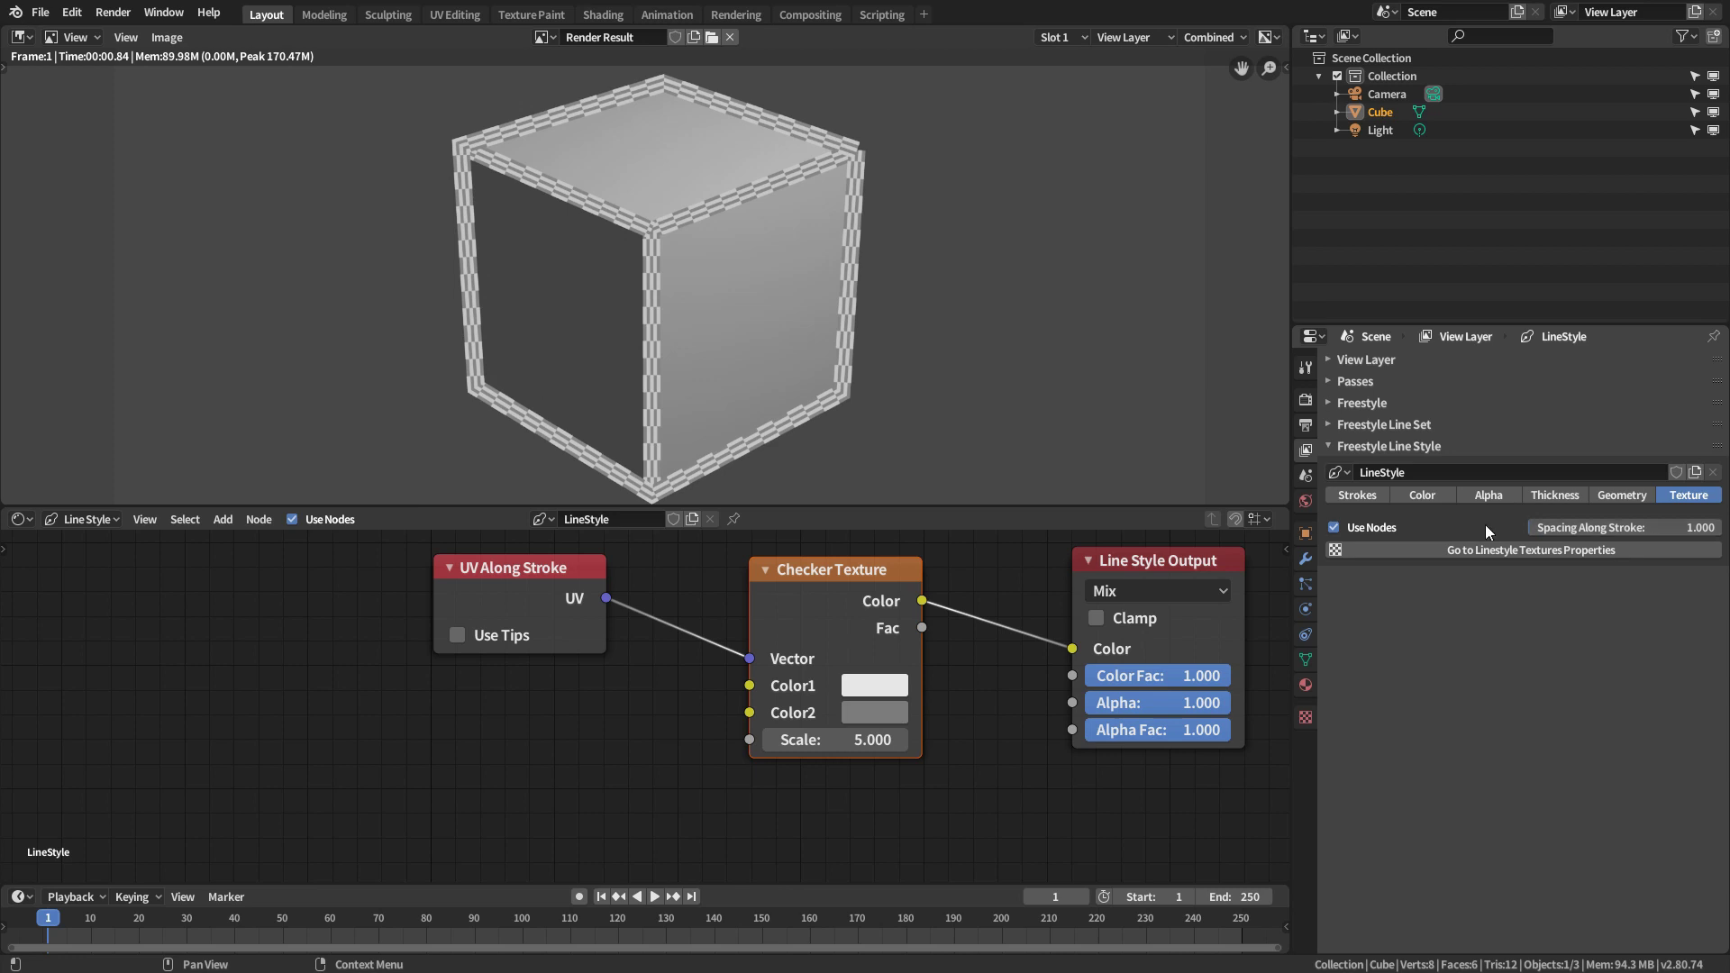
pyautogui.press('F12')
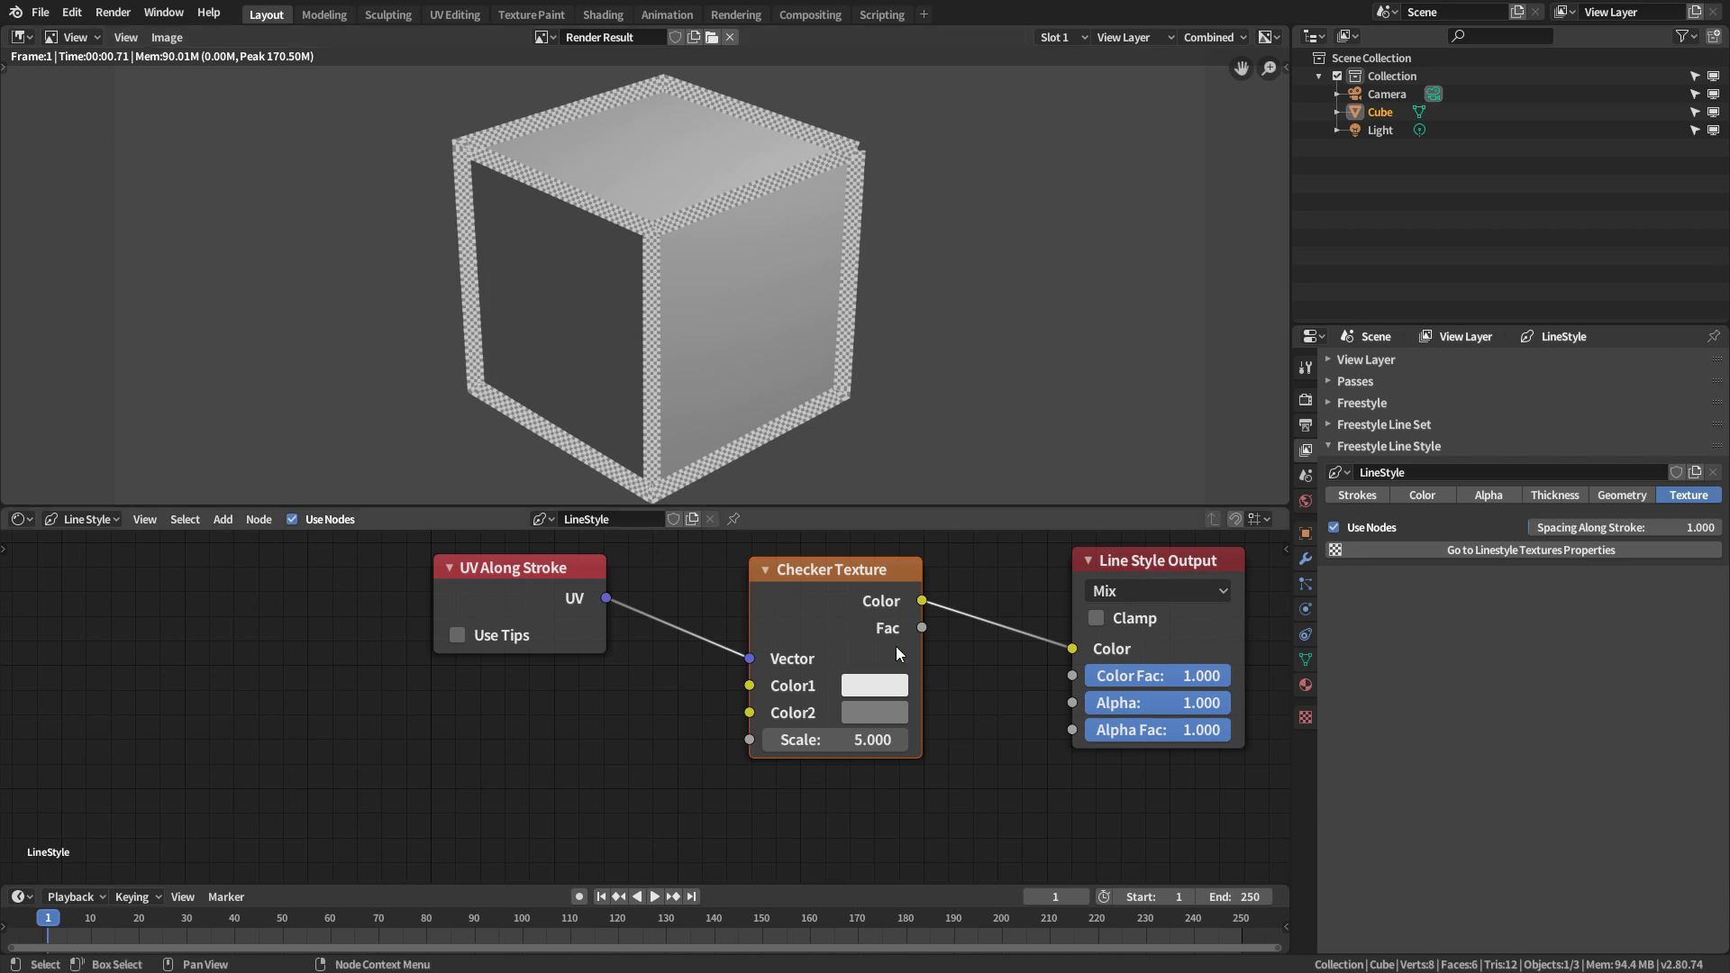
# - Set the Checker Texture's Color2 to black, render the cube and inspect the strokes up close
pyautogui.click(887, 712)
pyautogui.moveTo(1054, 491); pyautogui.dragTo(1053, 541)
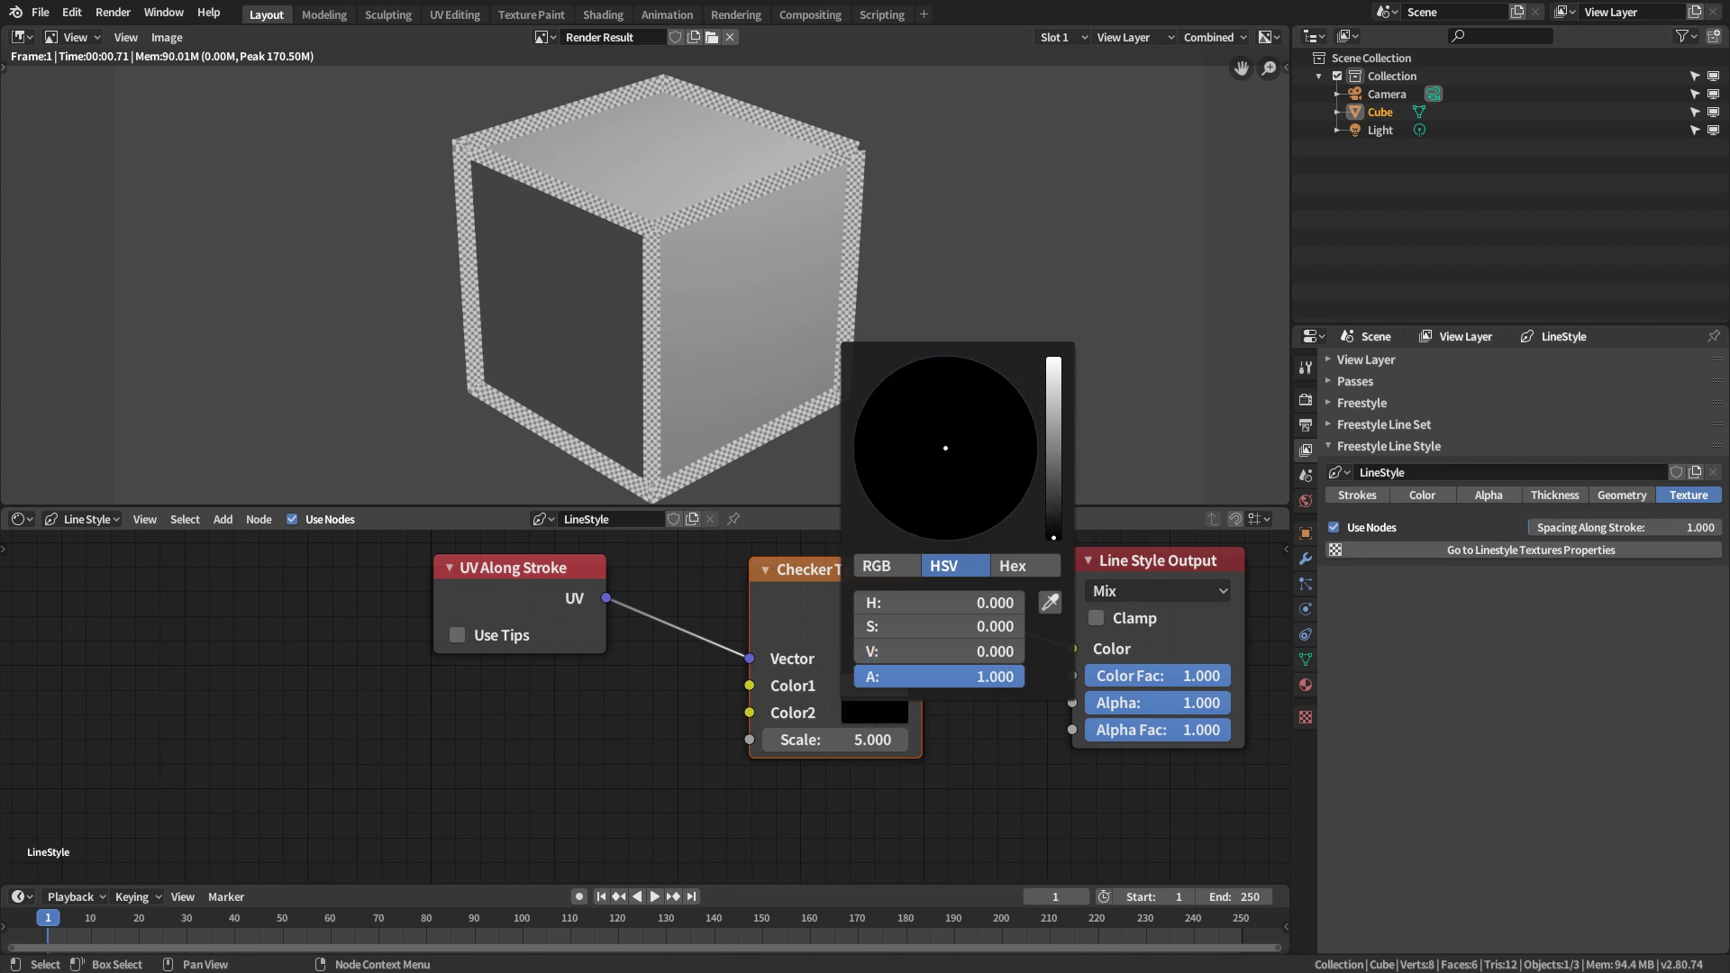
pyautogui.press('F12')
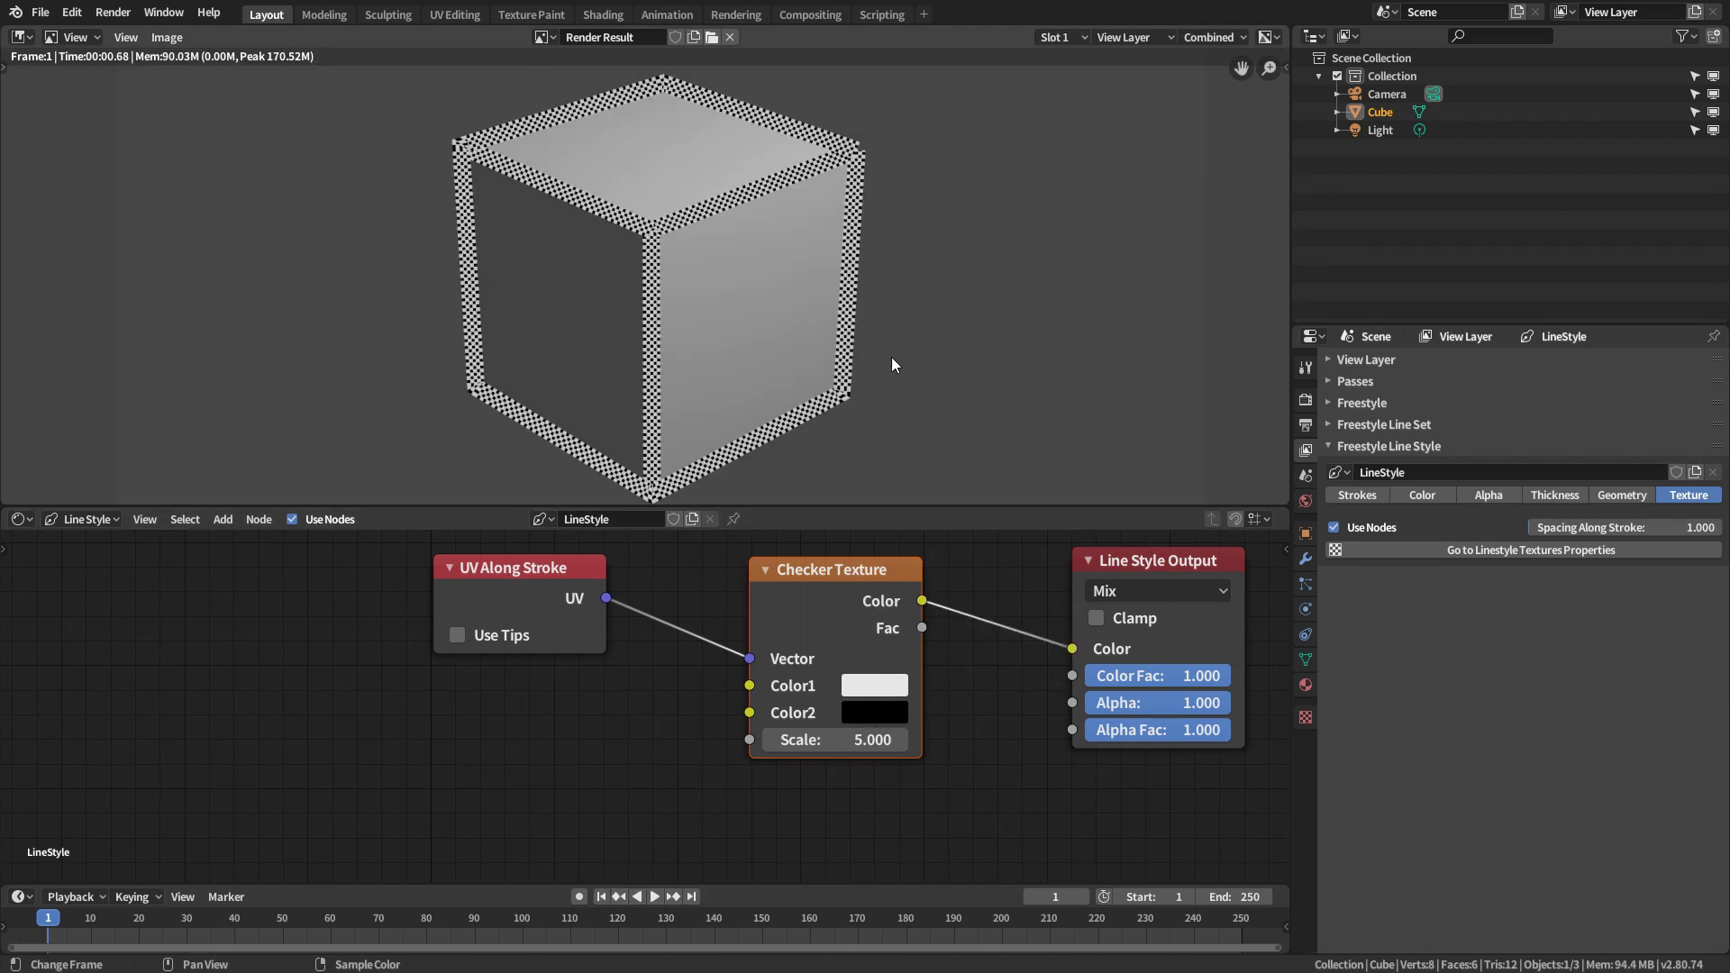
pyautogui.keyDown('ctrl'); pyautogui.moveTo(919, 389); pyautogui.dragTo(916, 271, button='middle'); pyautogui.keyUp('ctrl')
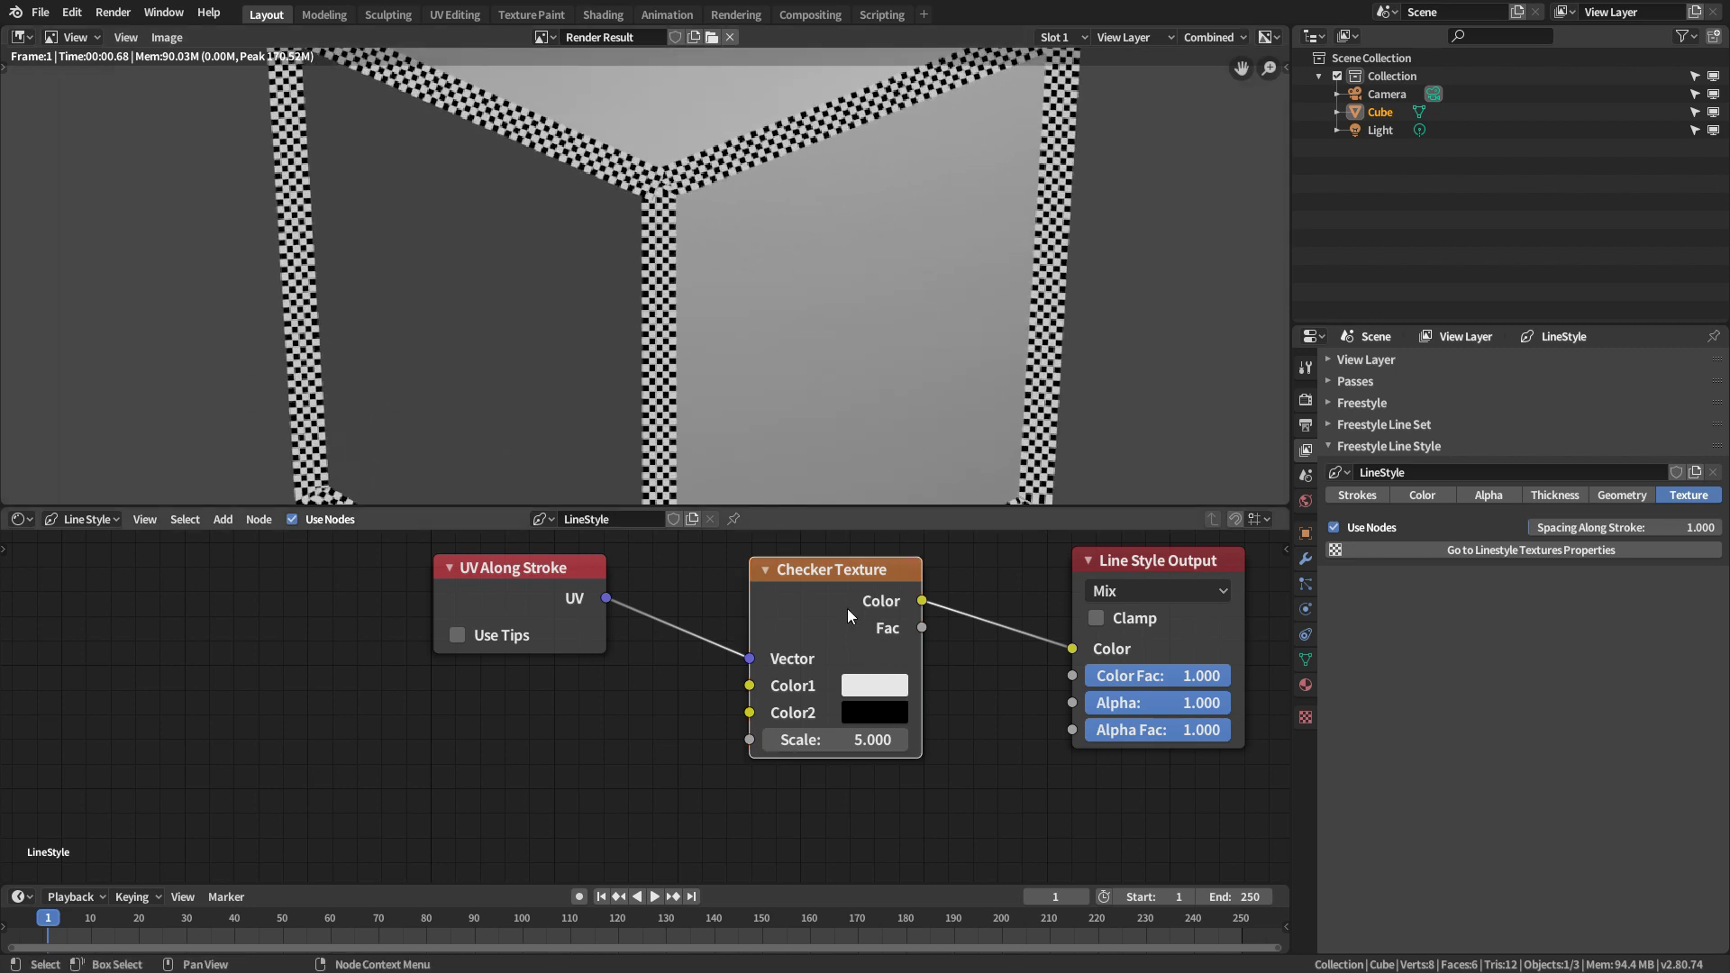
# - Switch the Checker Texture node to a Voronoi Texture
pyautogui.hotkey('shift', 's')
pyautogui.moveTo(847, 609)
pyautogui.click(959, 787)
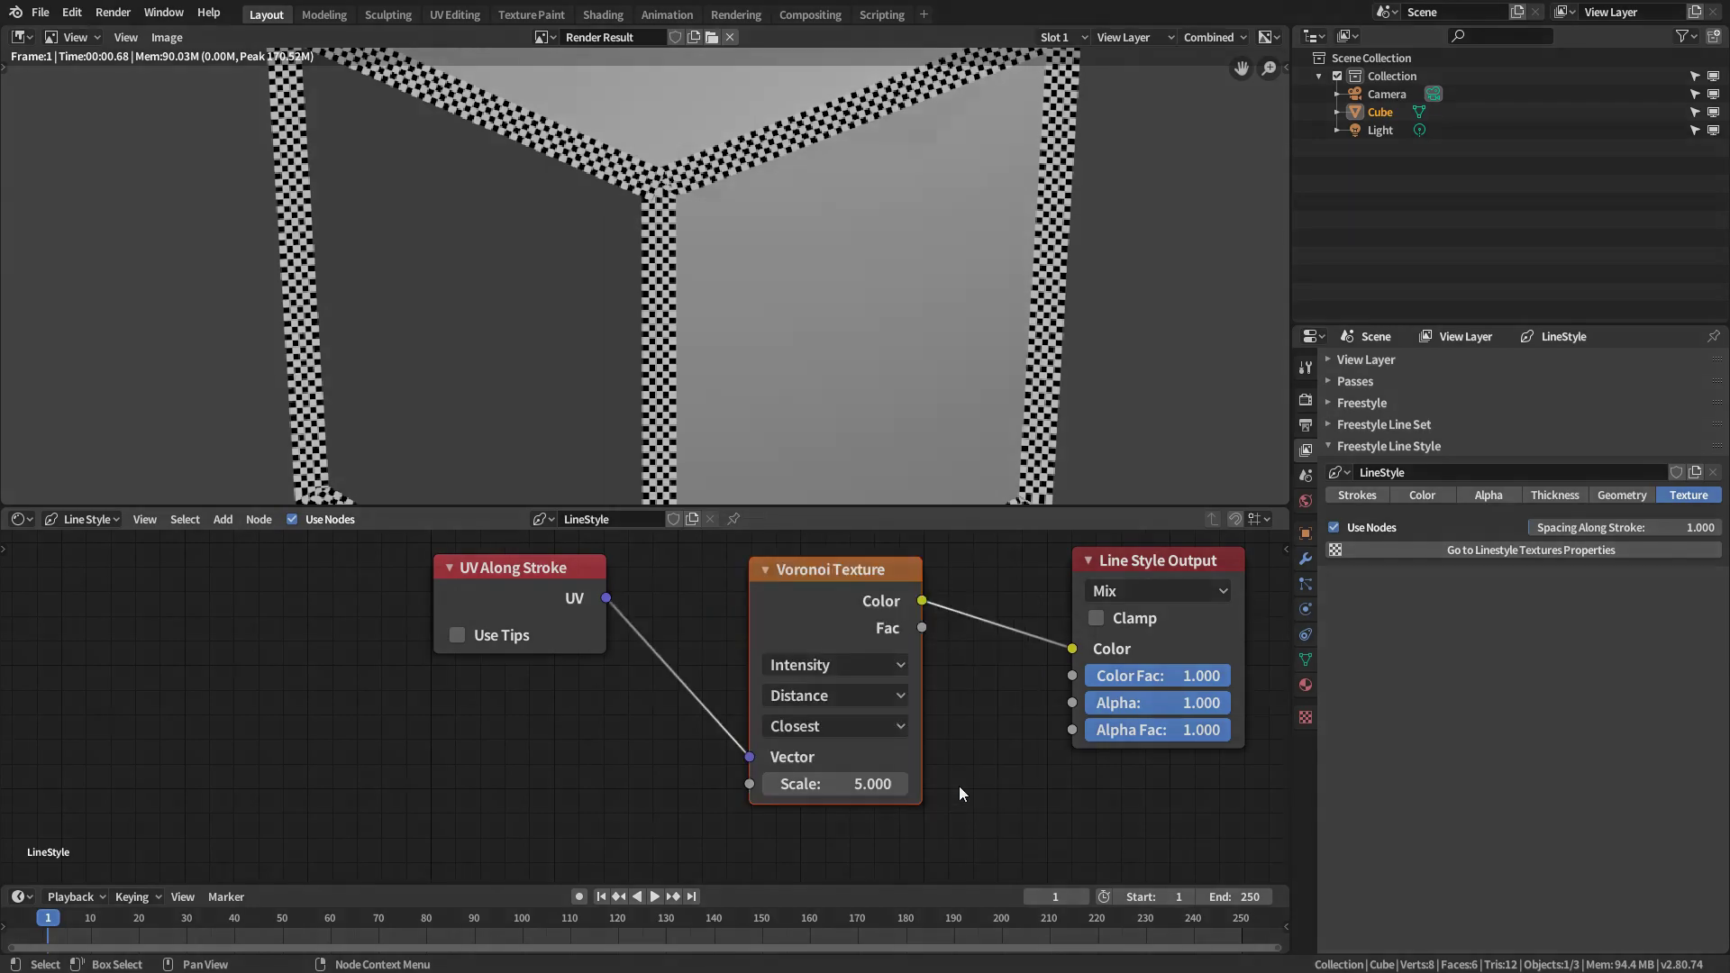